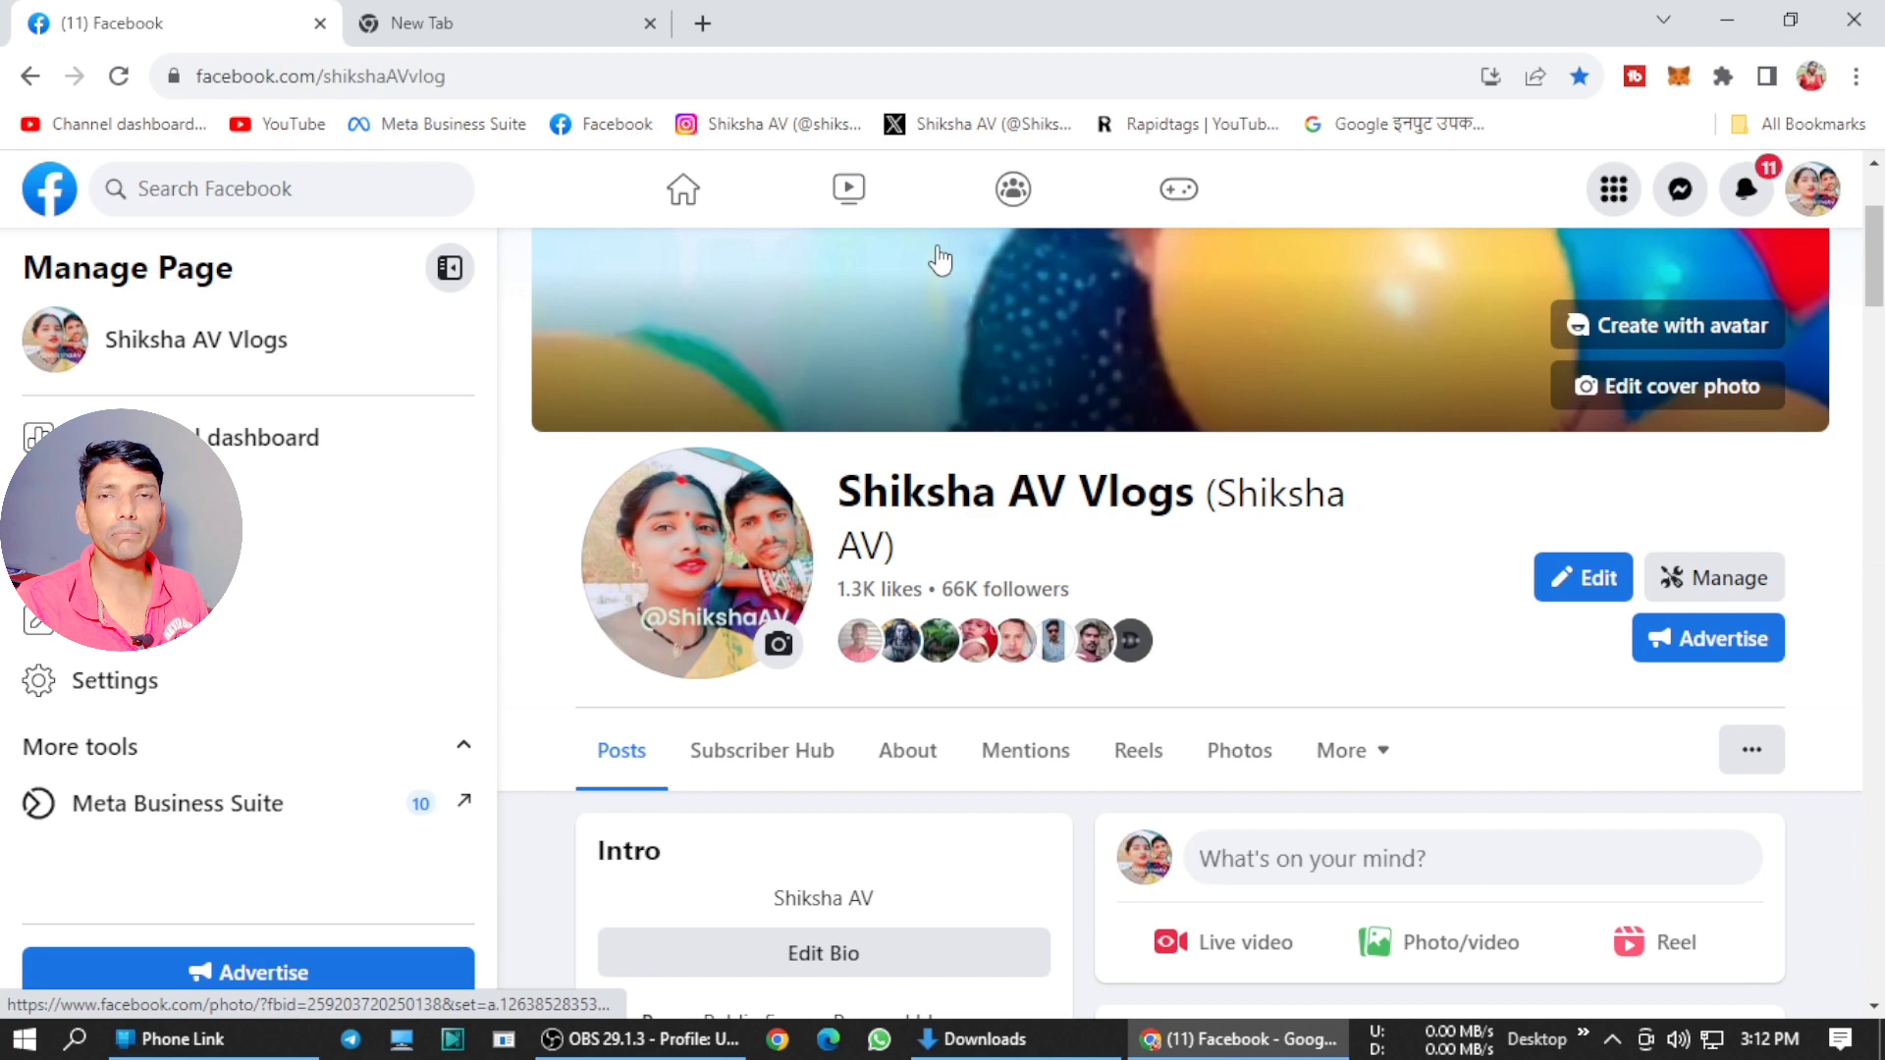
Search the web for "facebook rights manager" in the empty browser tab
left_click(444, 29)
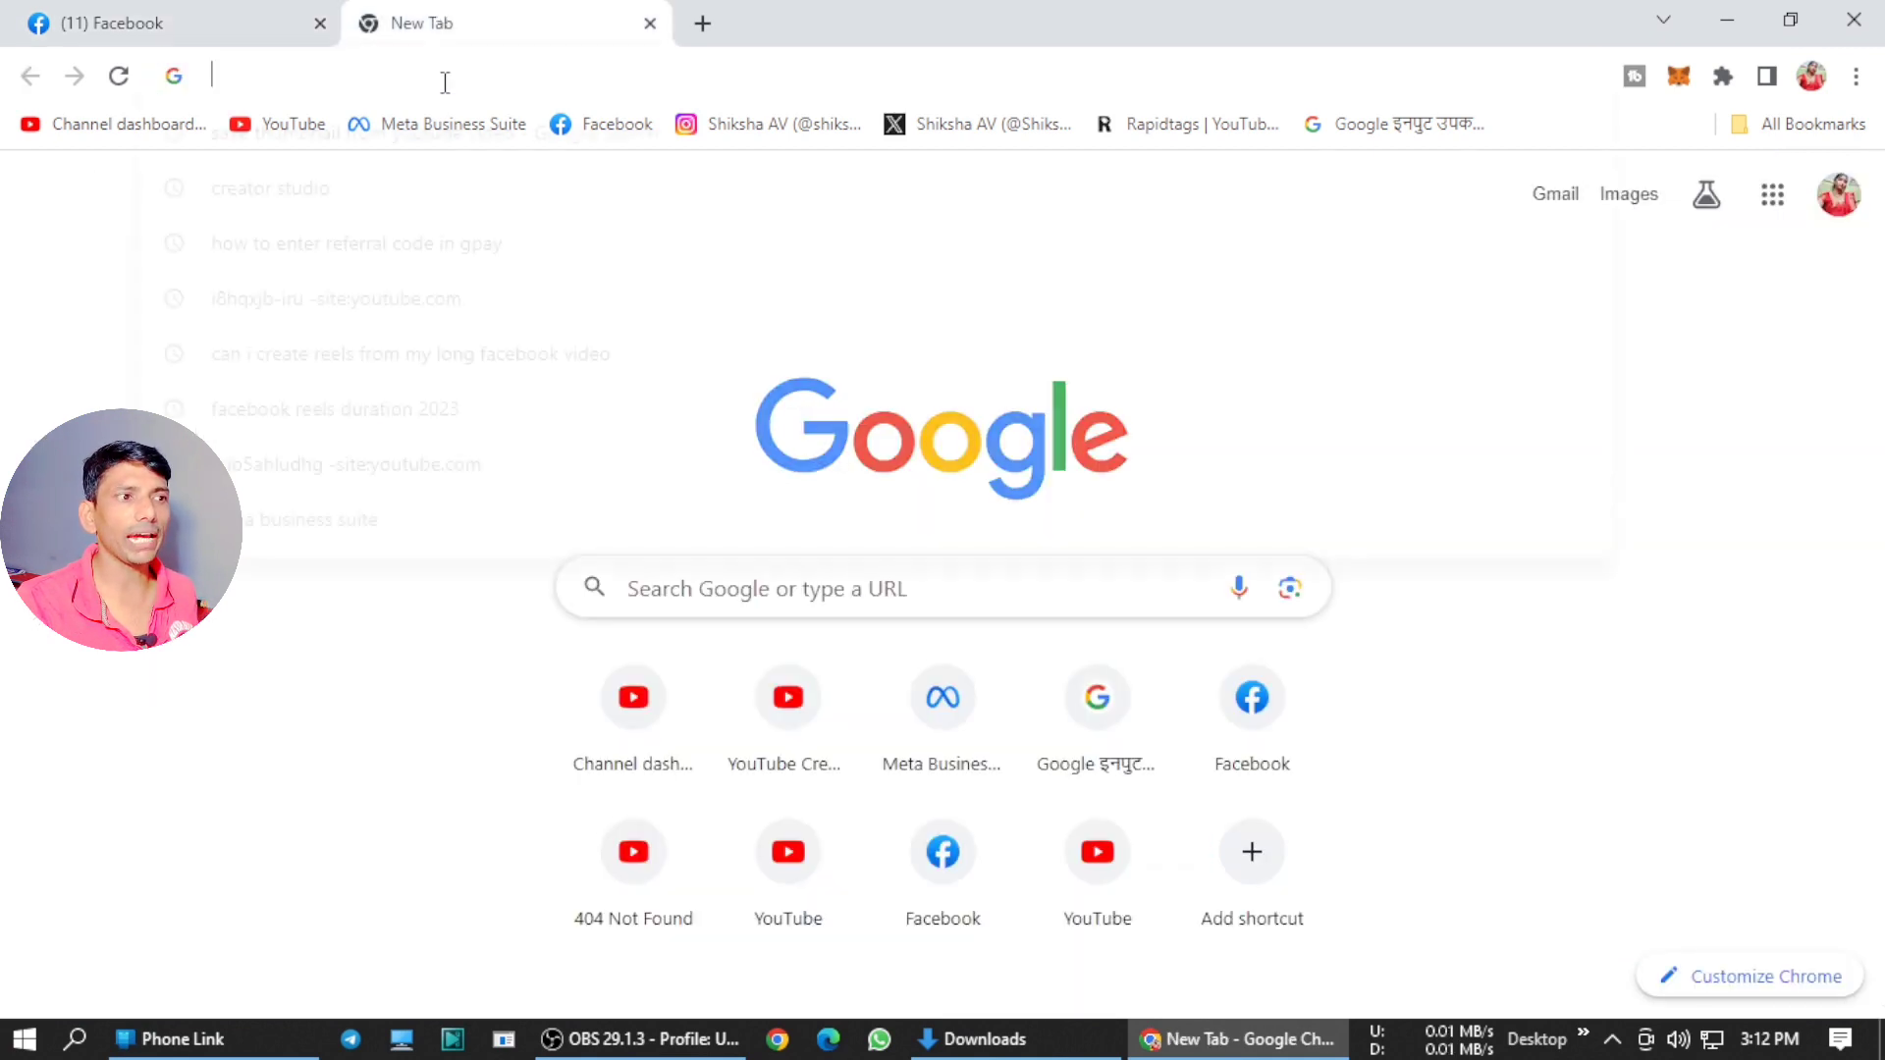
left_click(443, 76)
type("face")
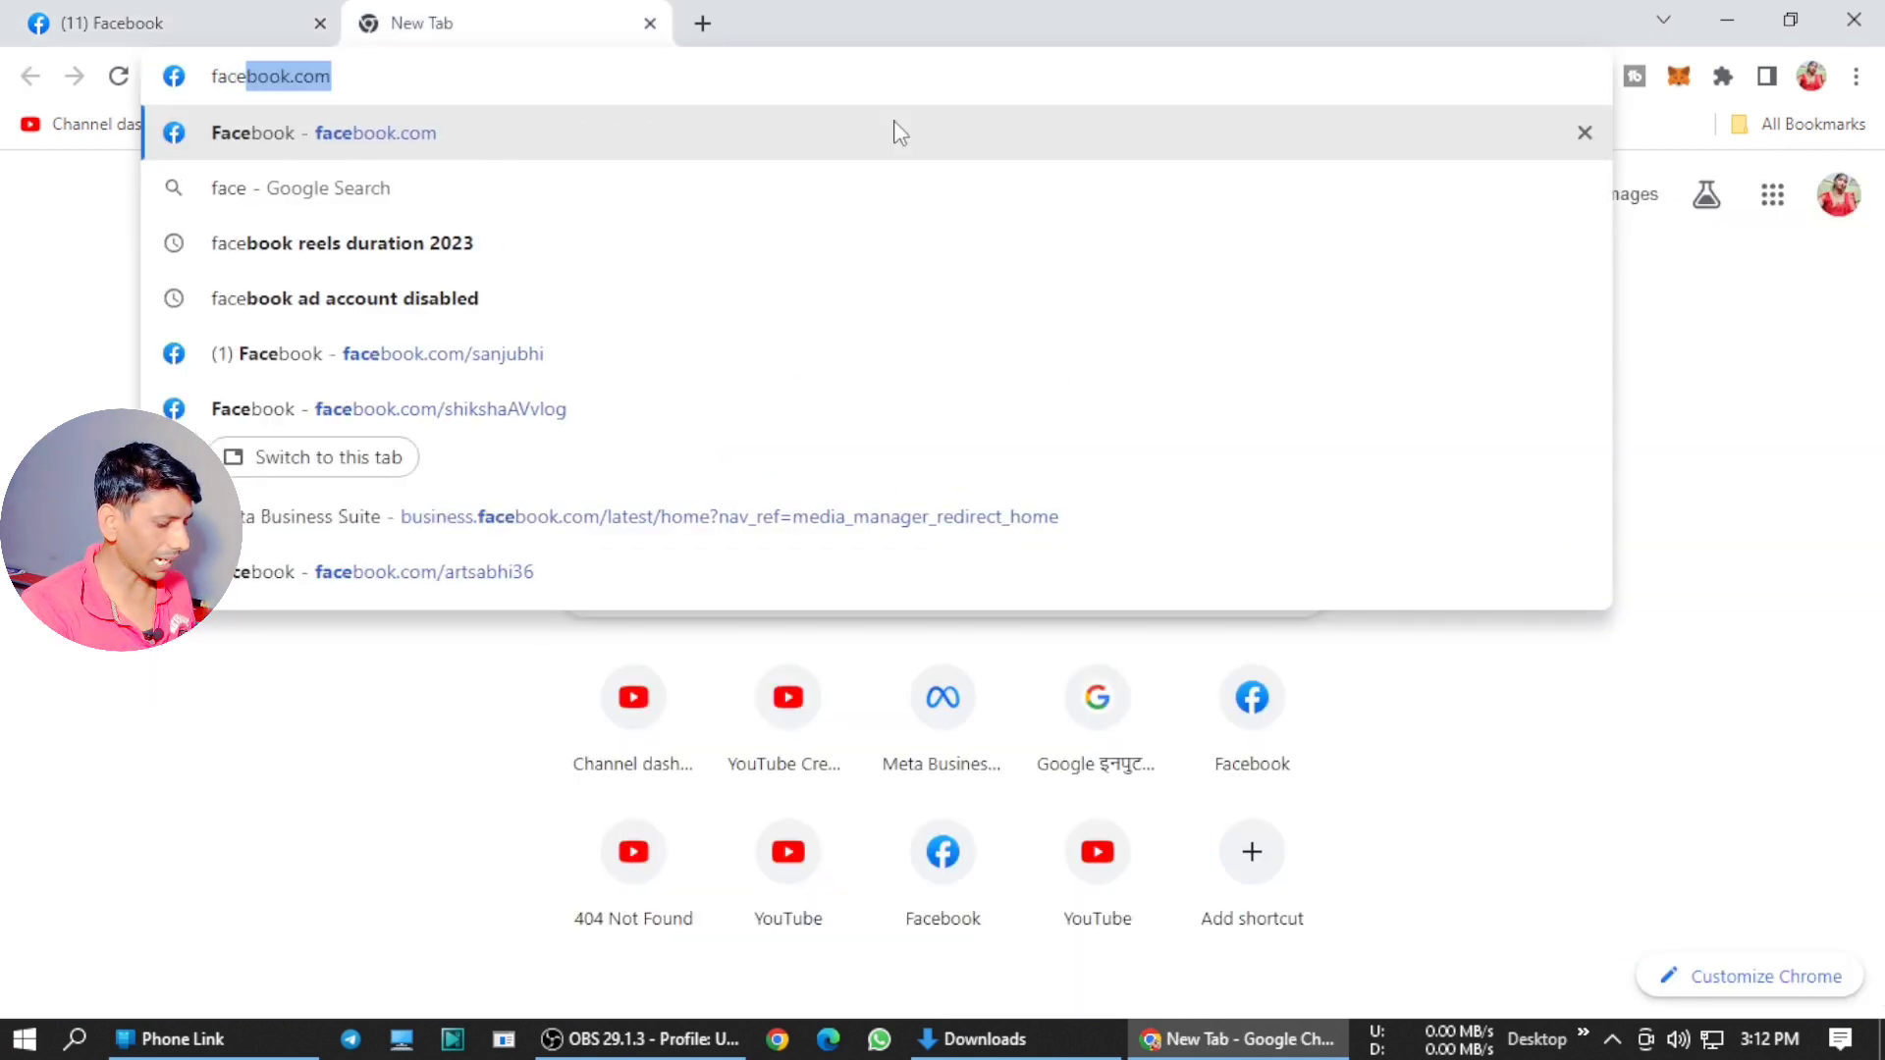
type("book right")
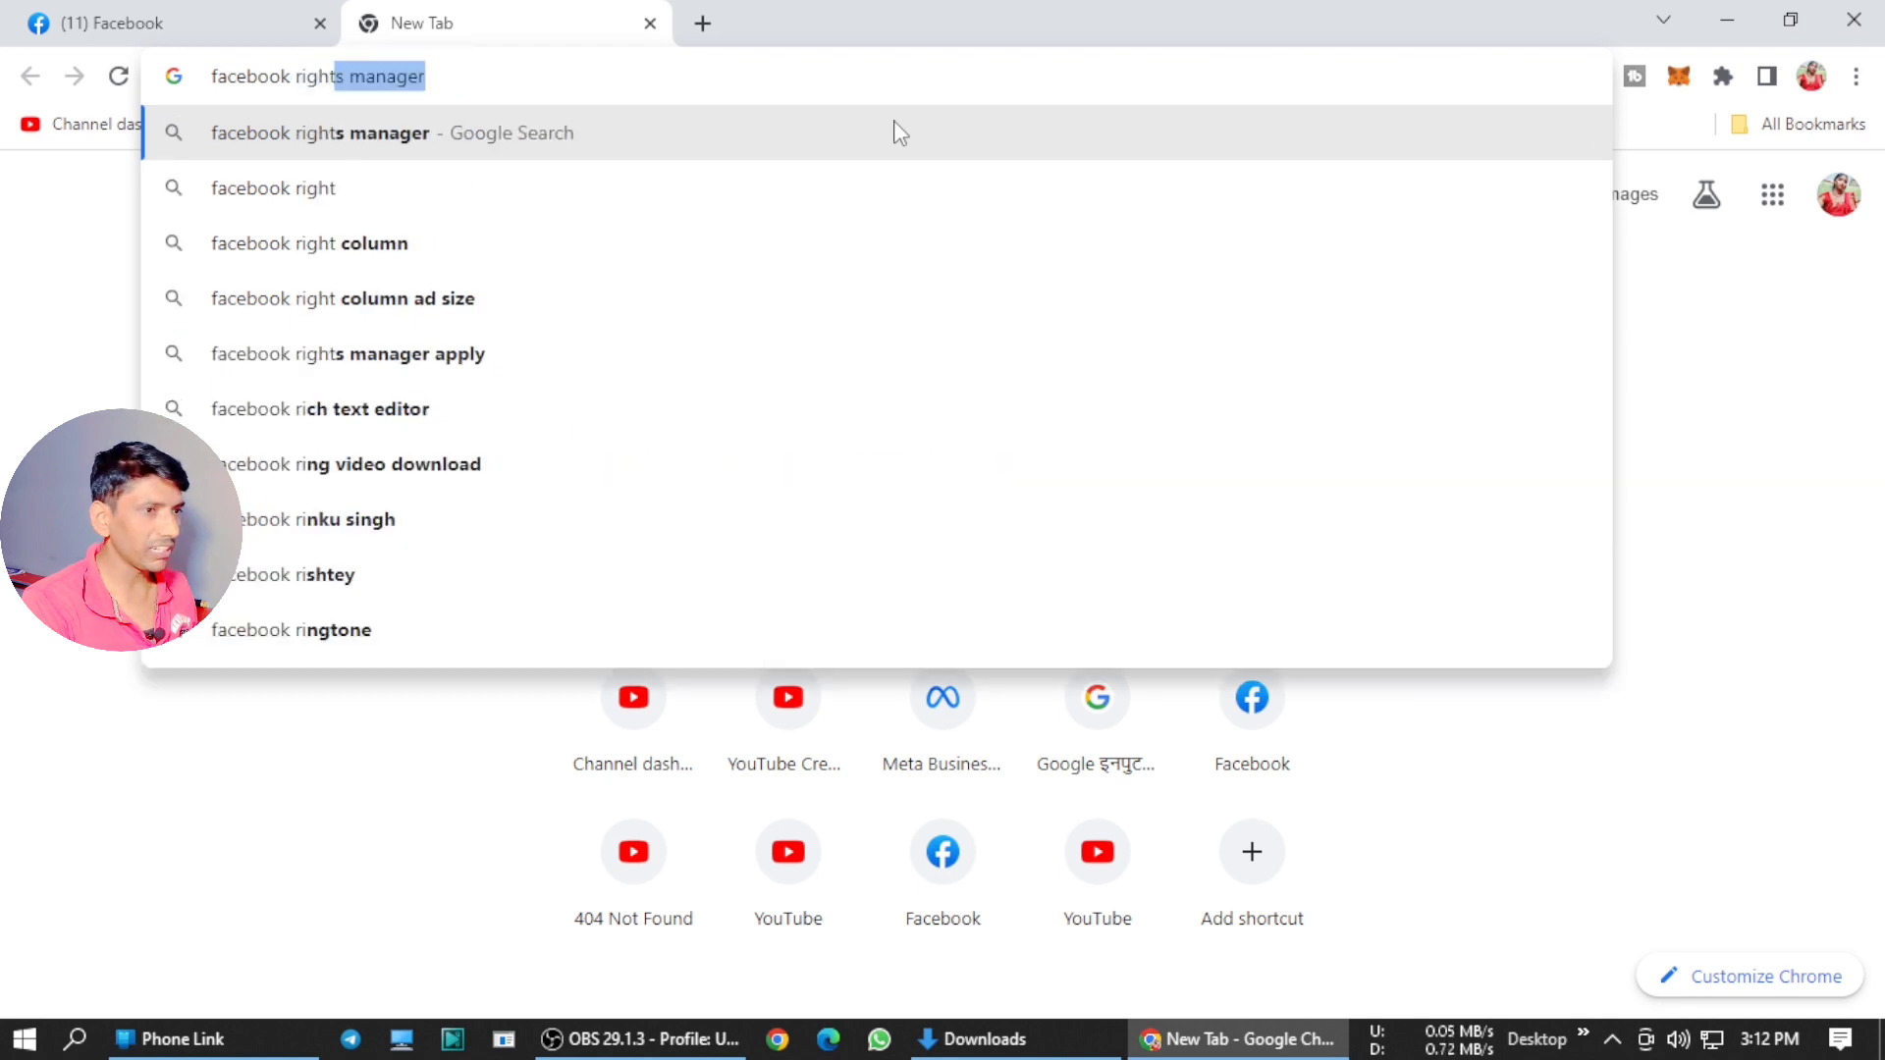
key("Return")
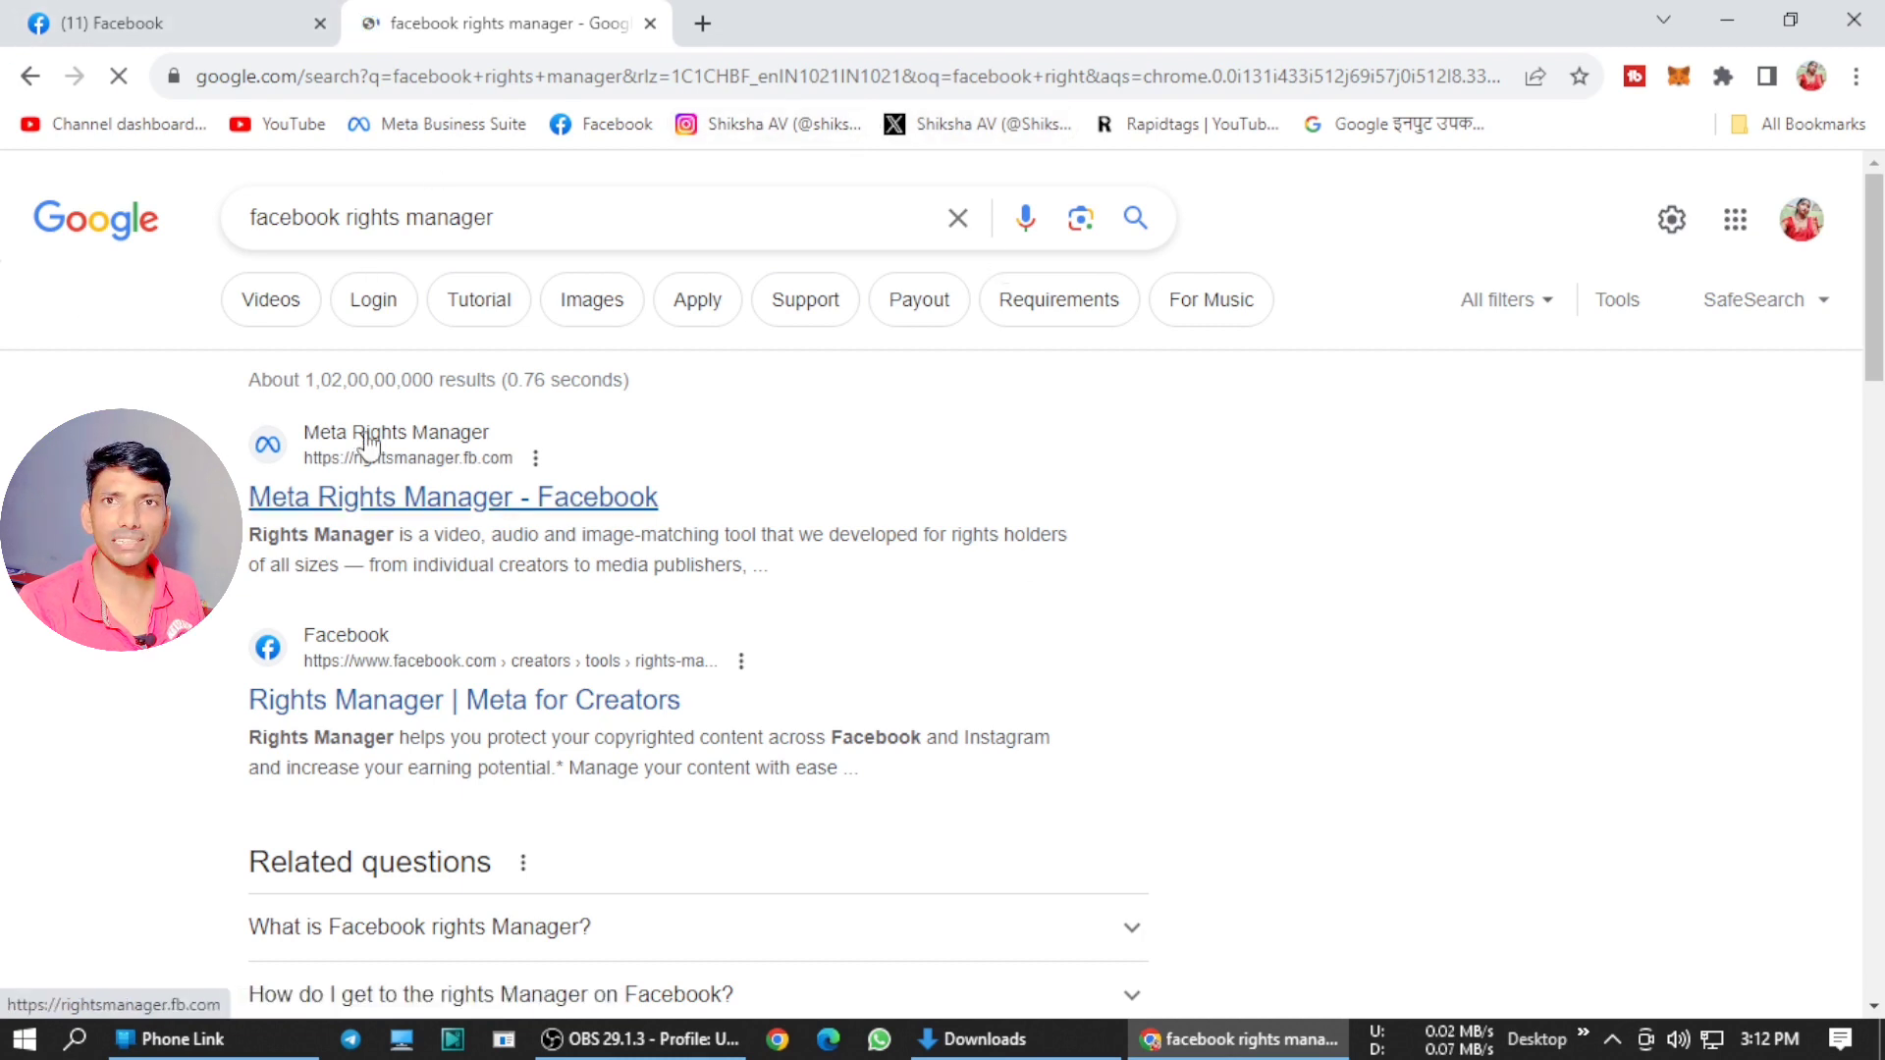
Open the Meta Rights Manager site from the search results and go to its access request form
left_click(605, 511)
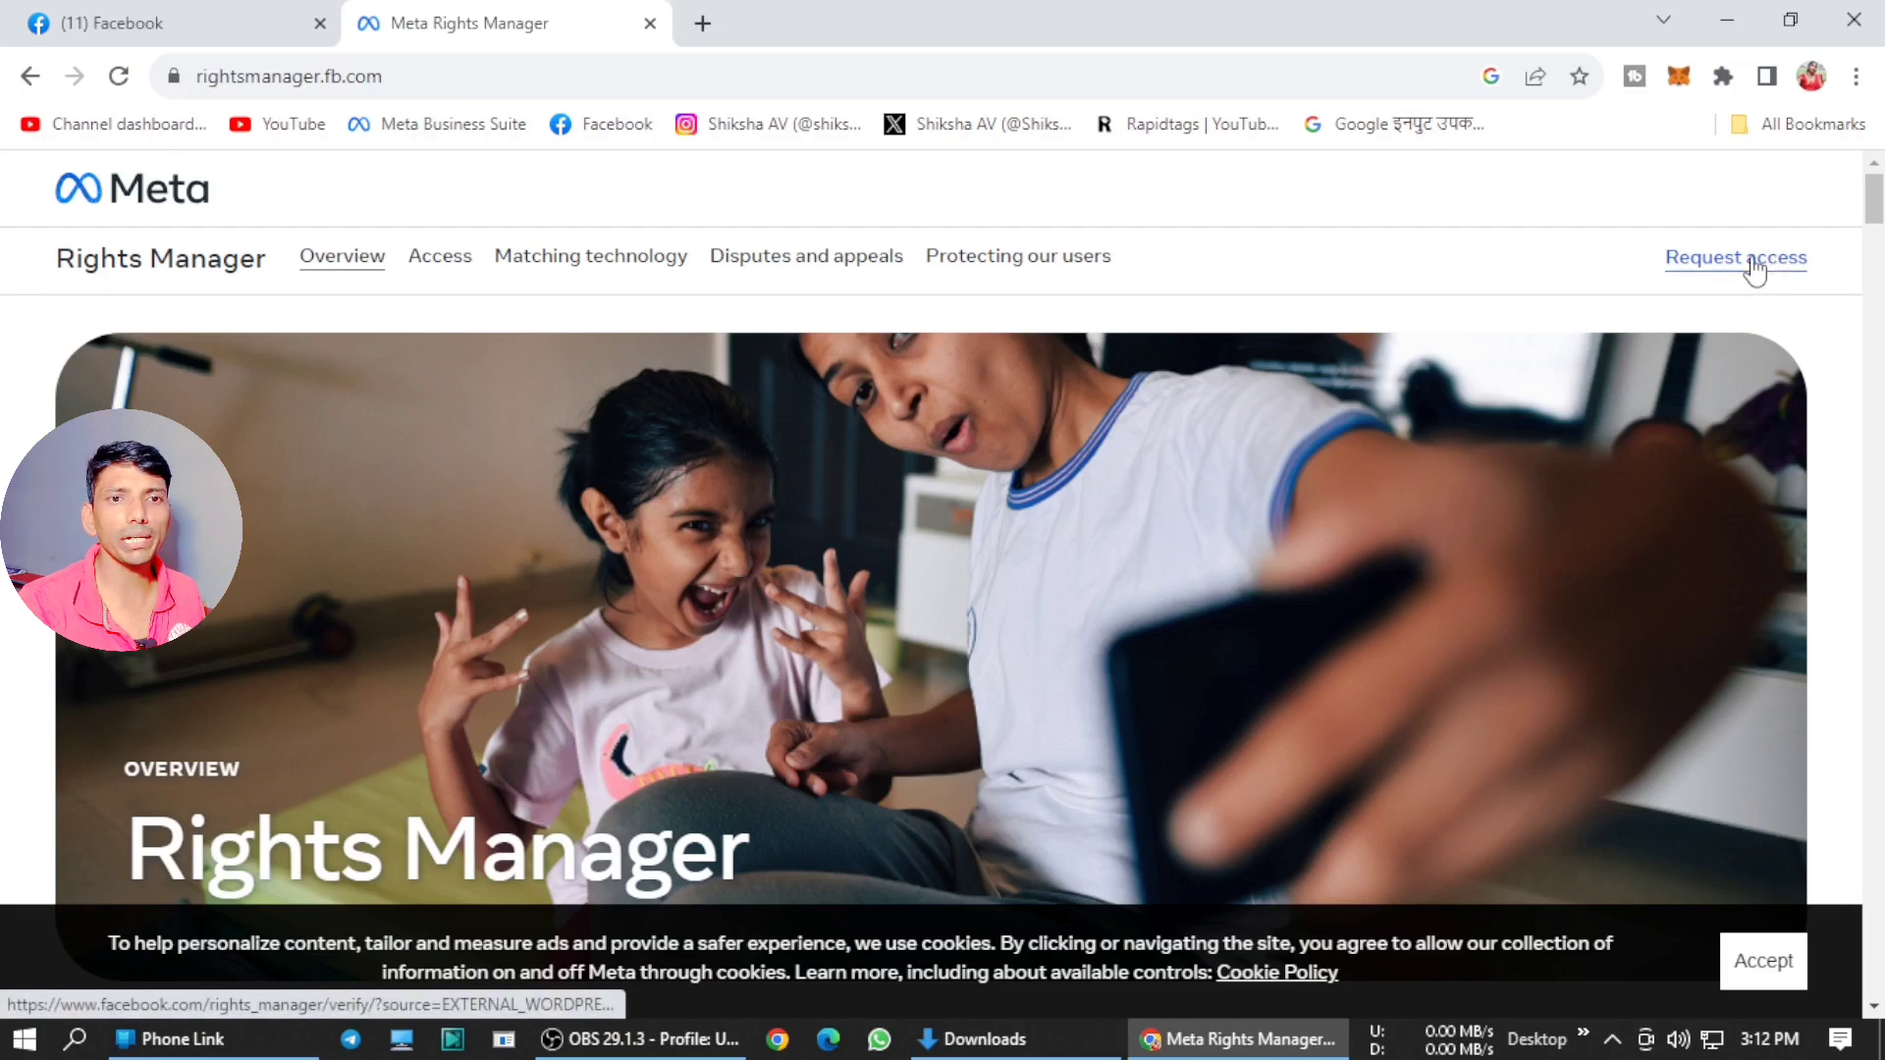
left_click(1755, 267)
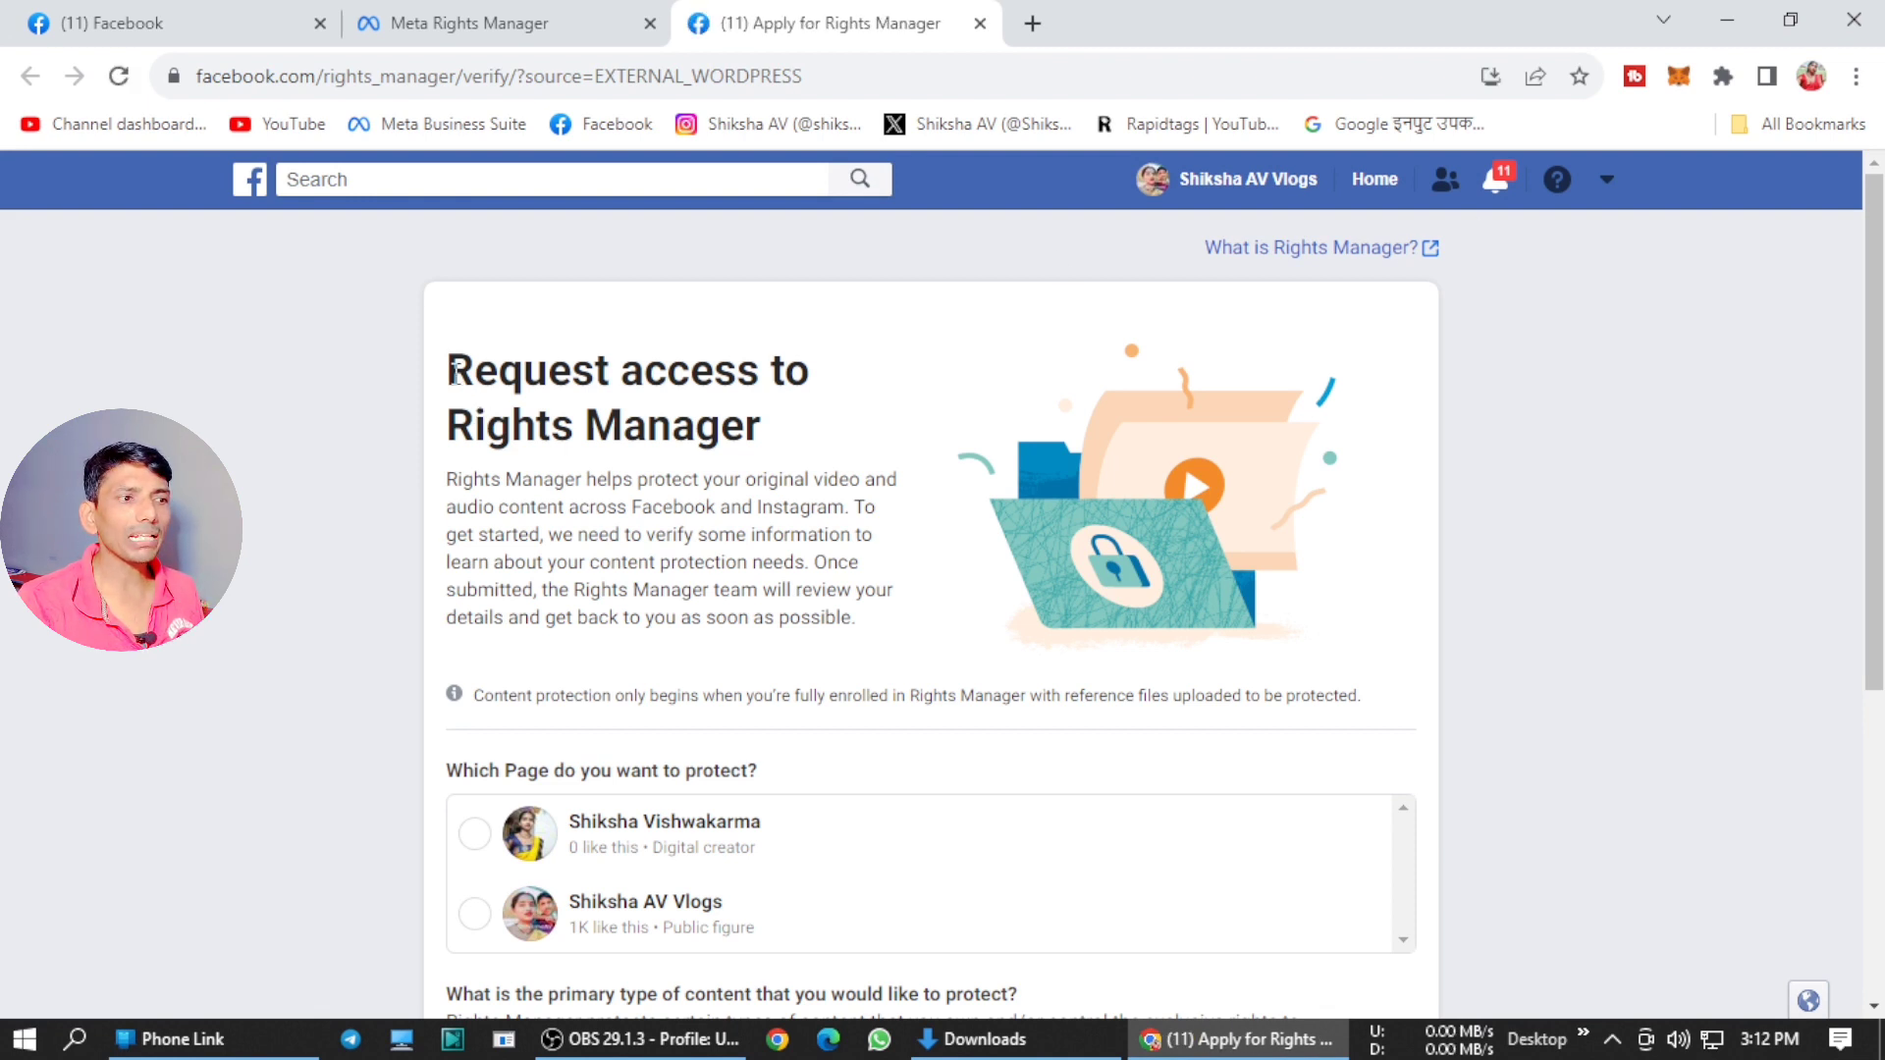
left_click_drag(454, 369, 814, 428)
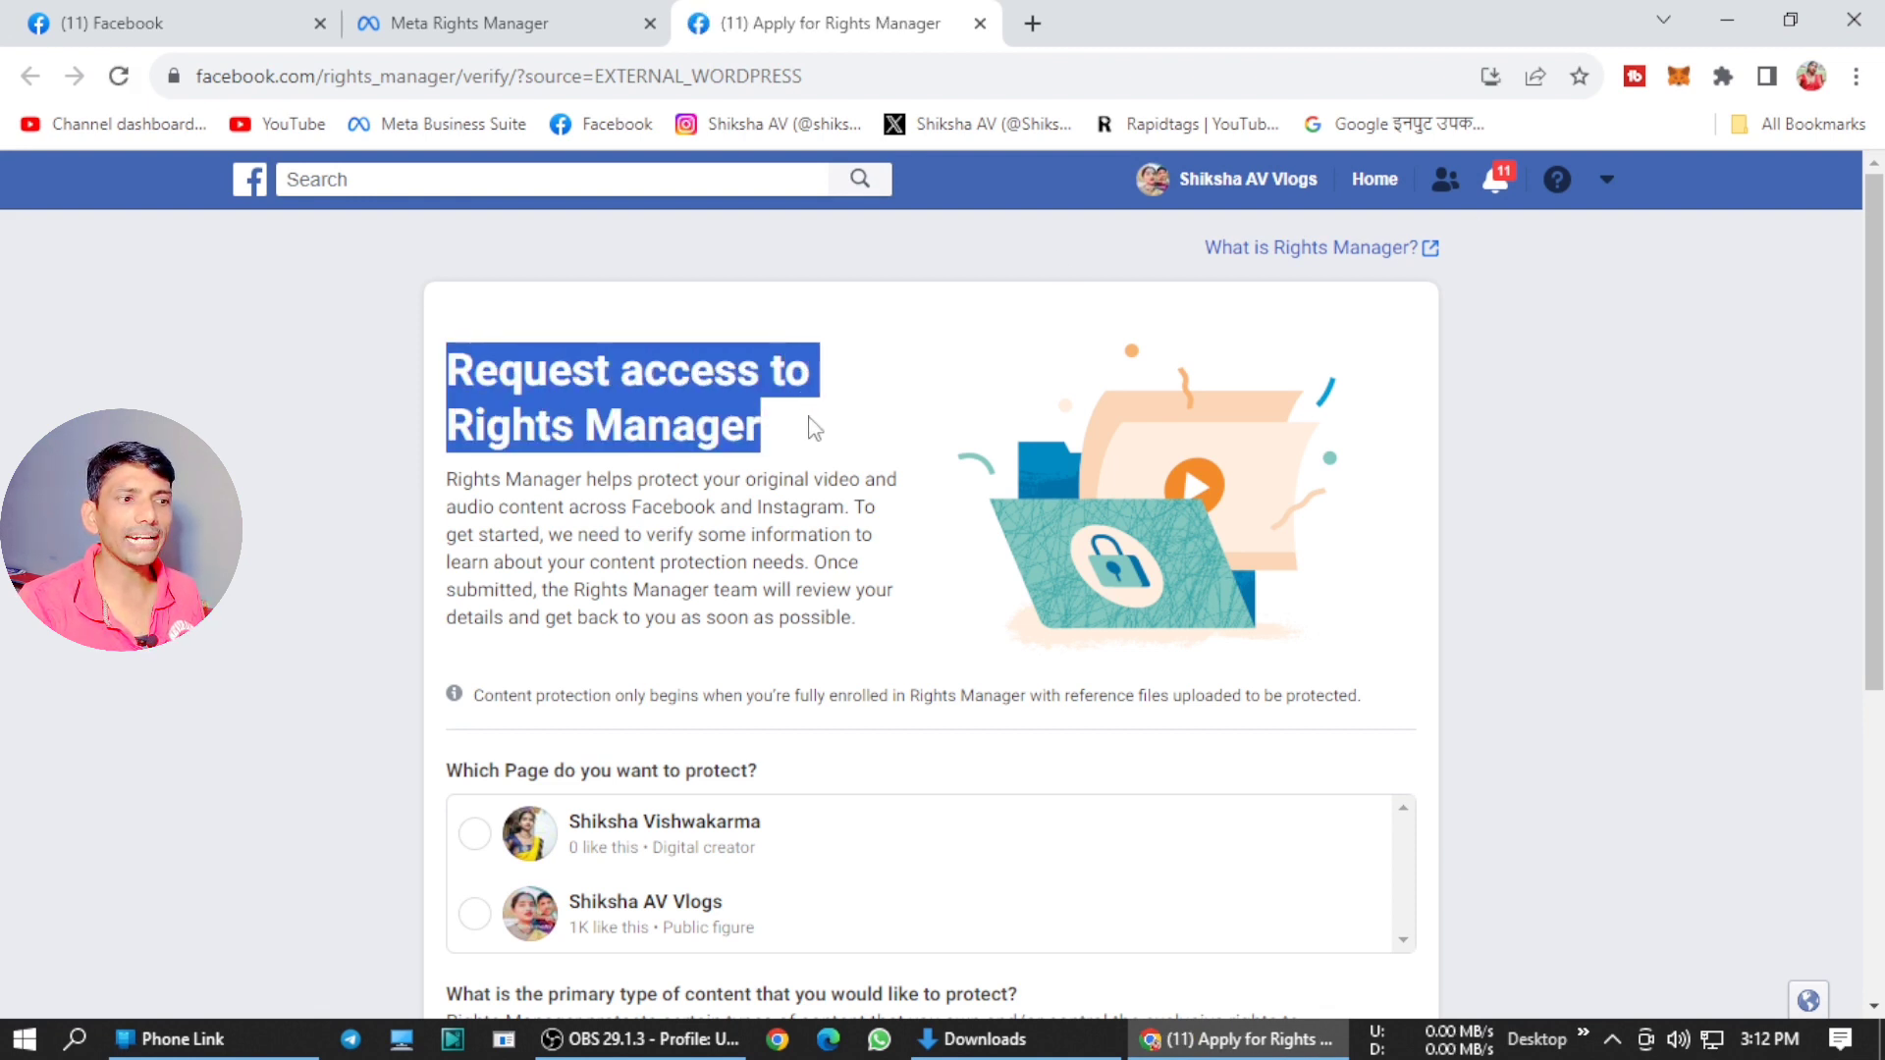
Choose Shiksha AV Vlogs as the Page to protect
scroll(814, 428, "down", 3)
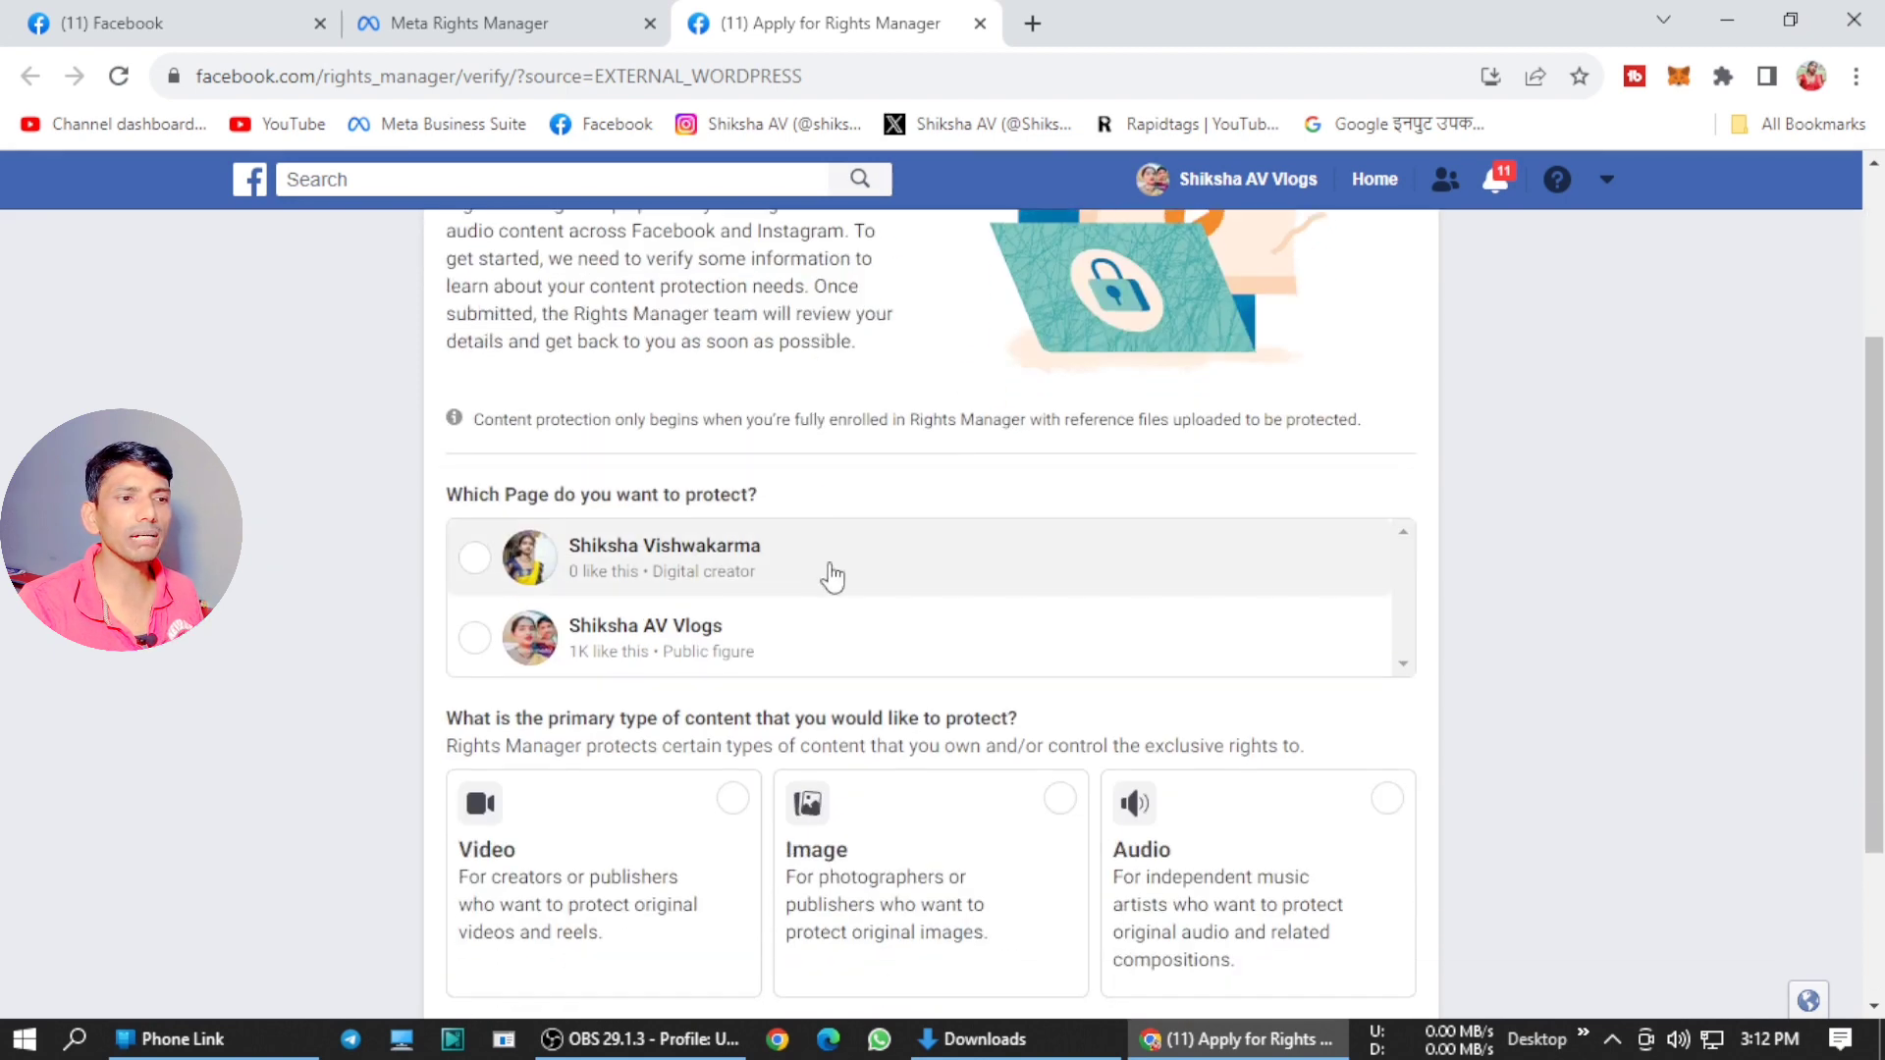
left_click(893, 569)
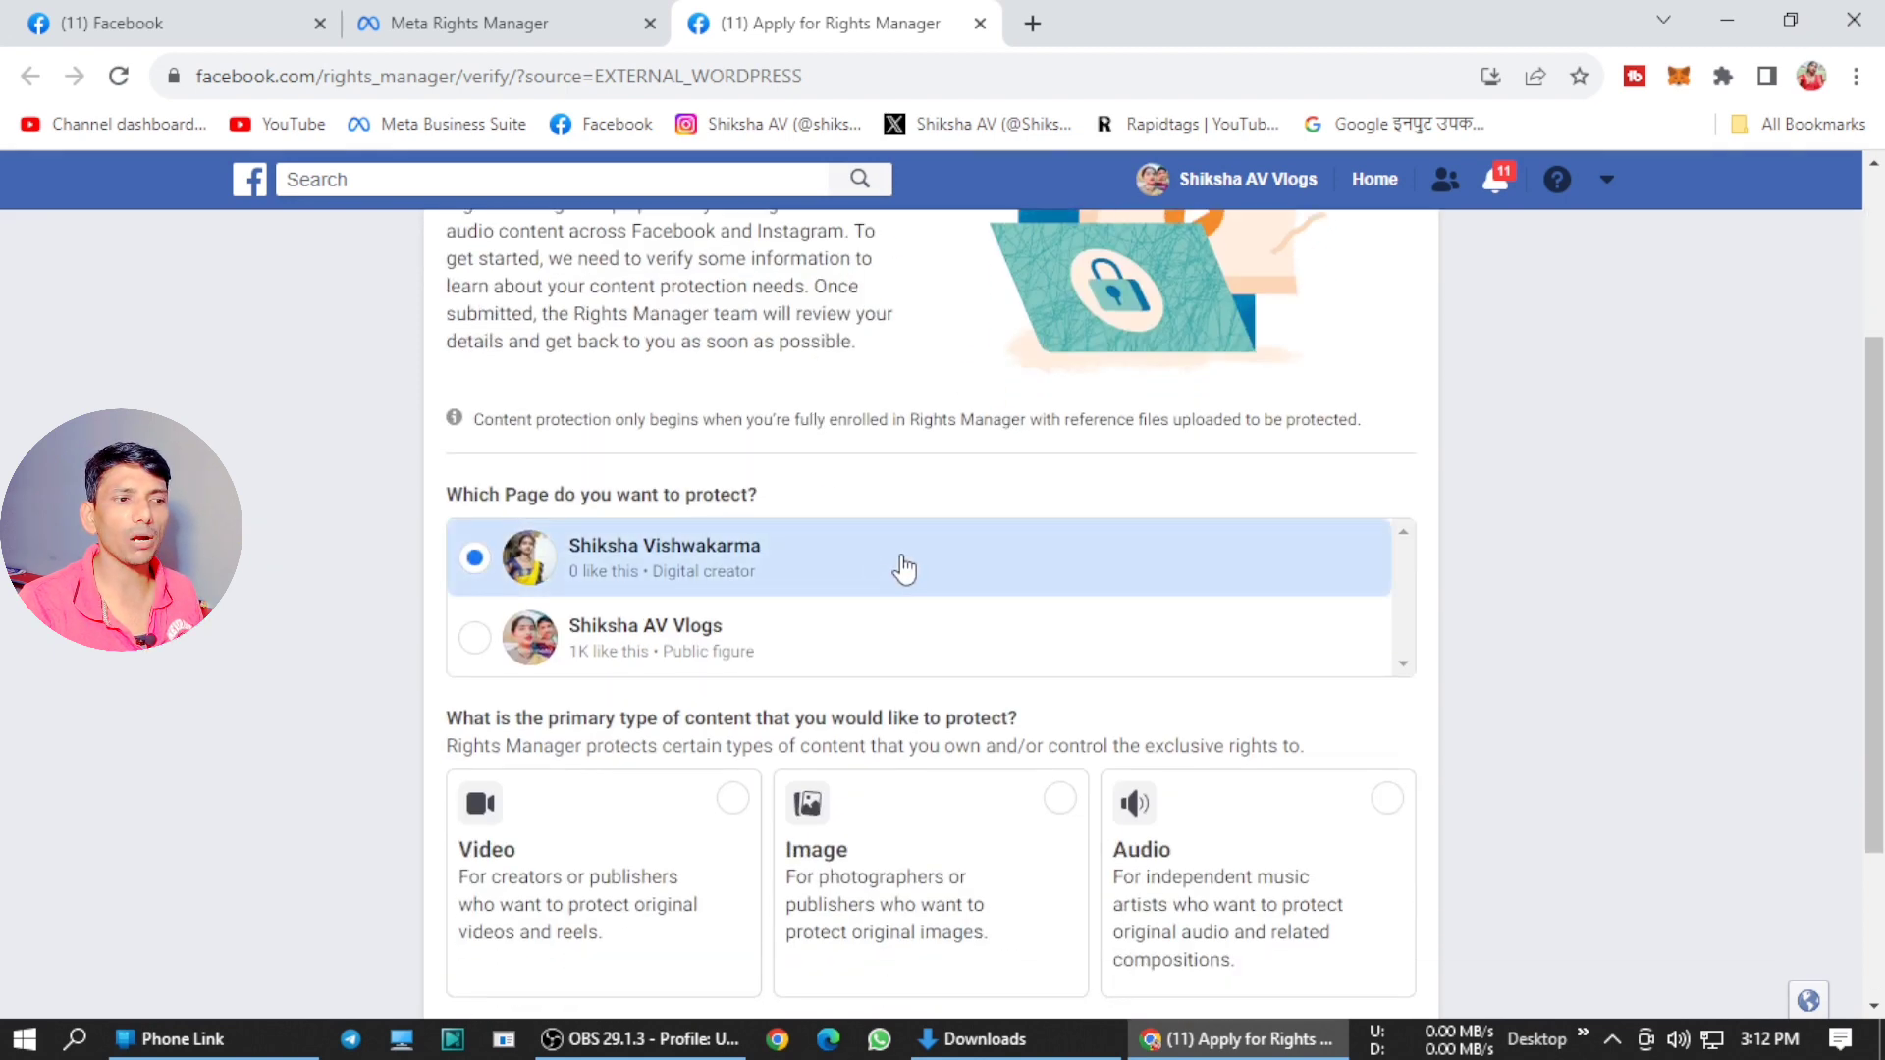
left_click(824, 654)
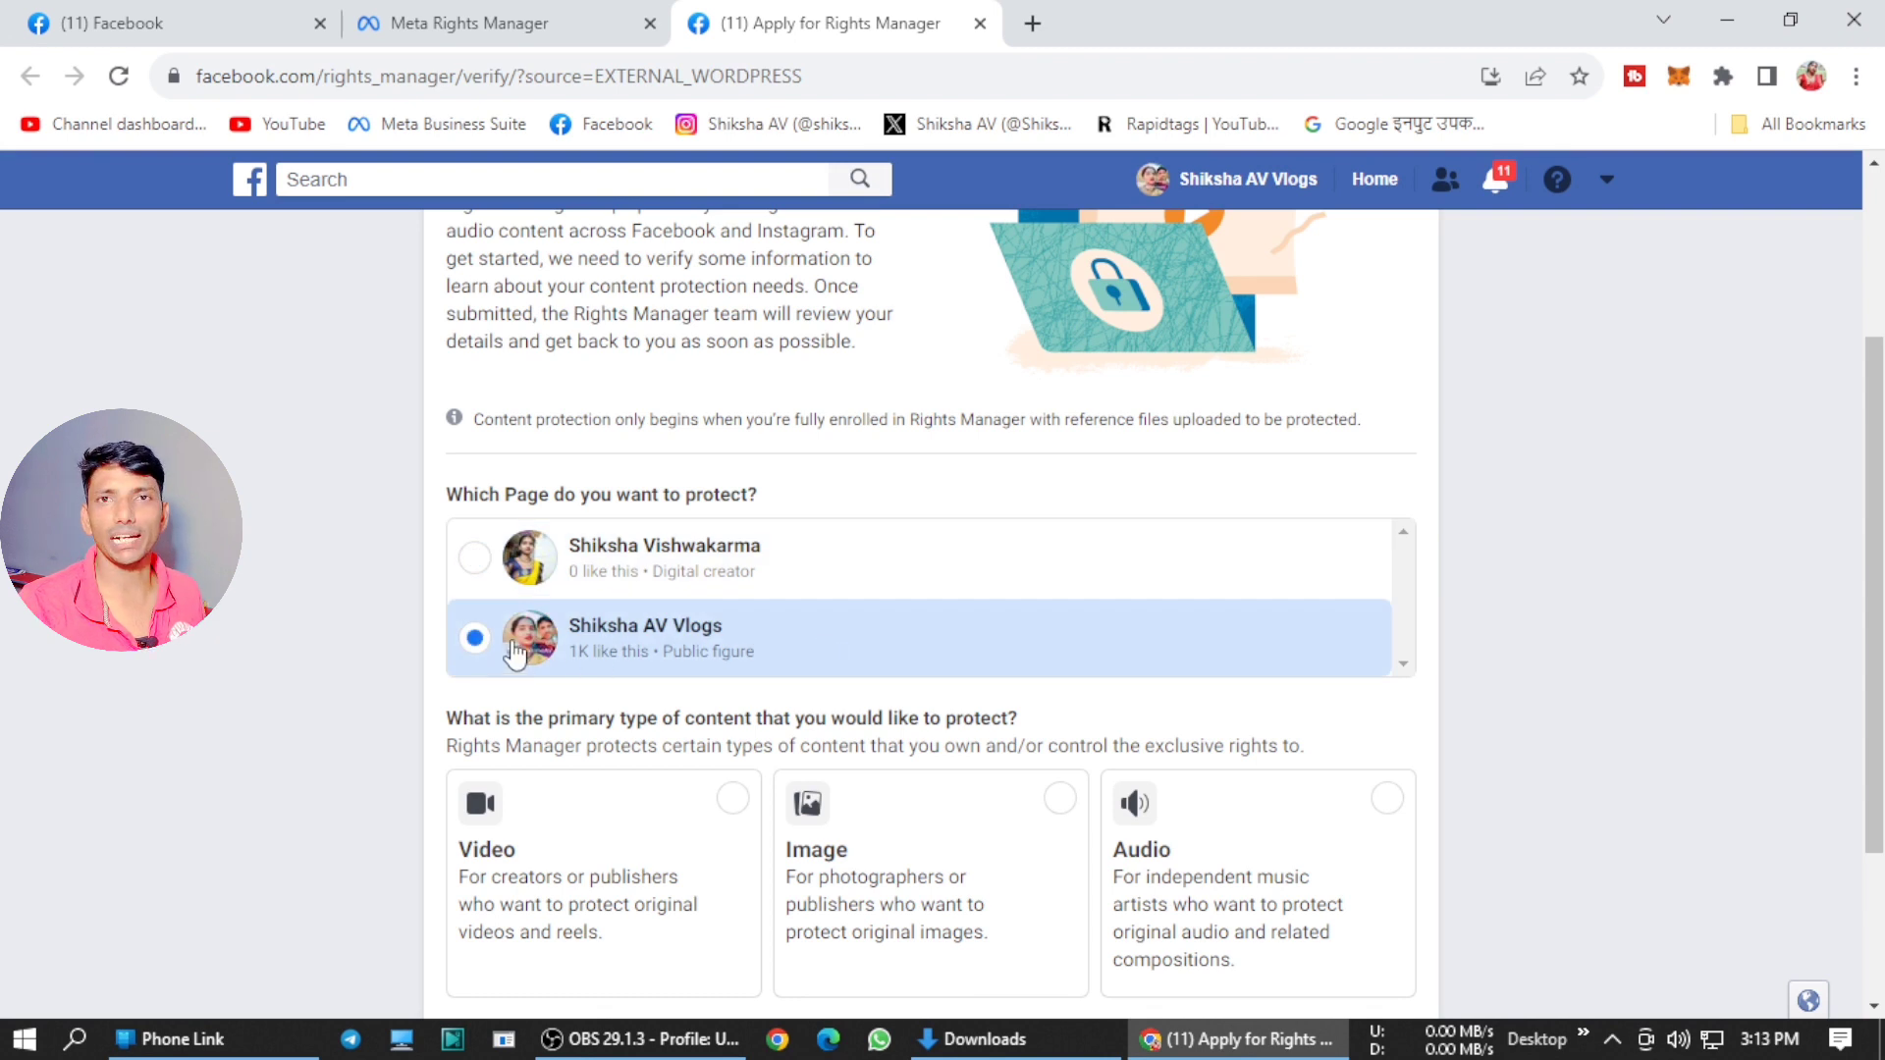
Compare the Video, Image and Audio options and set Video as the primary type of content to protect
scroll(638, 613, "down", 3)
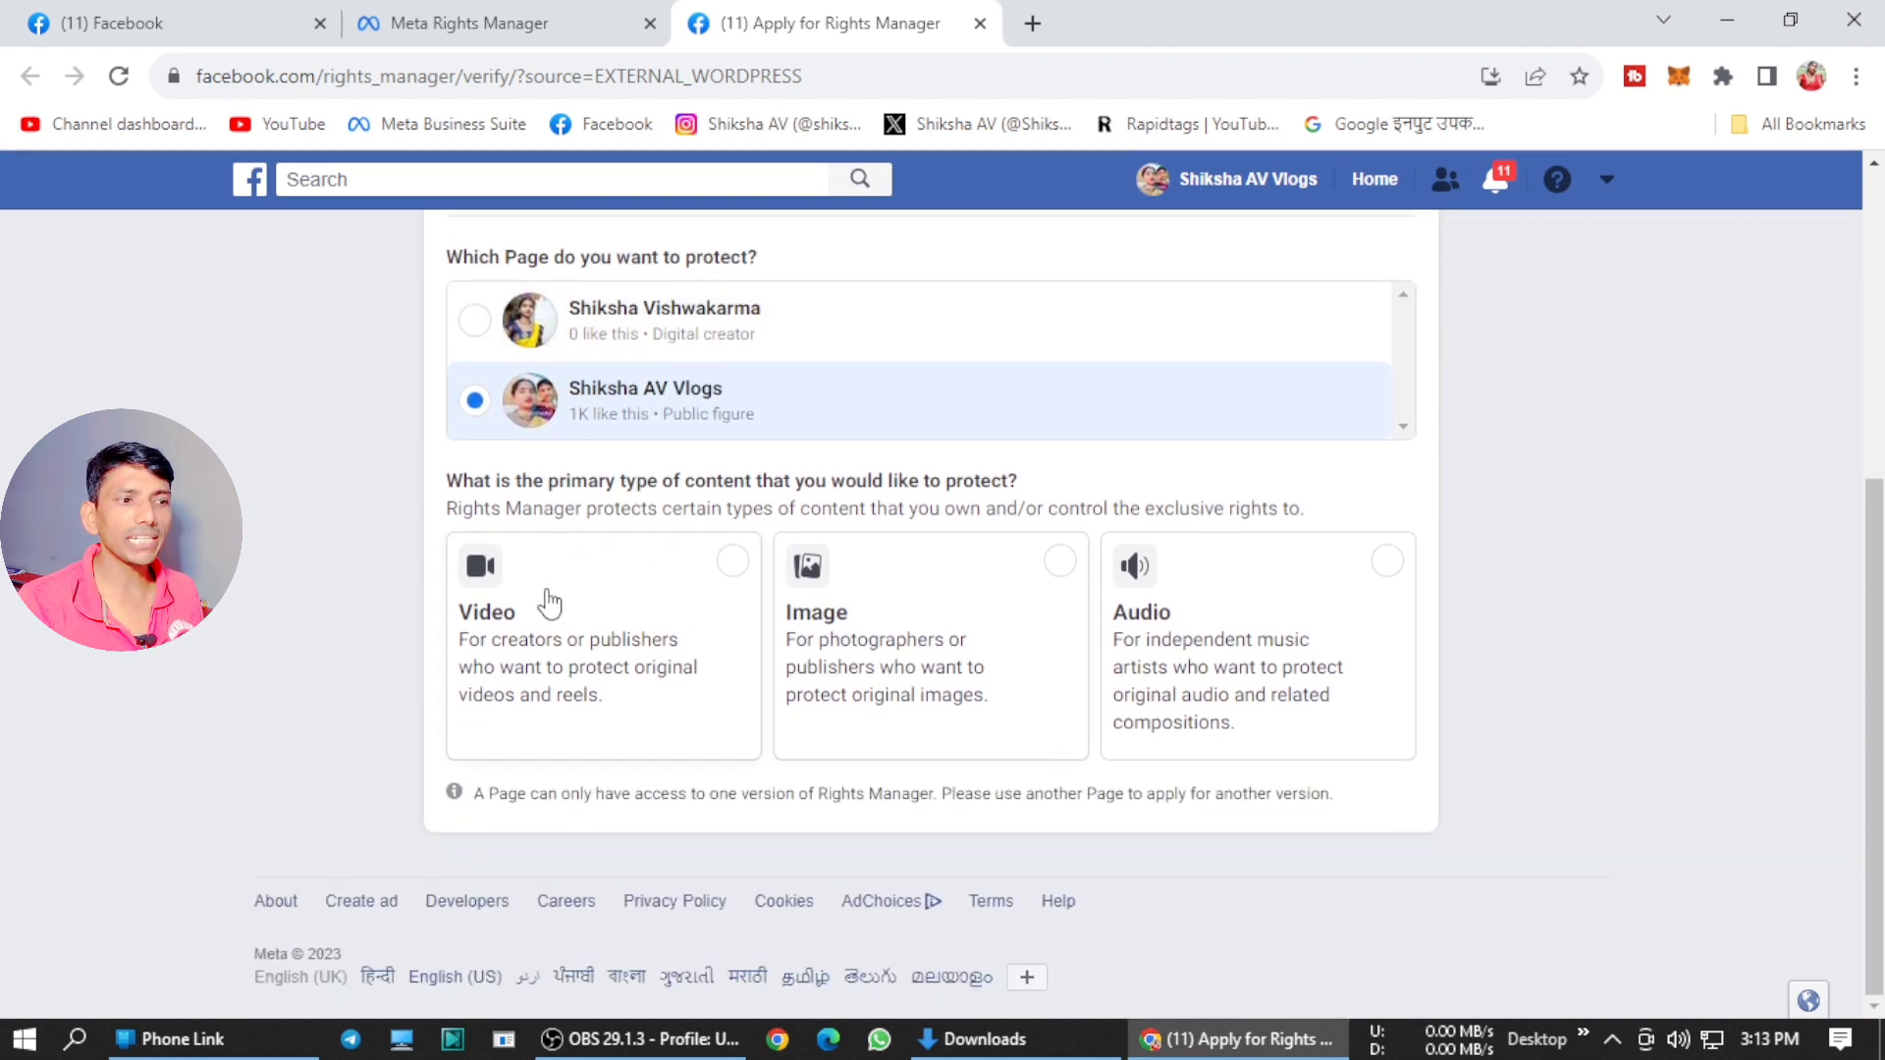
left_click(599, 581)
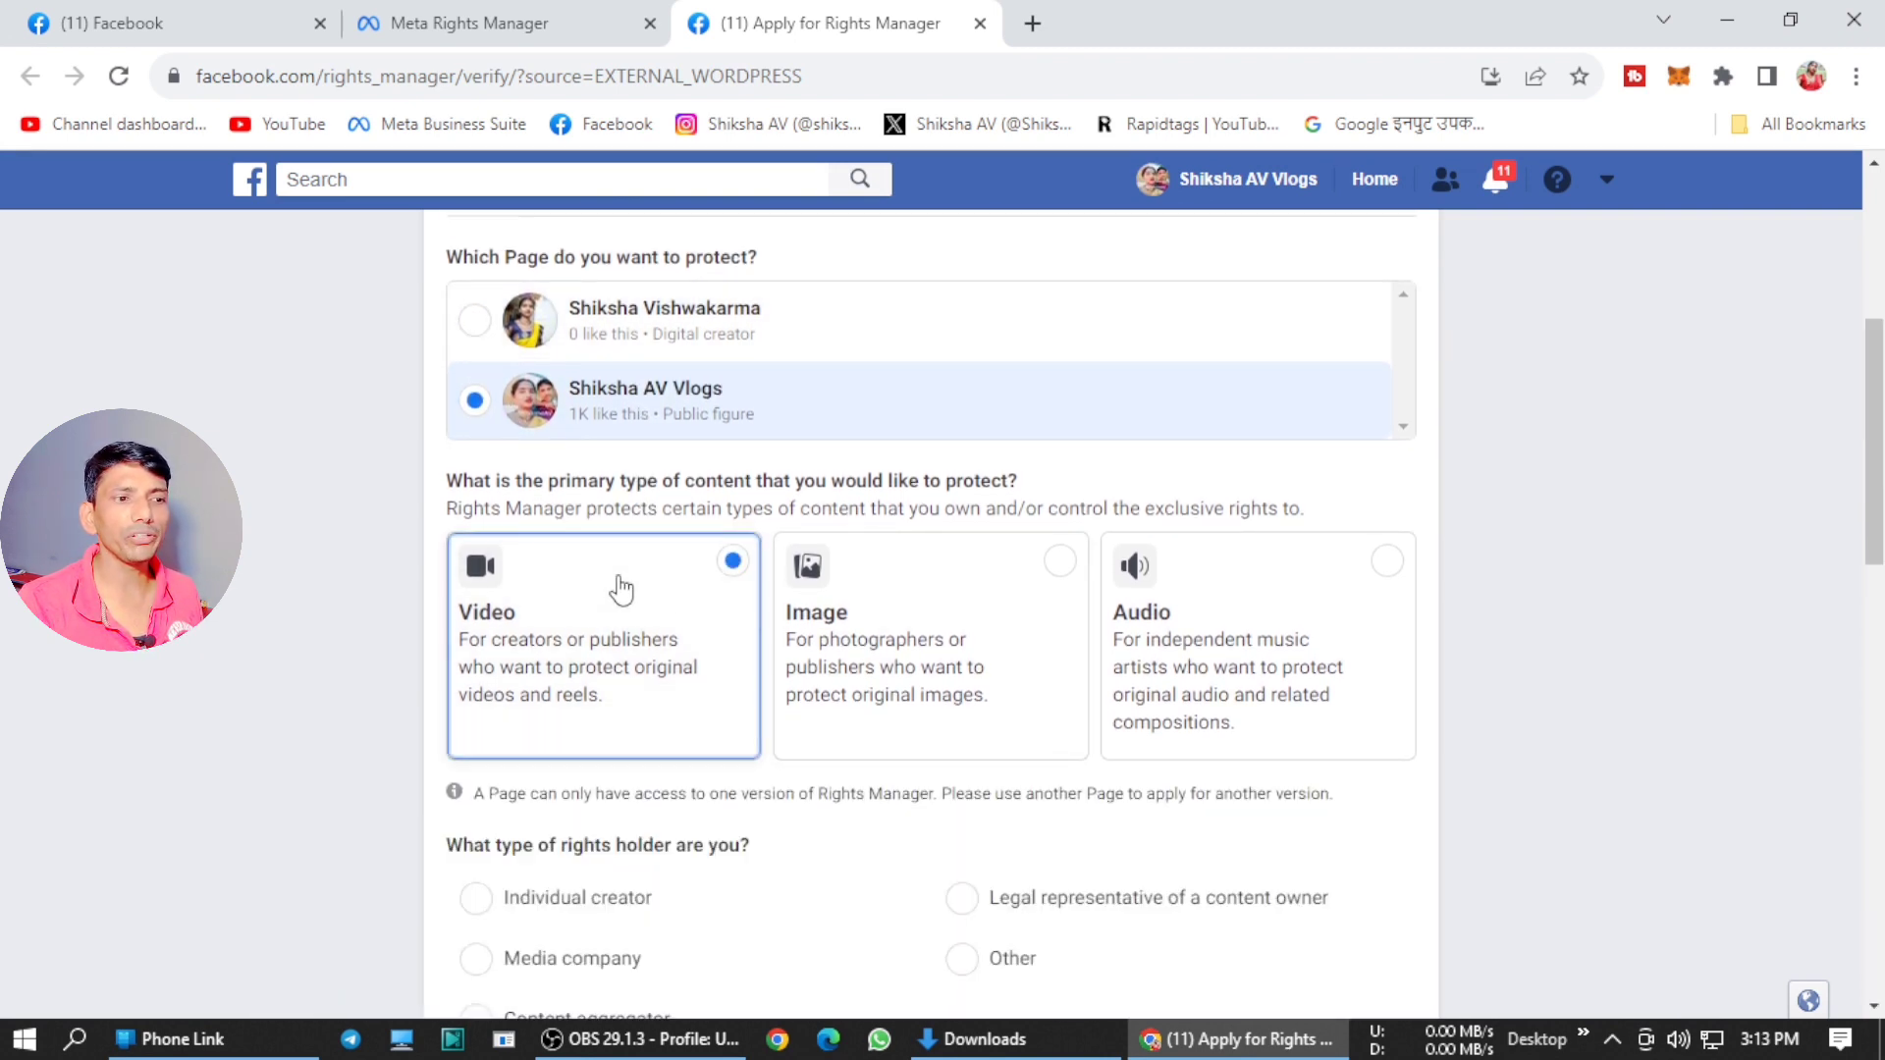
left_click(891, 622)
left_click(1183, 692)
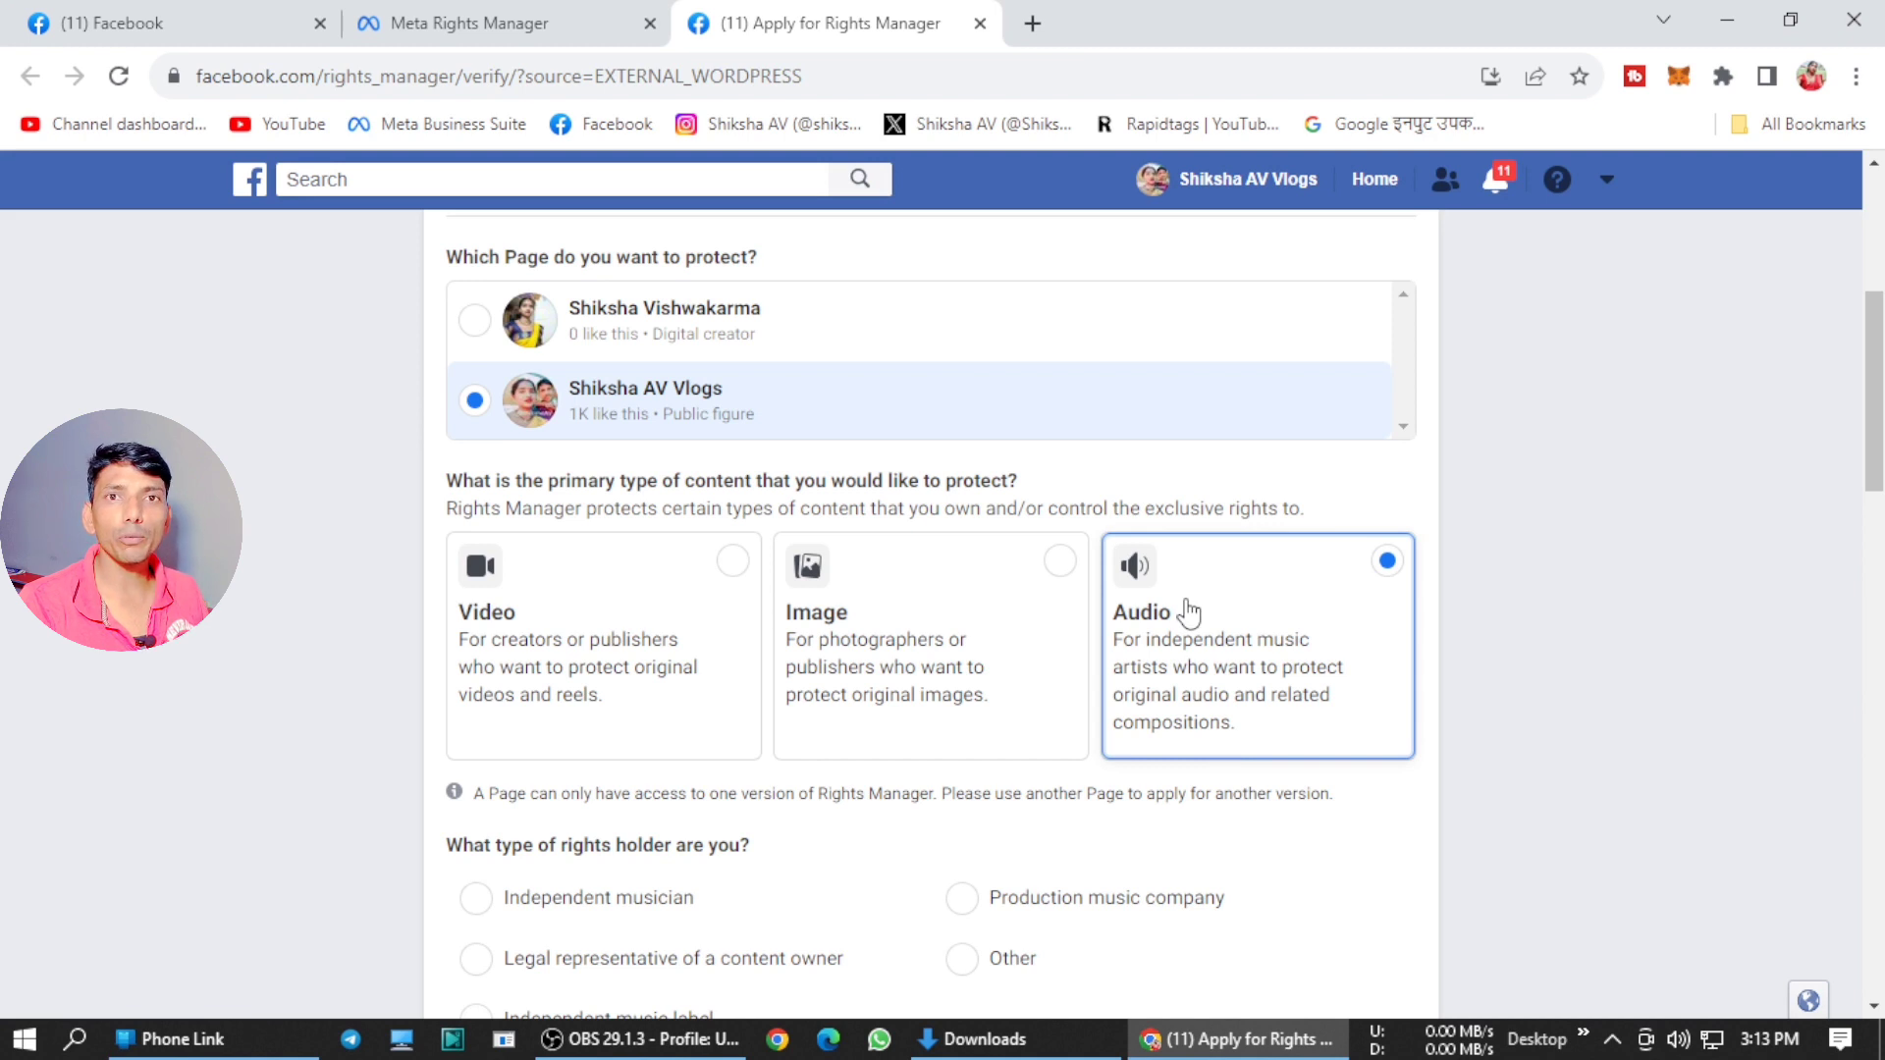
left_click(945, 647)
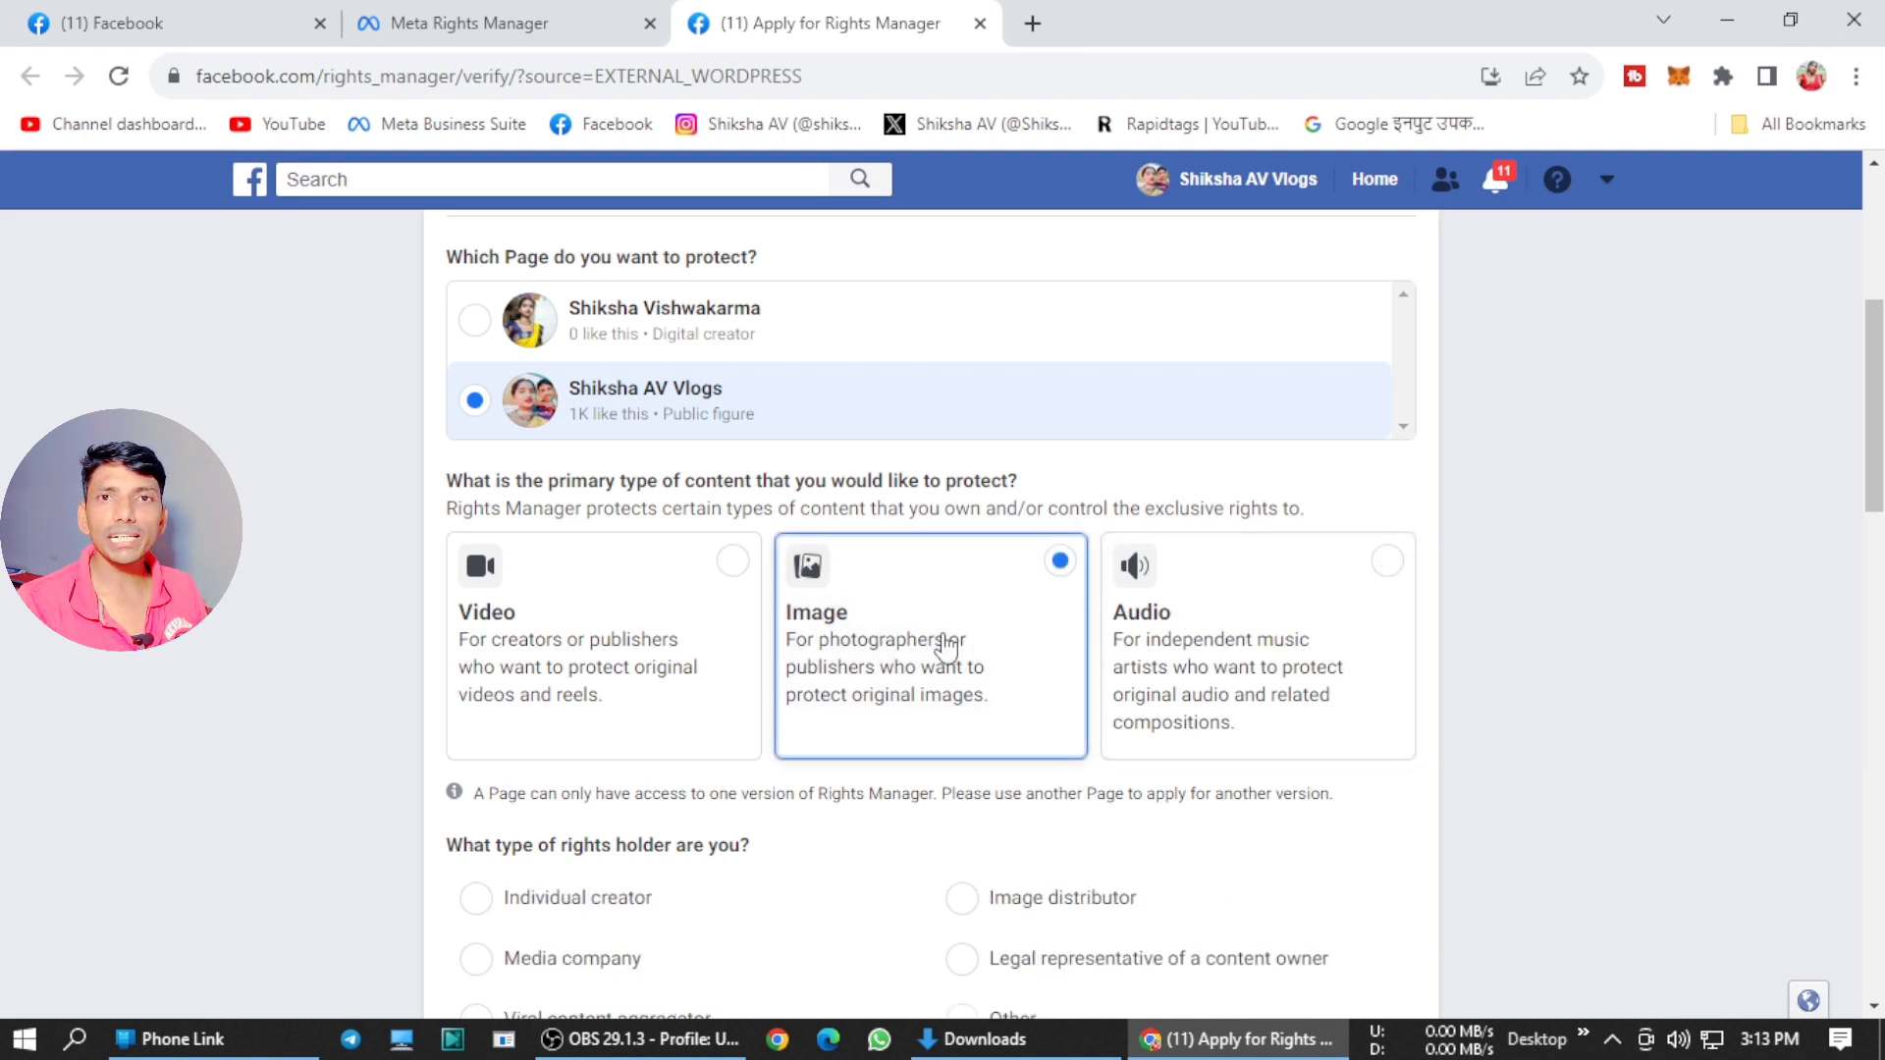
left_click(604, 623)
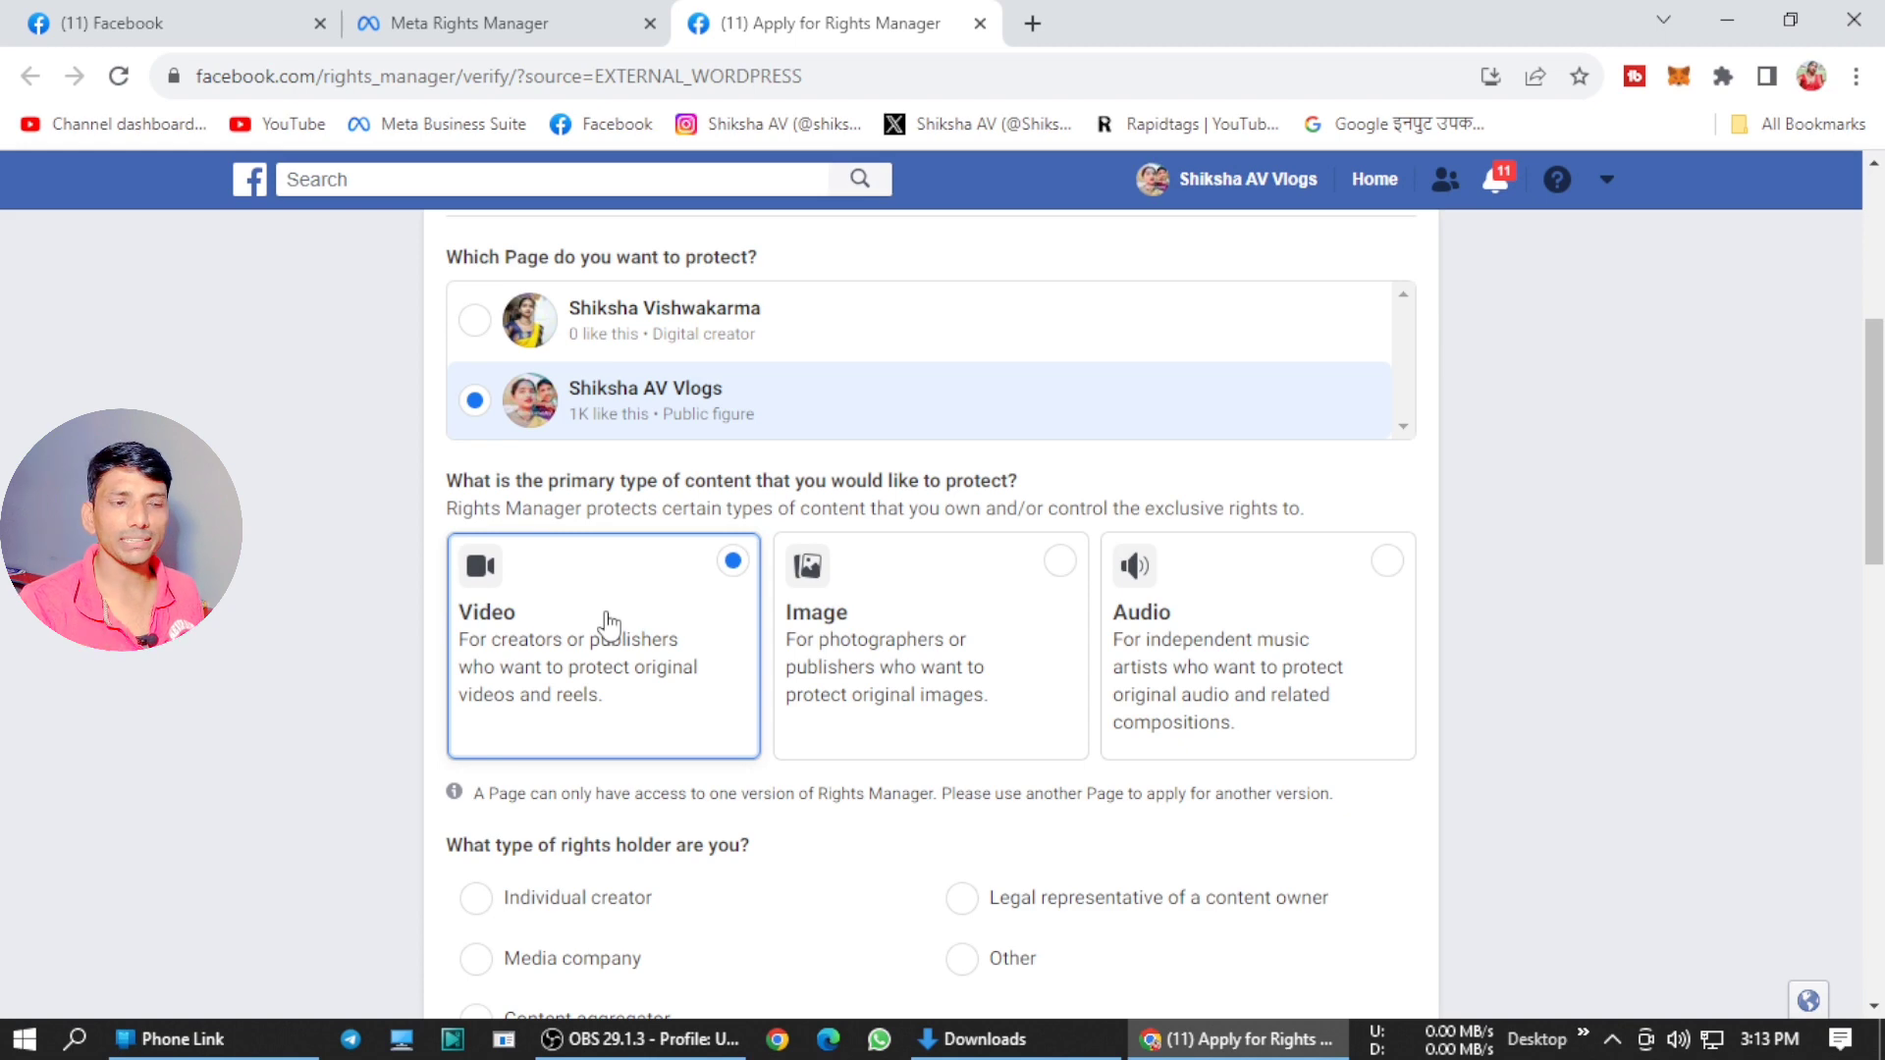
Set the type of rights holder to Individual creator
scroll(762, 574, "down", 4)
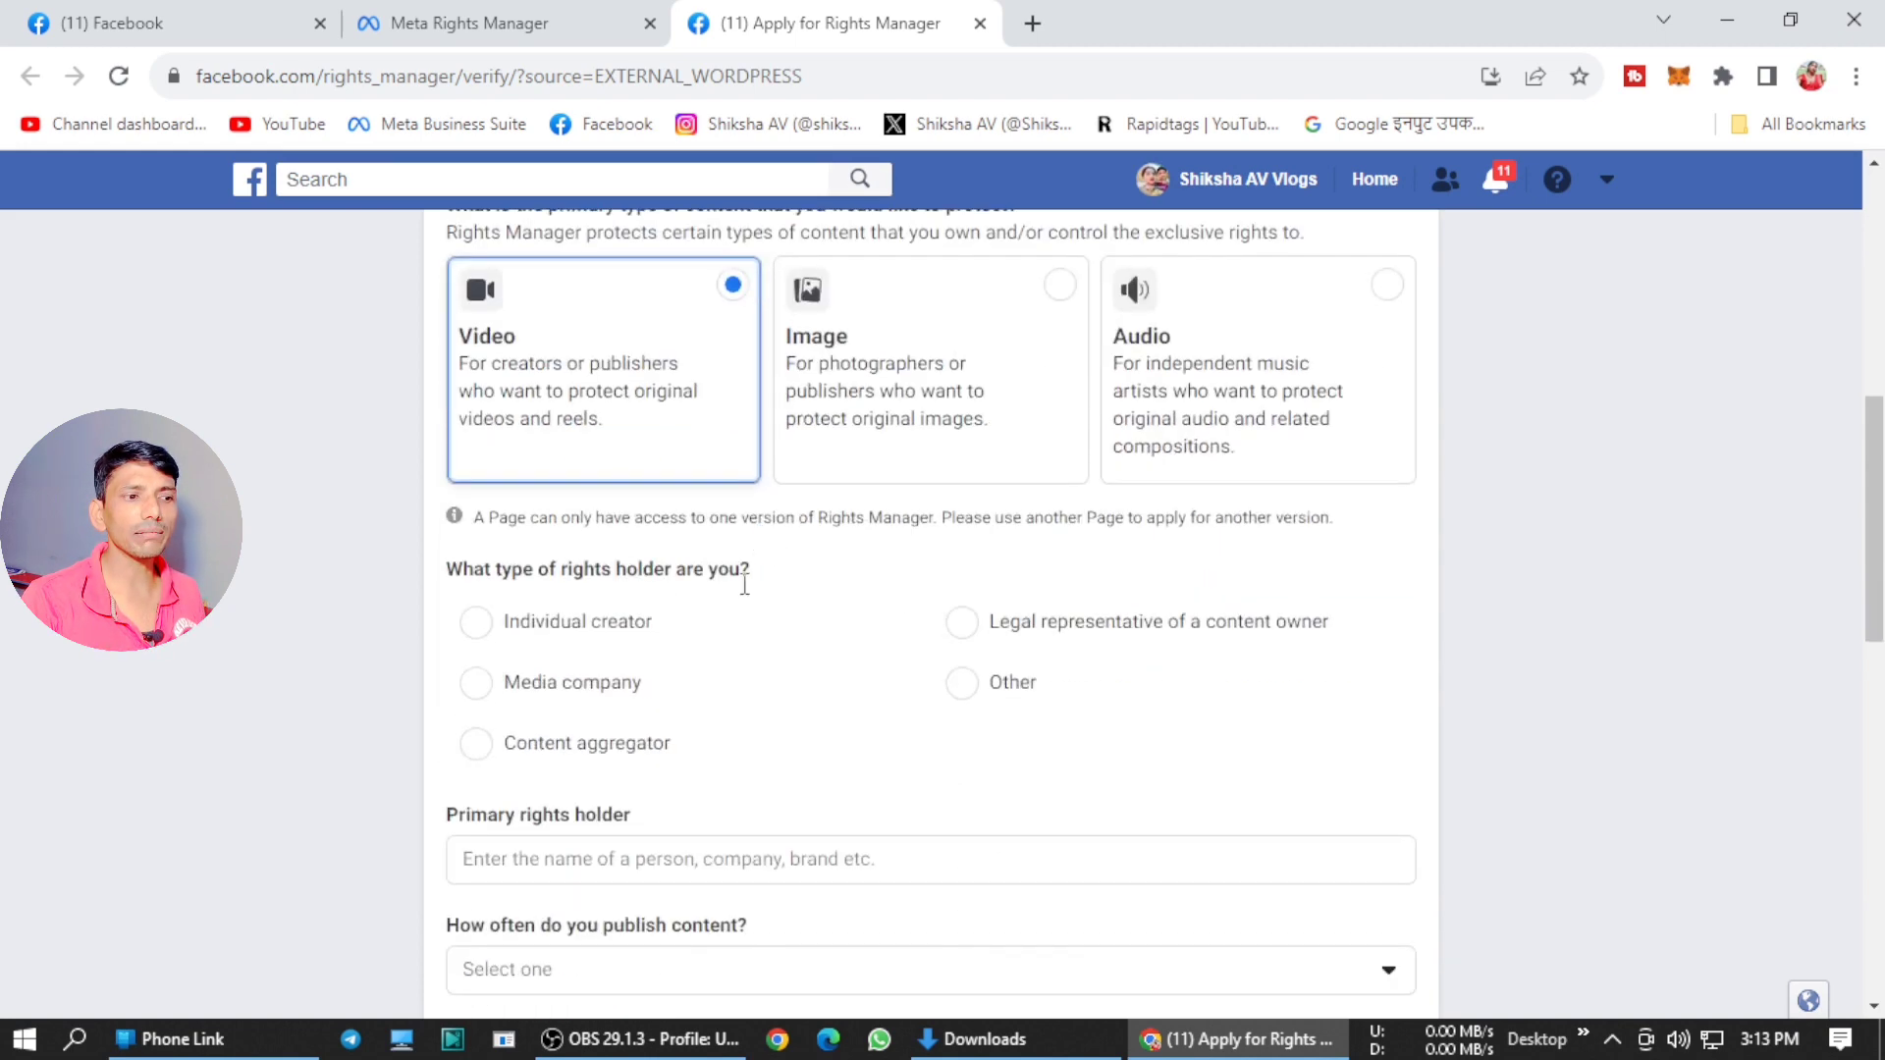
mouse_move(458, 432)
left_mouse_down()
mouse_move(754, 432)
mouse_move(446, 433)
left_mouse_up()
left_click(797, 439)
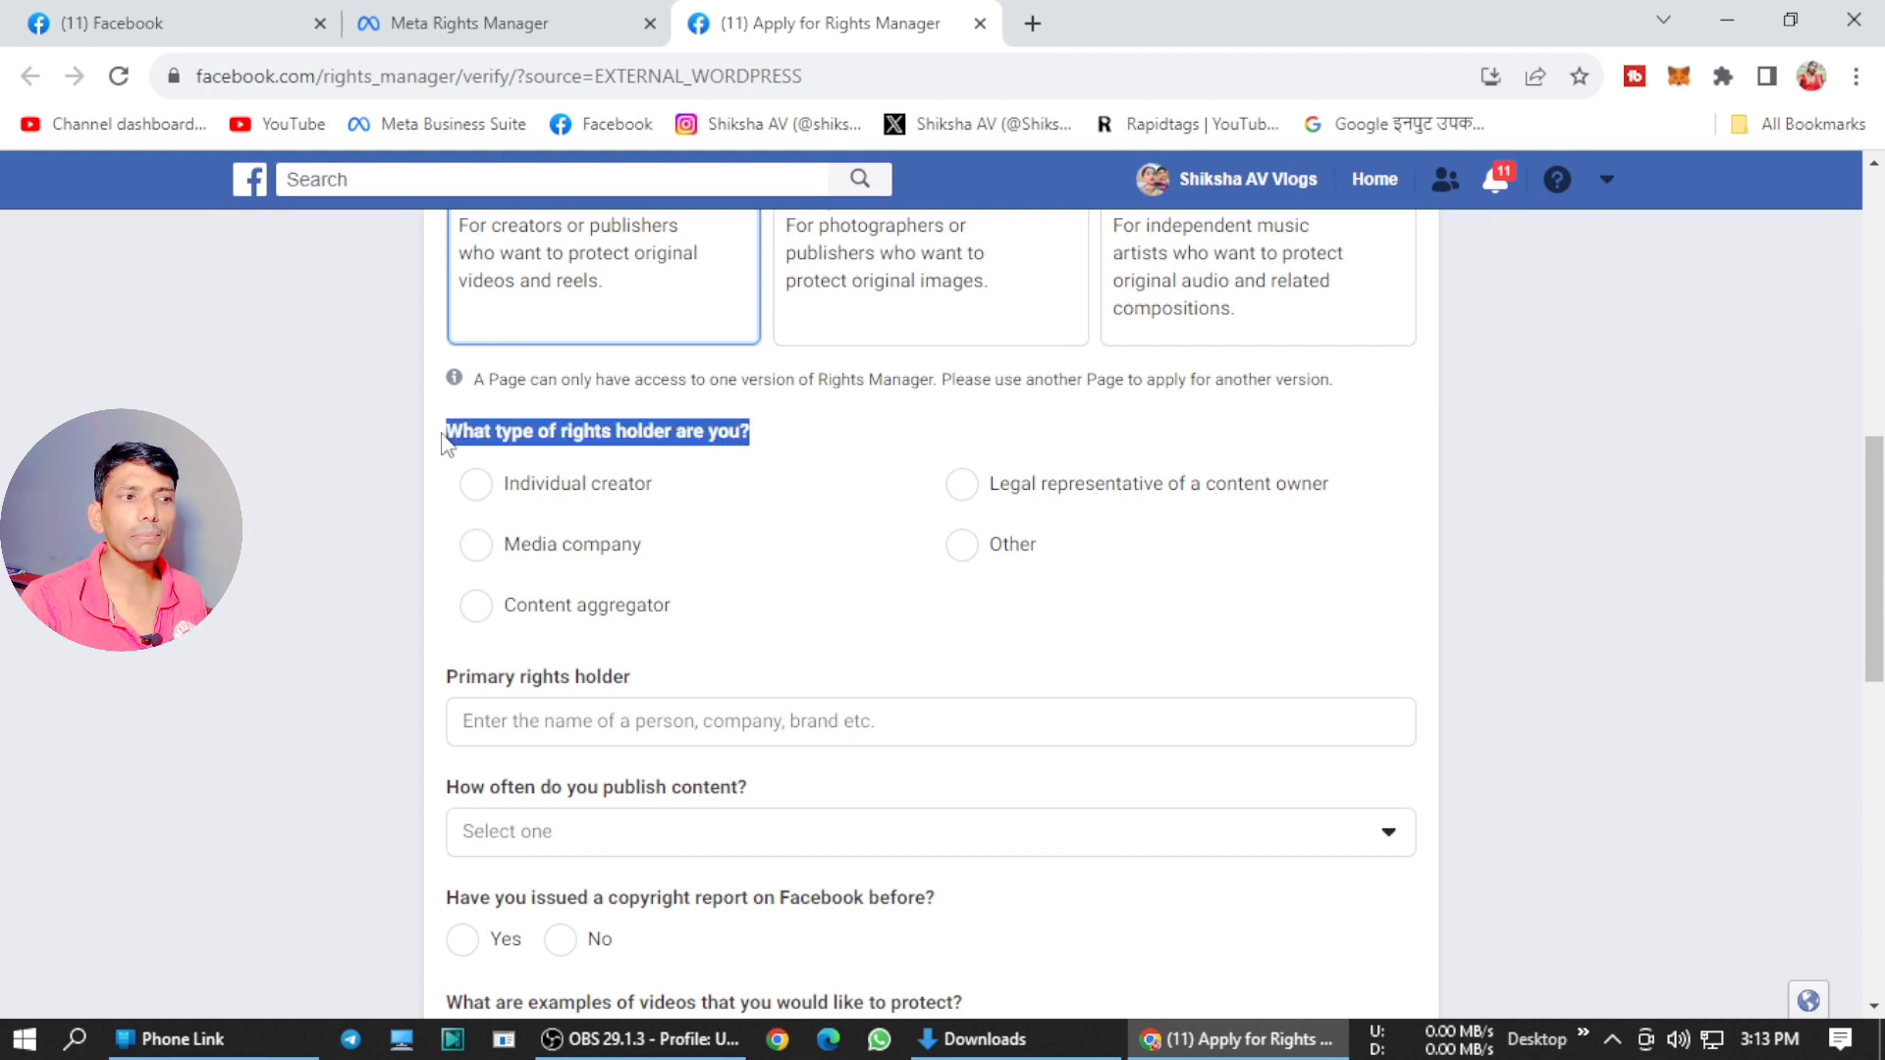
left_click(766, 489)
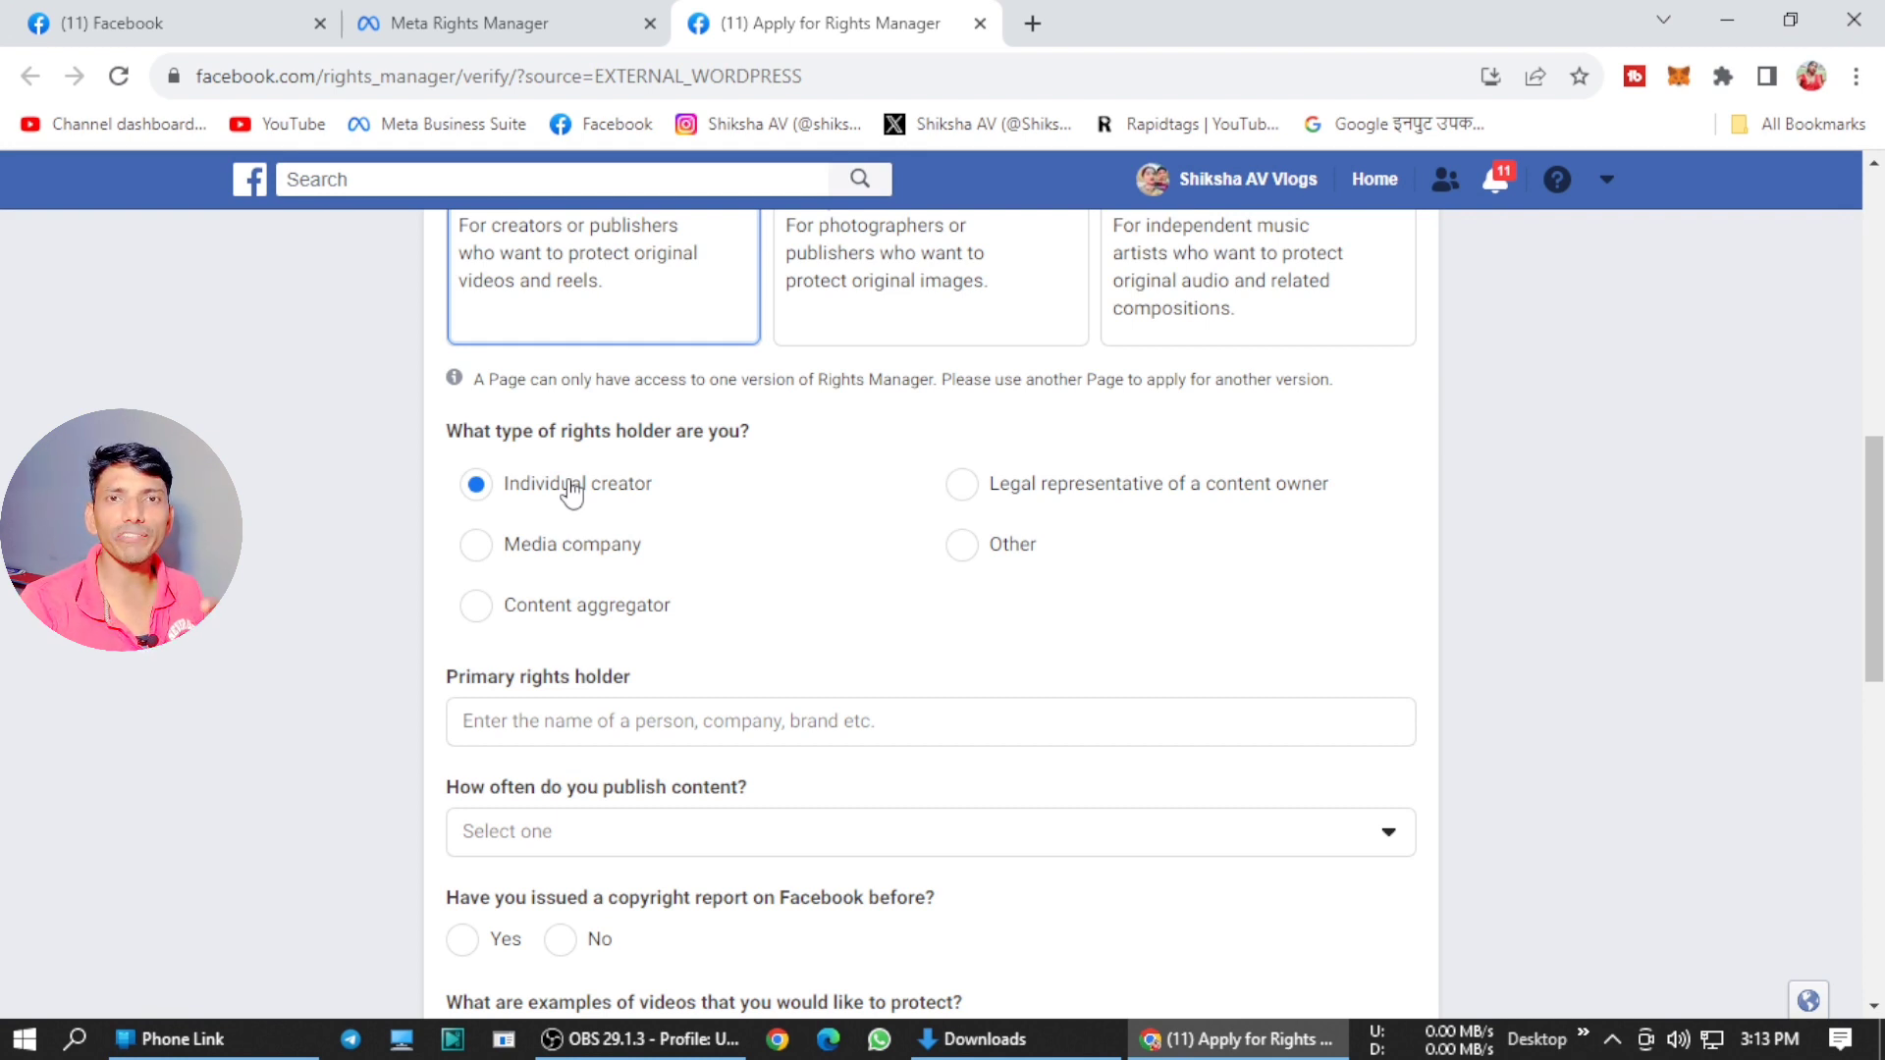
scroll(602, 517, "up", 3)
scroll(610, 538, "down", 3)
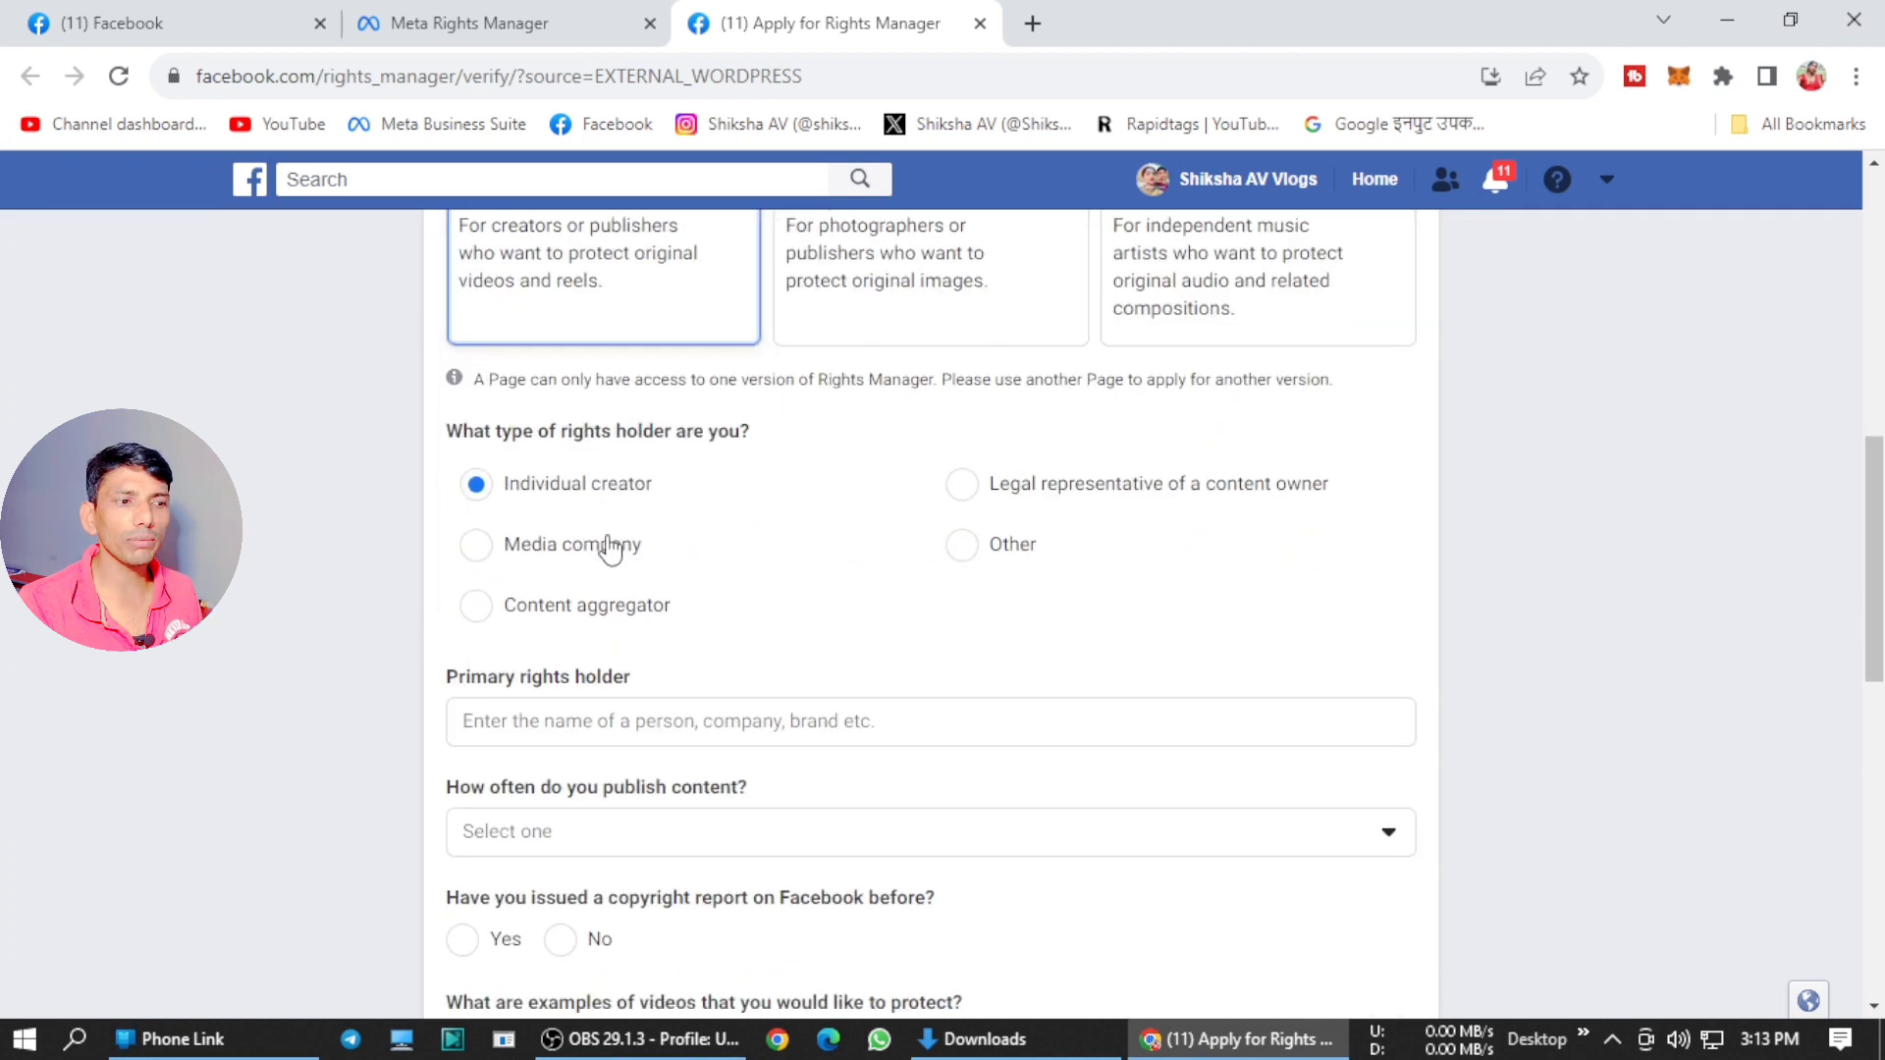
left_click_drag(548, 487, 705, 493)
Enter the rights holder's full name in the Primary rights holder field
scroll(706, 496, "down", 2)
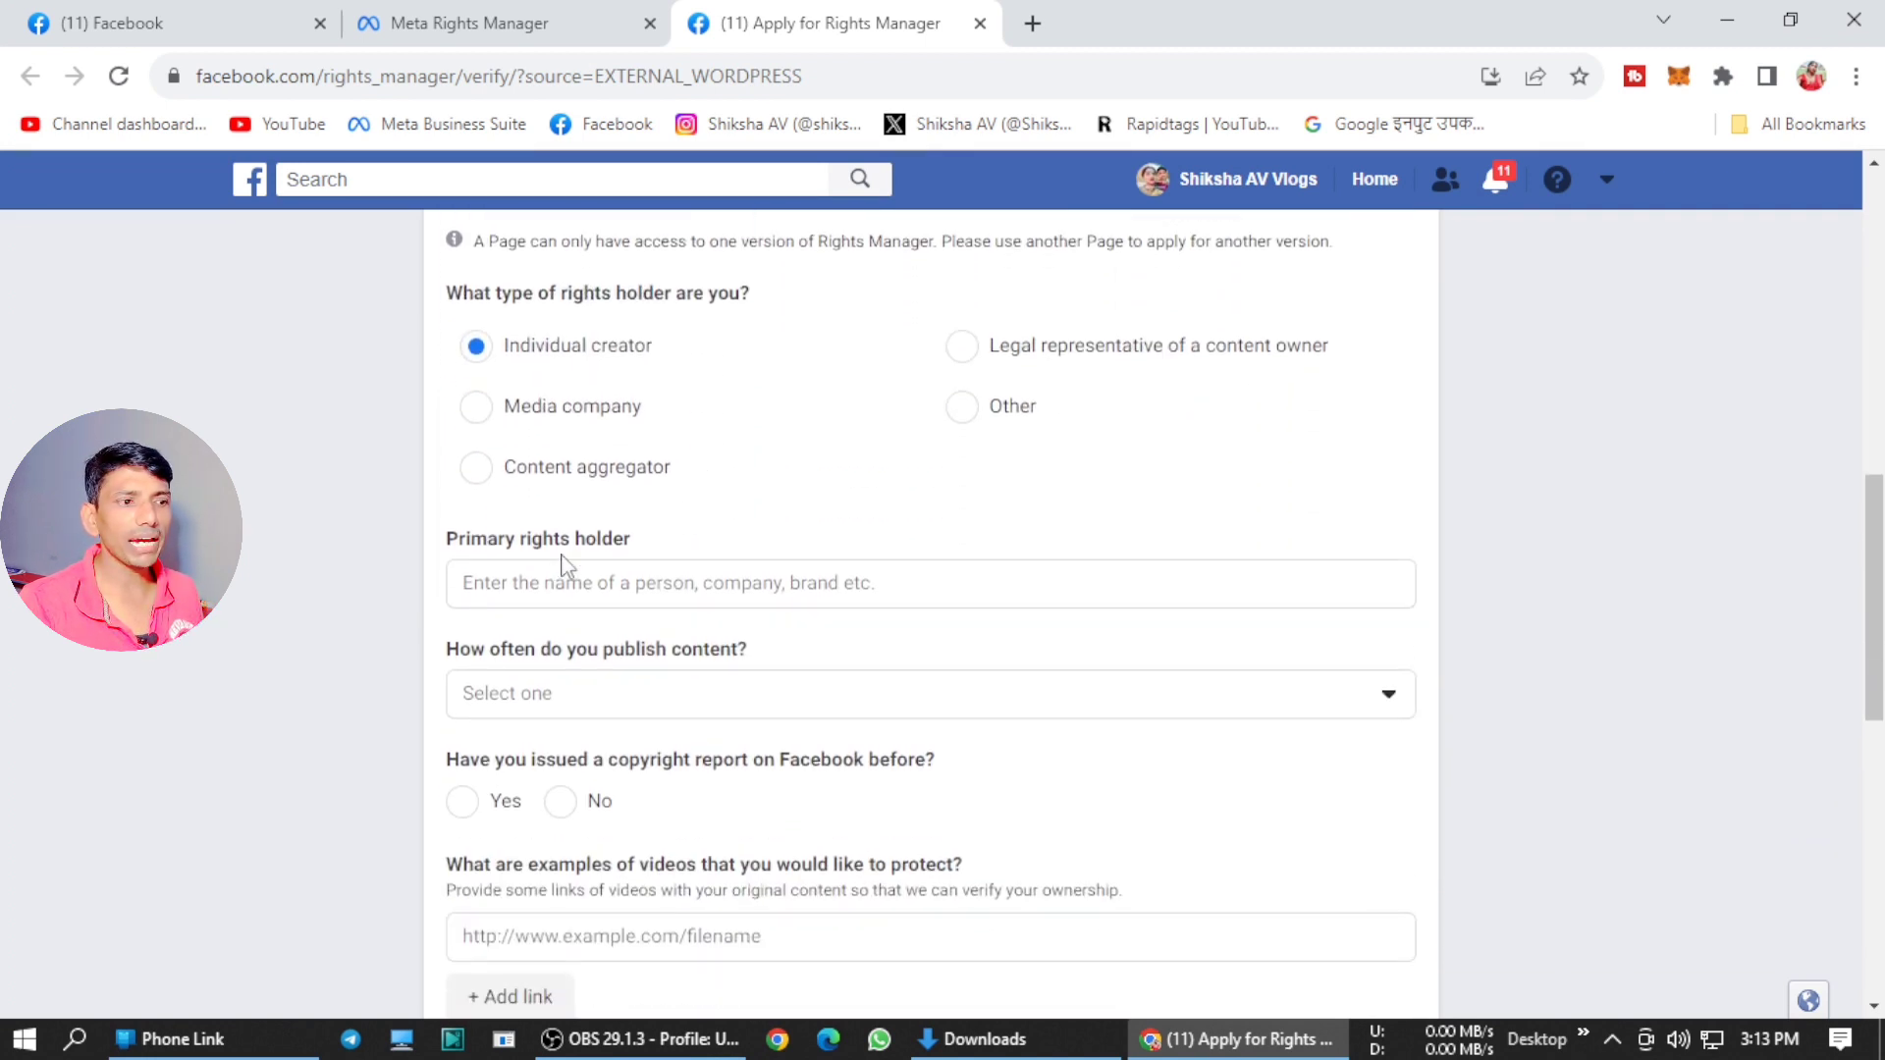
left_click_drag(448, 540, 633, 543)
left_click(888, 589)
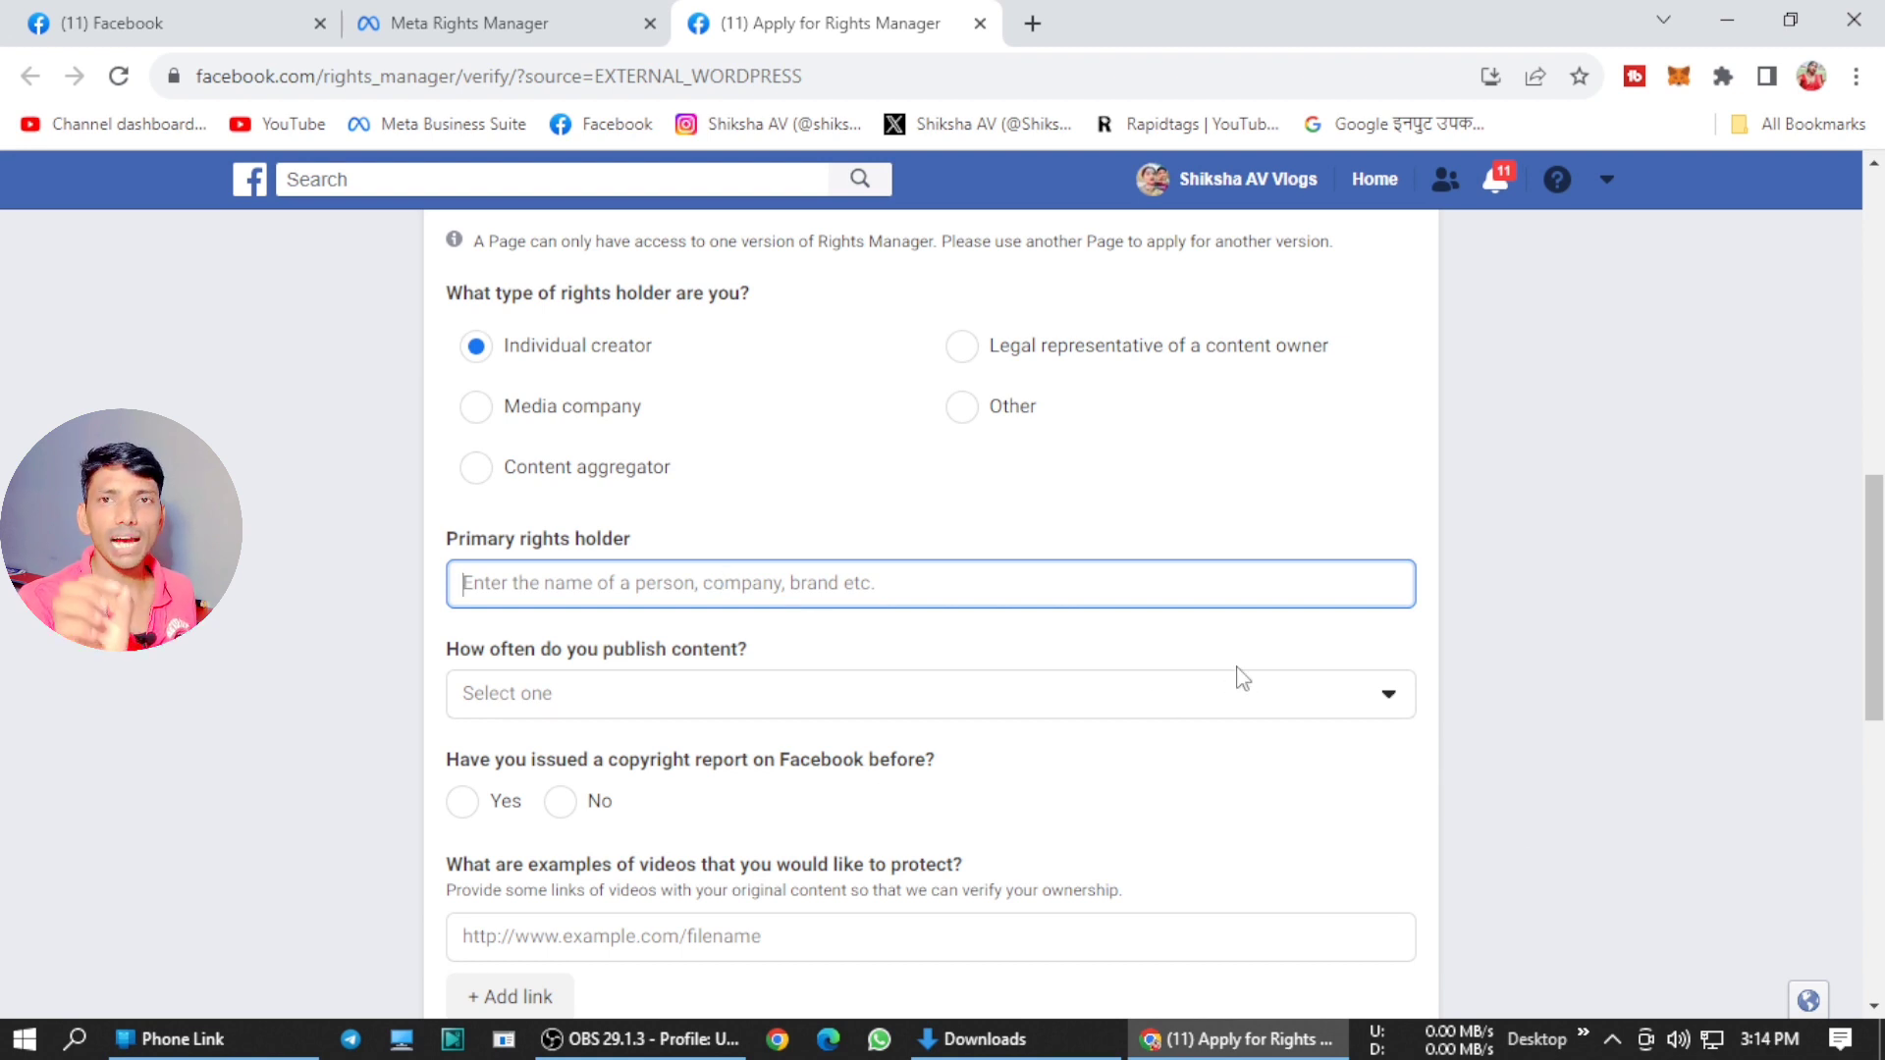
type("Shiksha Vishwakrma")
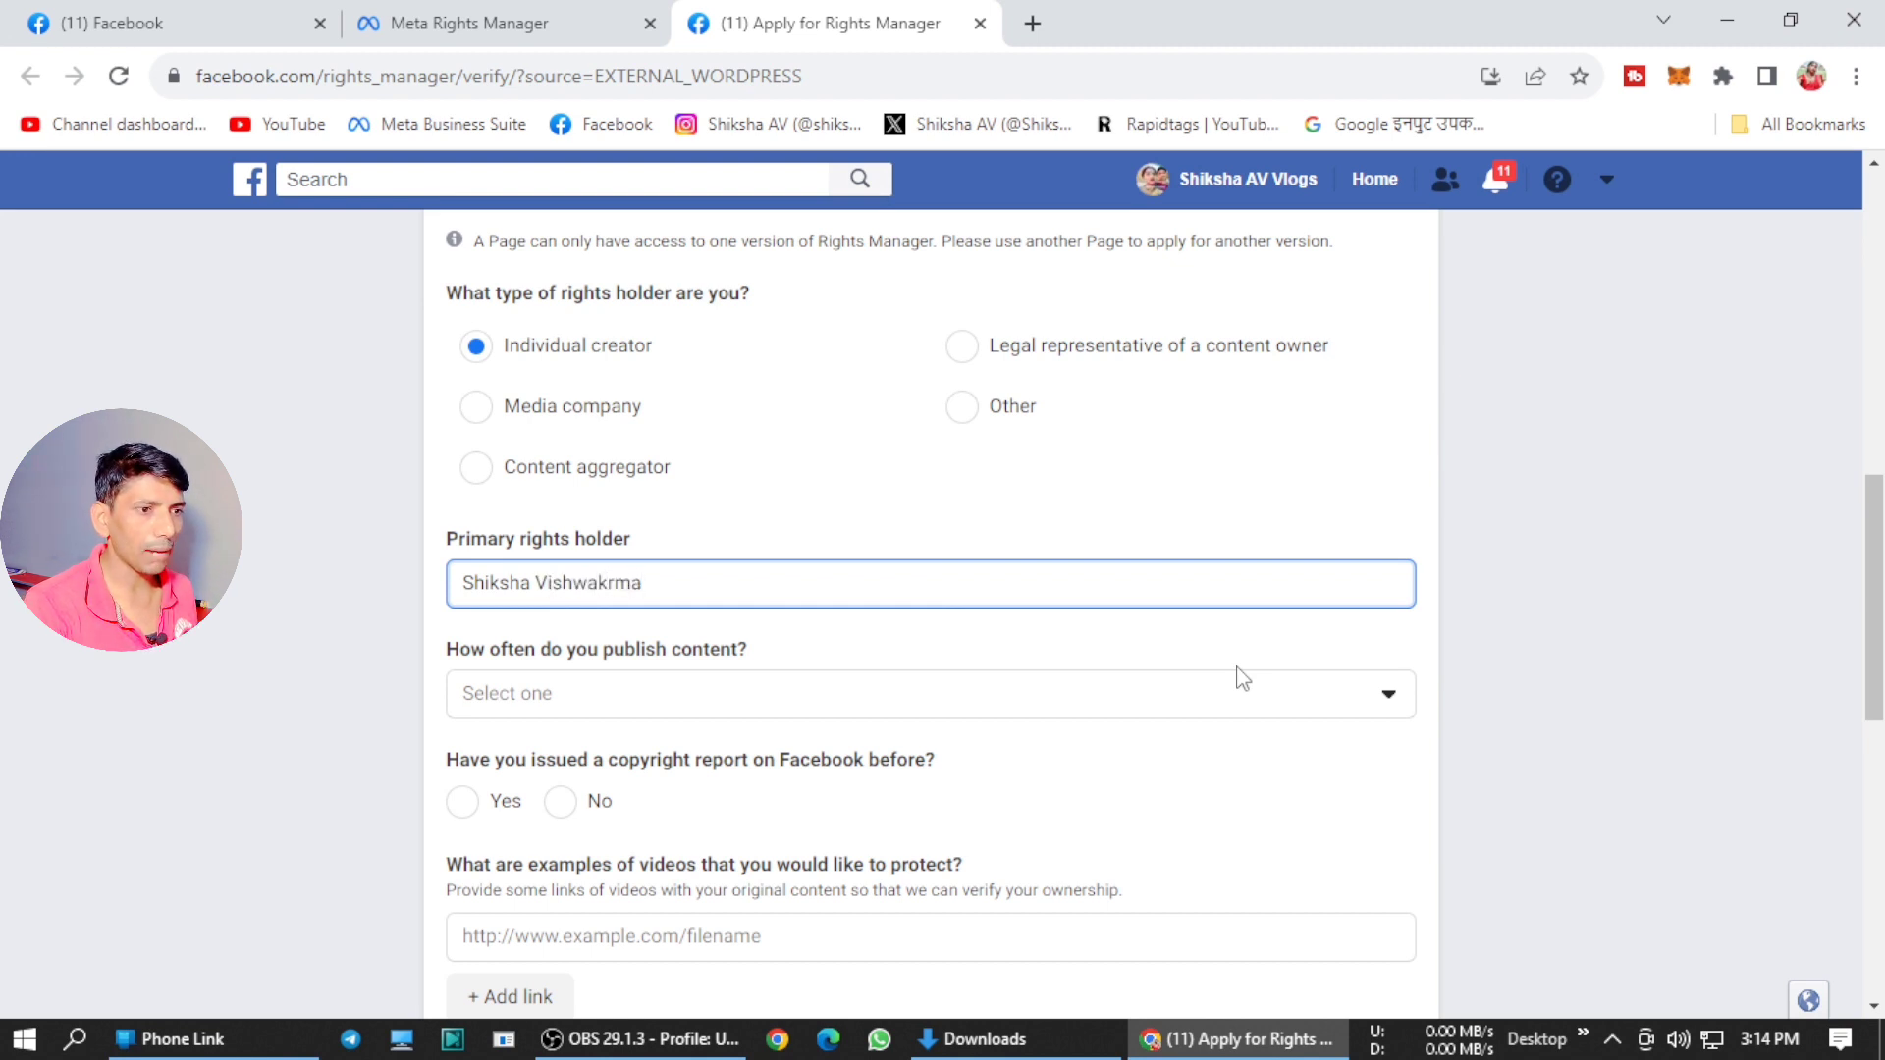
Set how often content is published to Daily
scroll(620, 594, "down", 1)
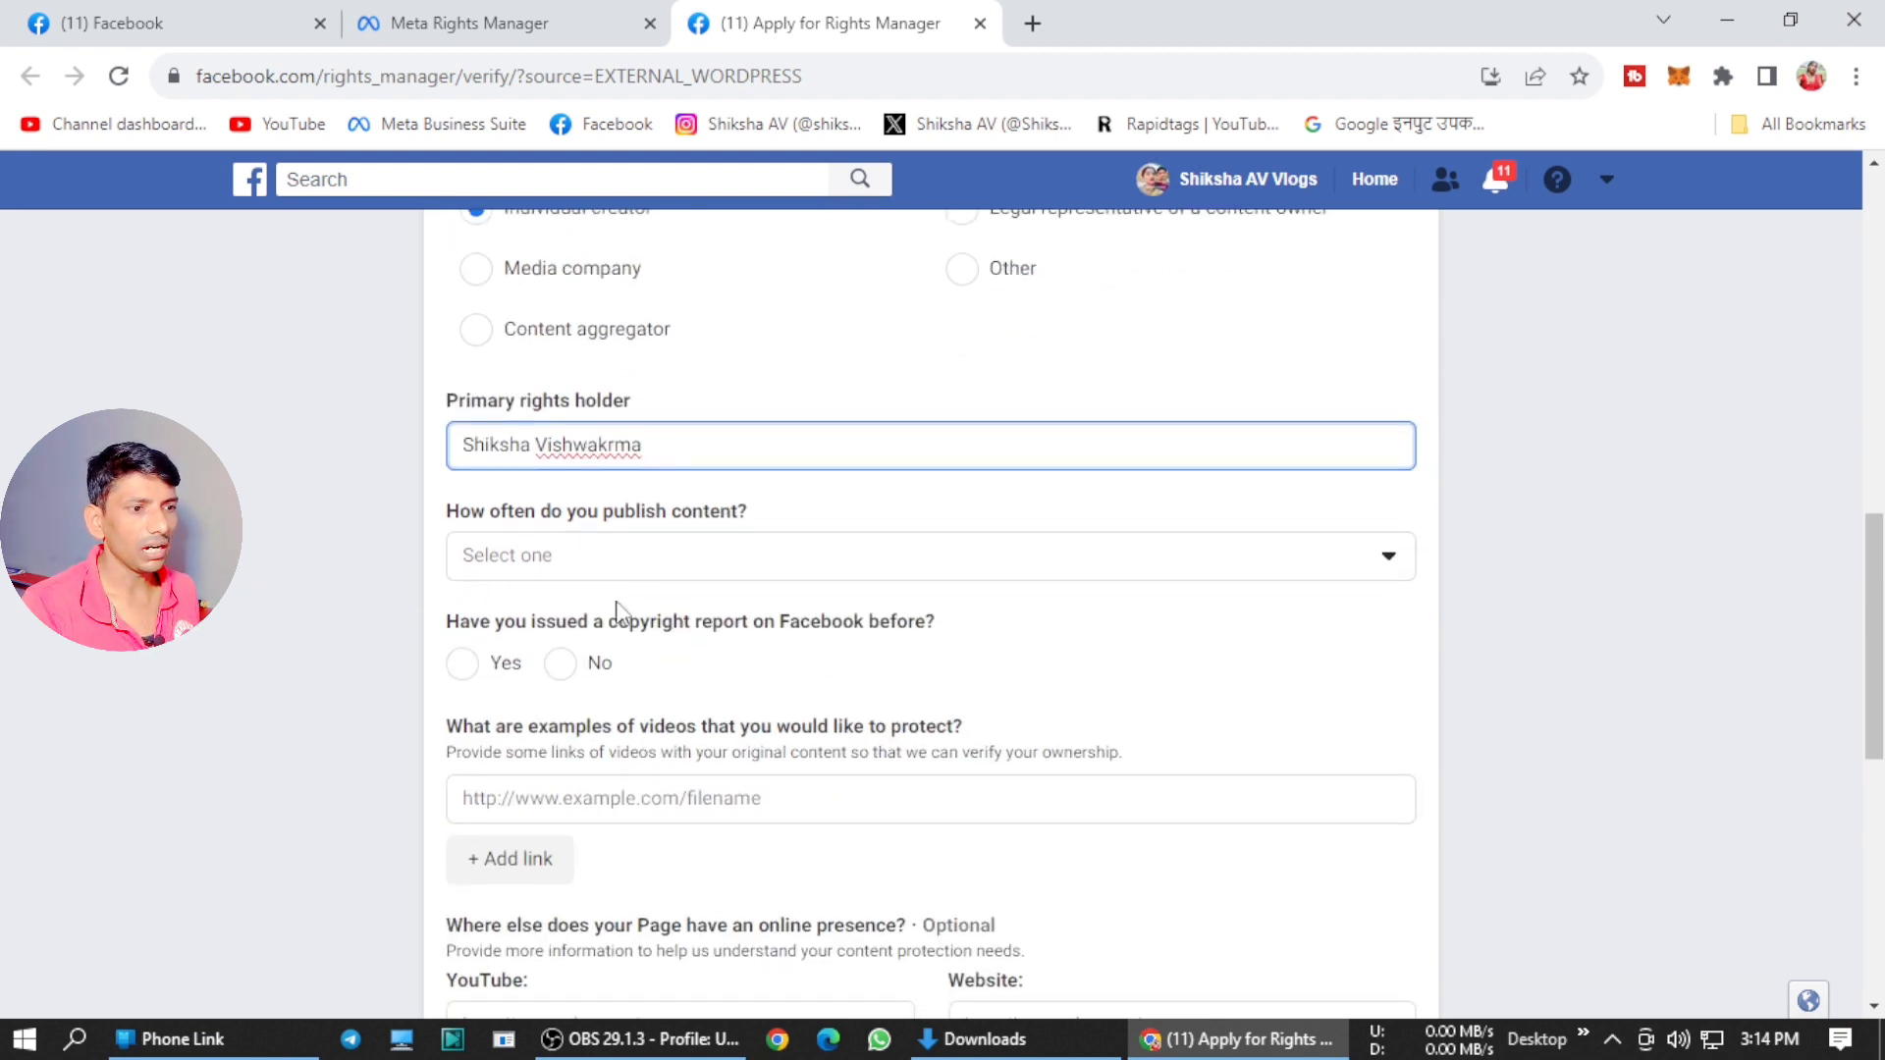
left_click_drag(447, 511, 748, 521)
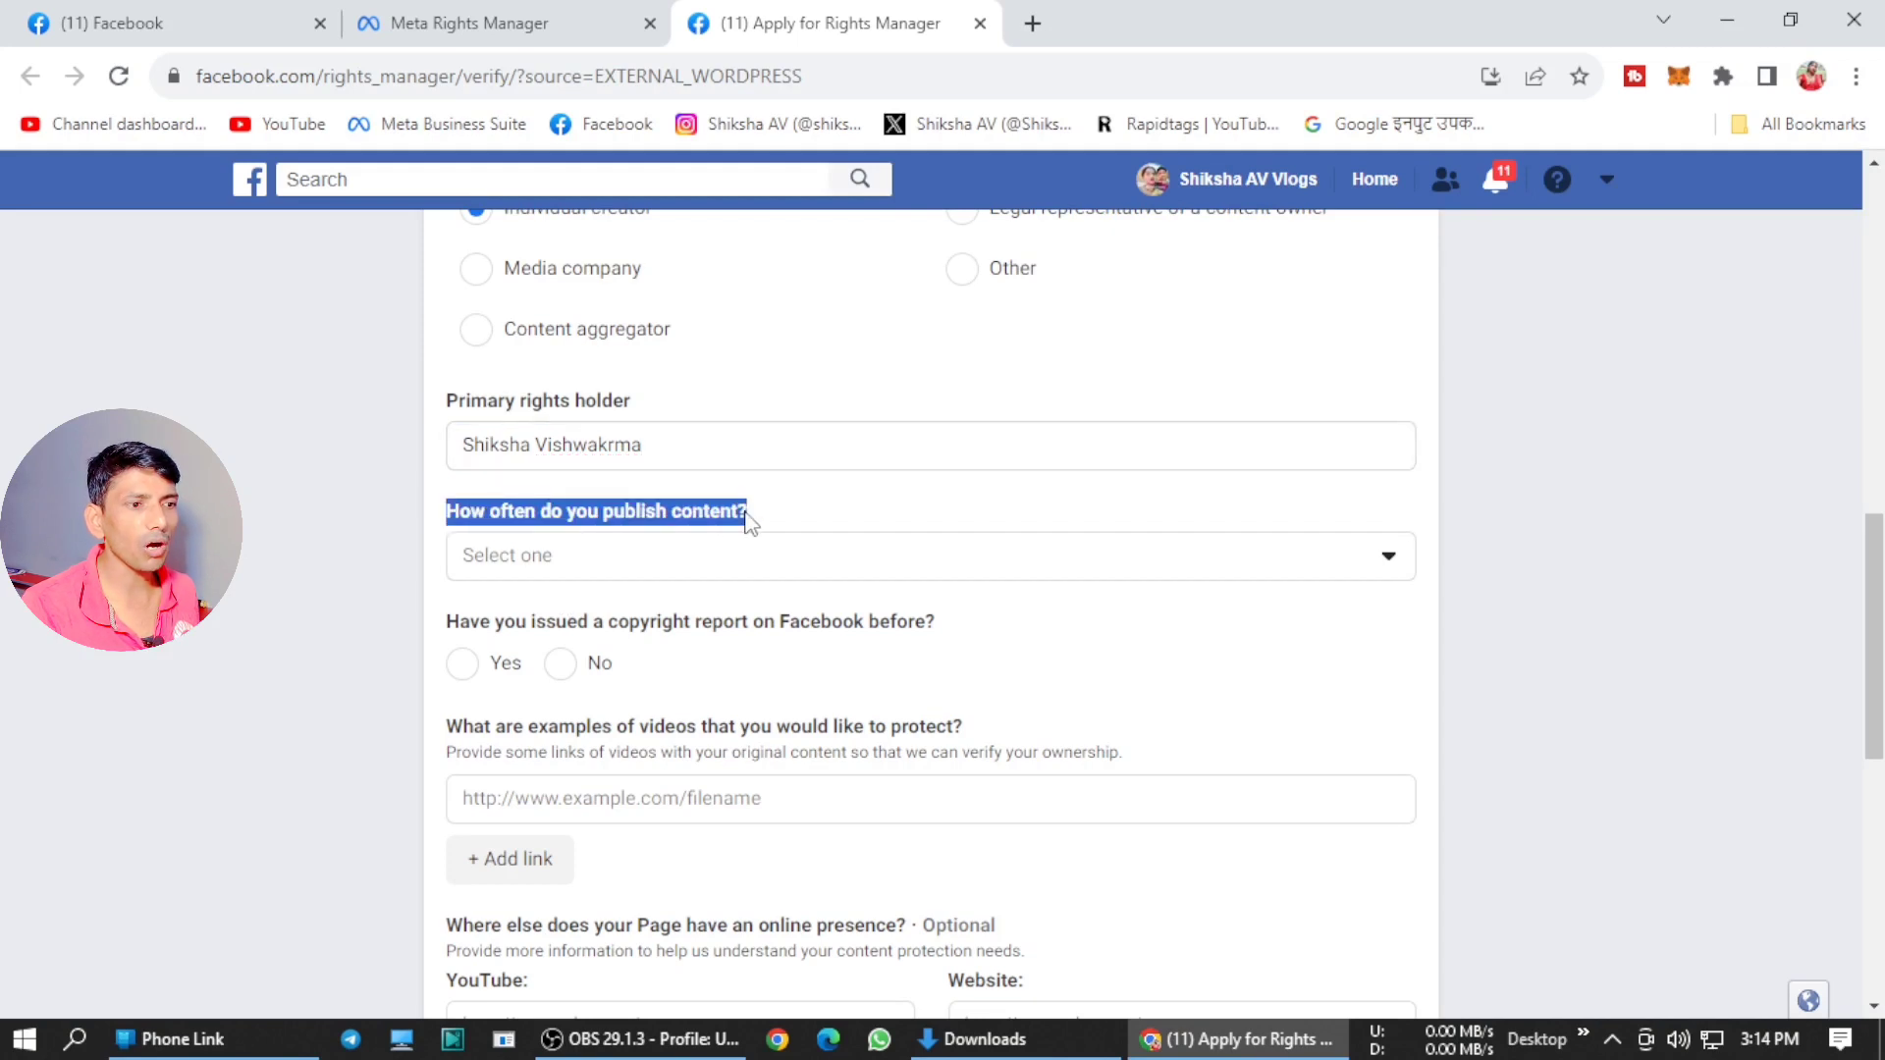
left_click(833, 518)
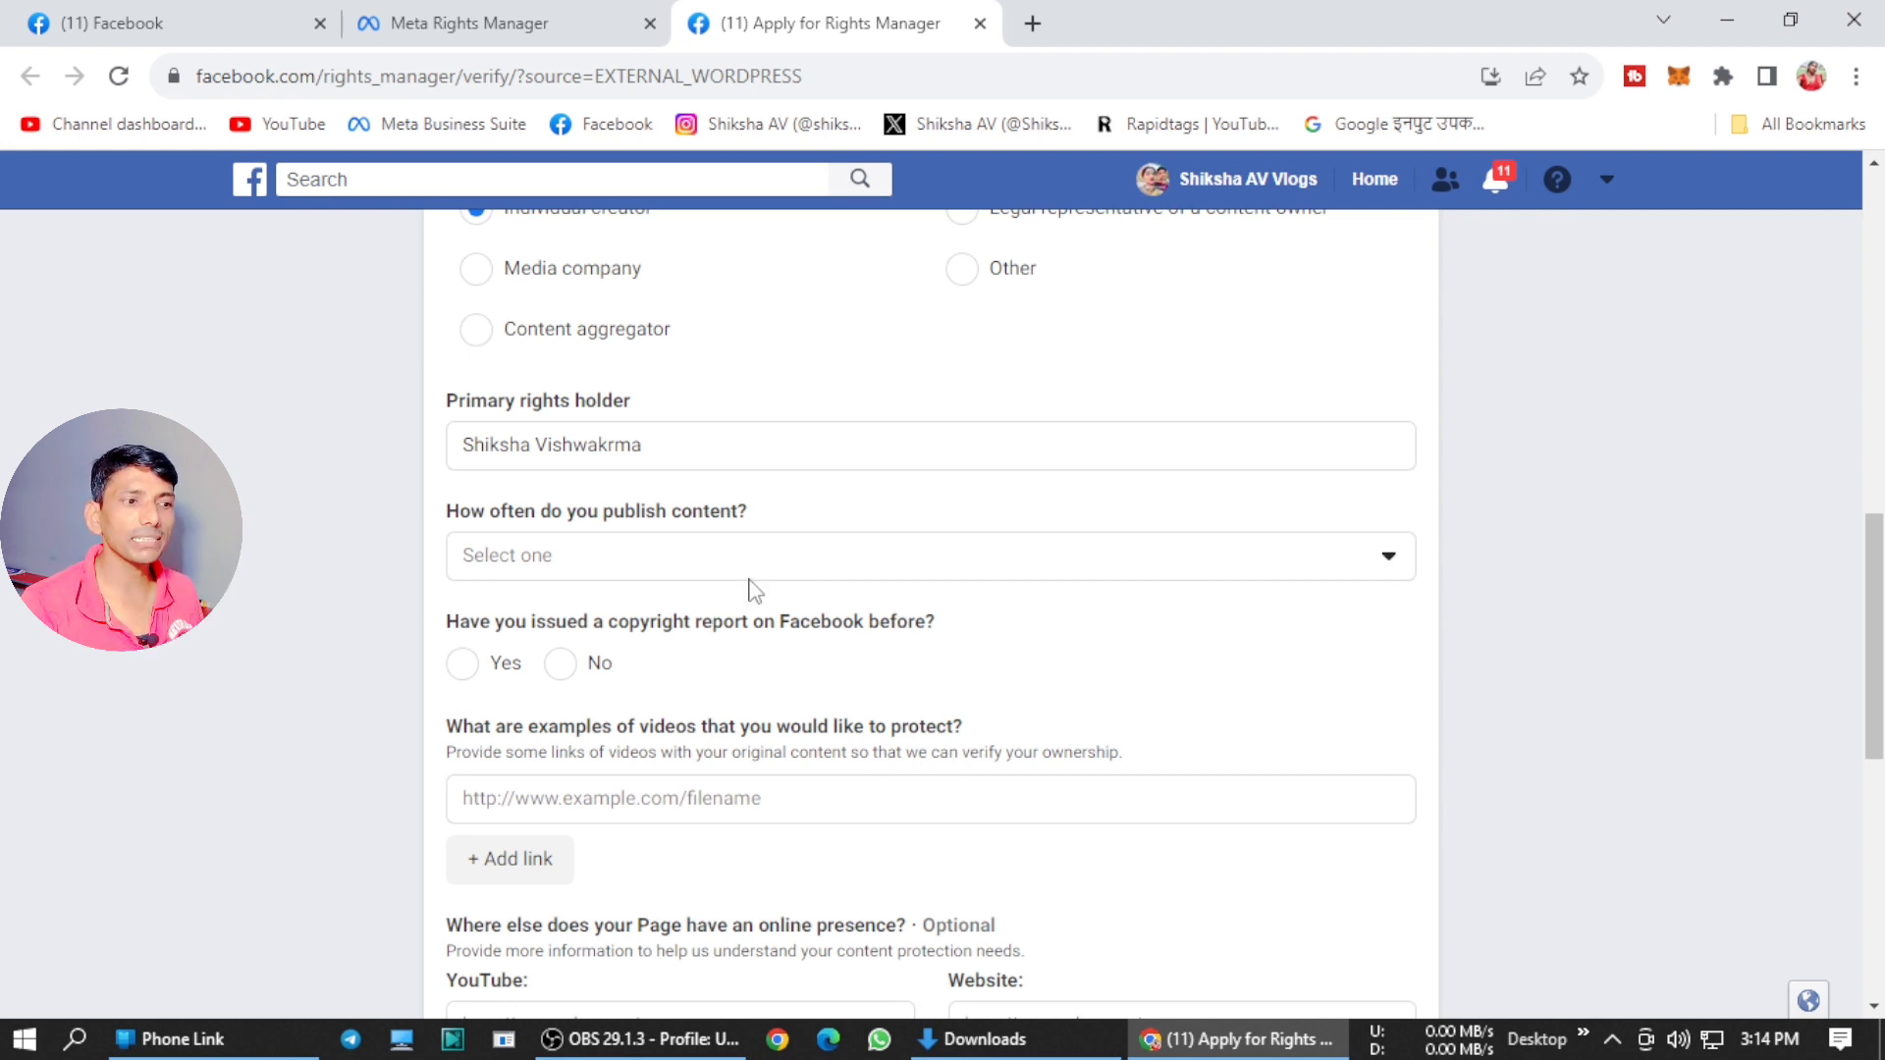
left_click(601, 569)
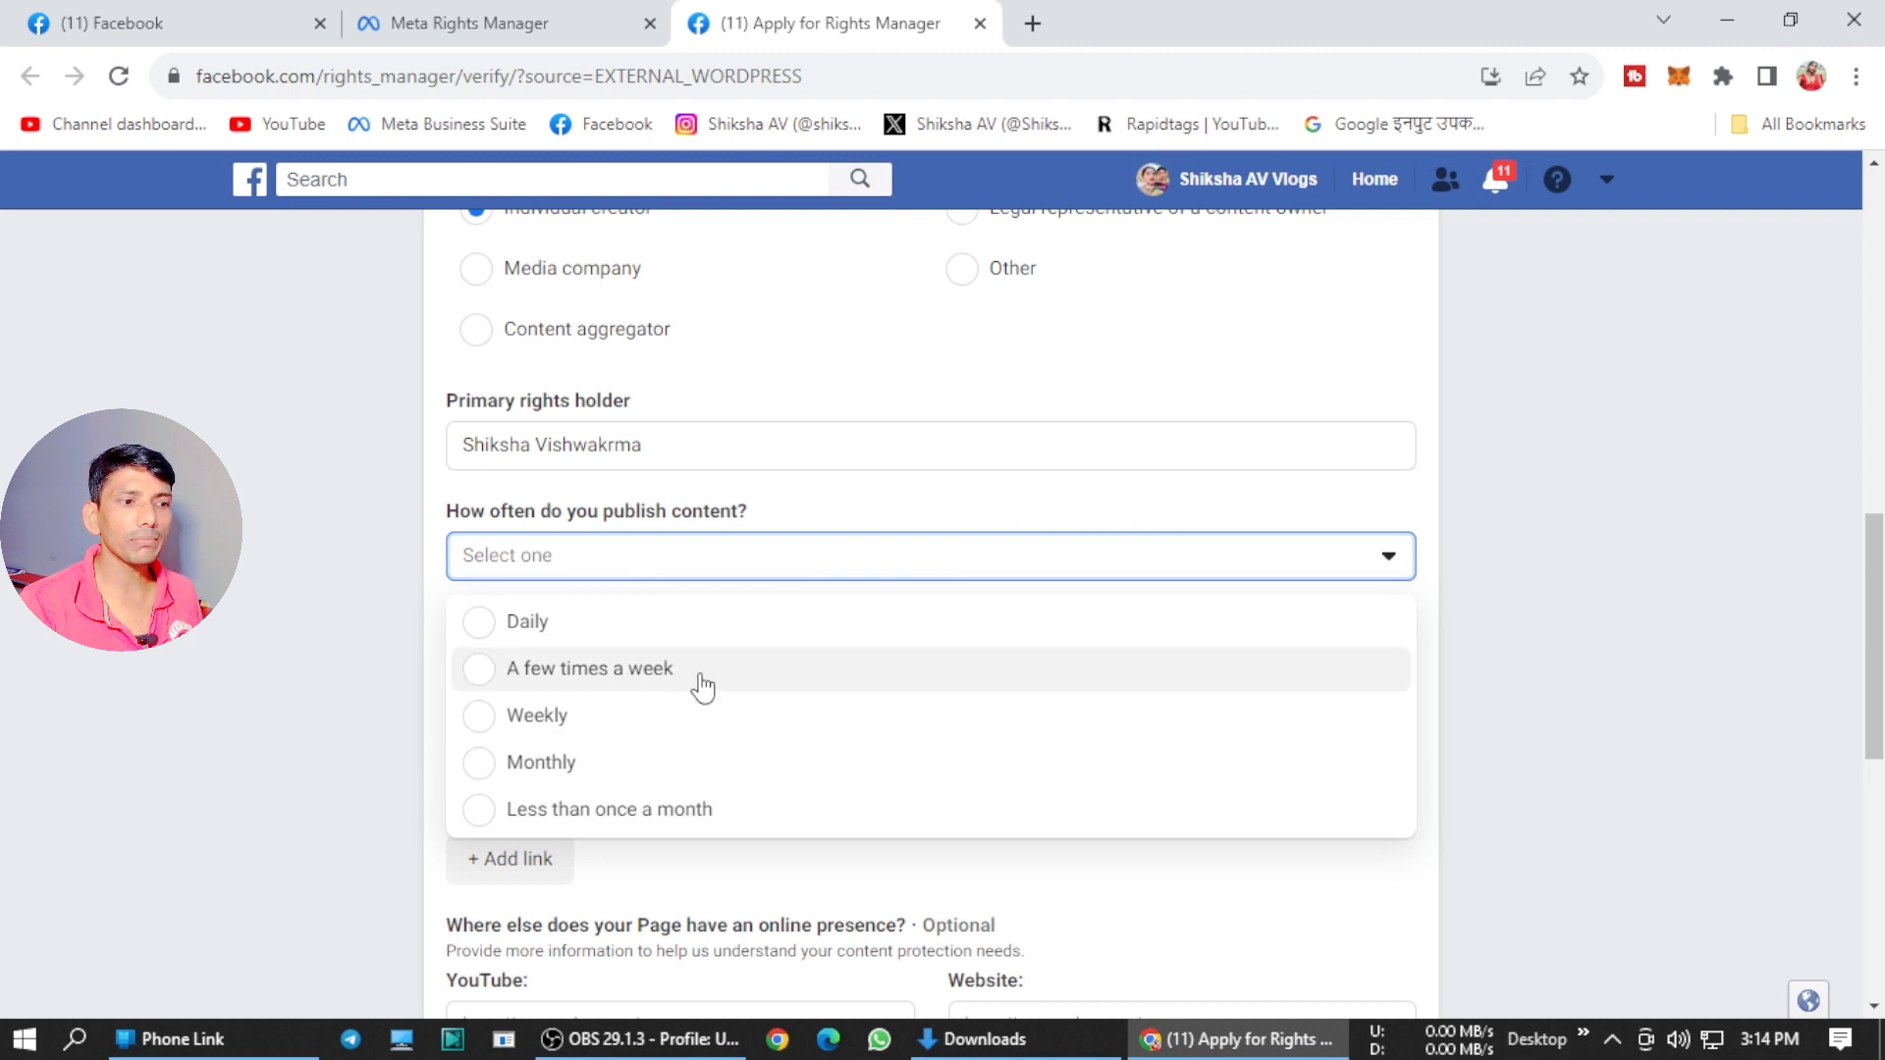
scroll(665, 793, "down", 1)
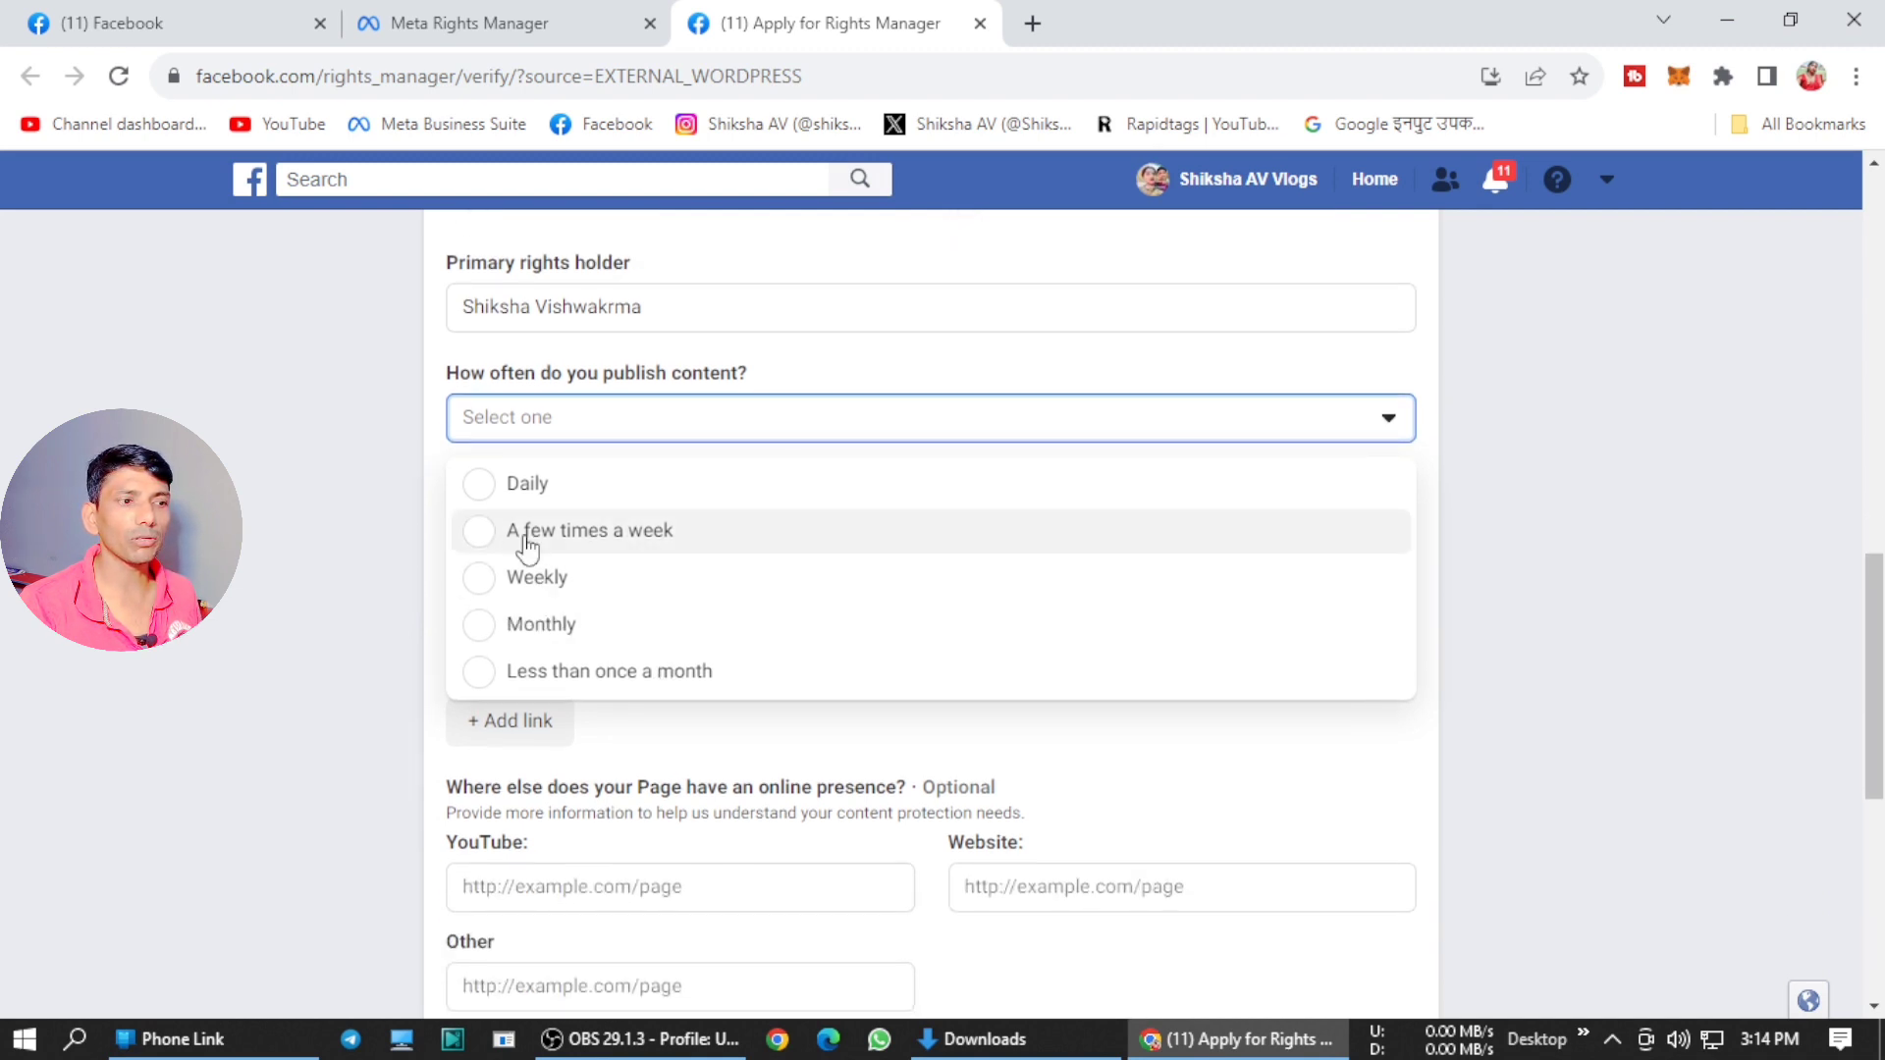
left_click(526, 484)
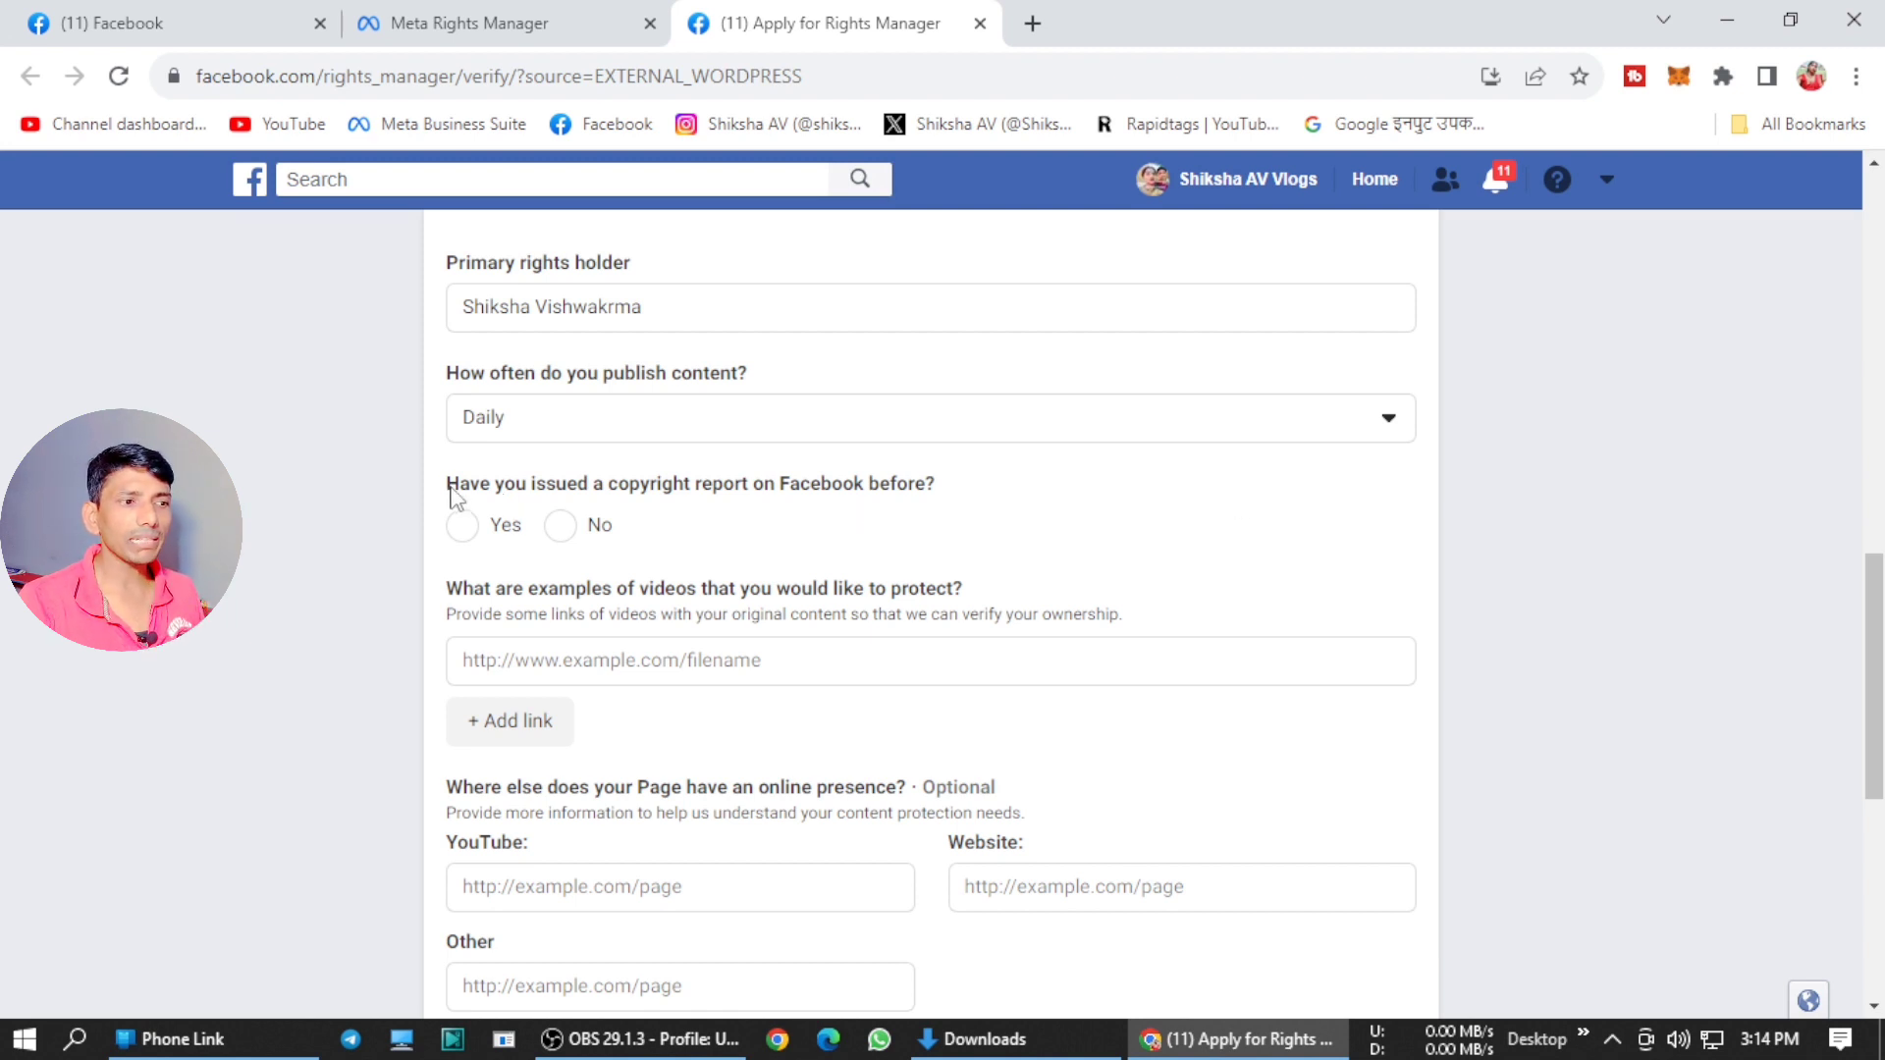
Answer No to the question about having issued a copyright report on Facebook before
left_click_drag(447, 488, 1006, 498)
left_click(1006, 499)
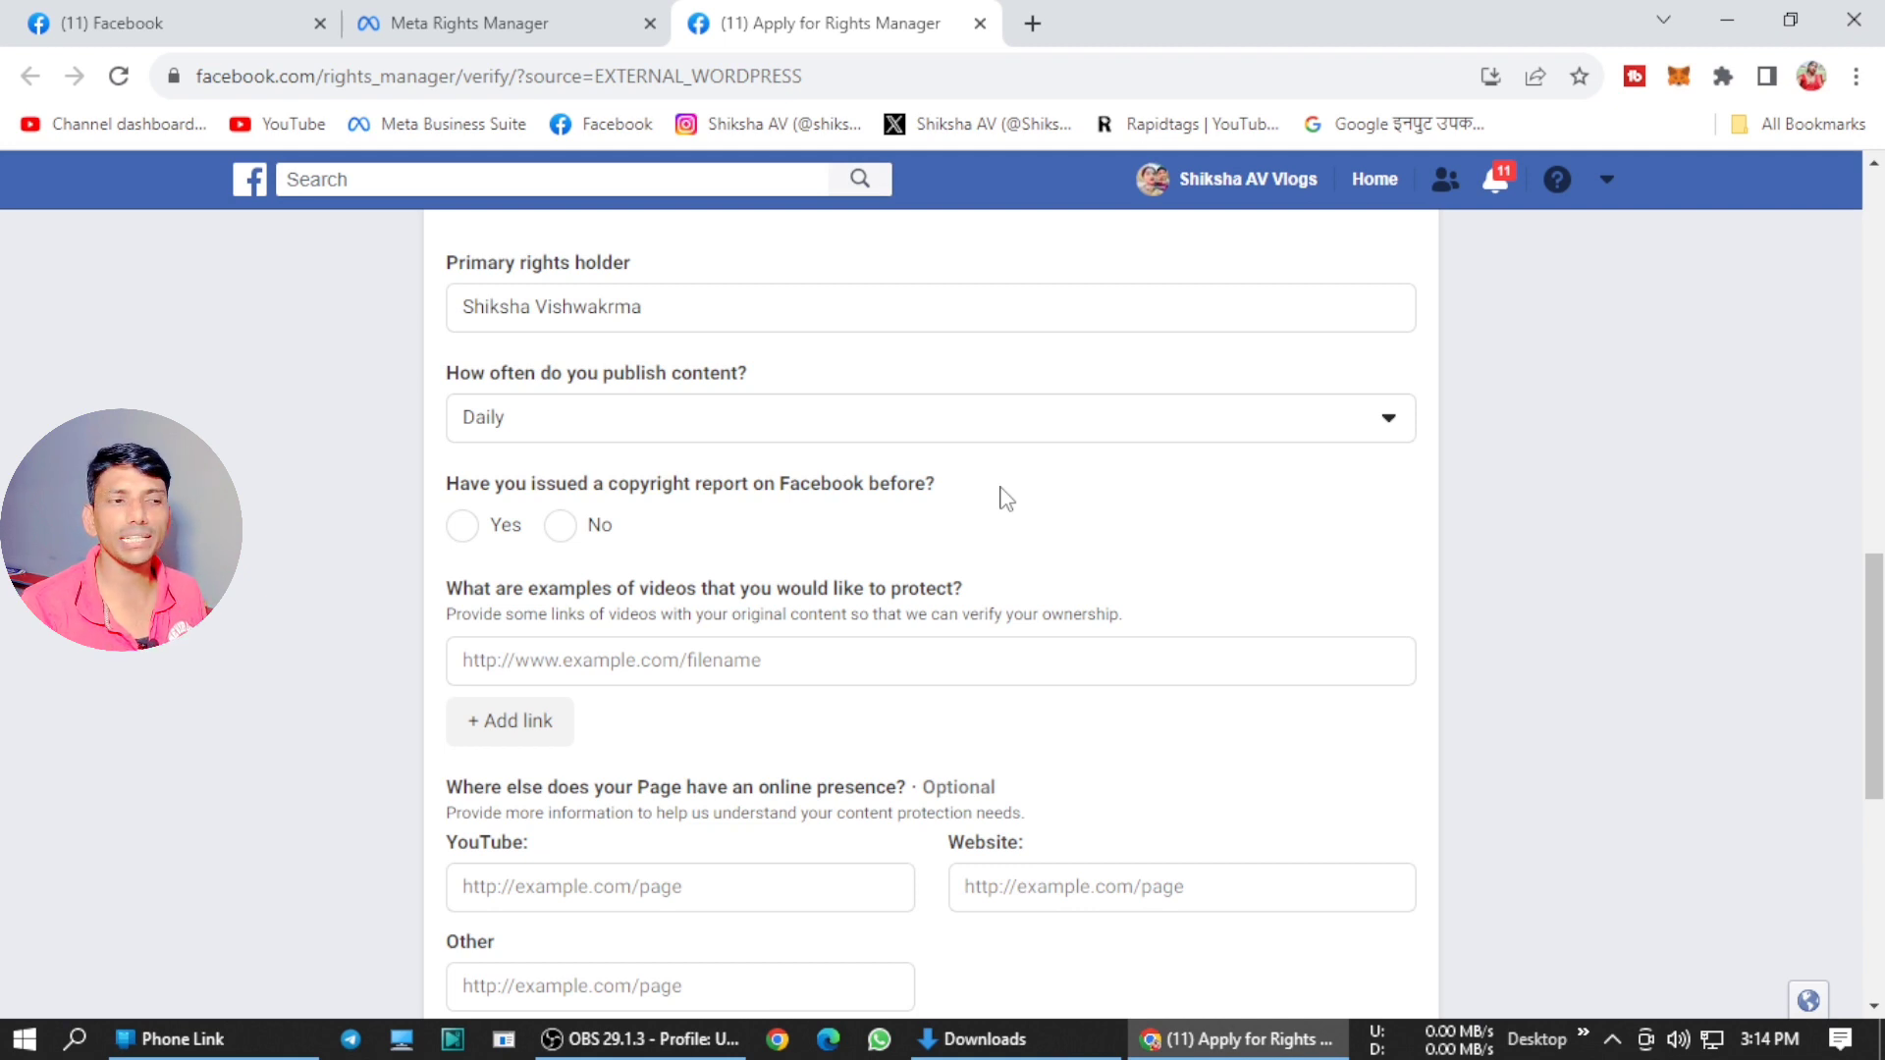
left_click(578, 534)
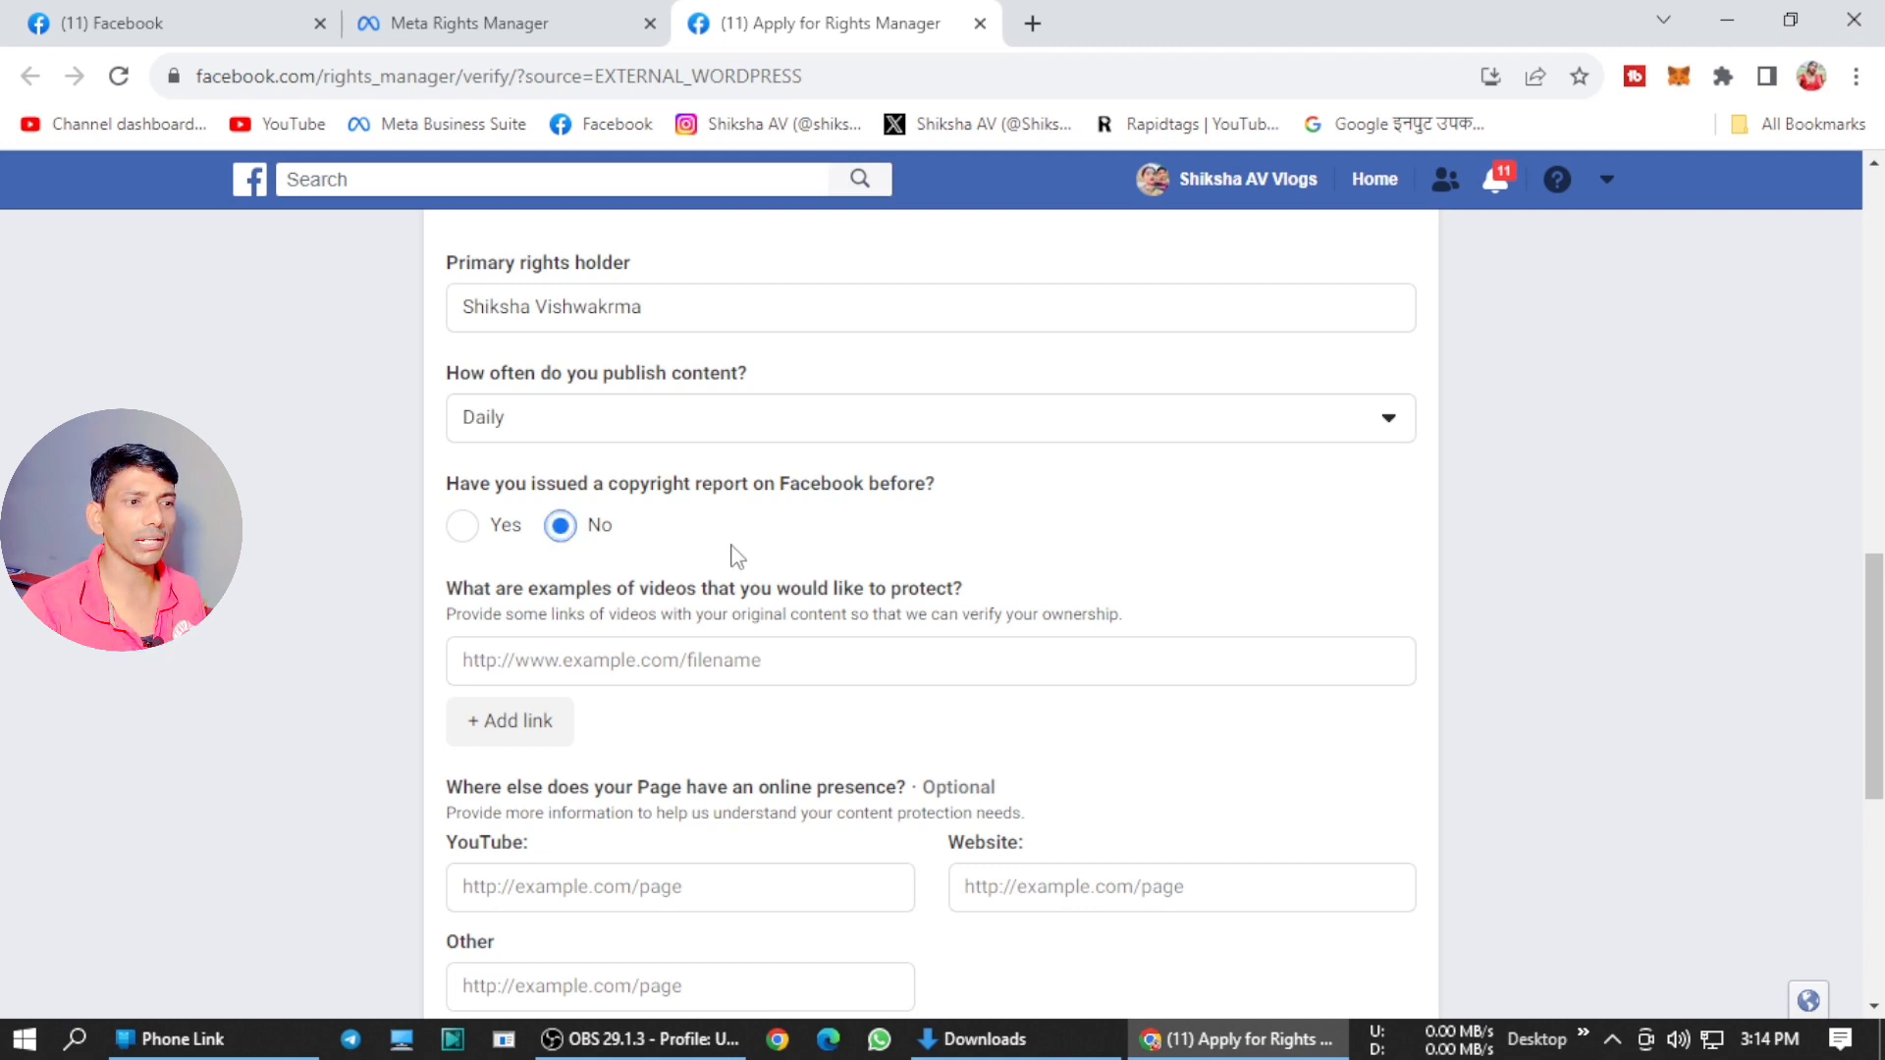
Activate the example video link field in the form, and open the Videos section of the Shiksha AV Vlogs Page
scroll(736, 558, "down", 1)
scroll(736, 562, "down", 1)
left_click_drag(443, 456, 1068, 457)
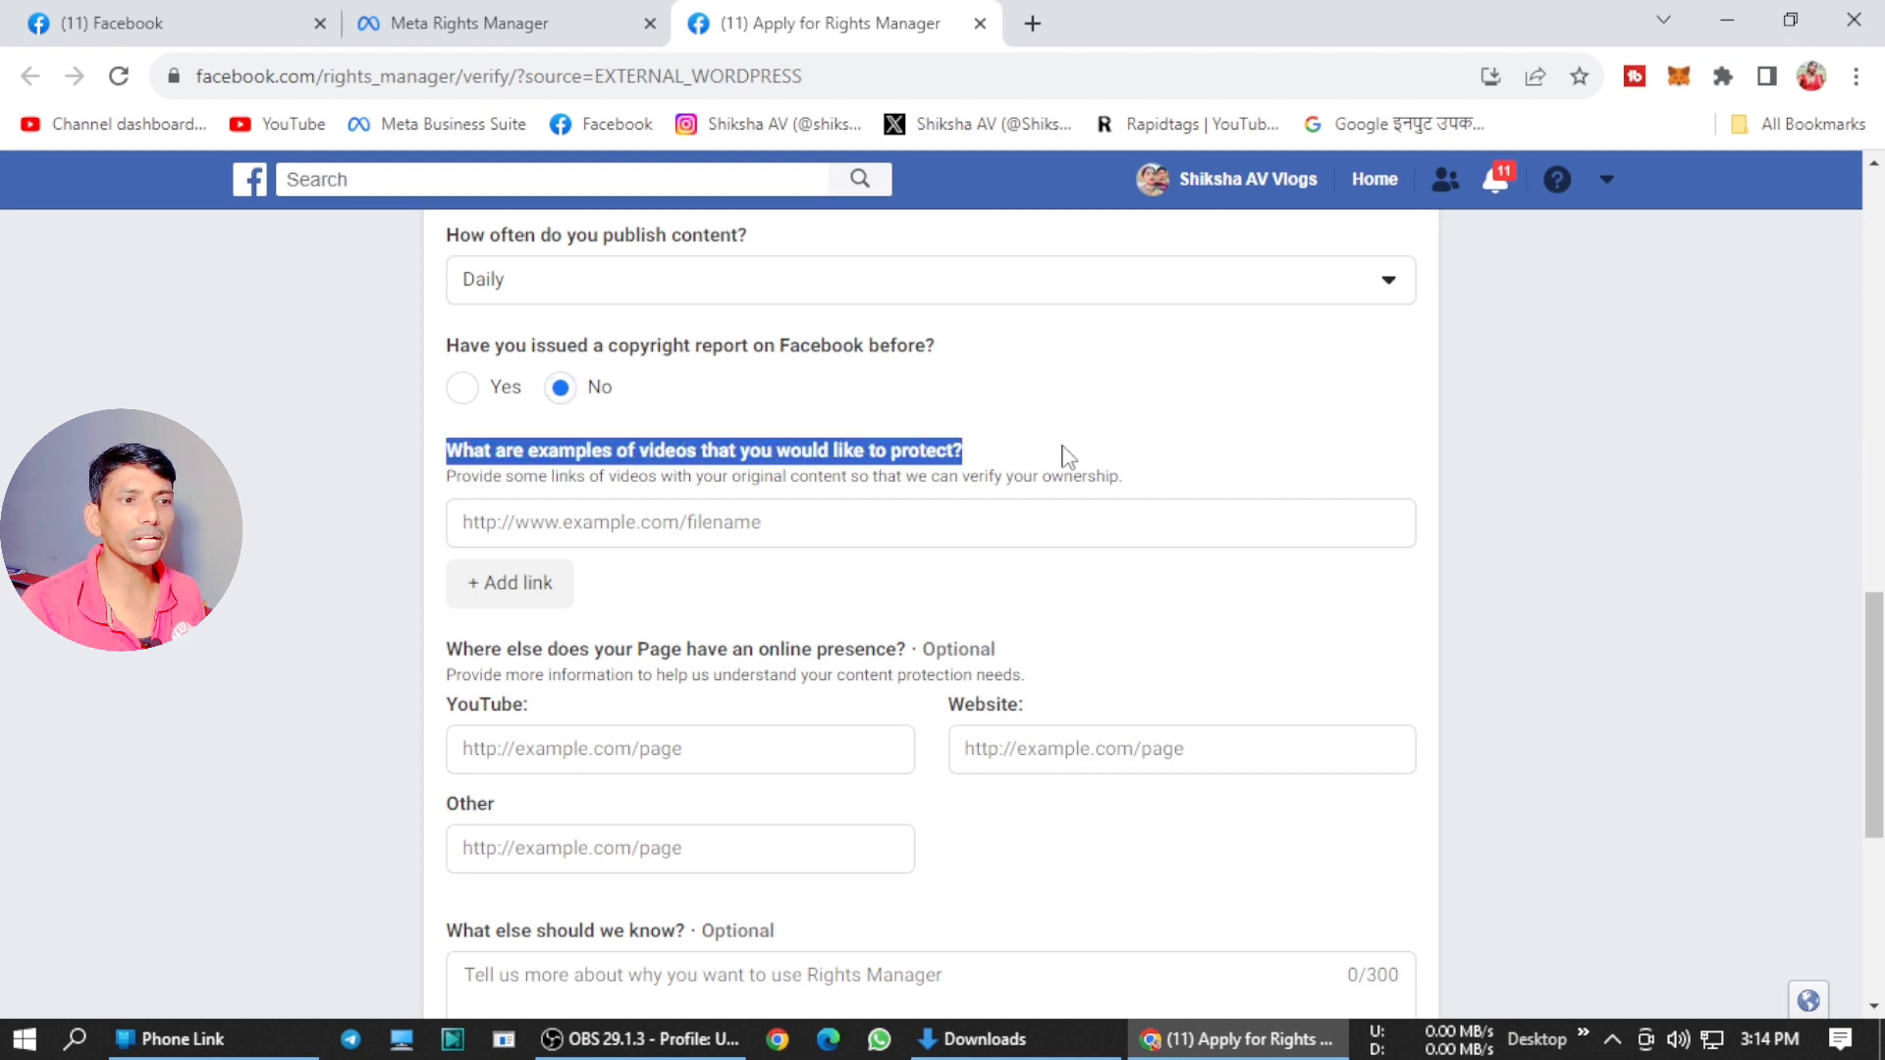
left_click(876, 534)
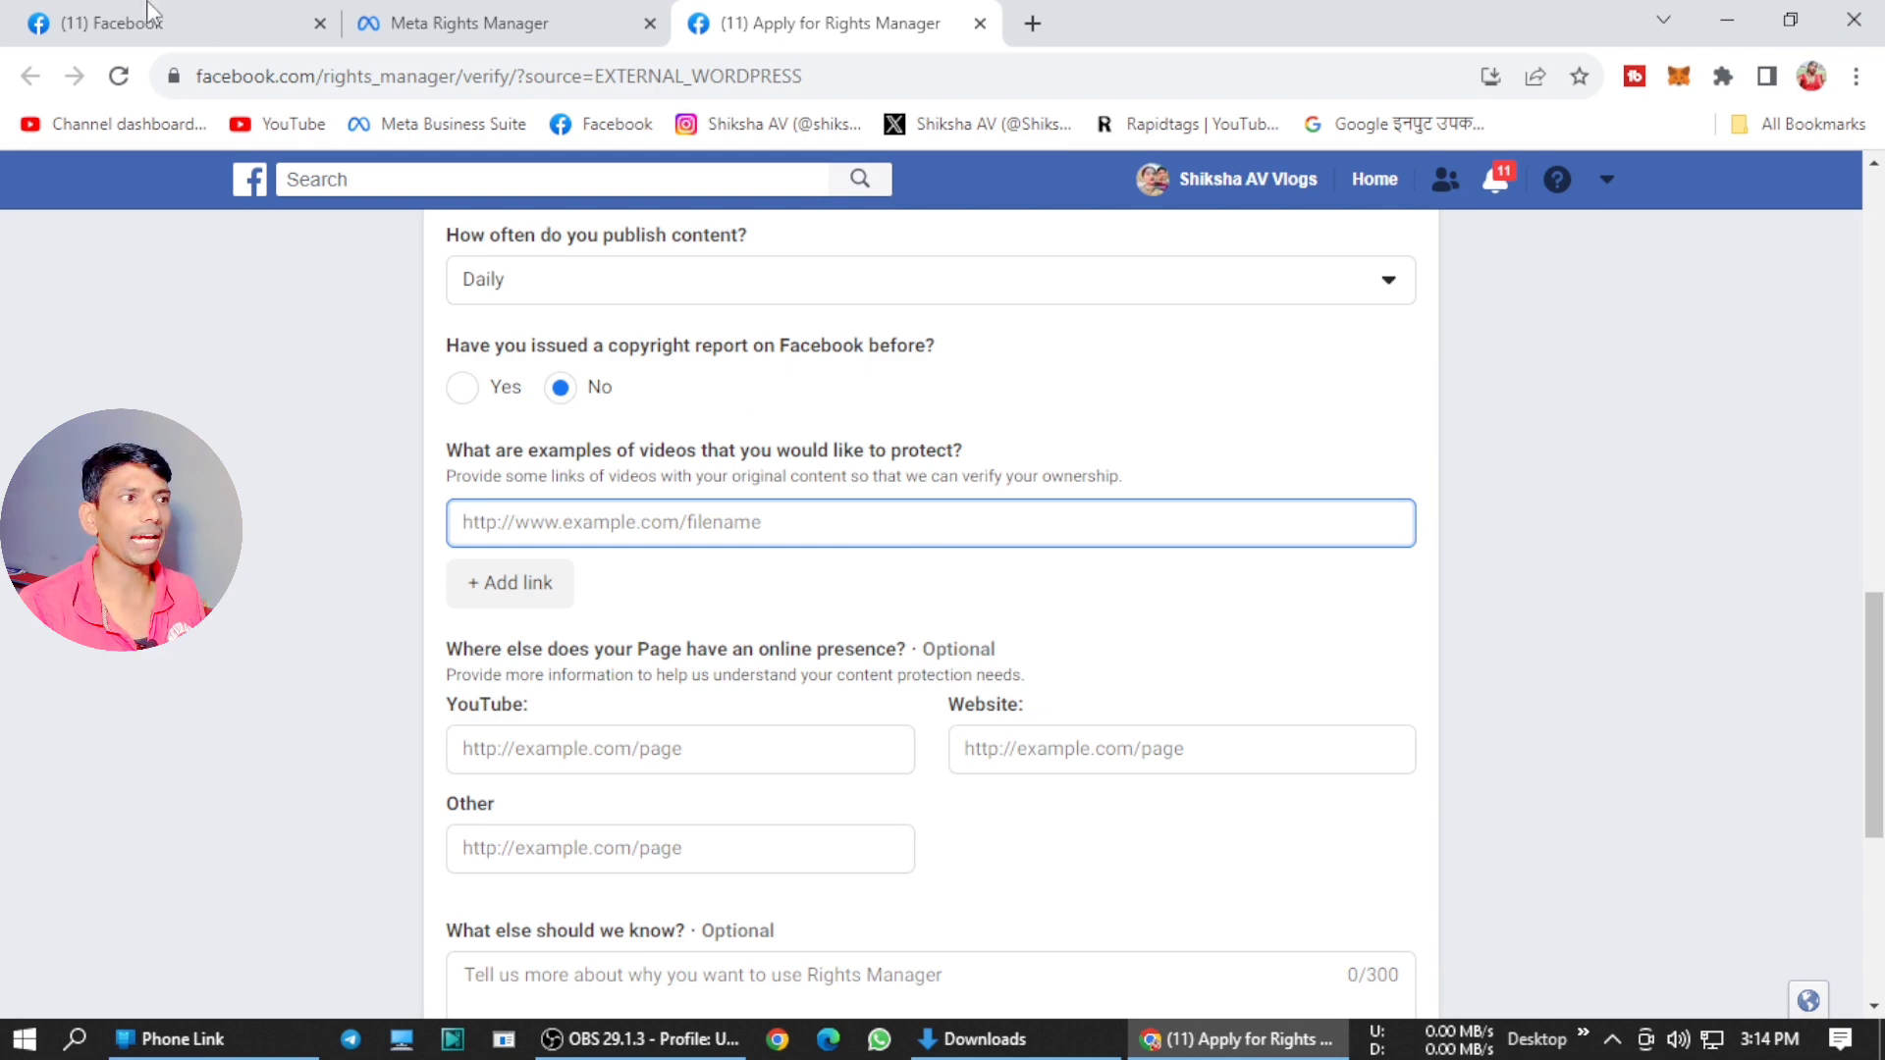
left_click(174, 14)
left_click(1340, 750)
left_click(1366, 826)
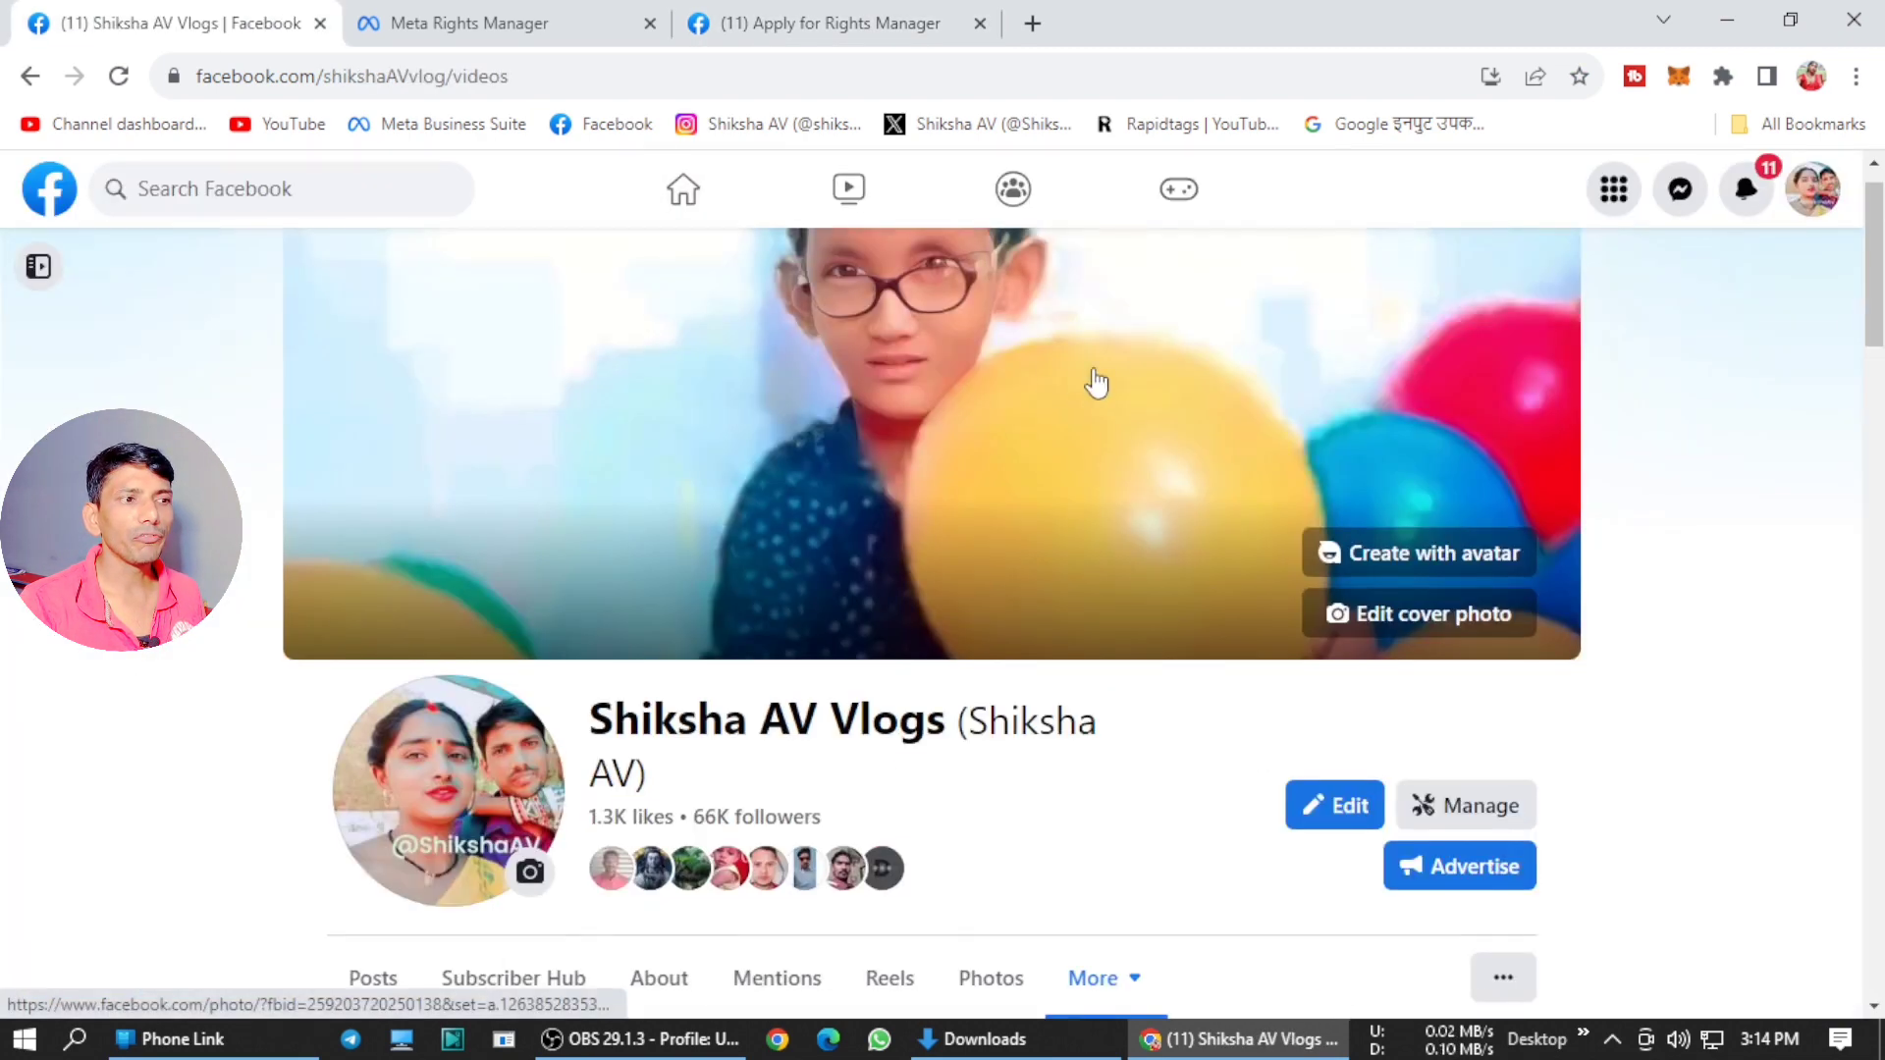
Mute the sound and open the 3:45 video "पूरा पाउडर गिरा दिया इसने अब क्या करूँ" from the Page's Videos list
scroll(1058, 509, "down", 3)
key("XF86AudioMute")
scroll(1399, 568, "down", 7)
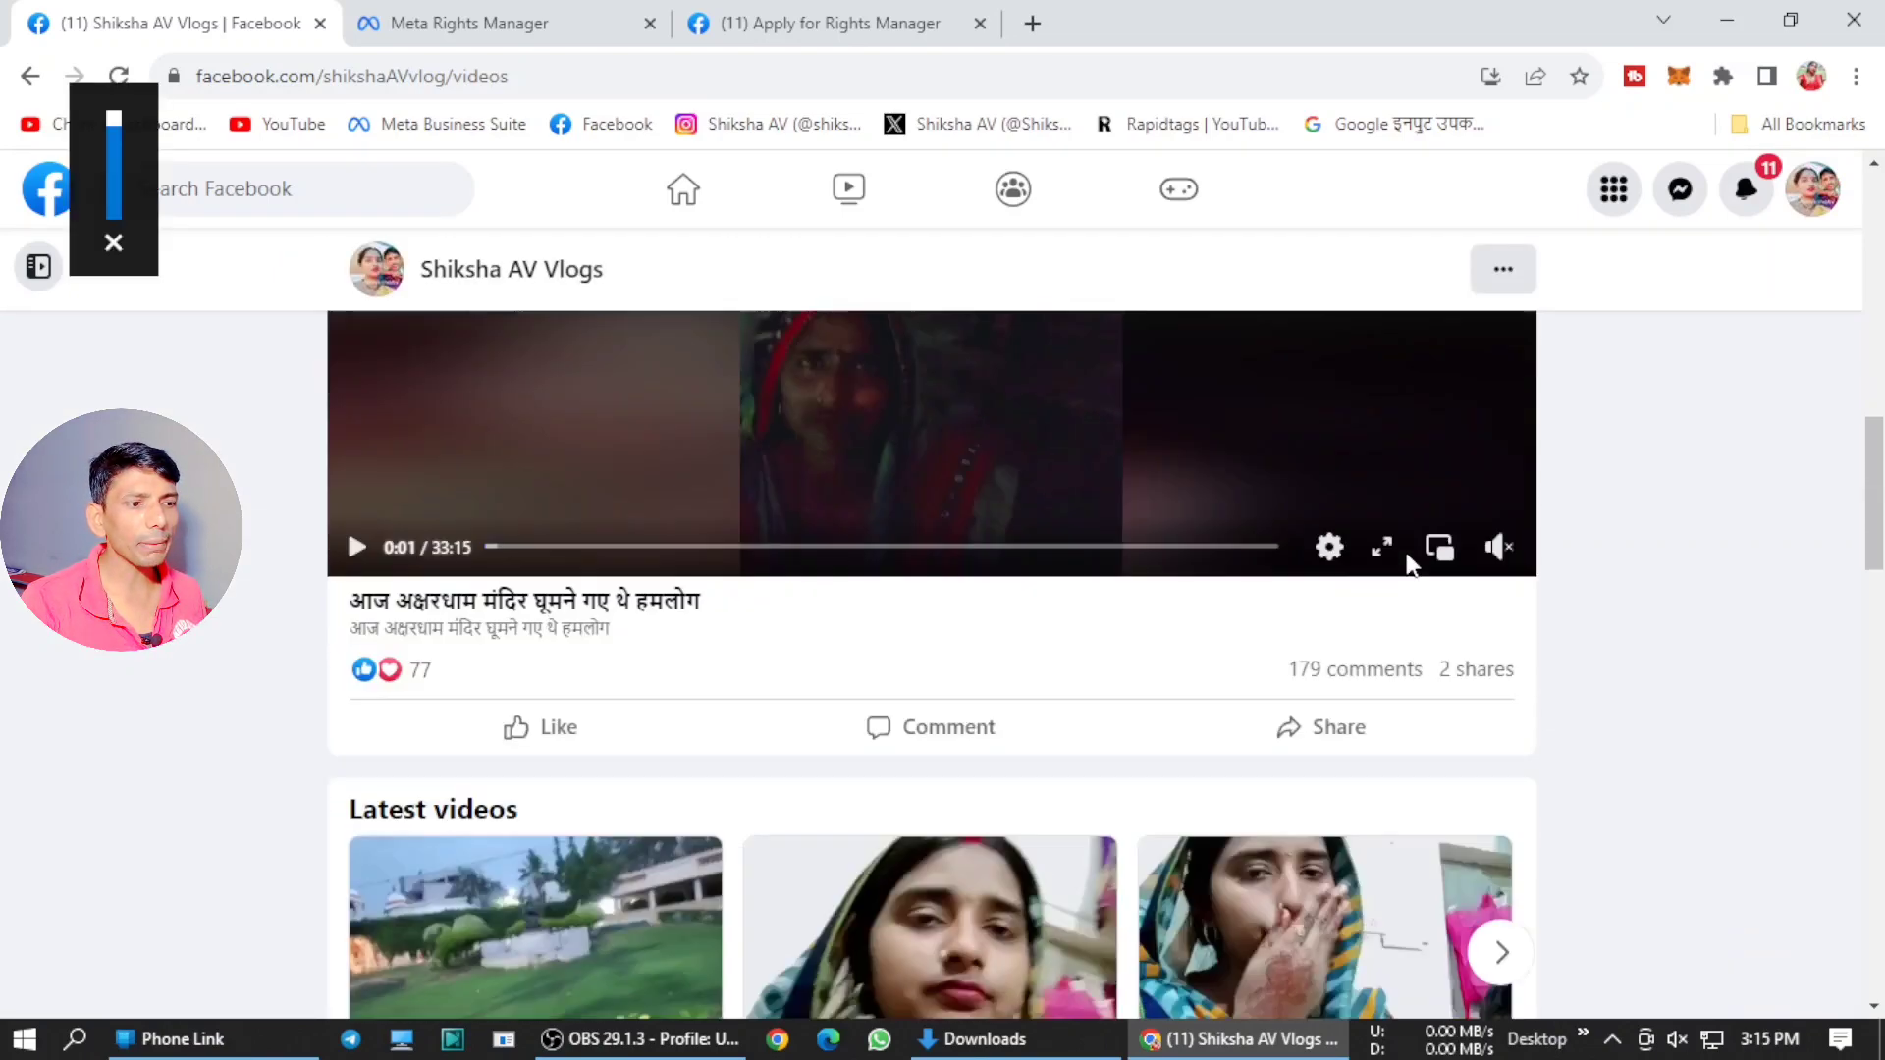
scroll(592, 623, "down", 9)
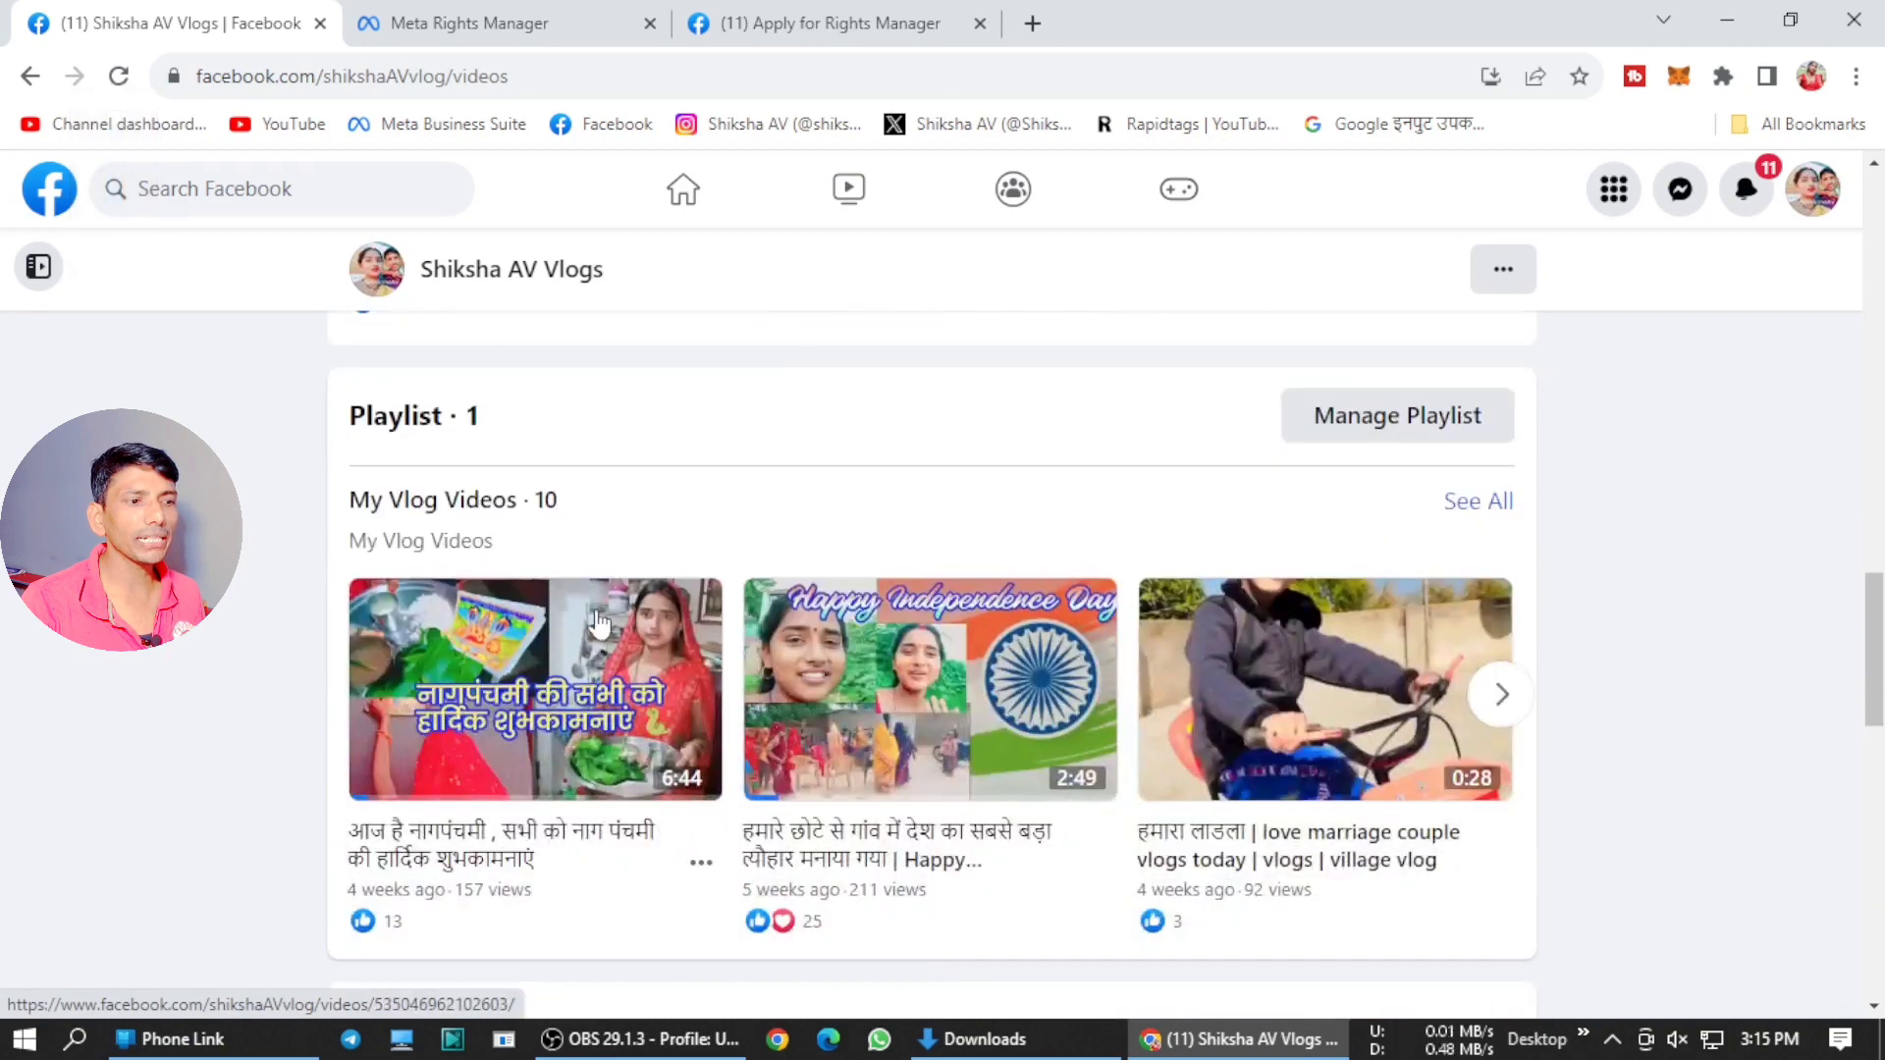
scroll(1345, 709, "down", 2)
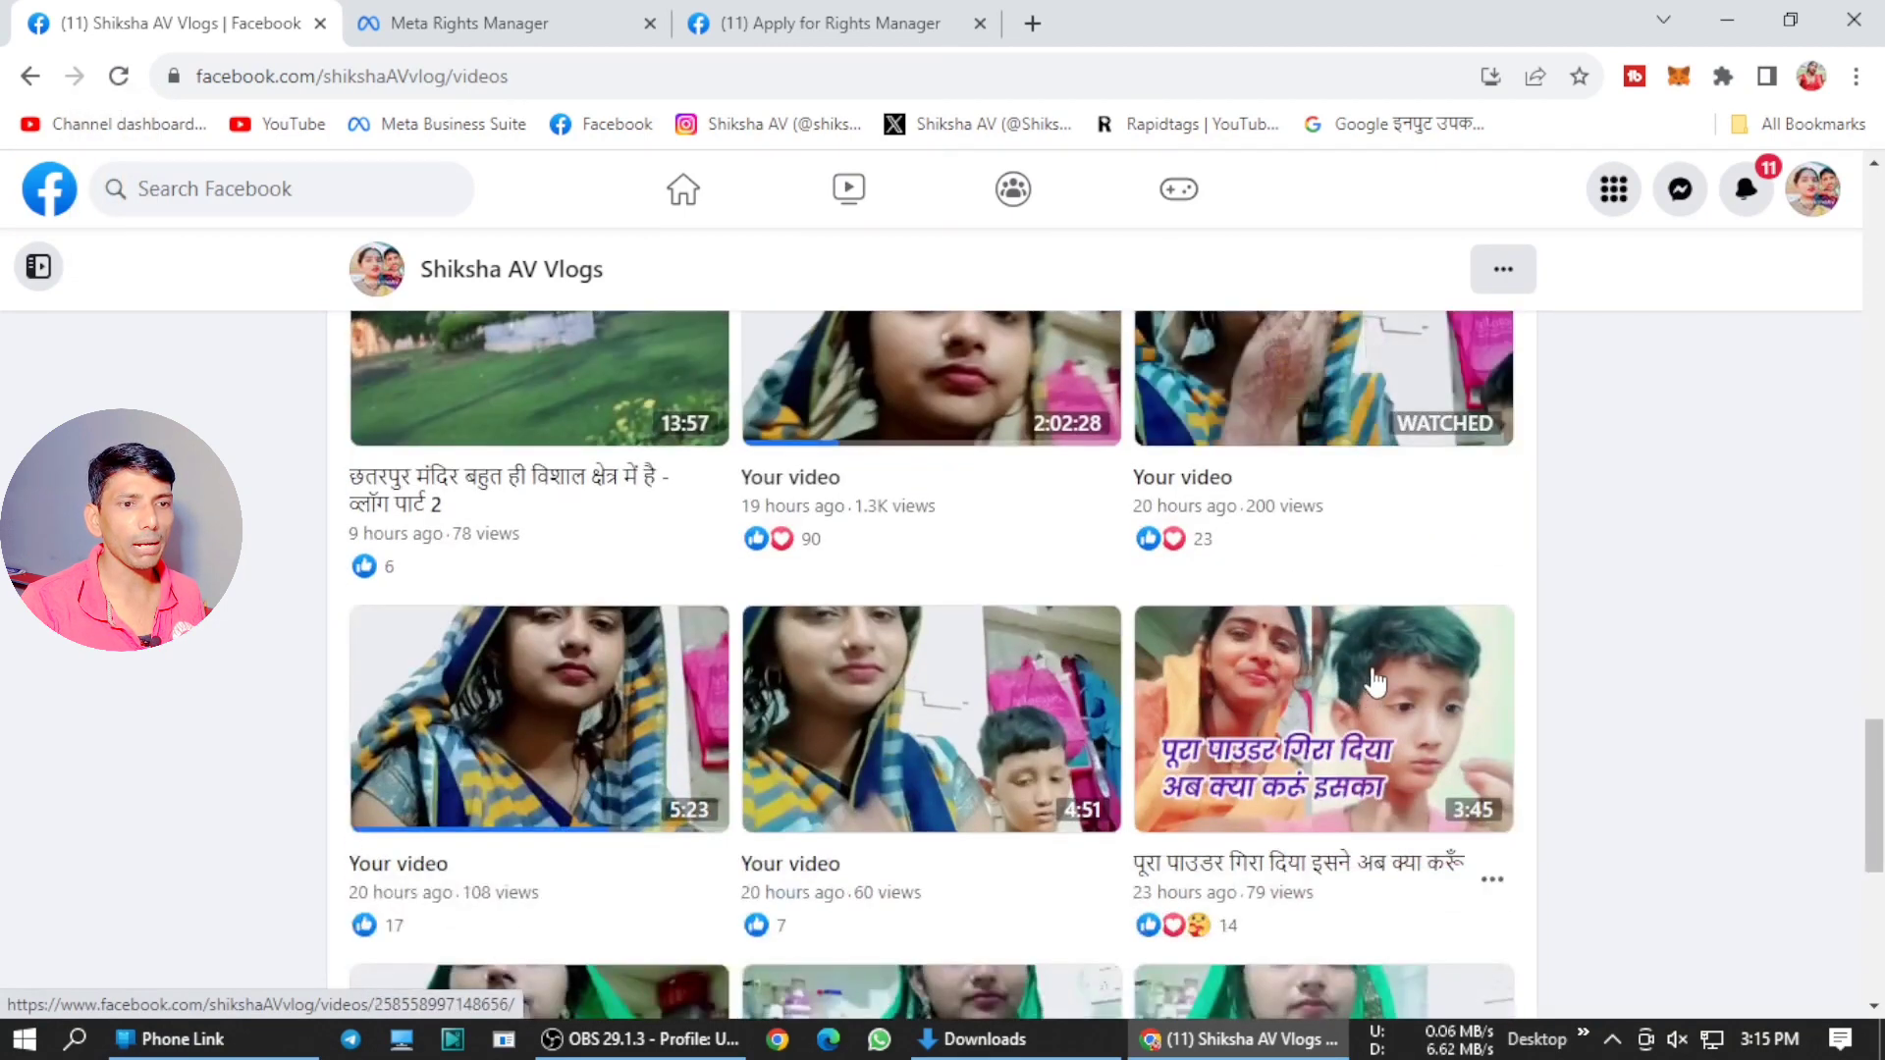
scroll(1413, 638, "down", 3)
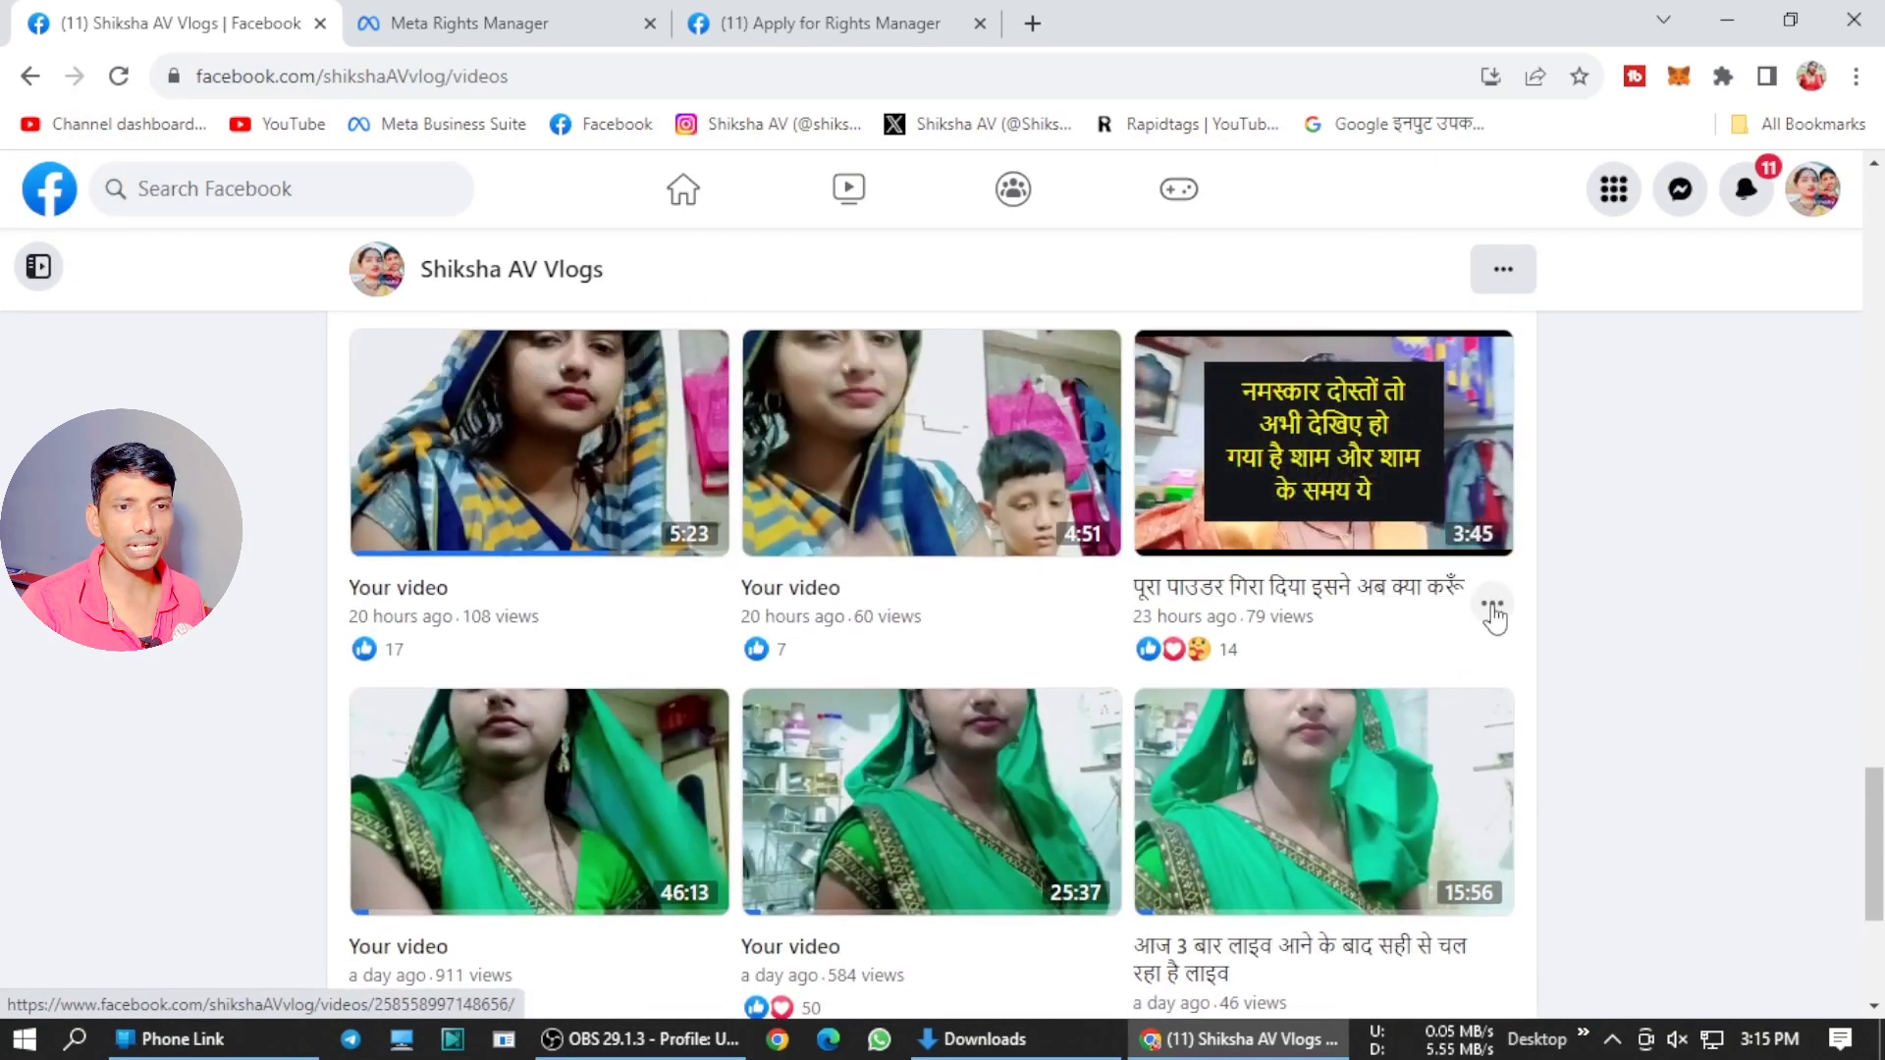
left_click(1493, 606)
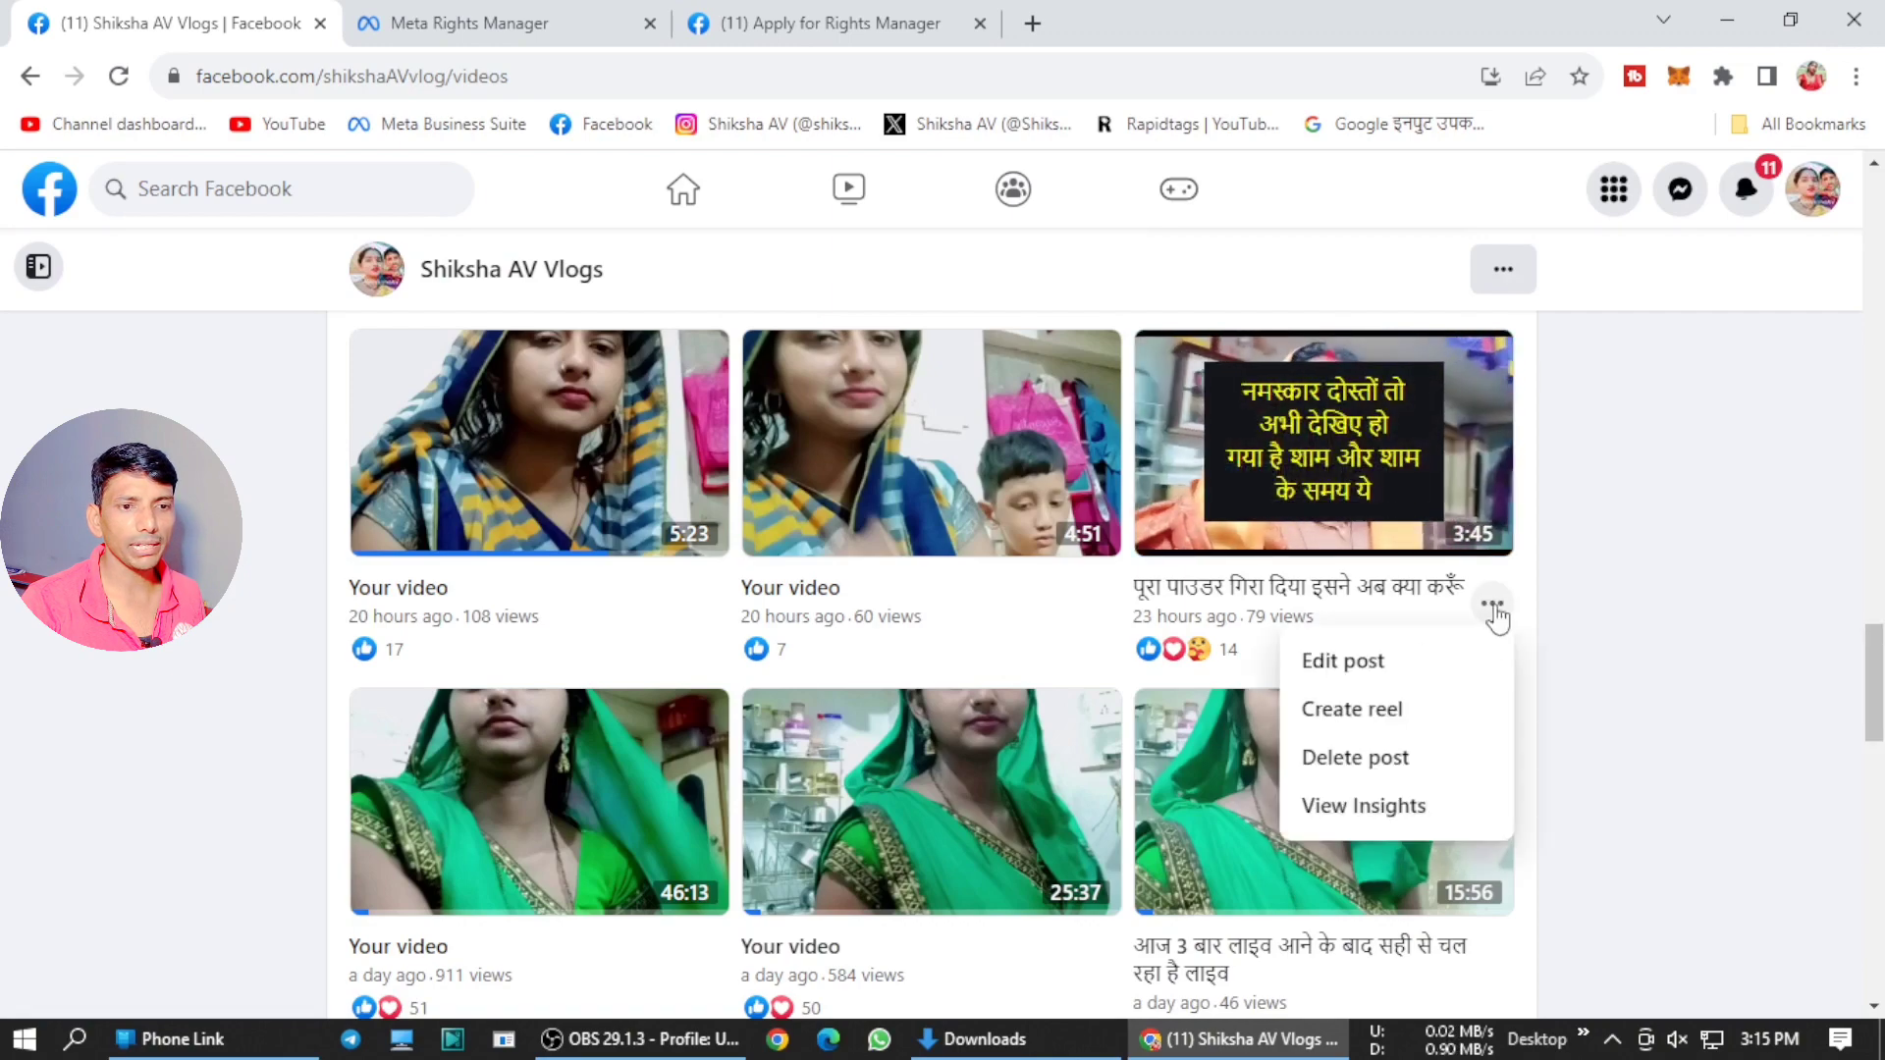
left_click(1446, 433)
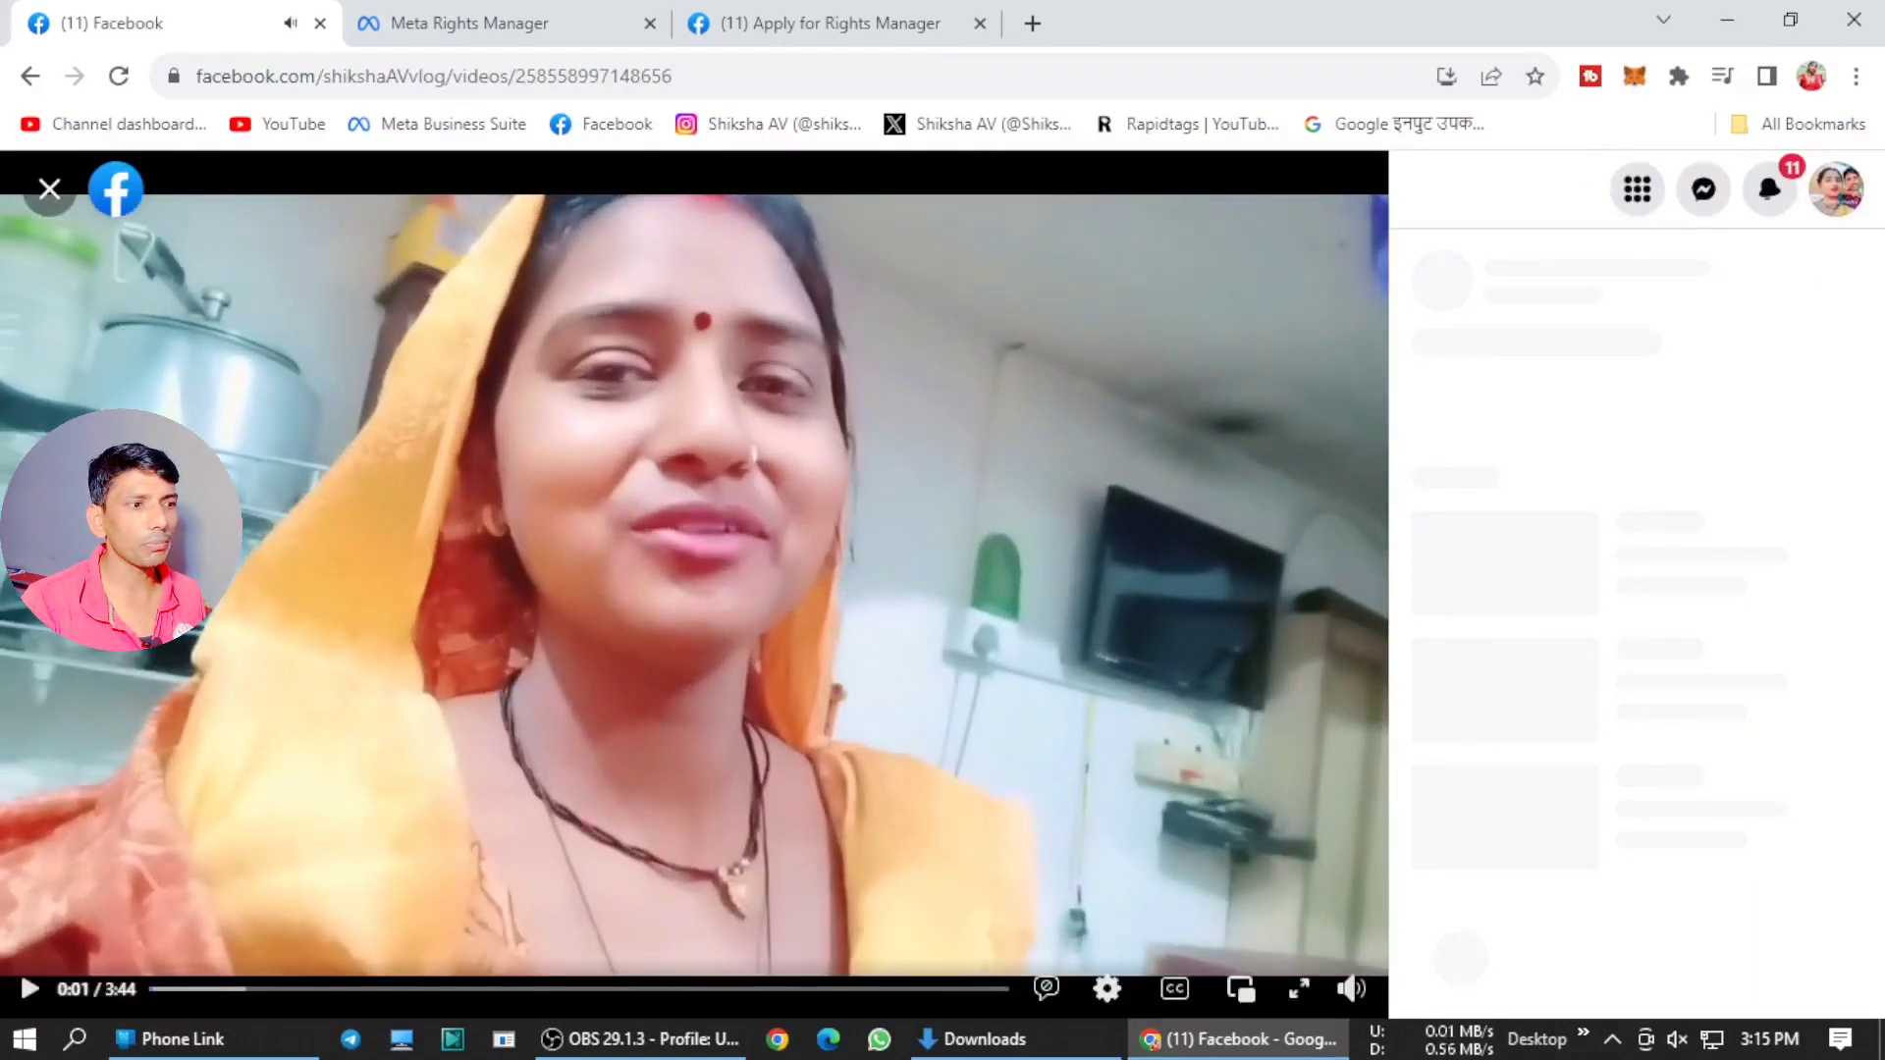
Copy the open video's share link and paste it as the first example video in the Rights Manager application
left_click(1841, 278)
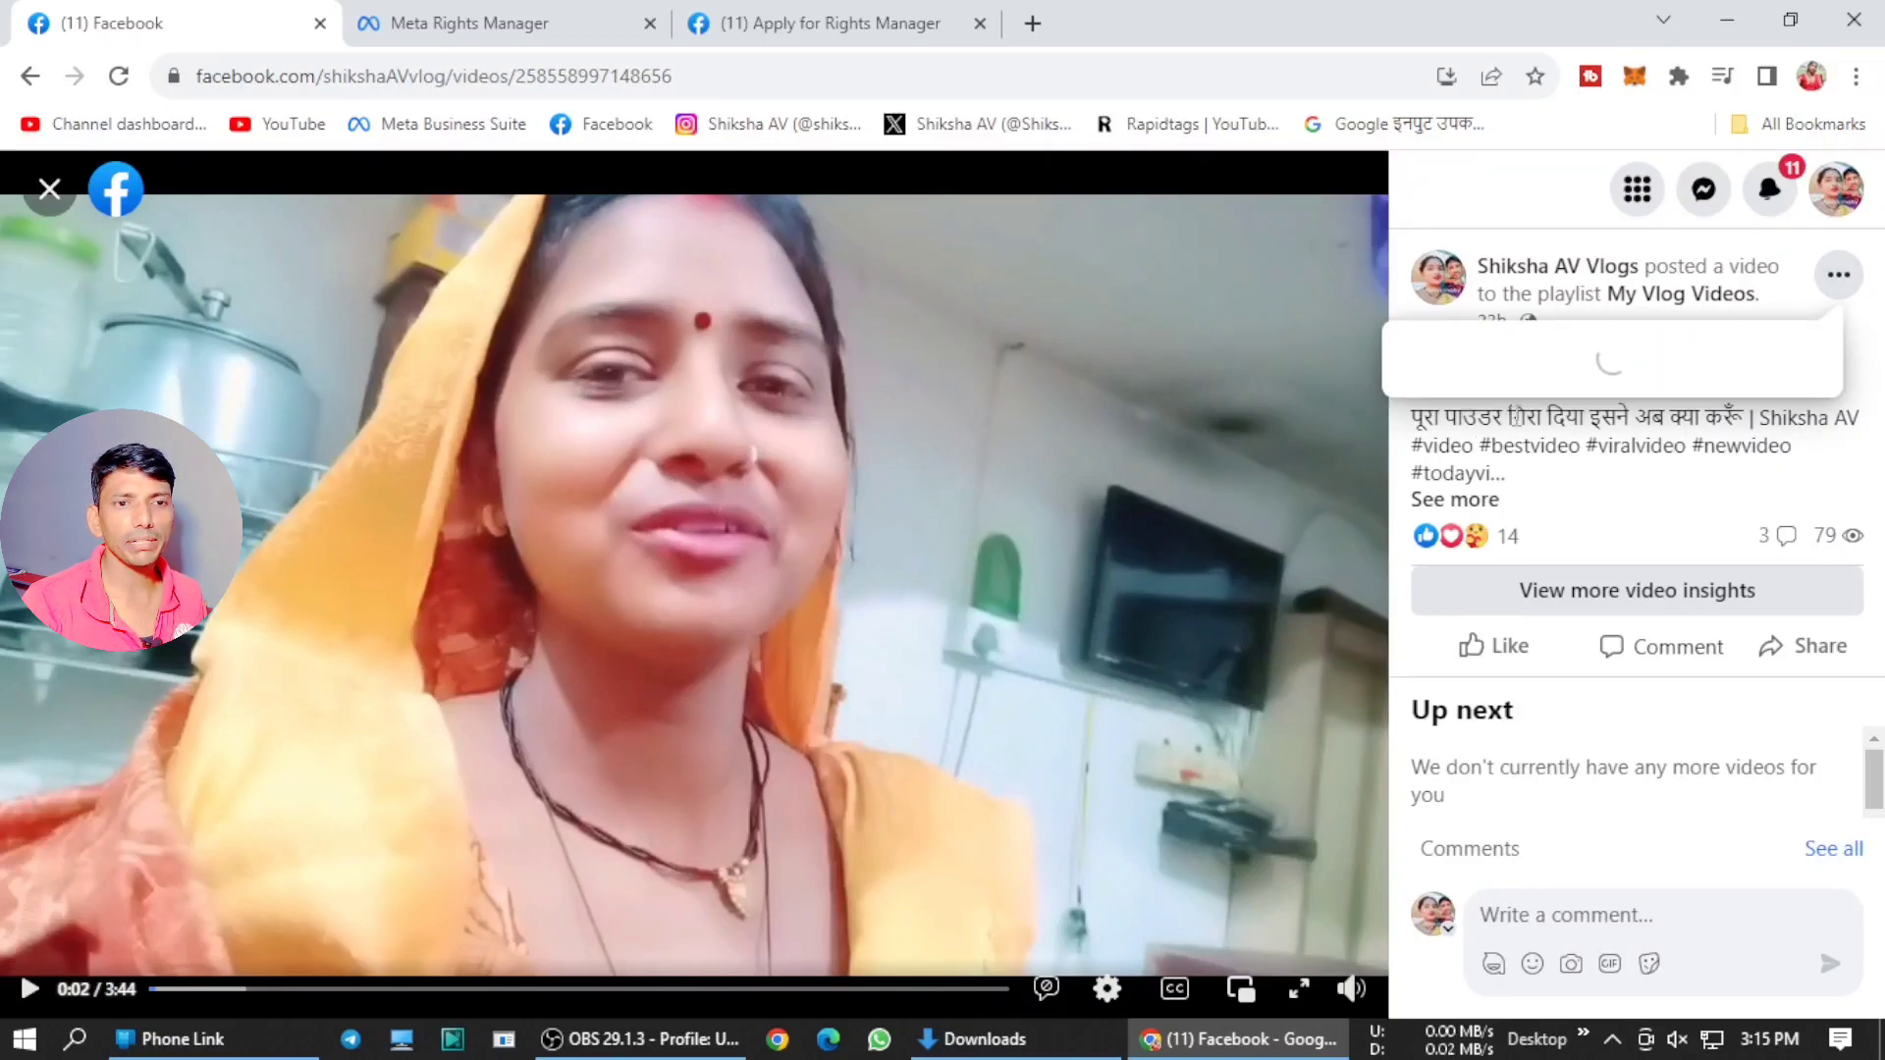
left_click(741, 70)
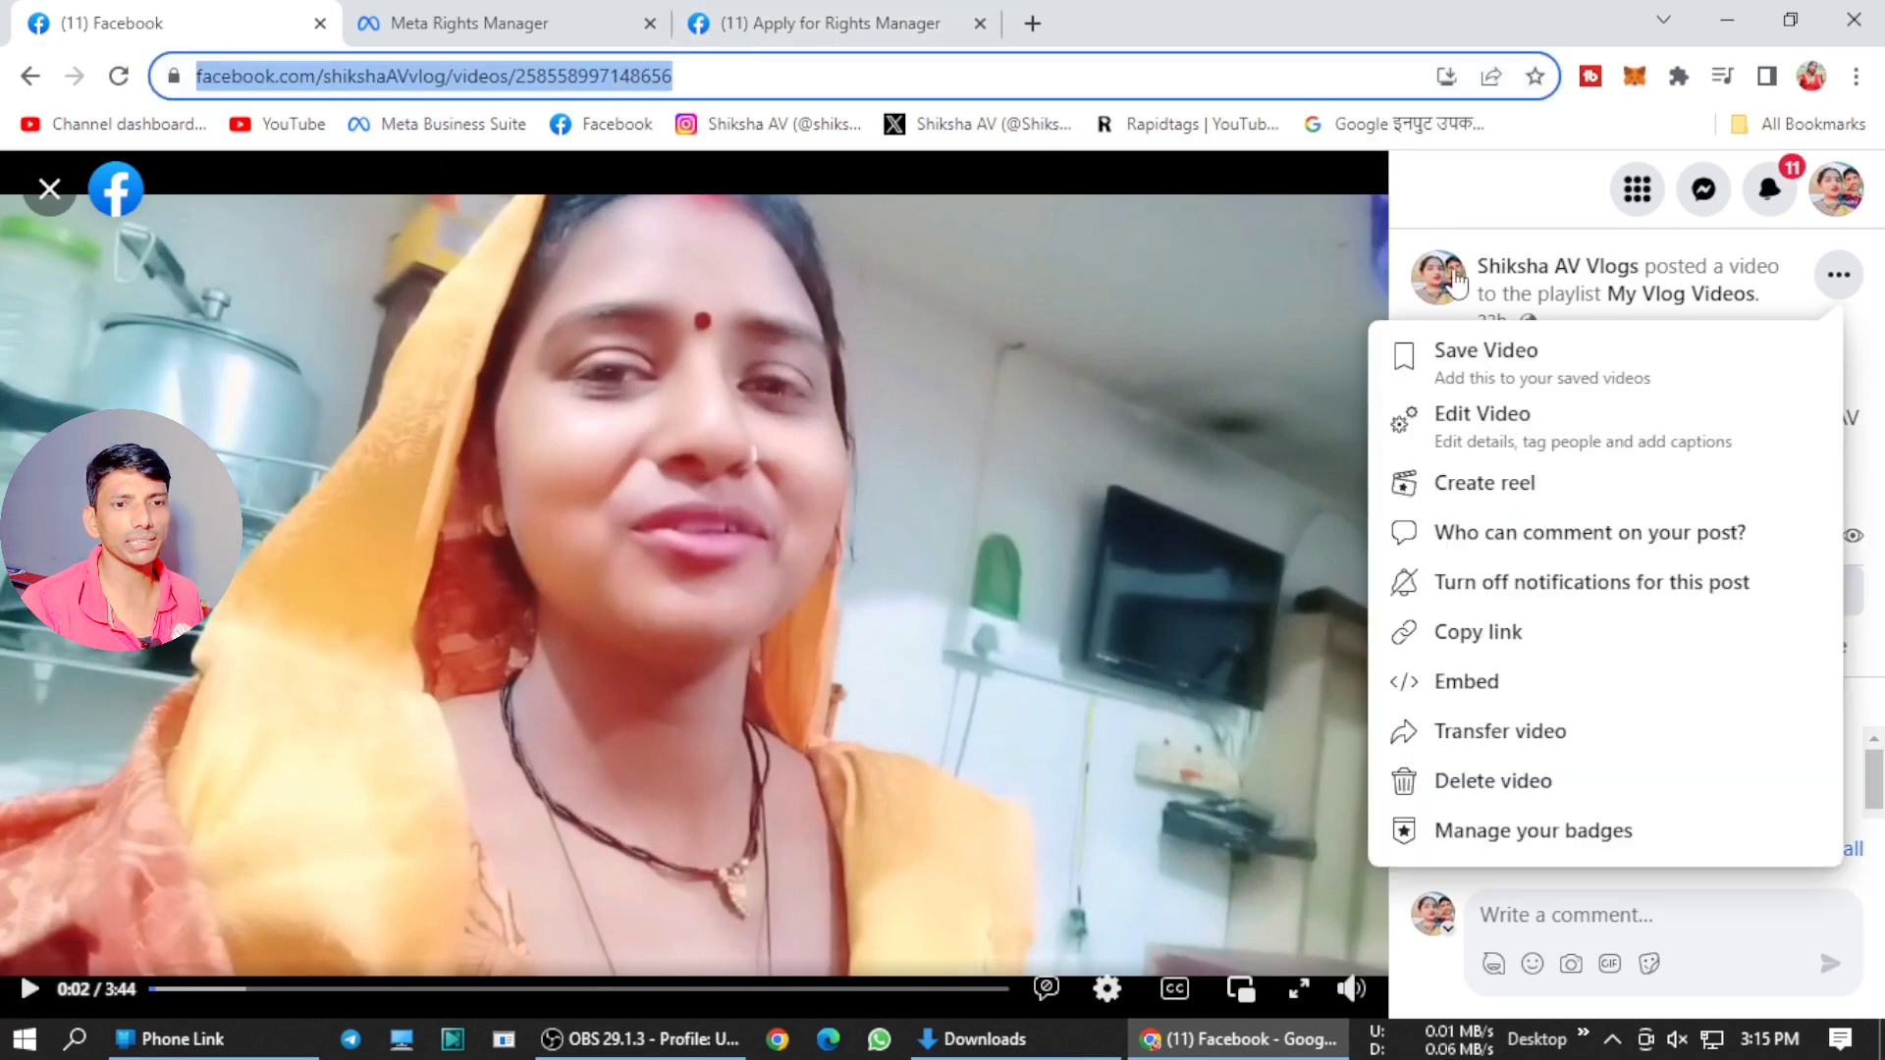
left_click(1475, 629)
left_click(817, 12)
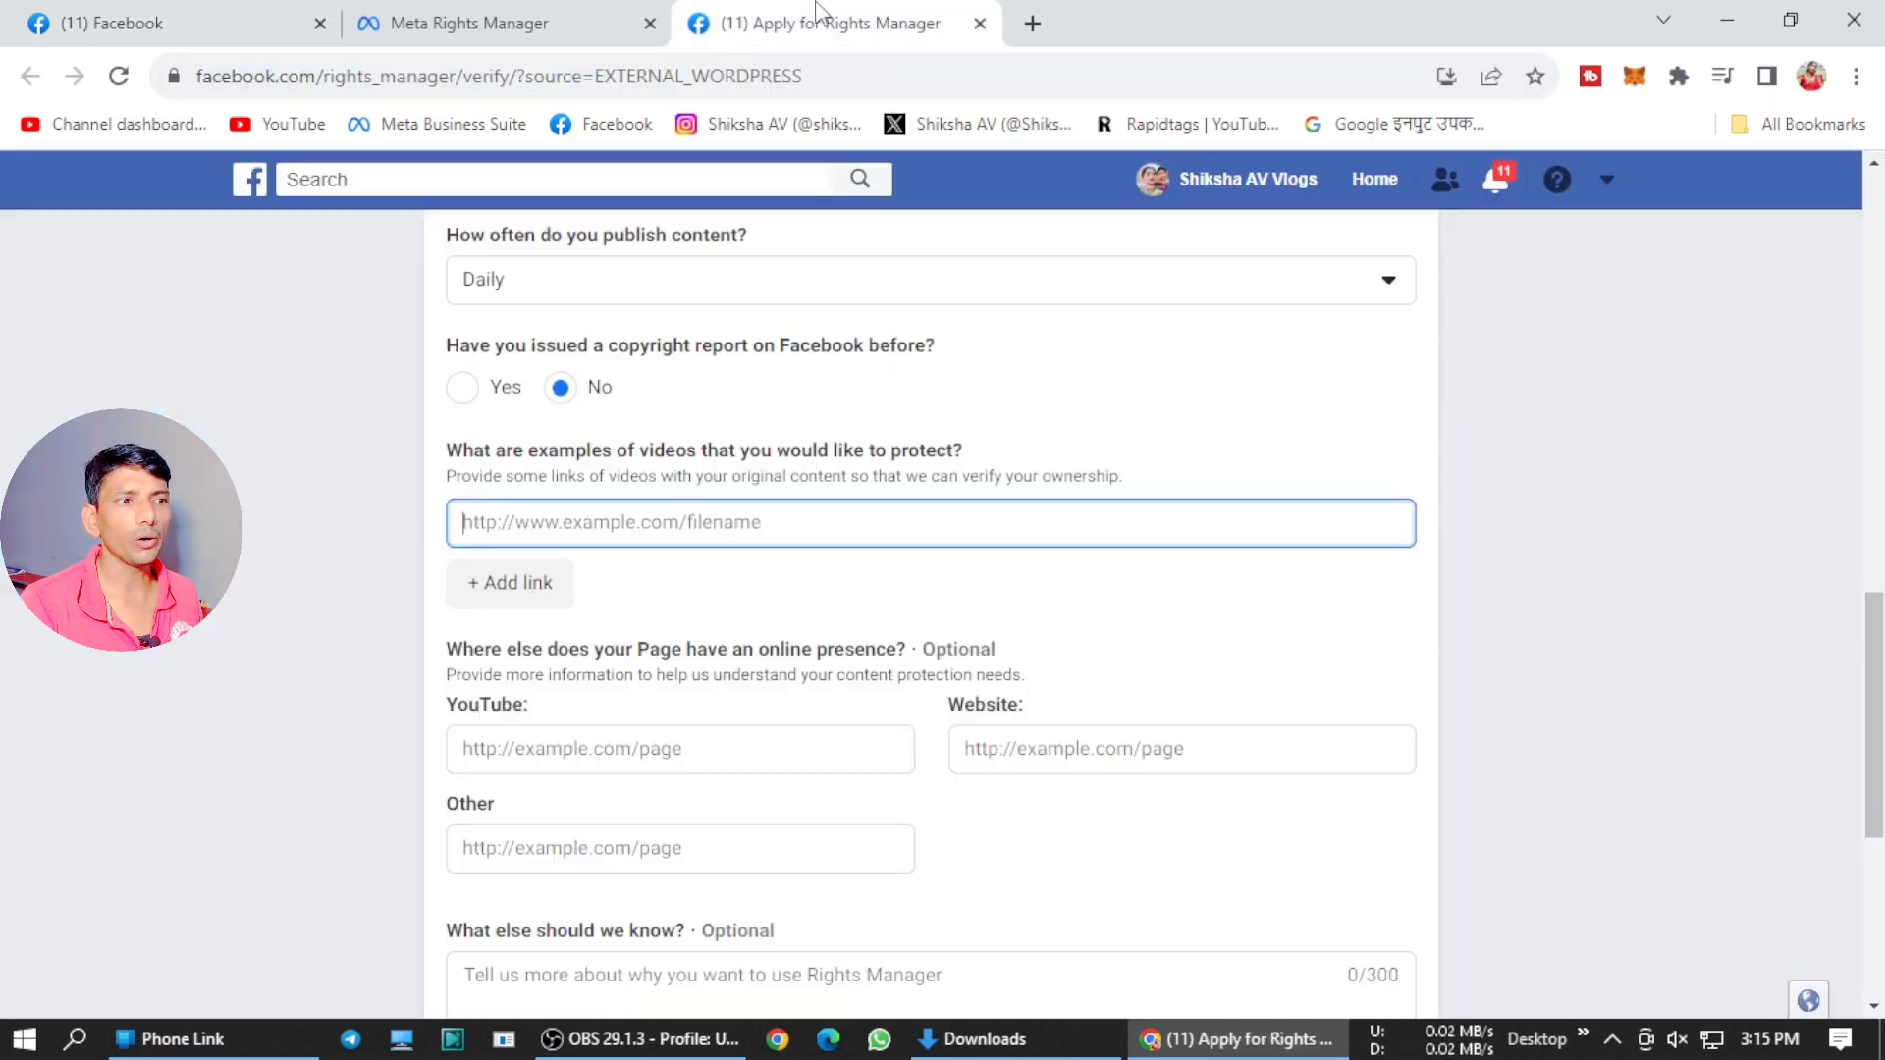
key("ctrl+v")
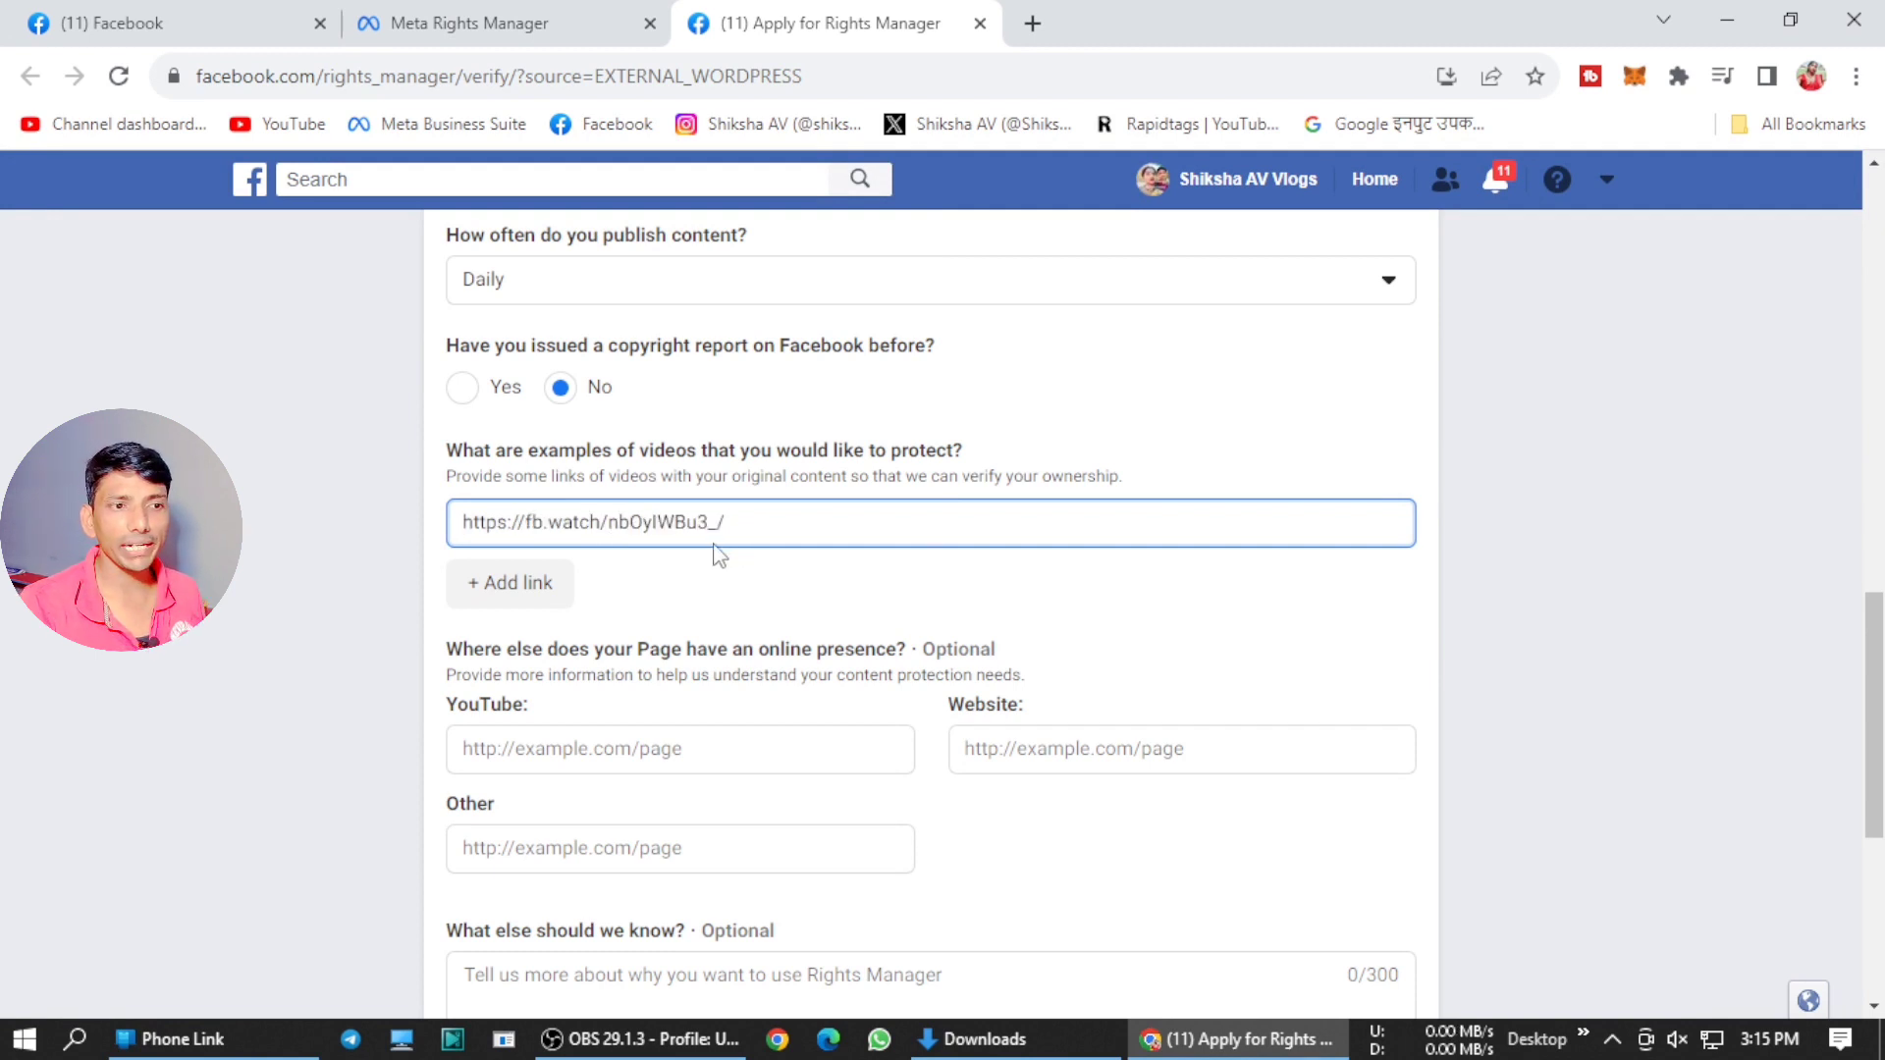
Add a second example link field to the form, and open the Page's 13:57 video "छतरपुर मंदिर बहुत ही विशाल क्षेत्र में है - व्लॉग पार्ट 2"
left_click(520, 590)
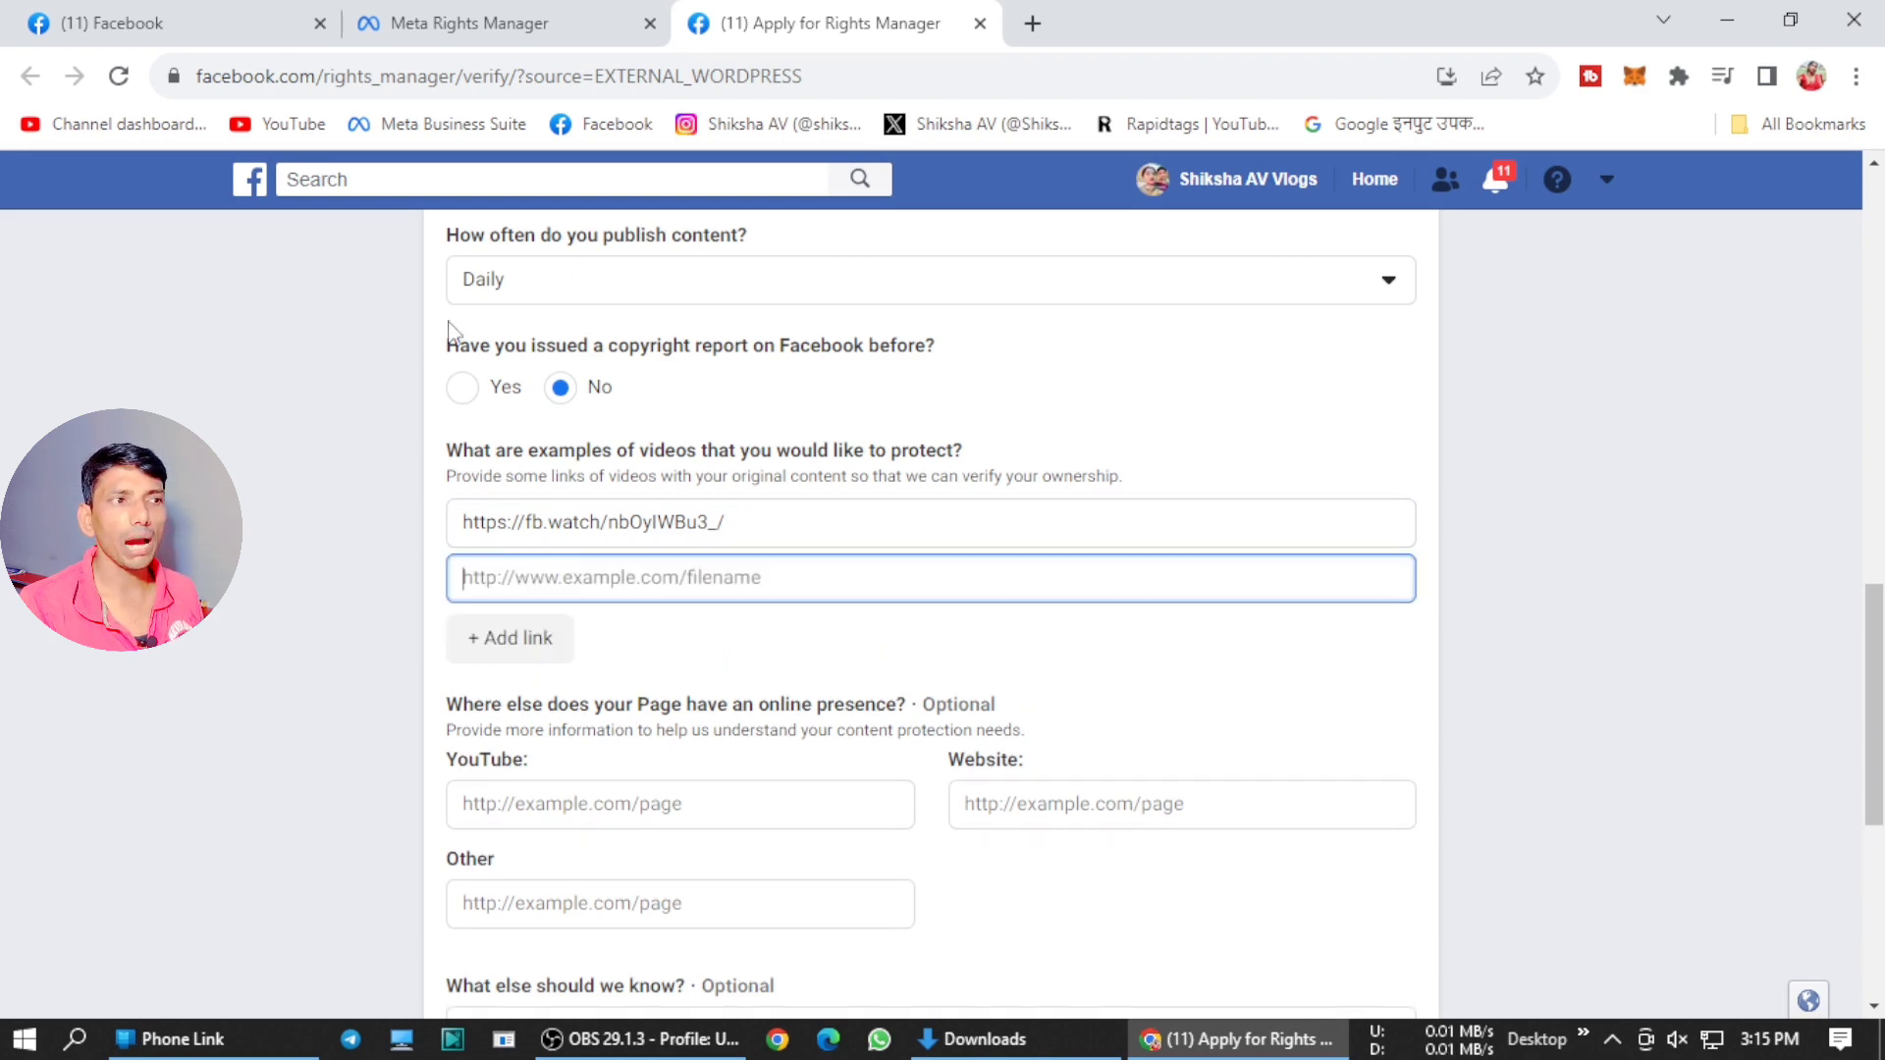
left_click(163, 14)
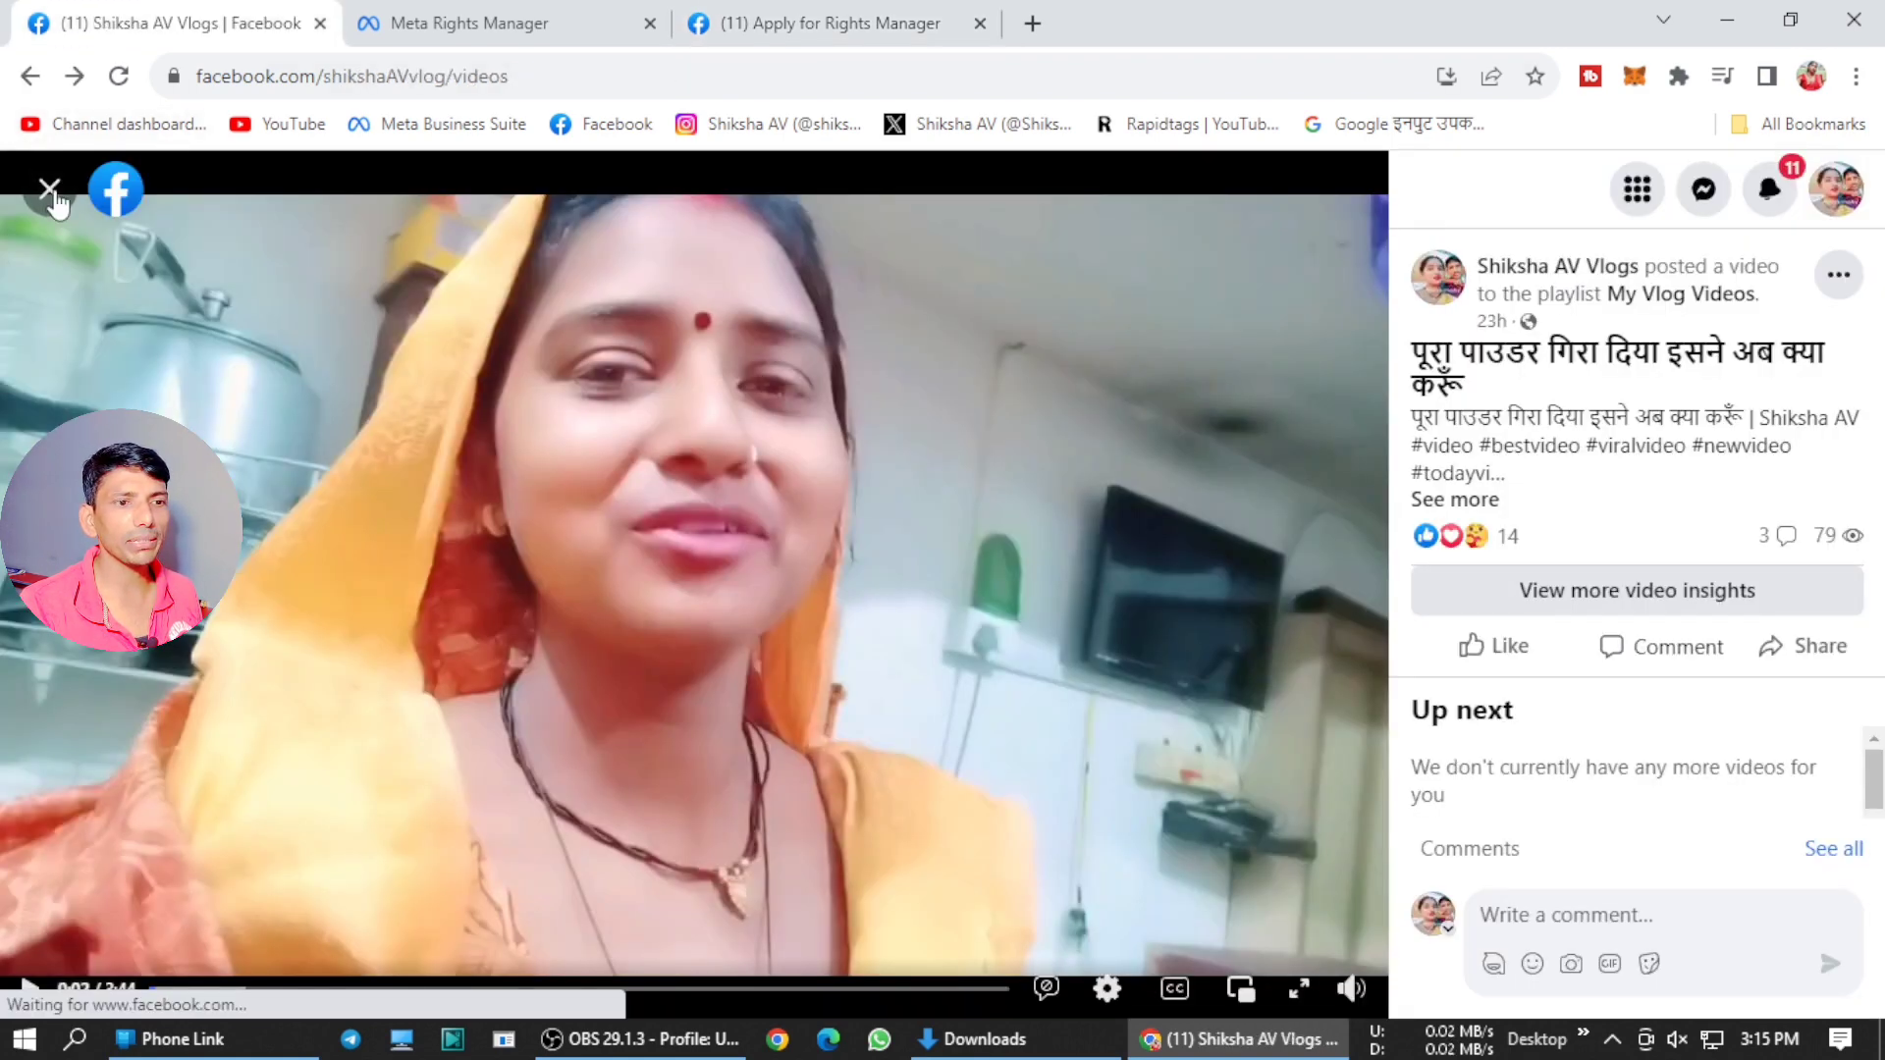
key("Escape")
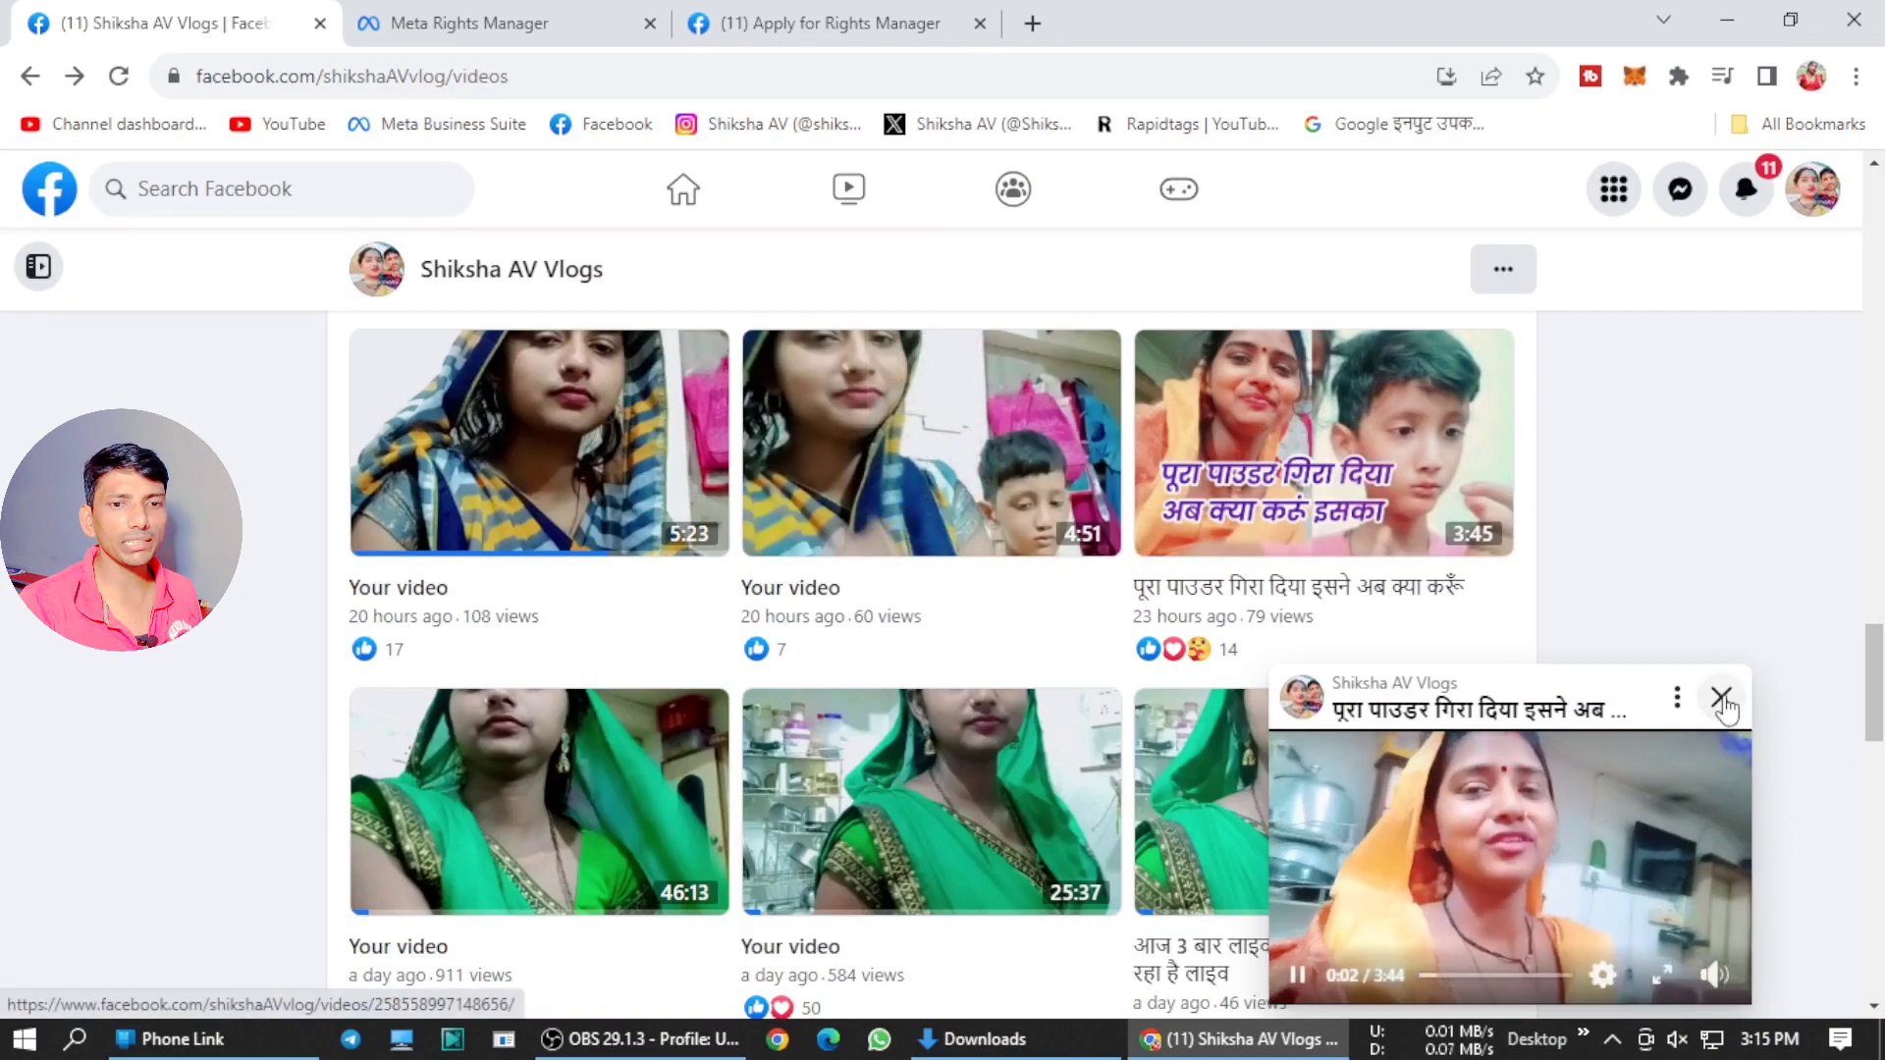
scroll(1384, 559, "down", 4)
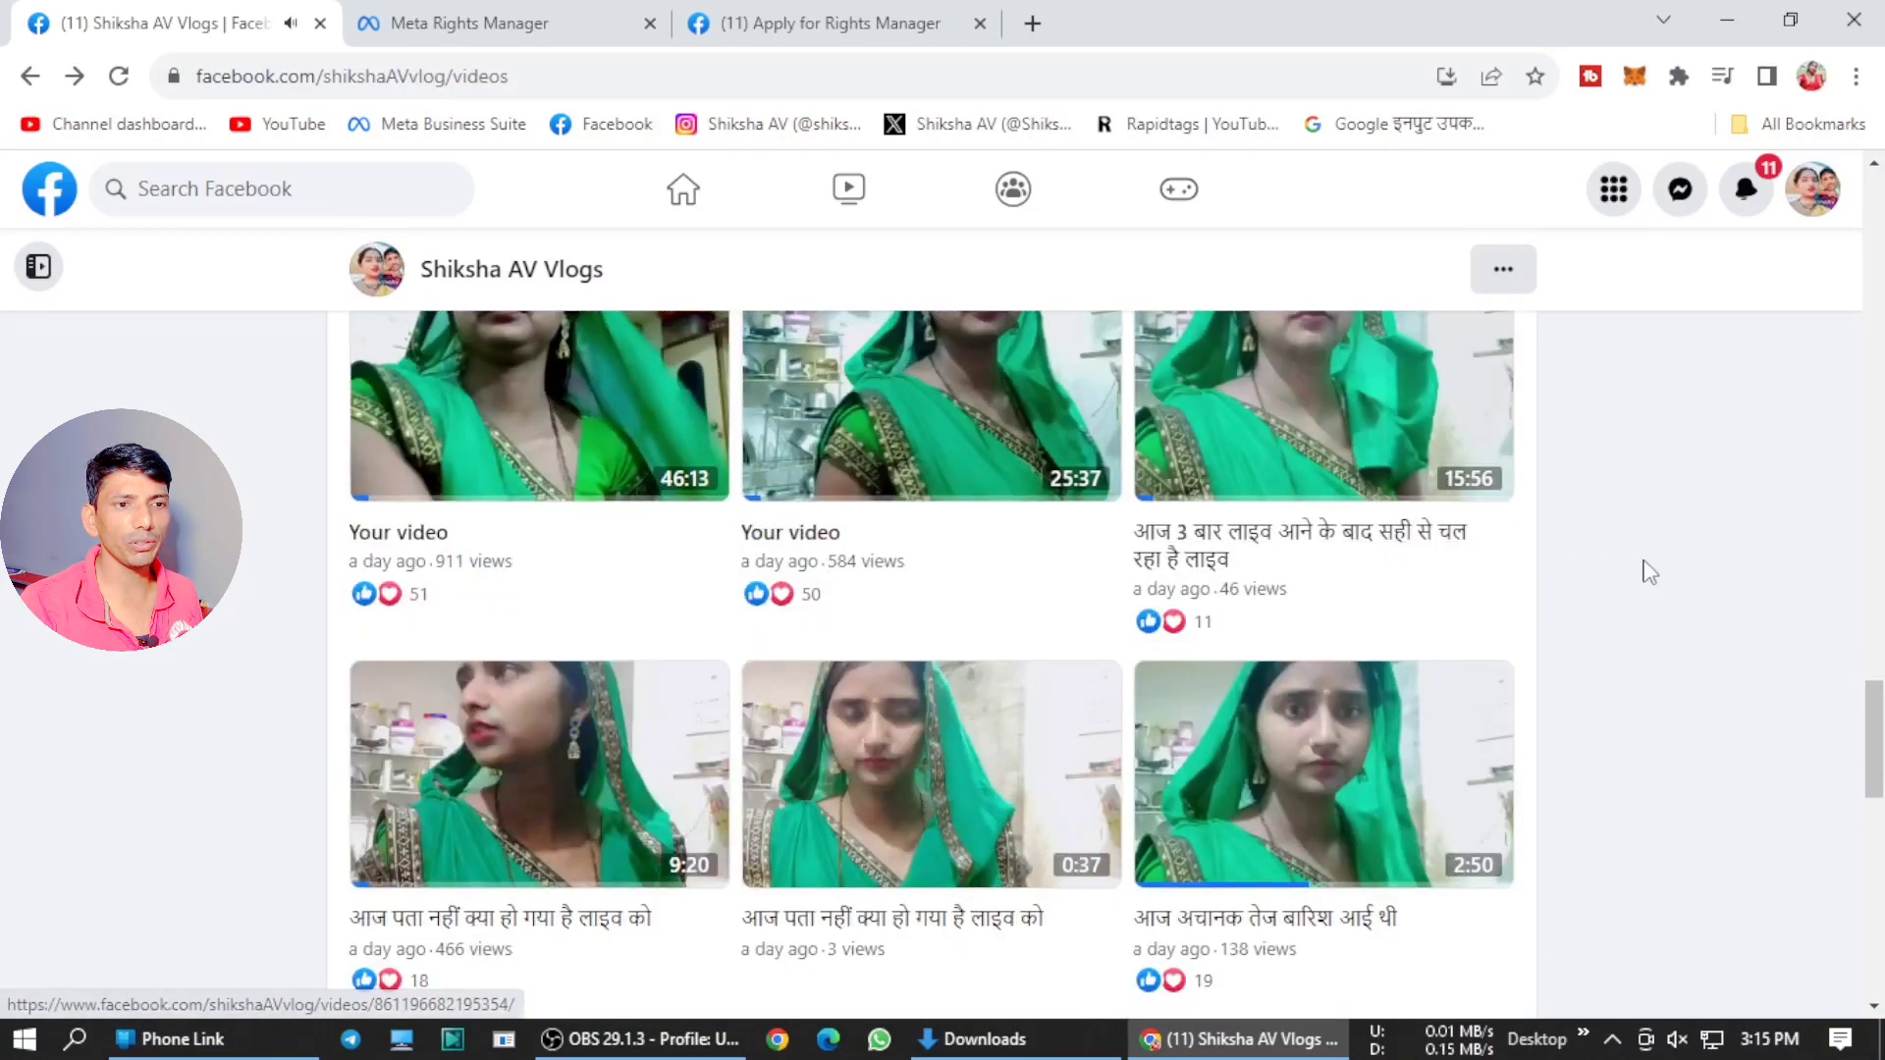
scroll(1687, 569, "up", 7)
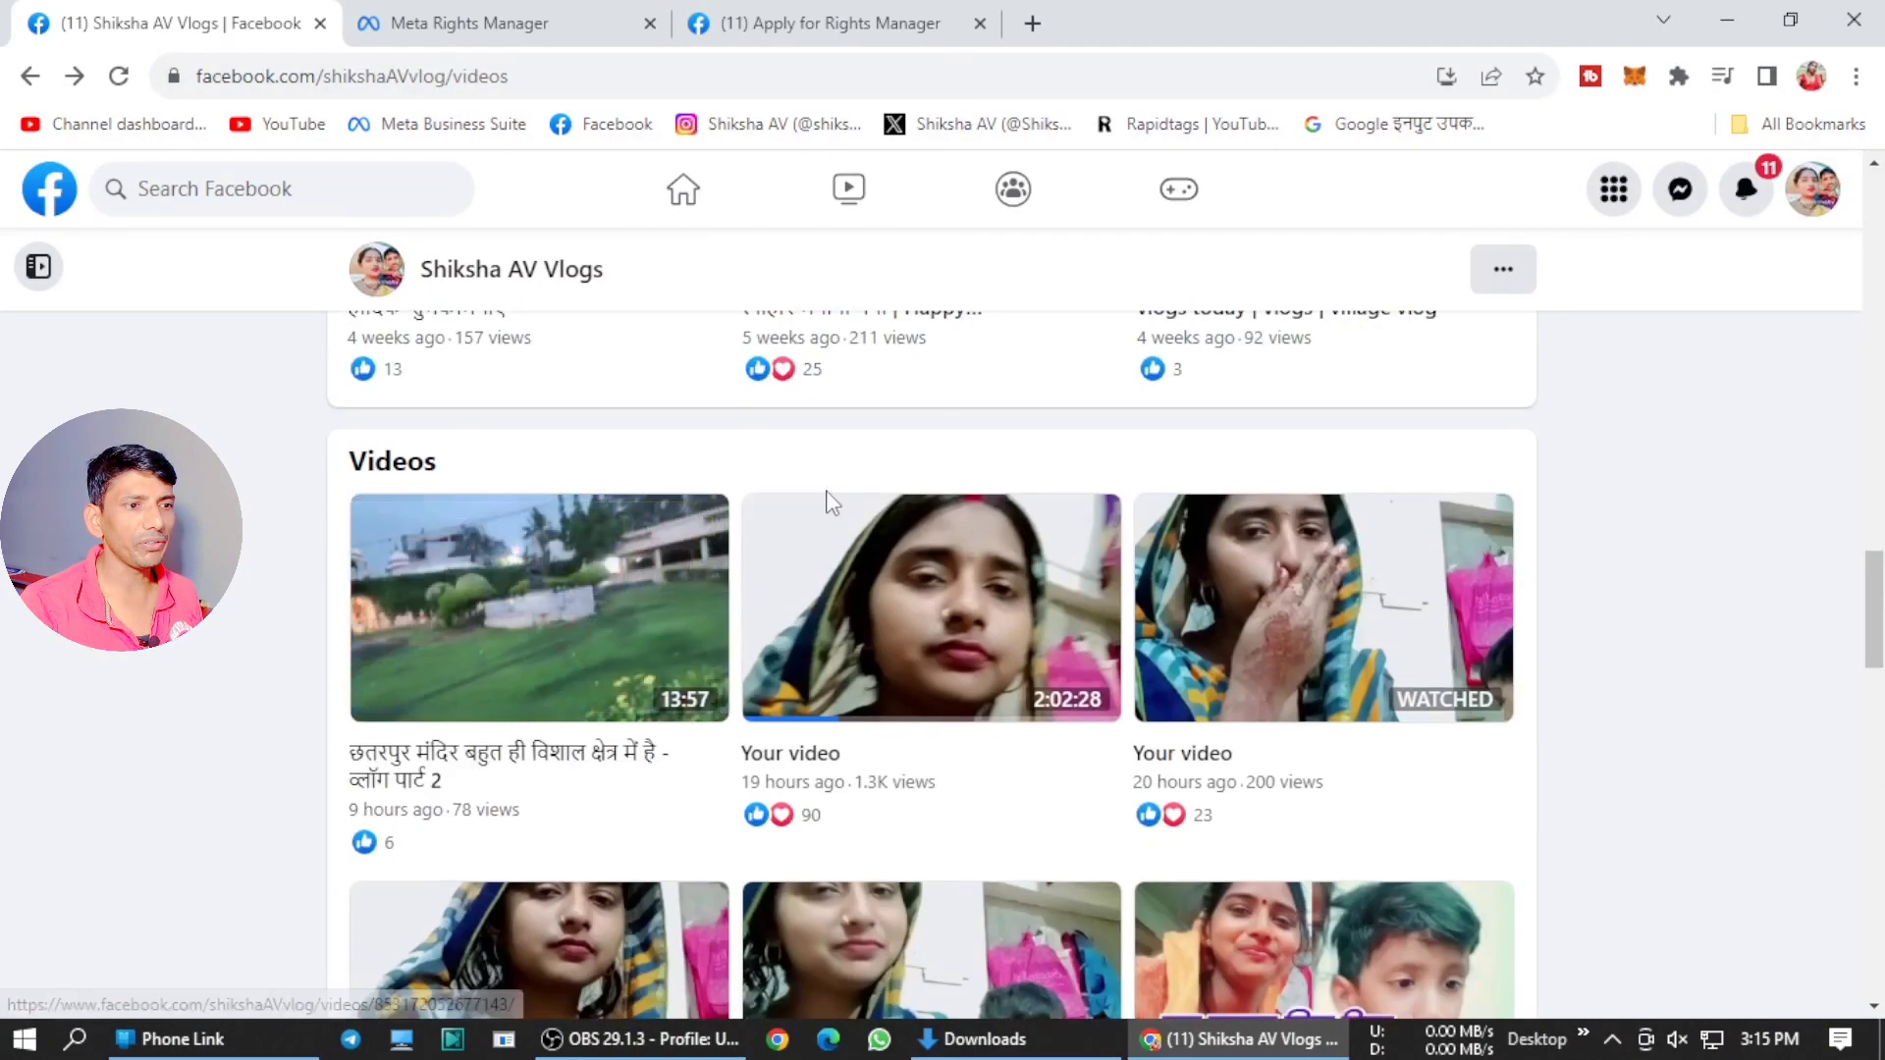
left_click(707, 783)
left_click(708, 782)
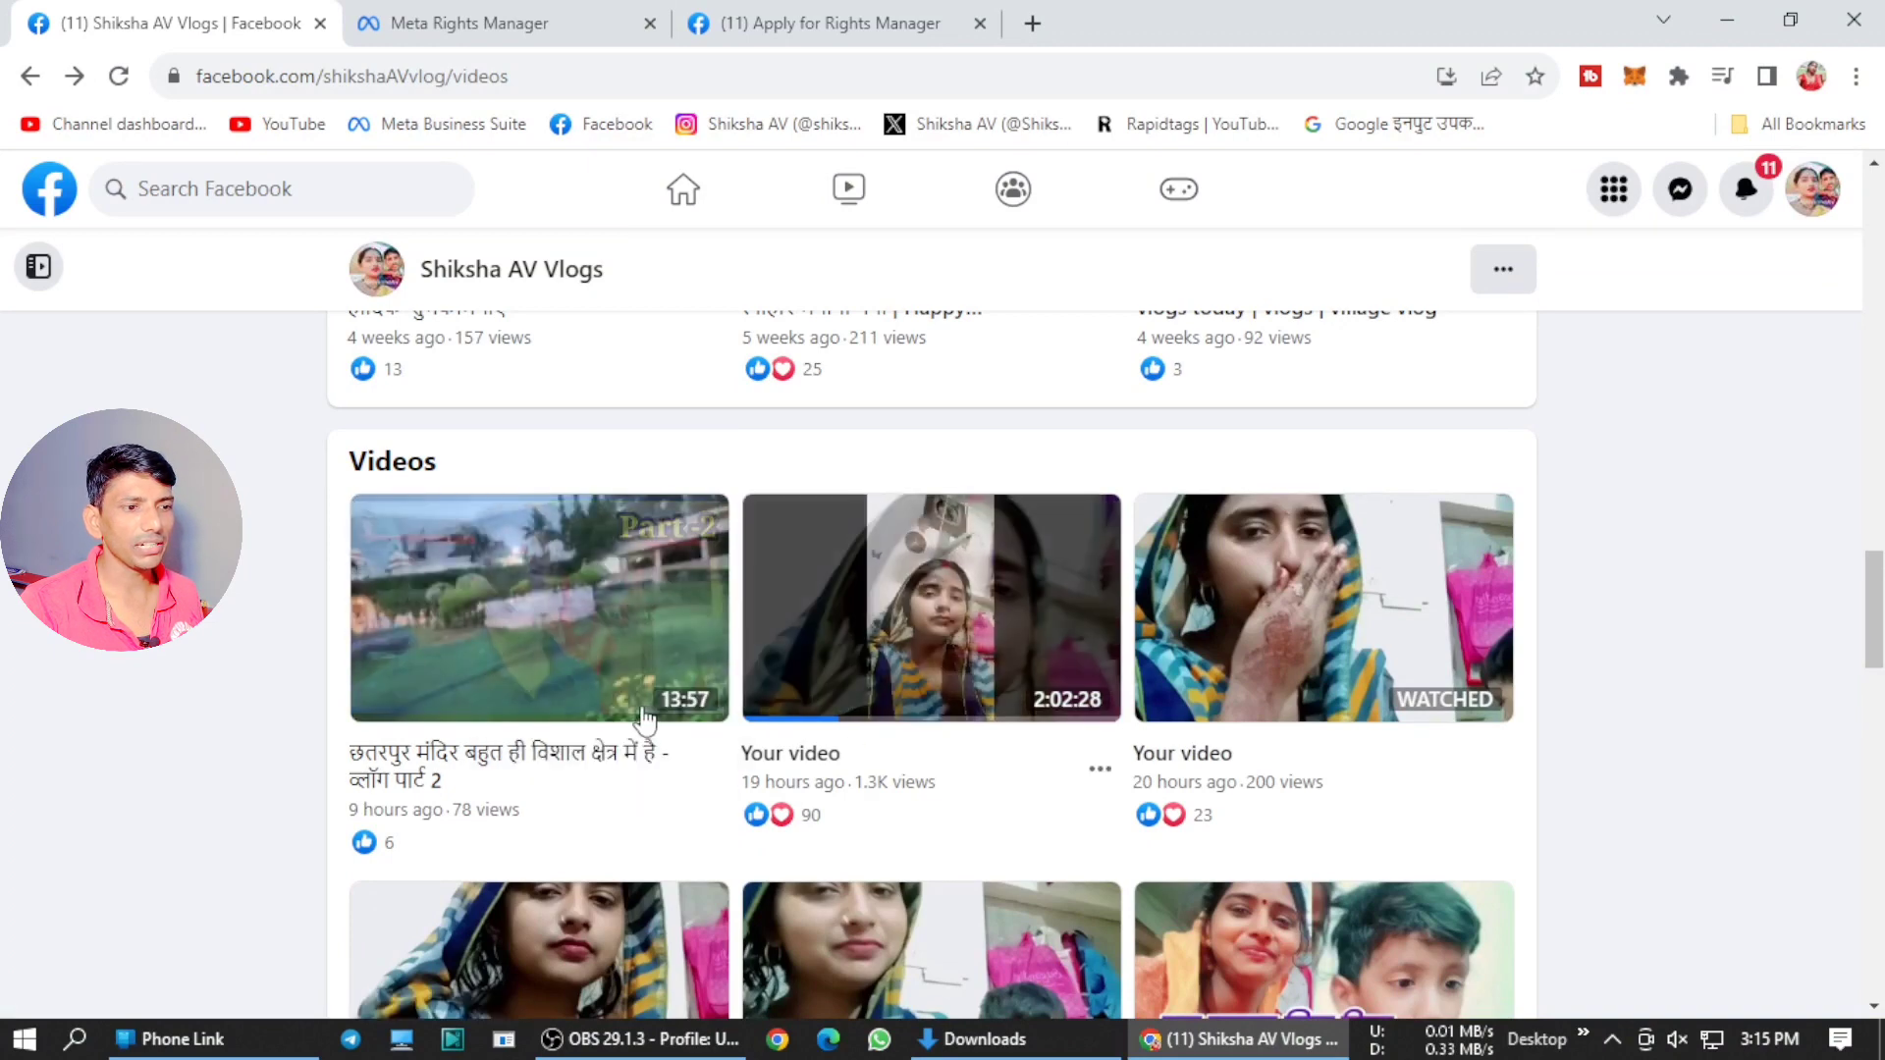
left_click(592, 596)
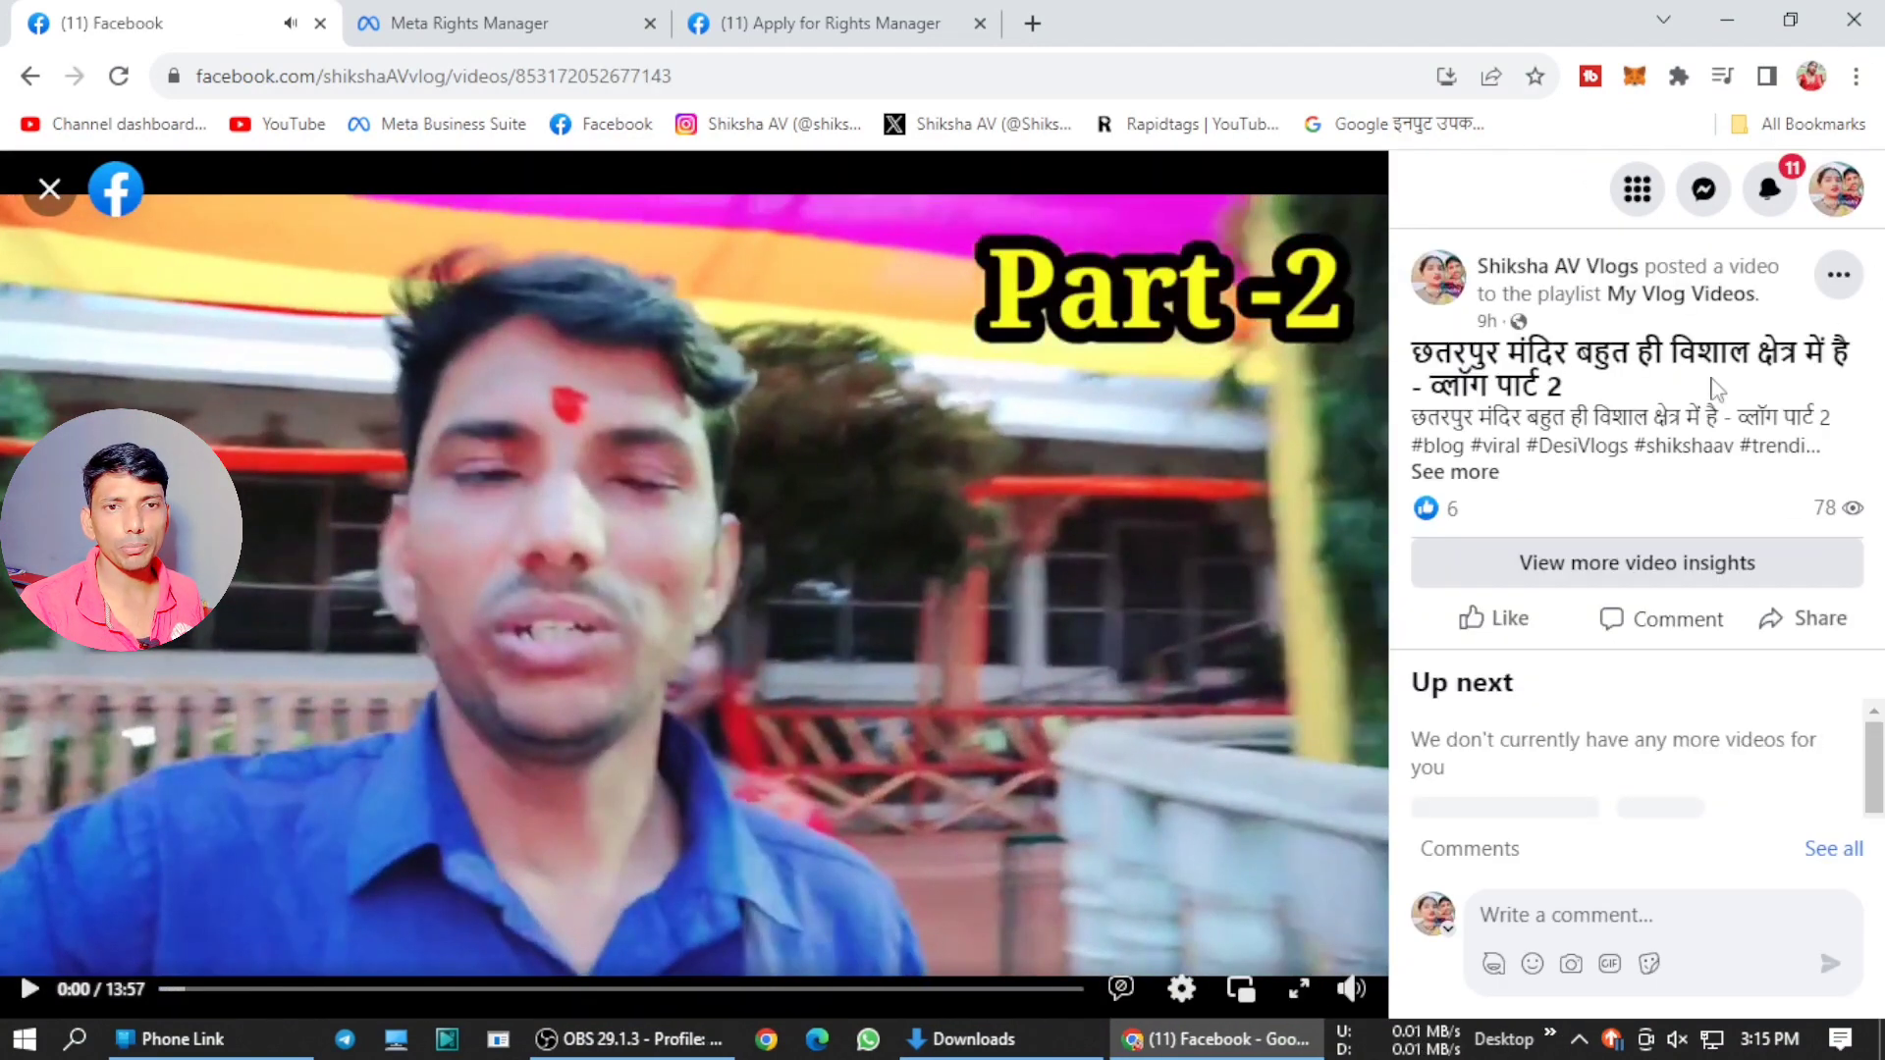
Copy the share link of the Chhatarpur temple part 2 video and paste it into the second example link field
left_click(1839, 275)
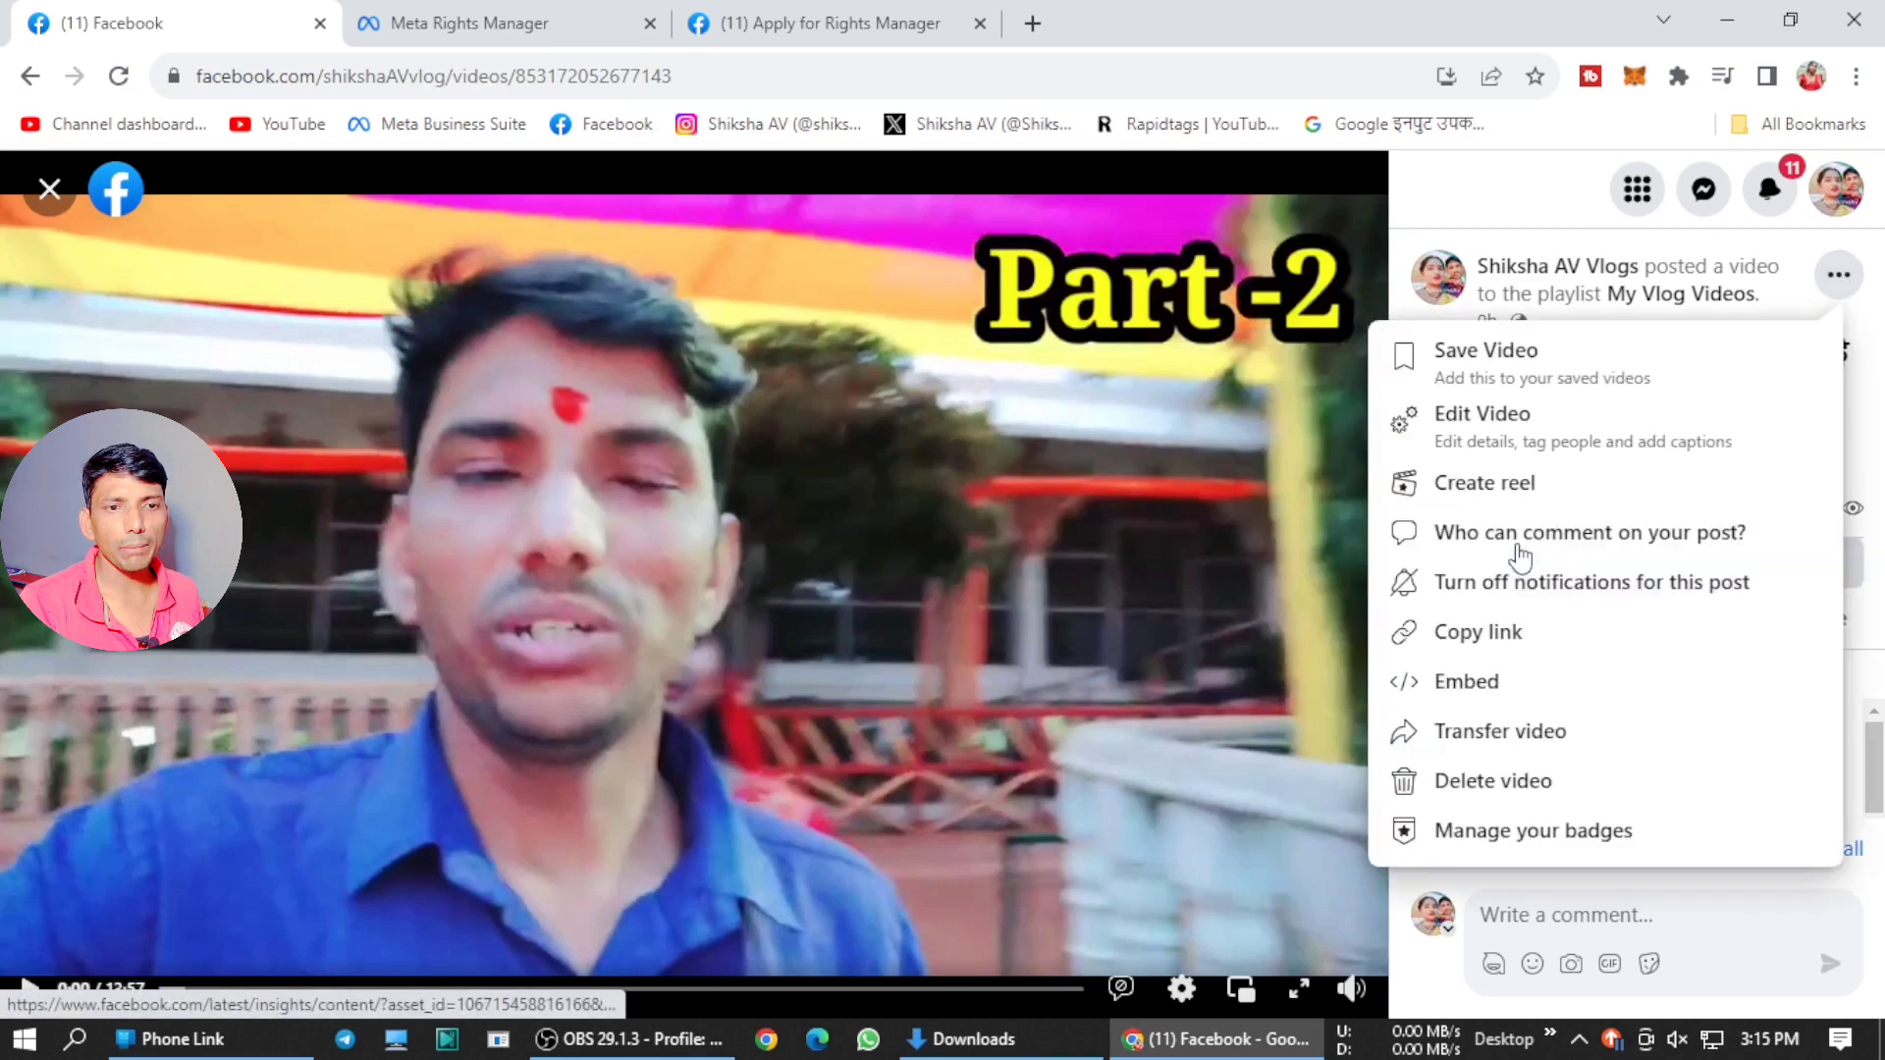
left_click(1478, 633)
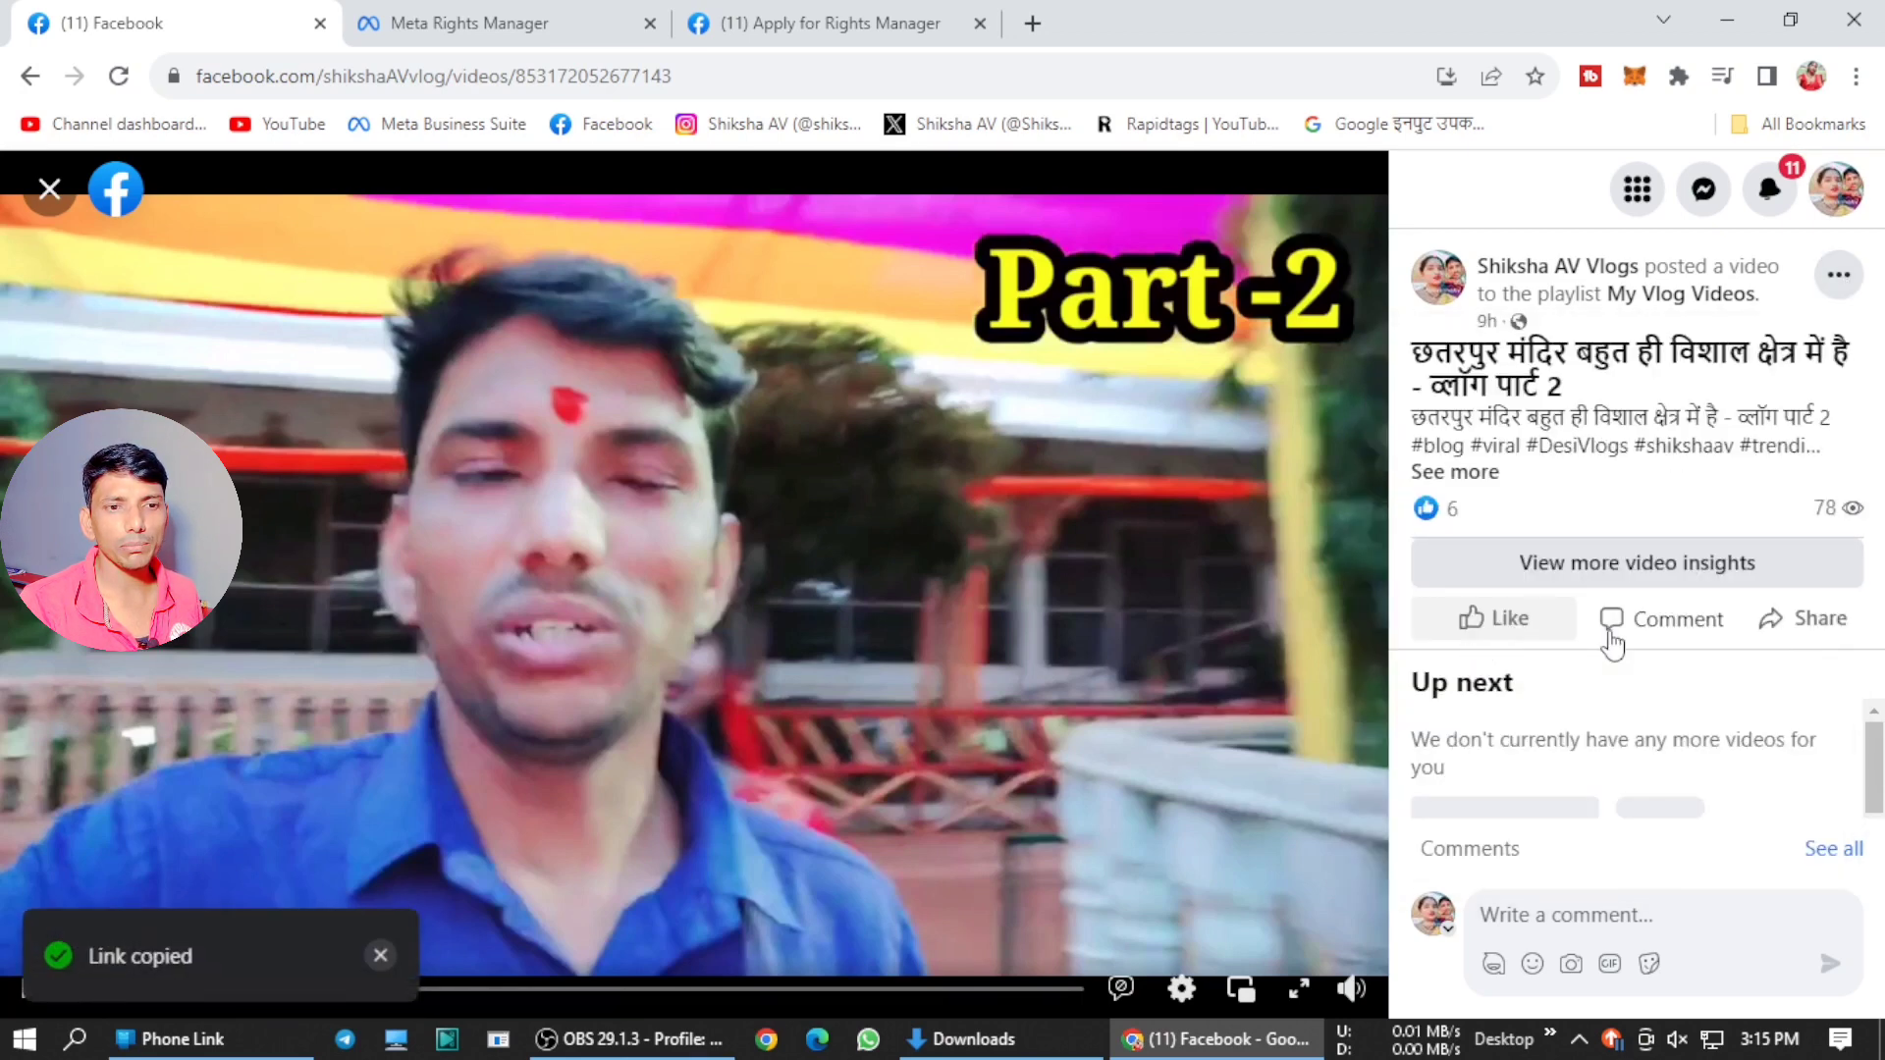
left_click(775, 23)
key("ctrl+v")
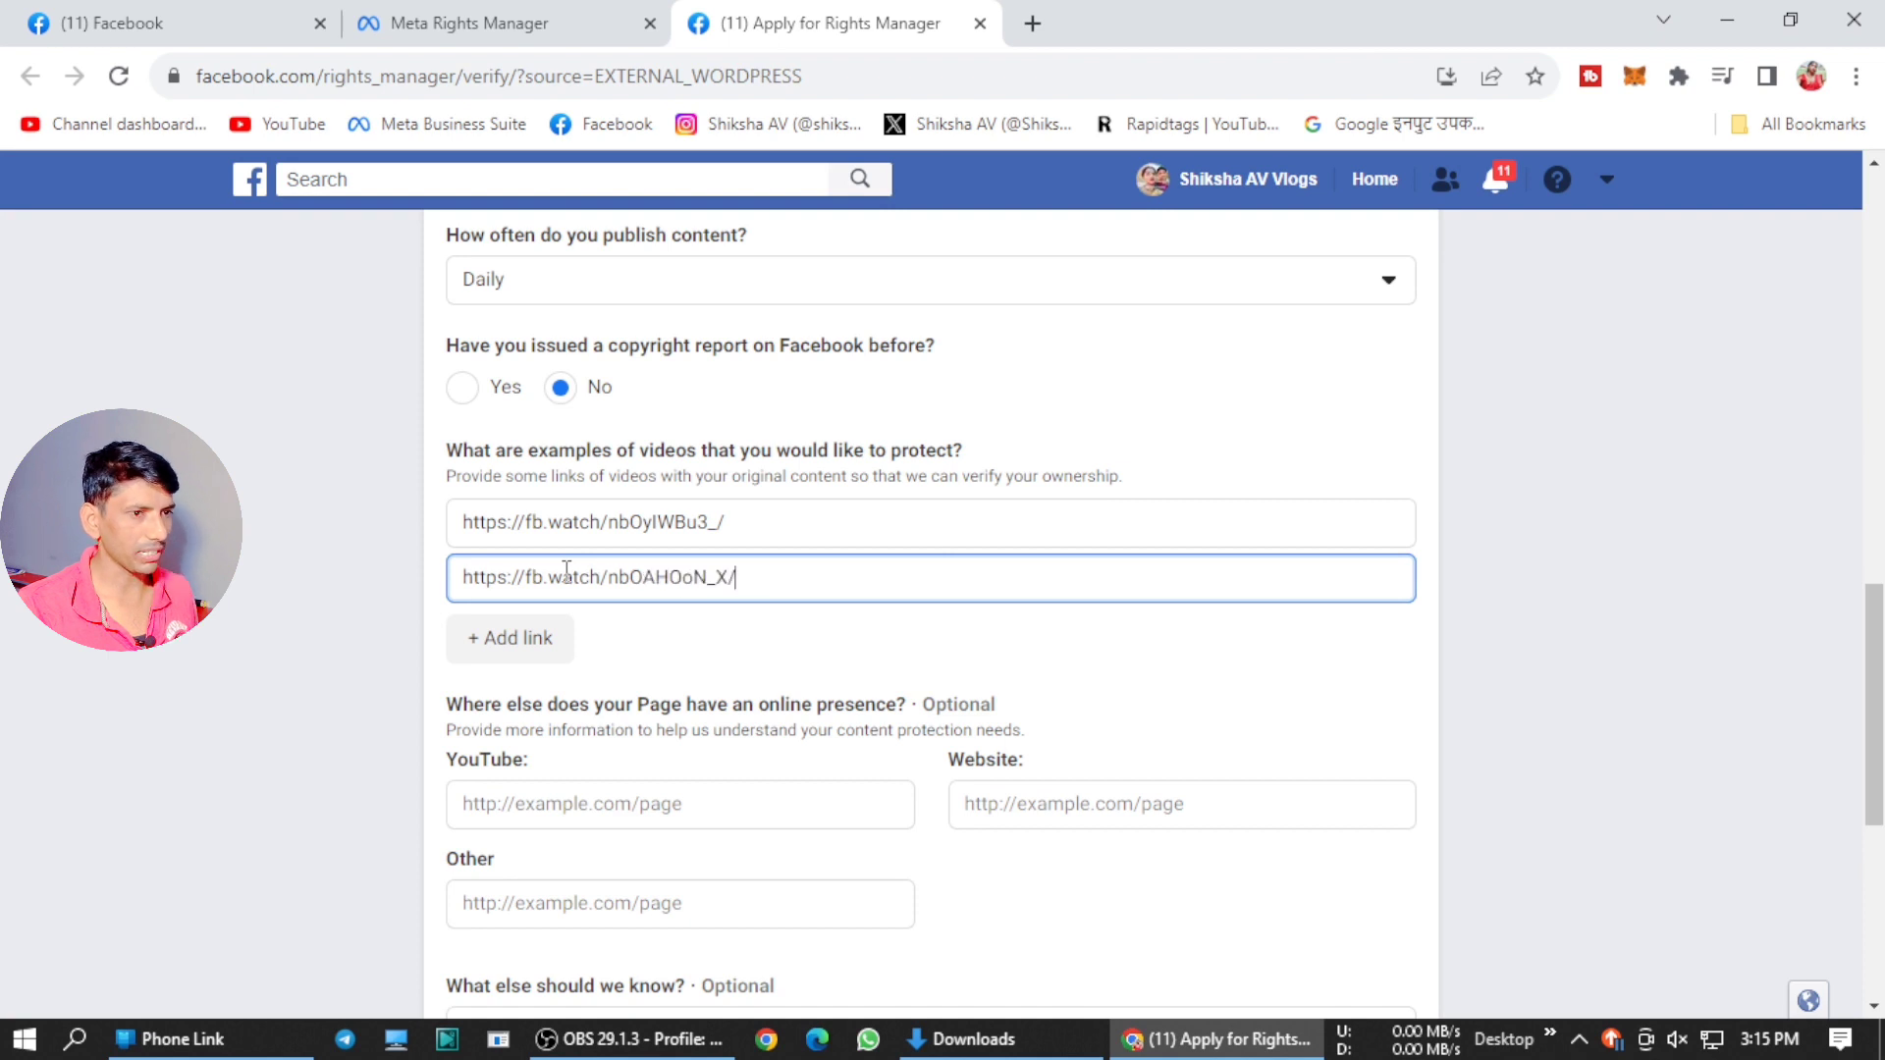
Add a third example link field to the form, and open the Page's 25:37 live video
left_click(528, 644)
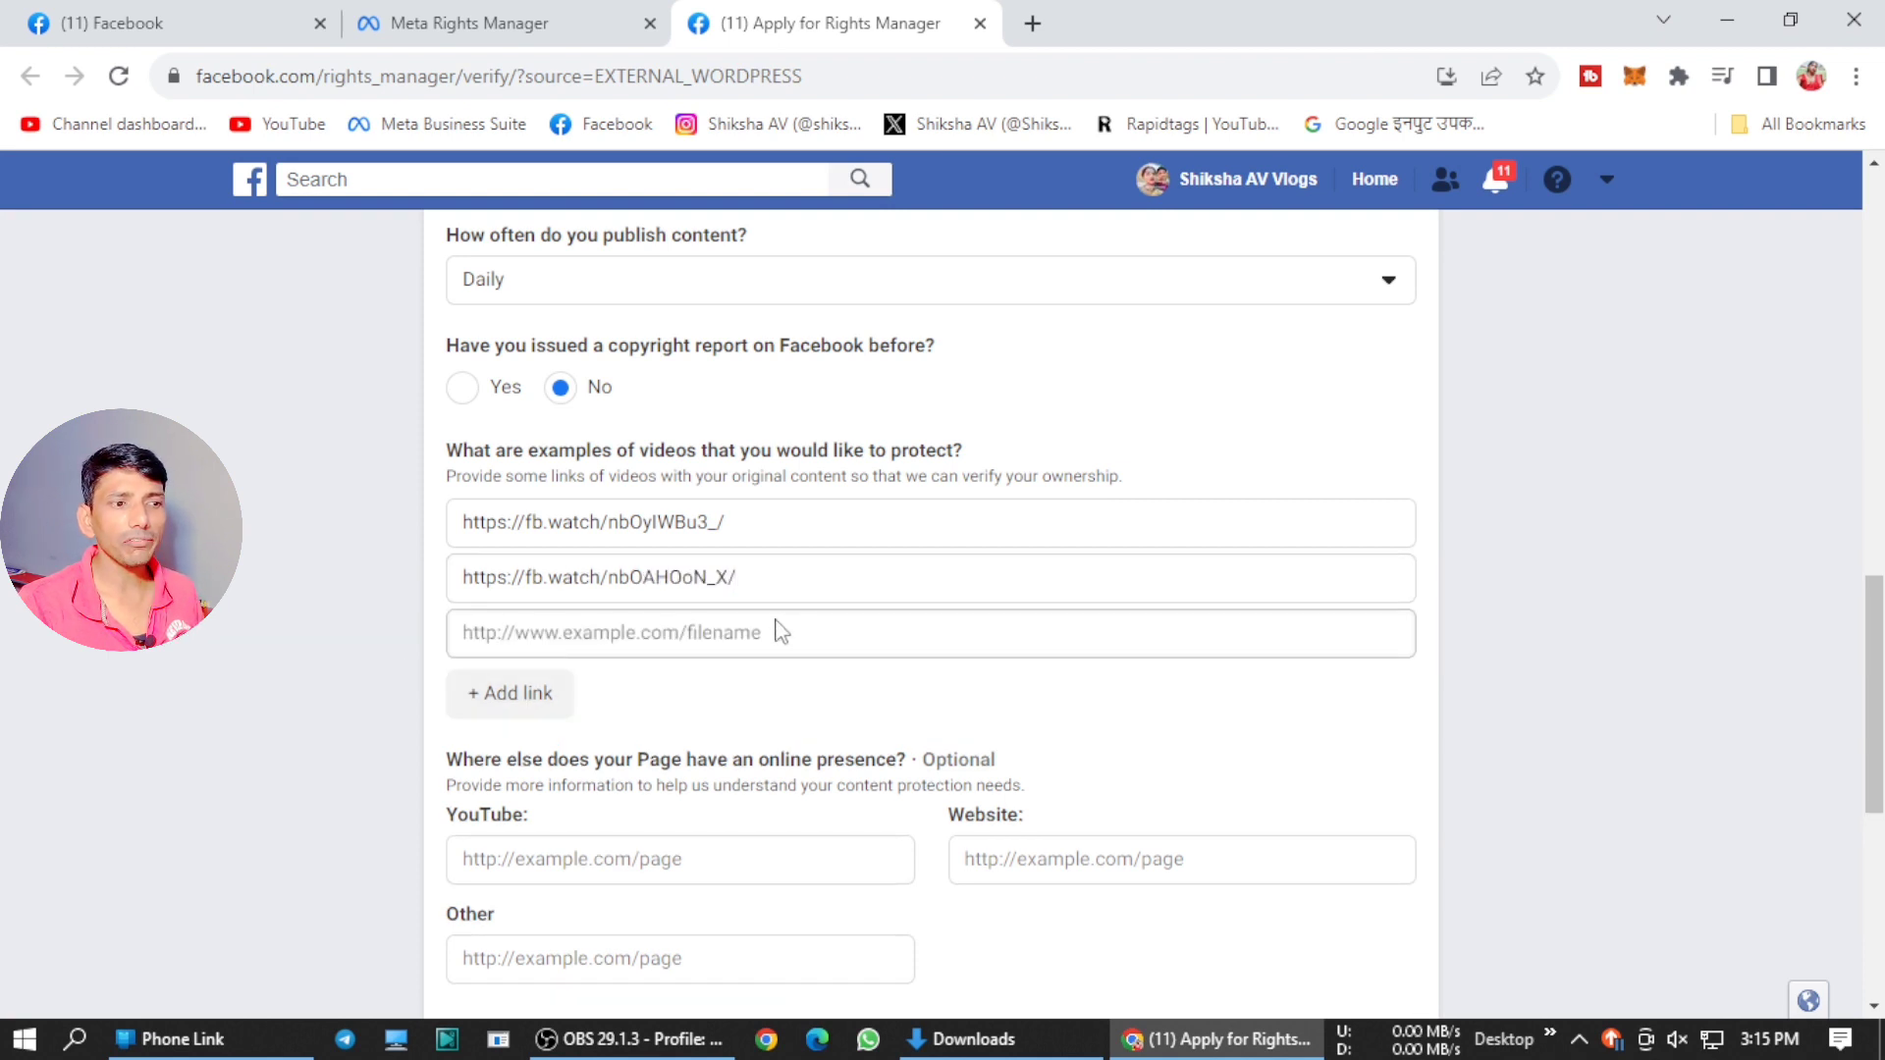
left_click(147, 23)
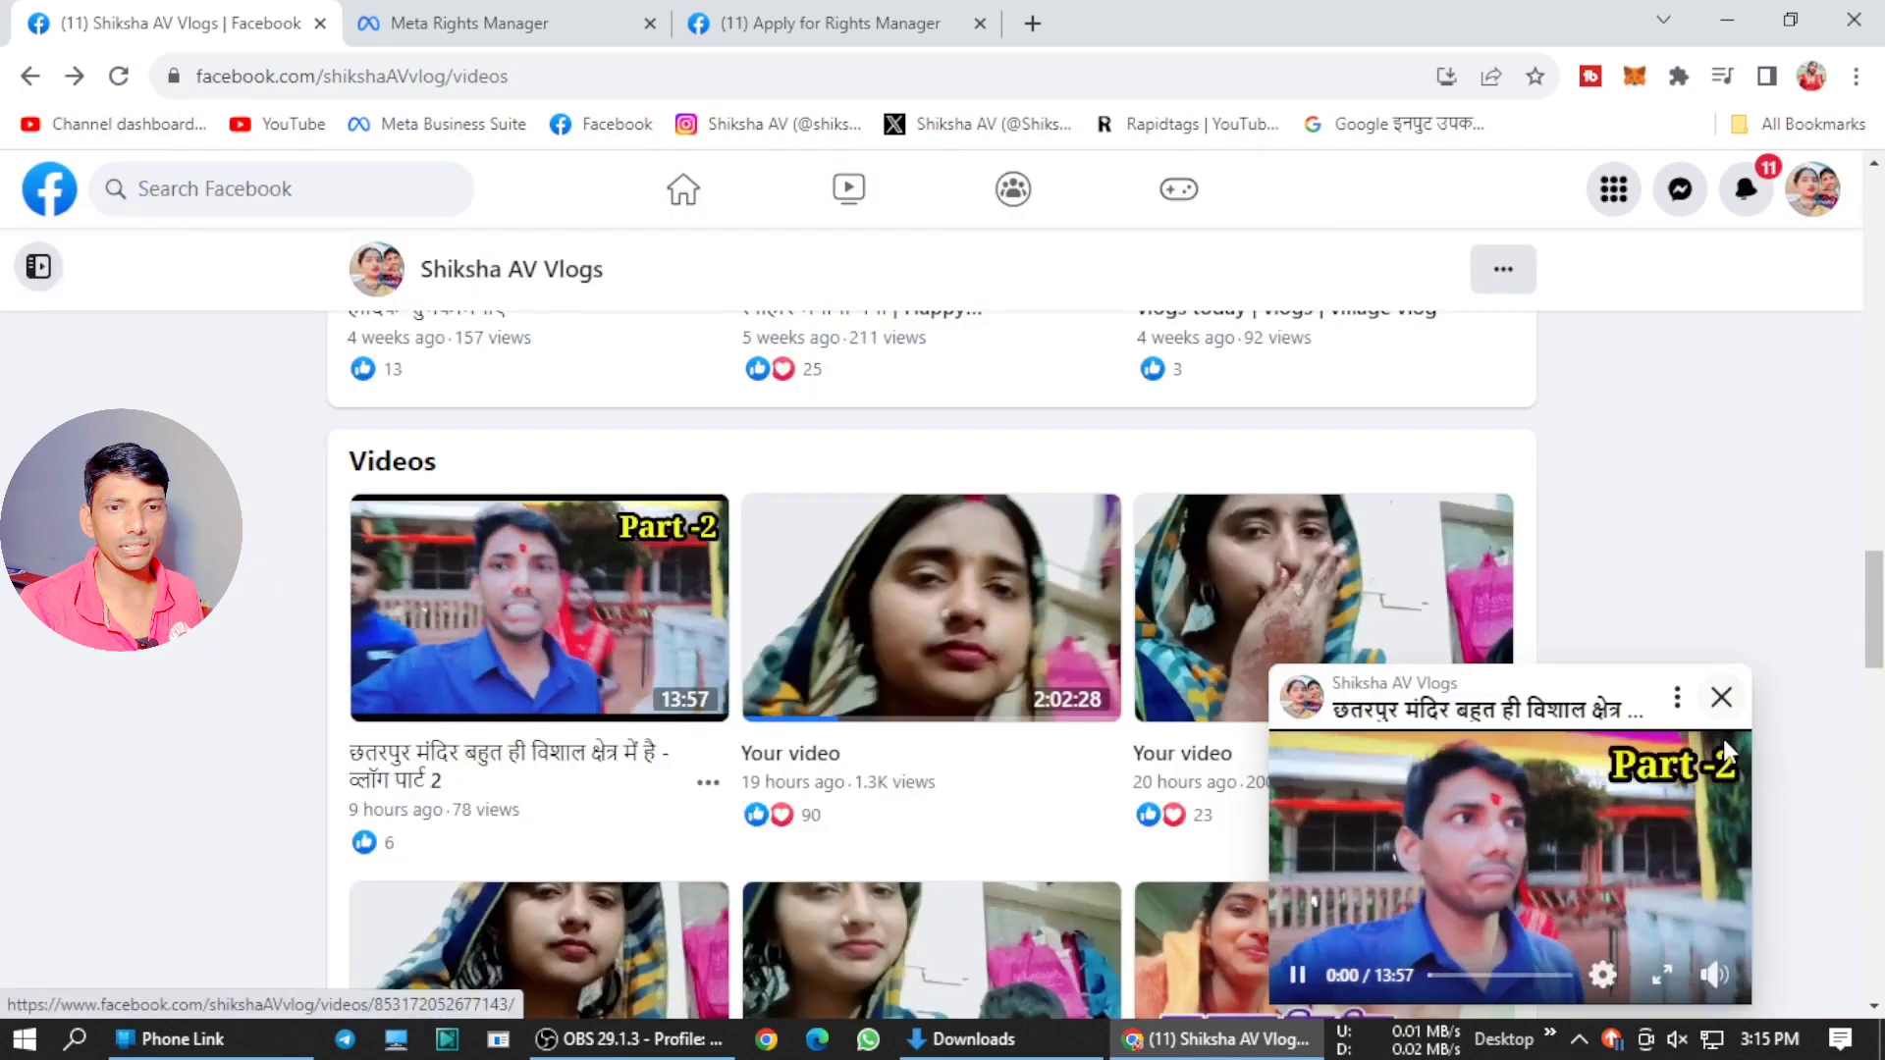
left_click(1728, 695)
scroll(1742, 543, "down", 10)
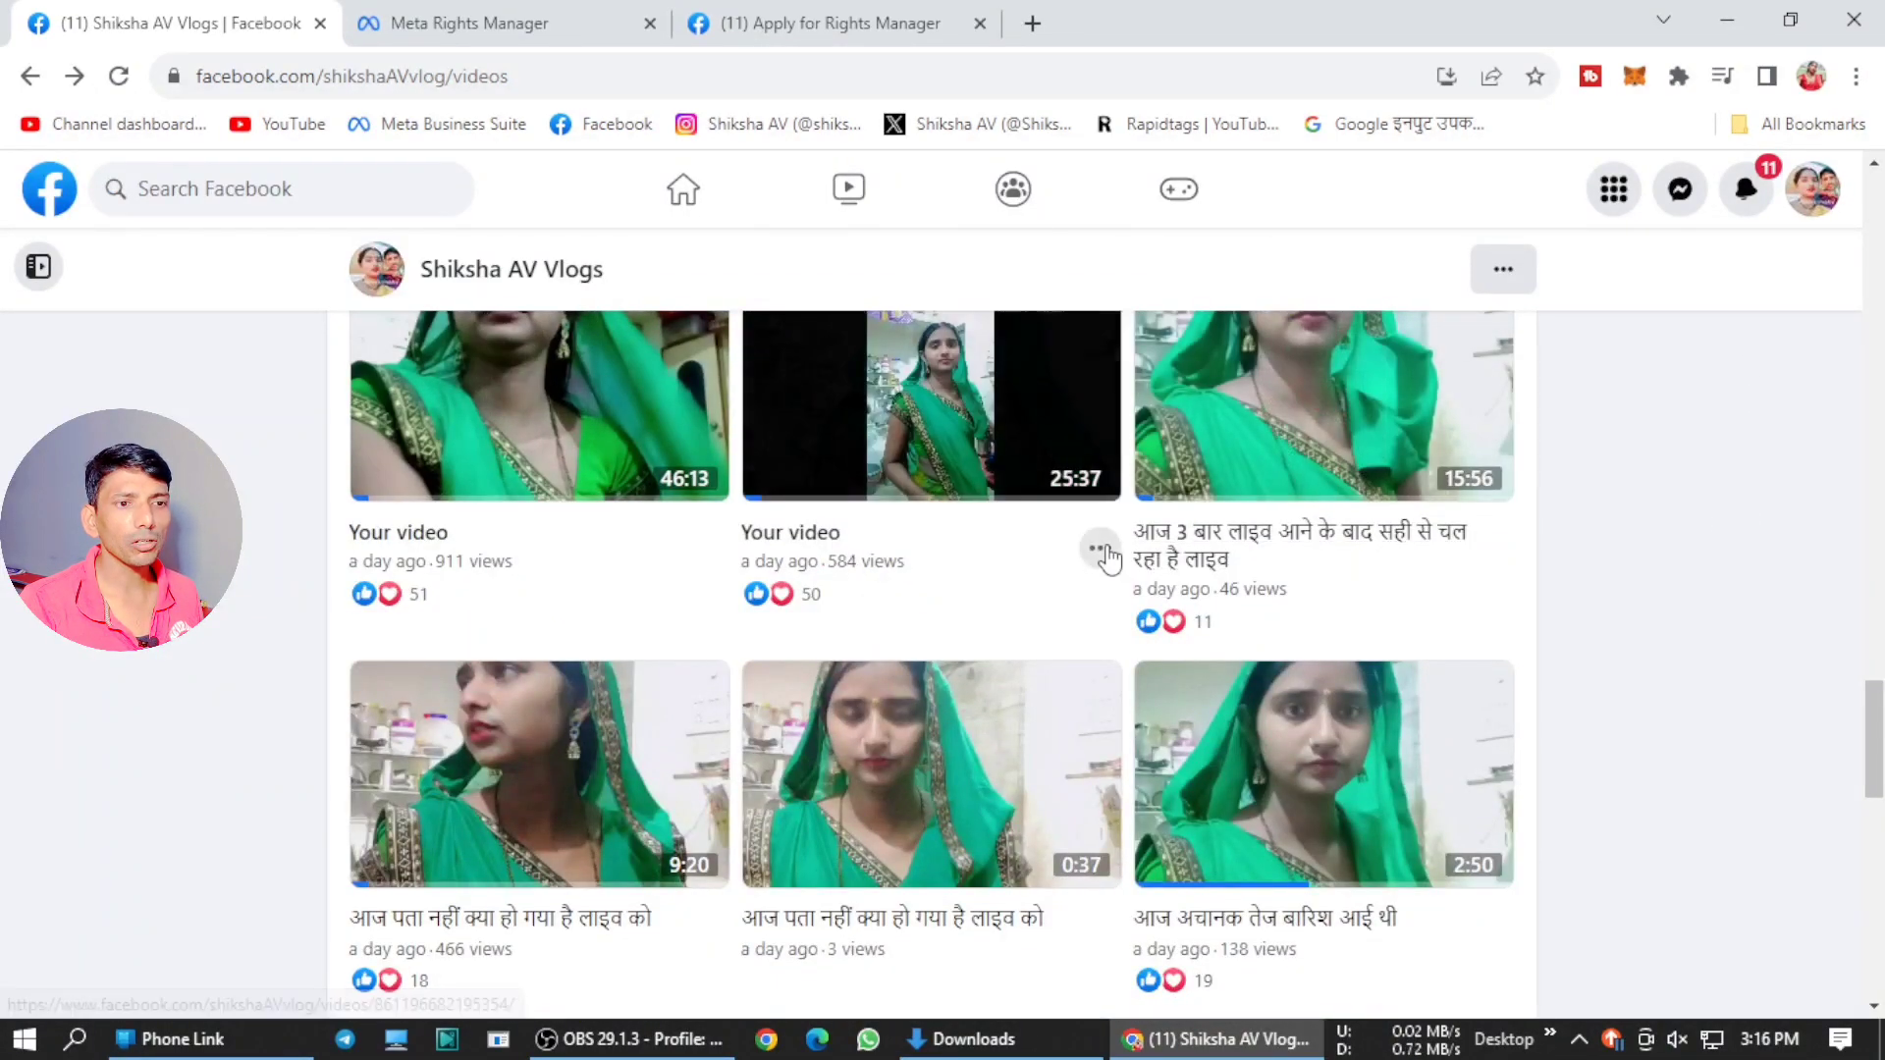
left_click(971, 400)
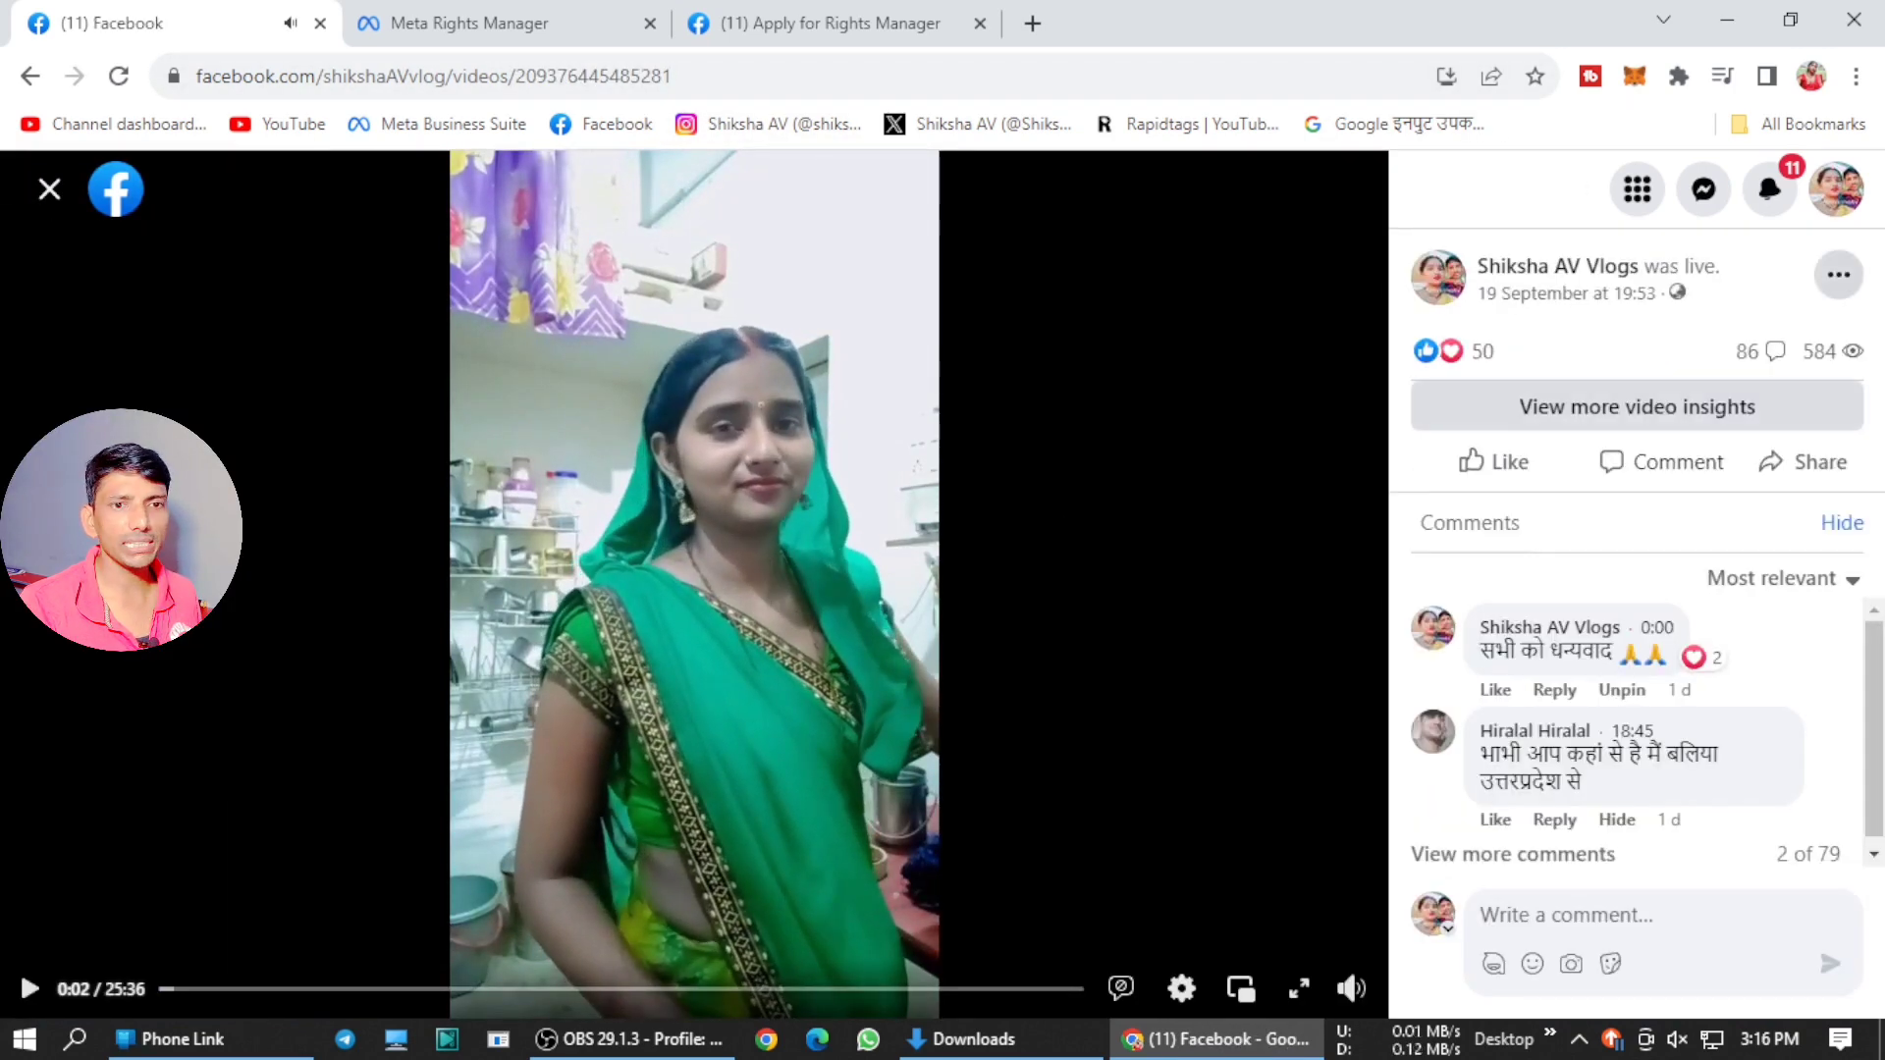
Copy the 25:37 live video's share link and paste it into the third example link field
left_click(1839, 276)
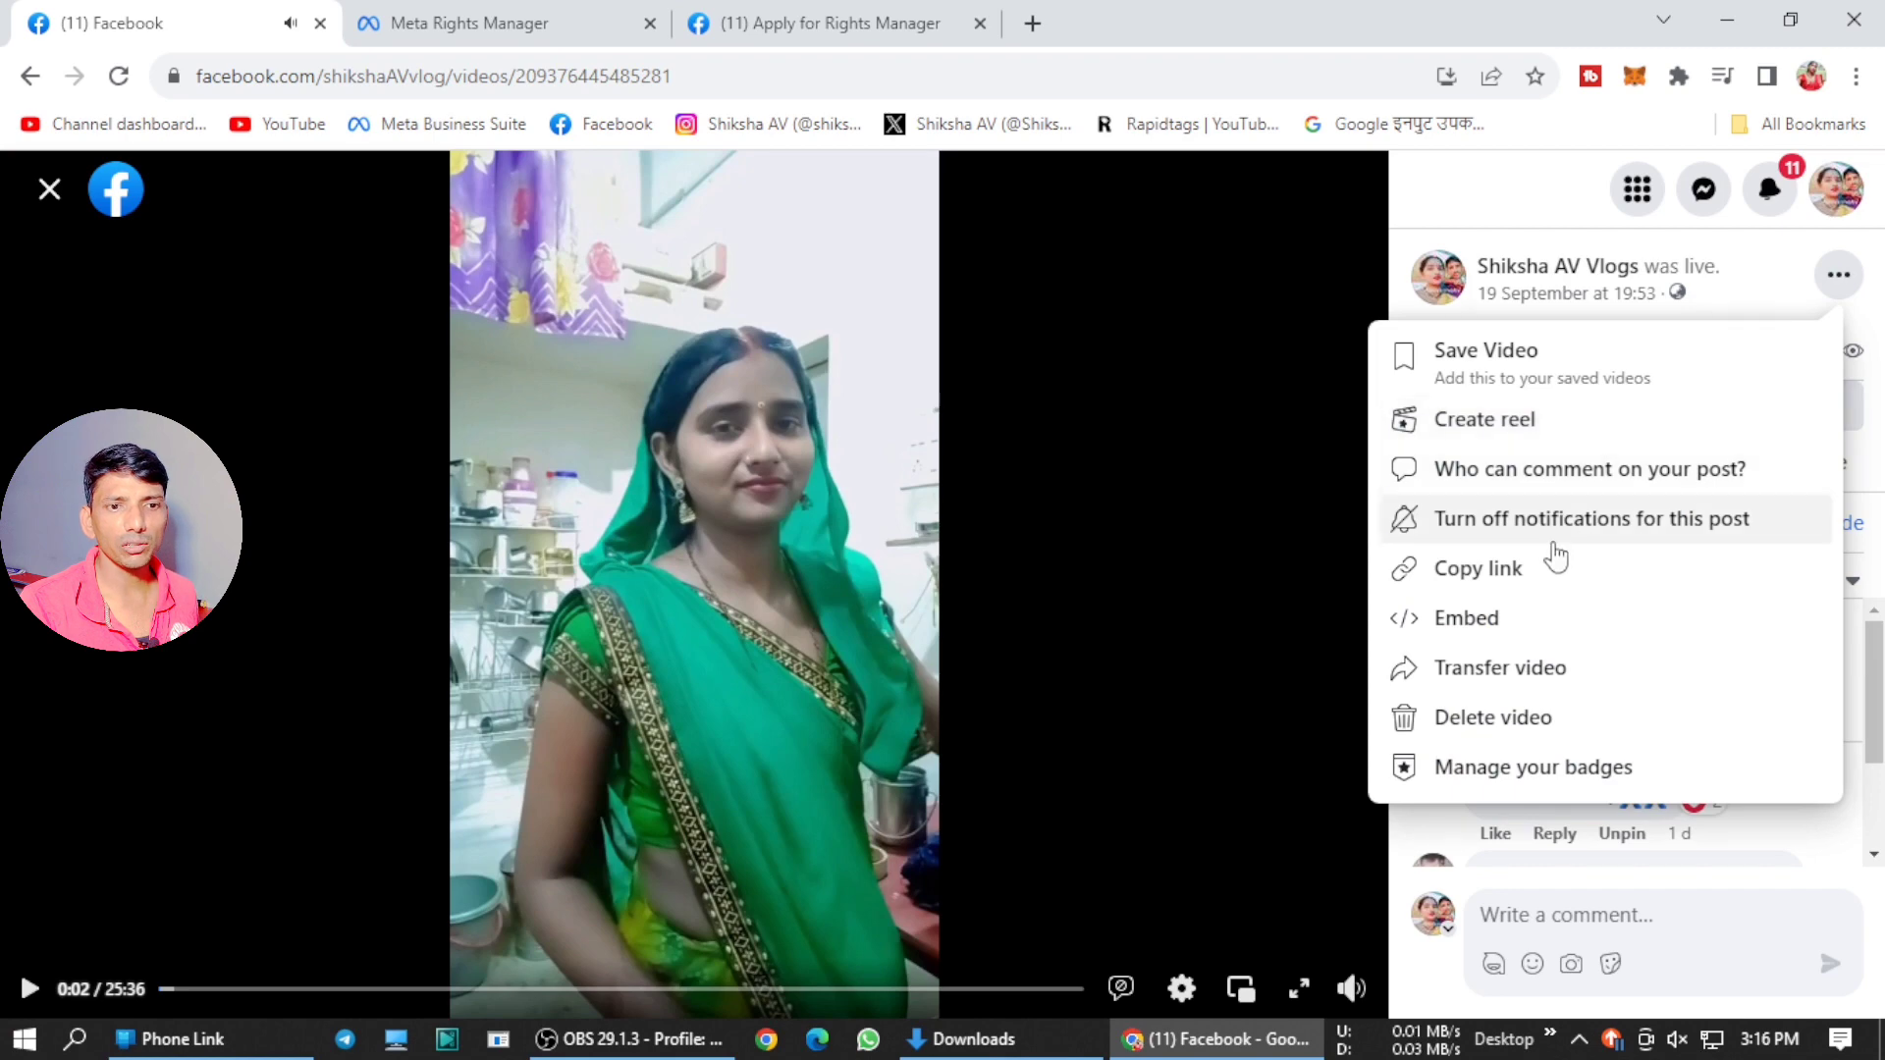
left_click(1791, 539)
left_click(829, 24)
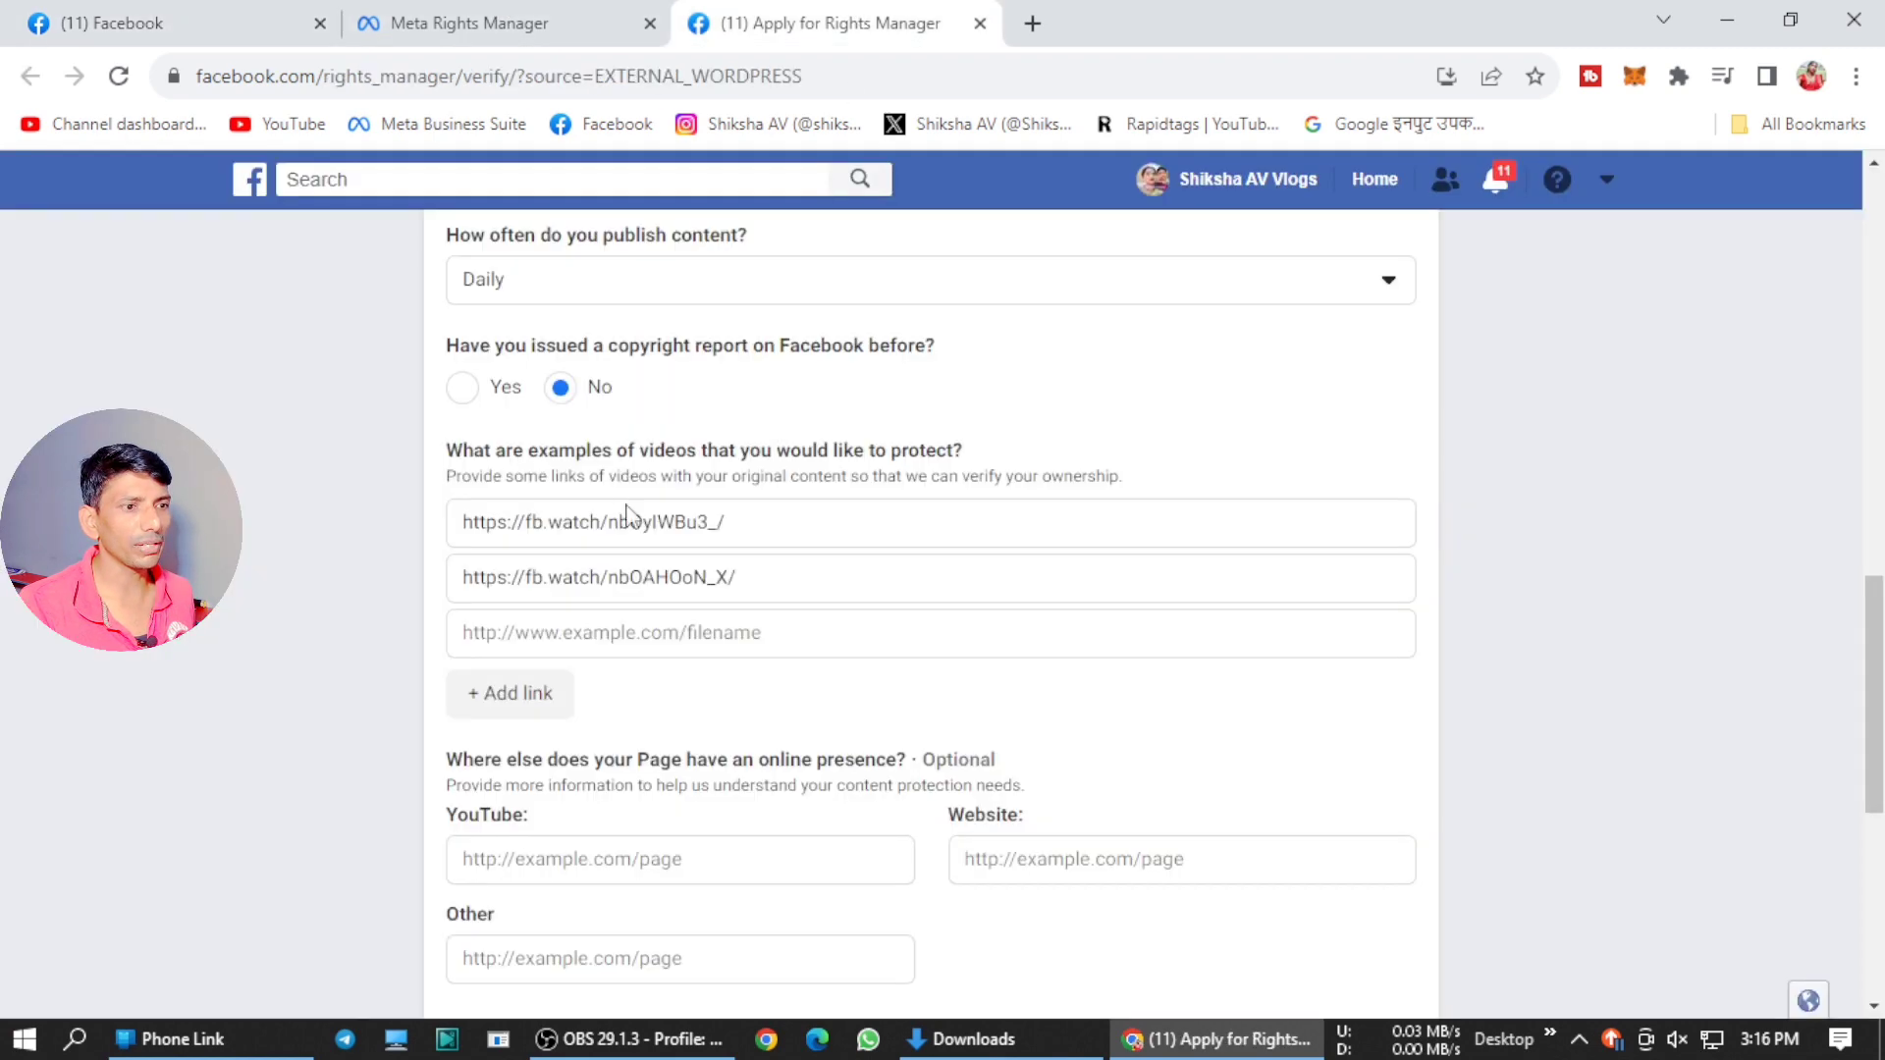
left_click(653, 634)
key("ctrl+v")
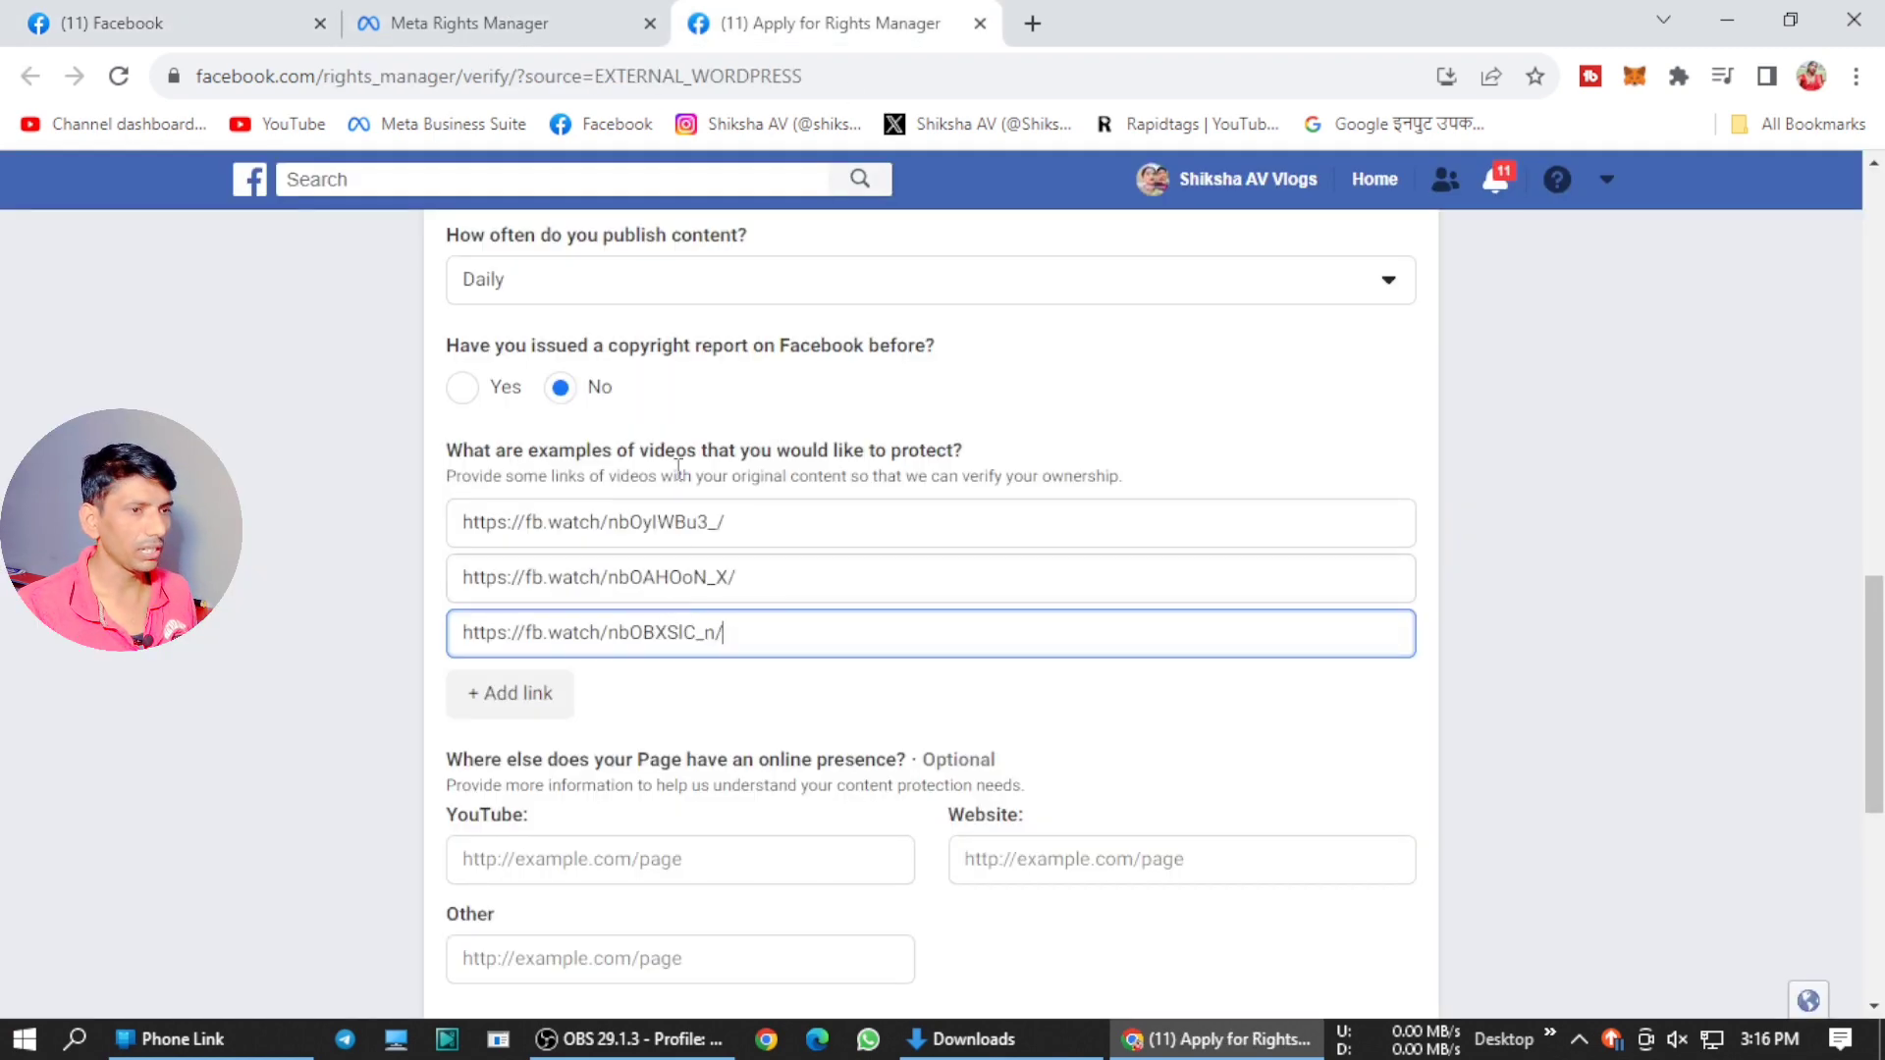
Return to the Page's Videos list and open the 8:40 video "चटपटा आम का अचार किस किस को पसंद है"
left_click(197, 16)
left_click(49, 189)
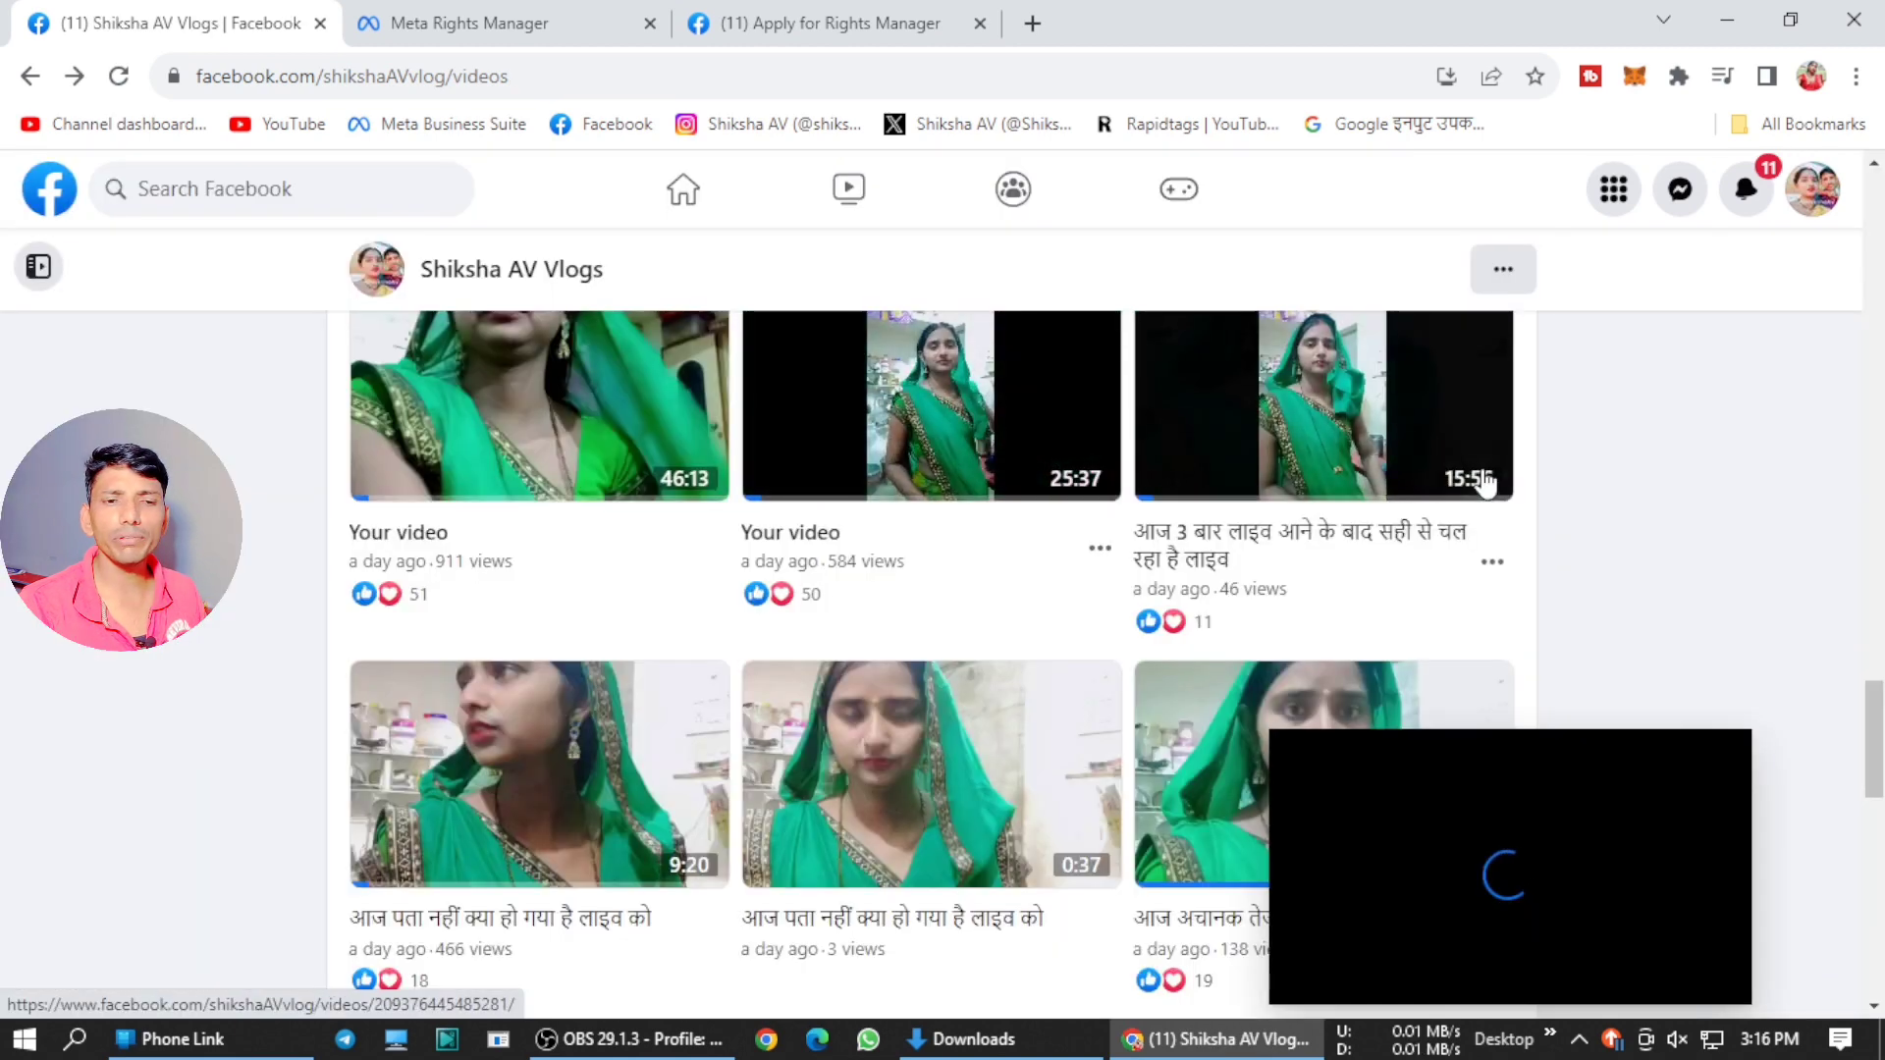
left_click(1720, 558)
scroll(1708, 500, "down", 9)
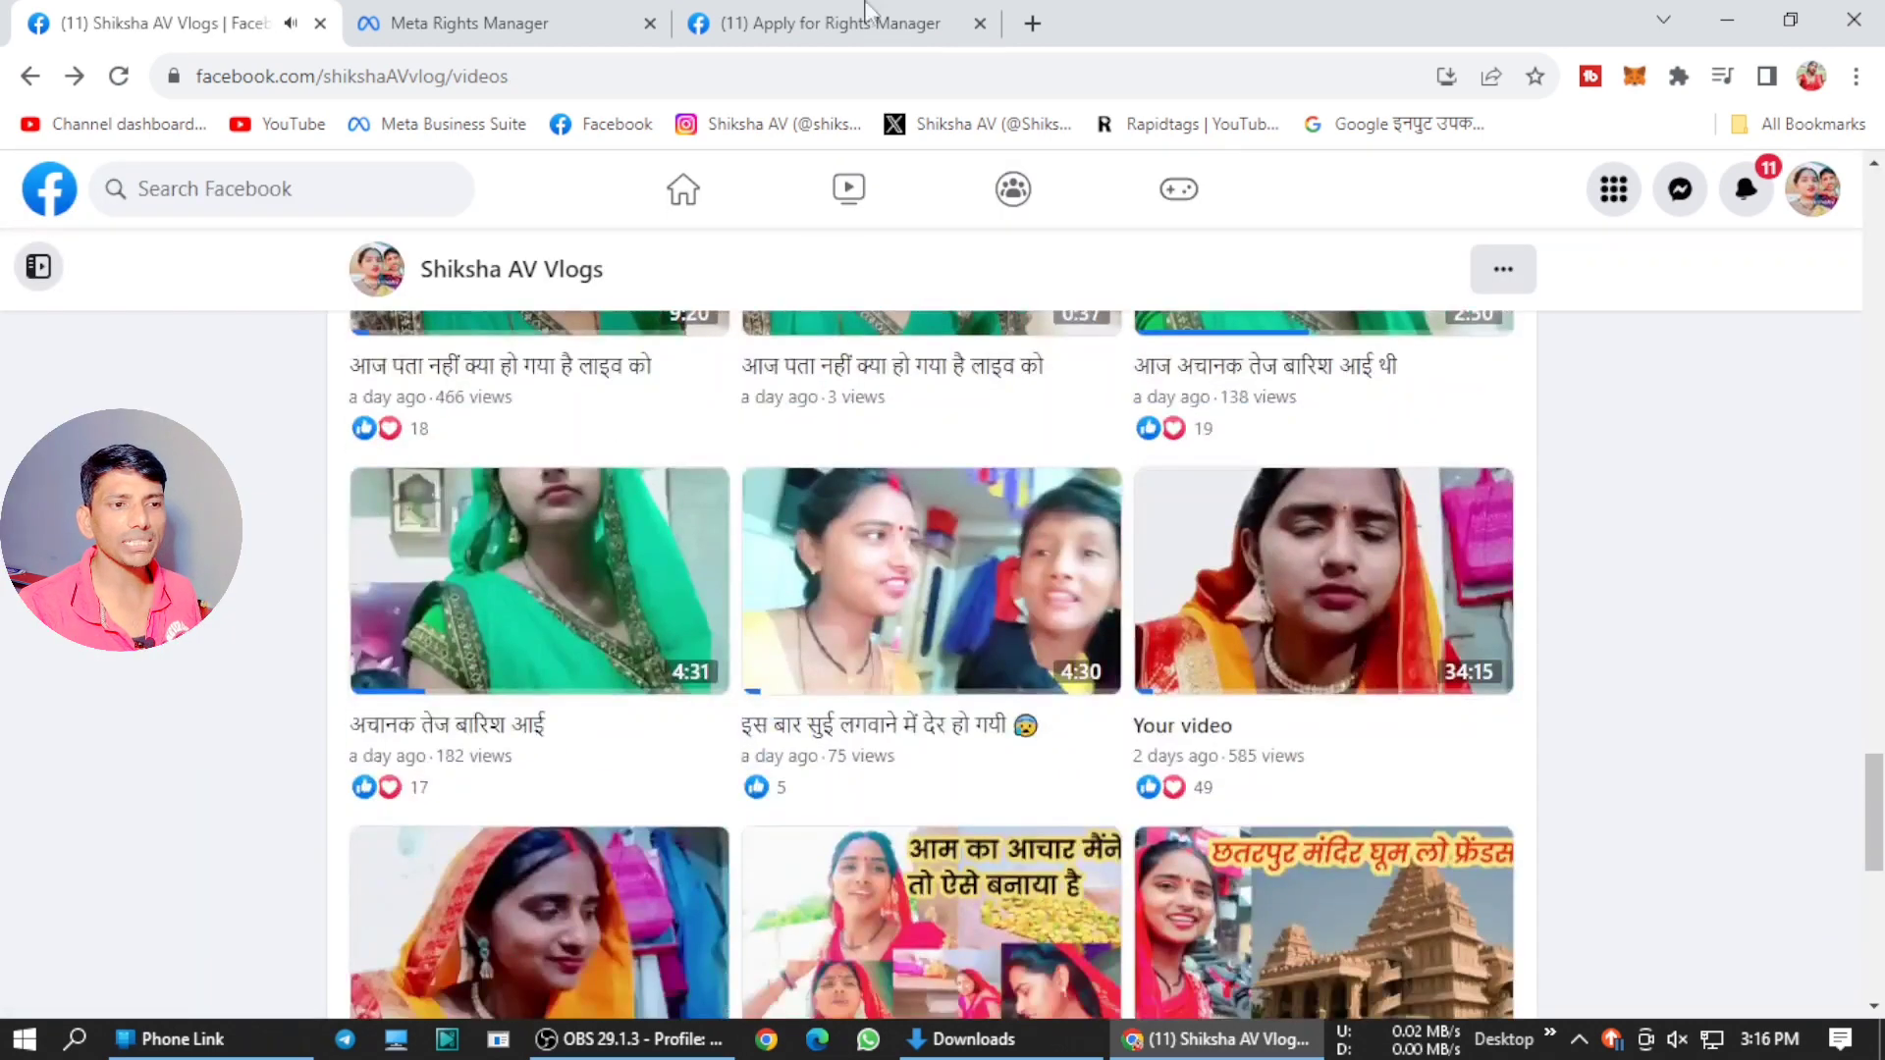
scroll(1666, 642, "down", 3)
left_click(1100, 562)
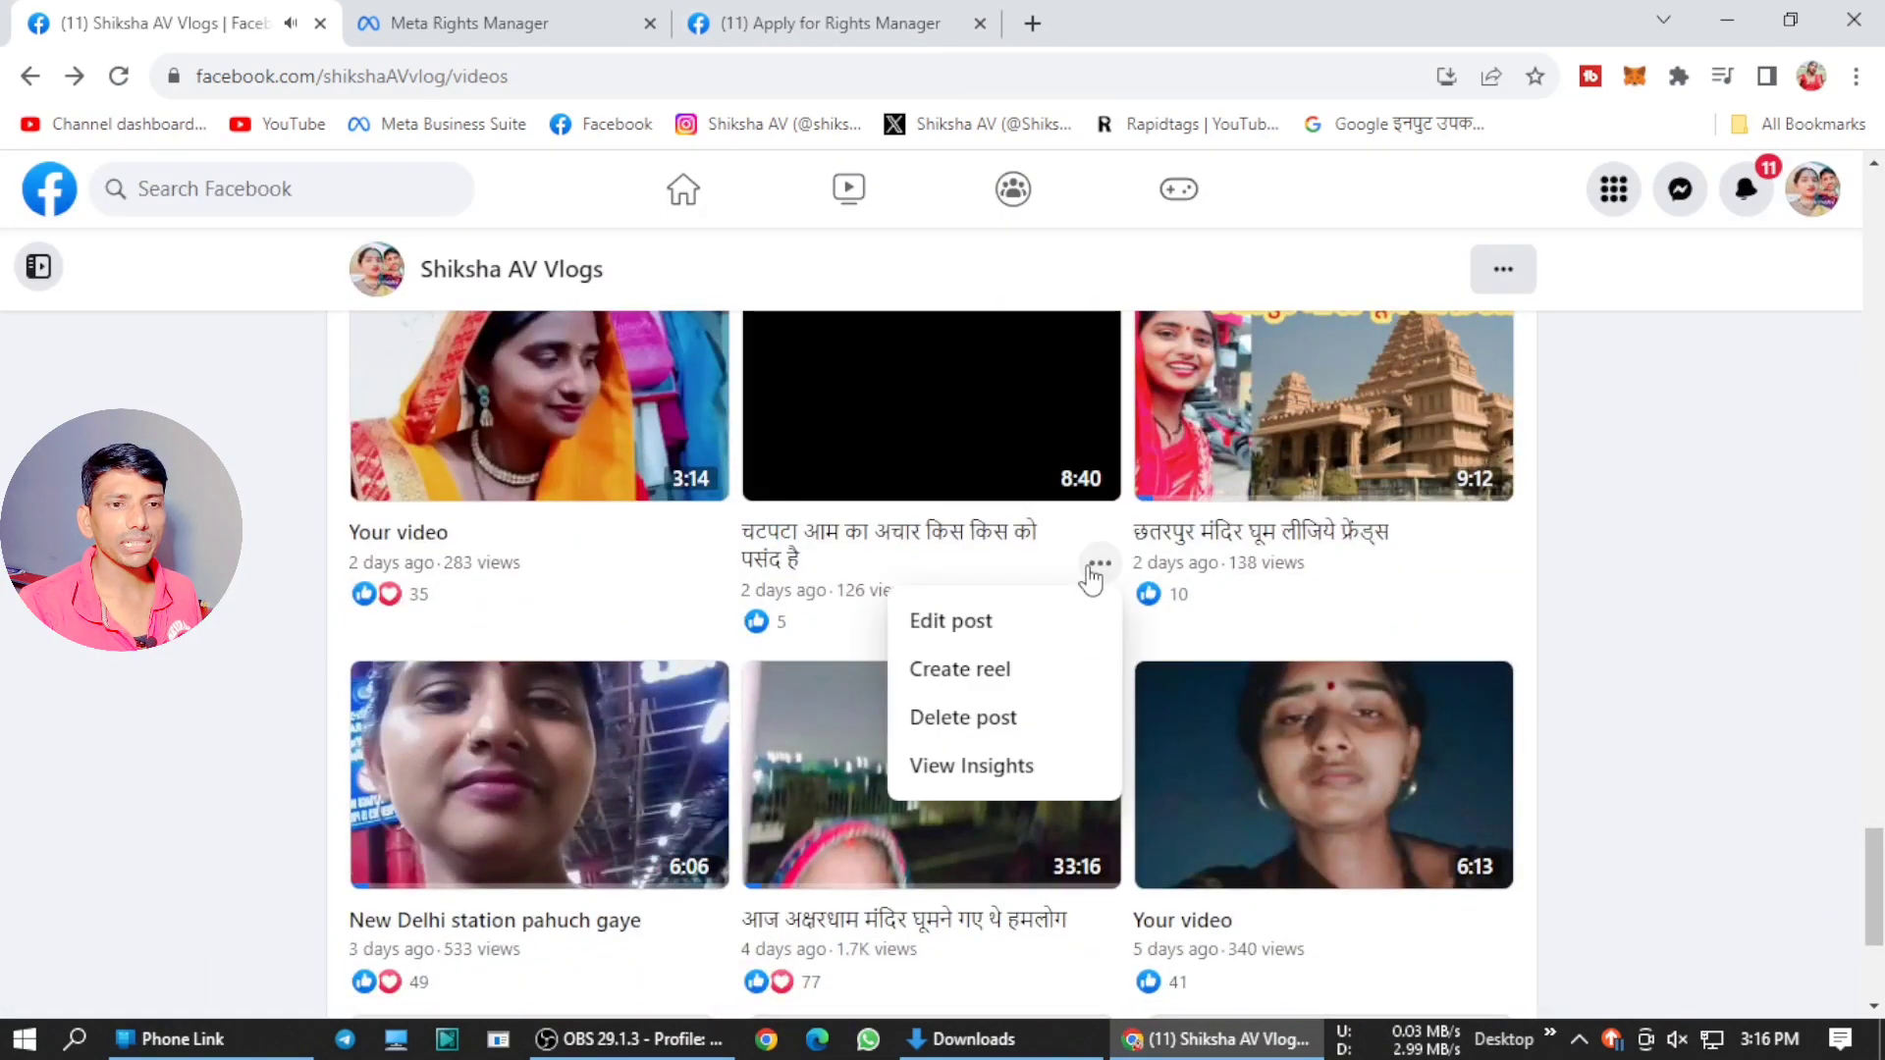
left_click(1075, 383)
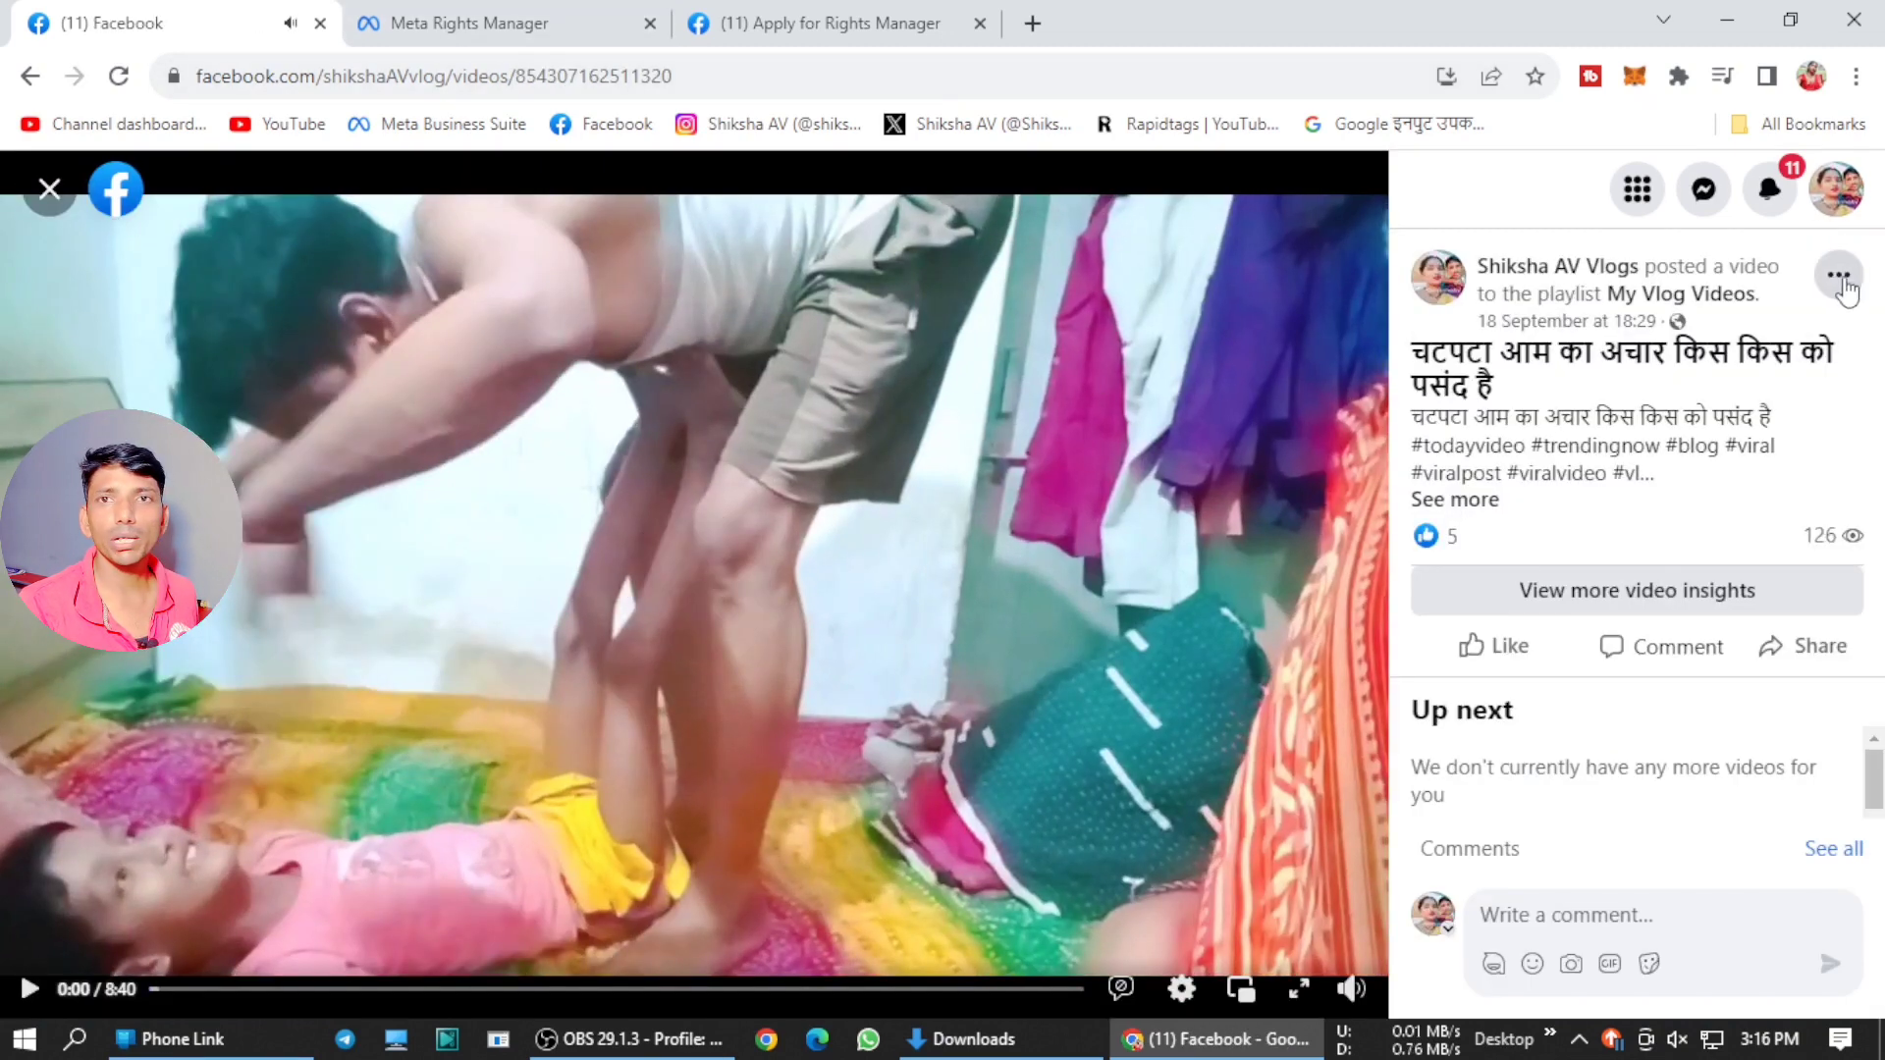
Copy the mango pickle video's share link, add a fourth example link field to the form and paste the link there
left_click(1845, 288)
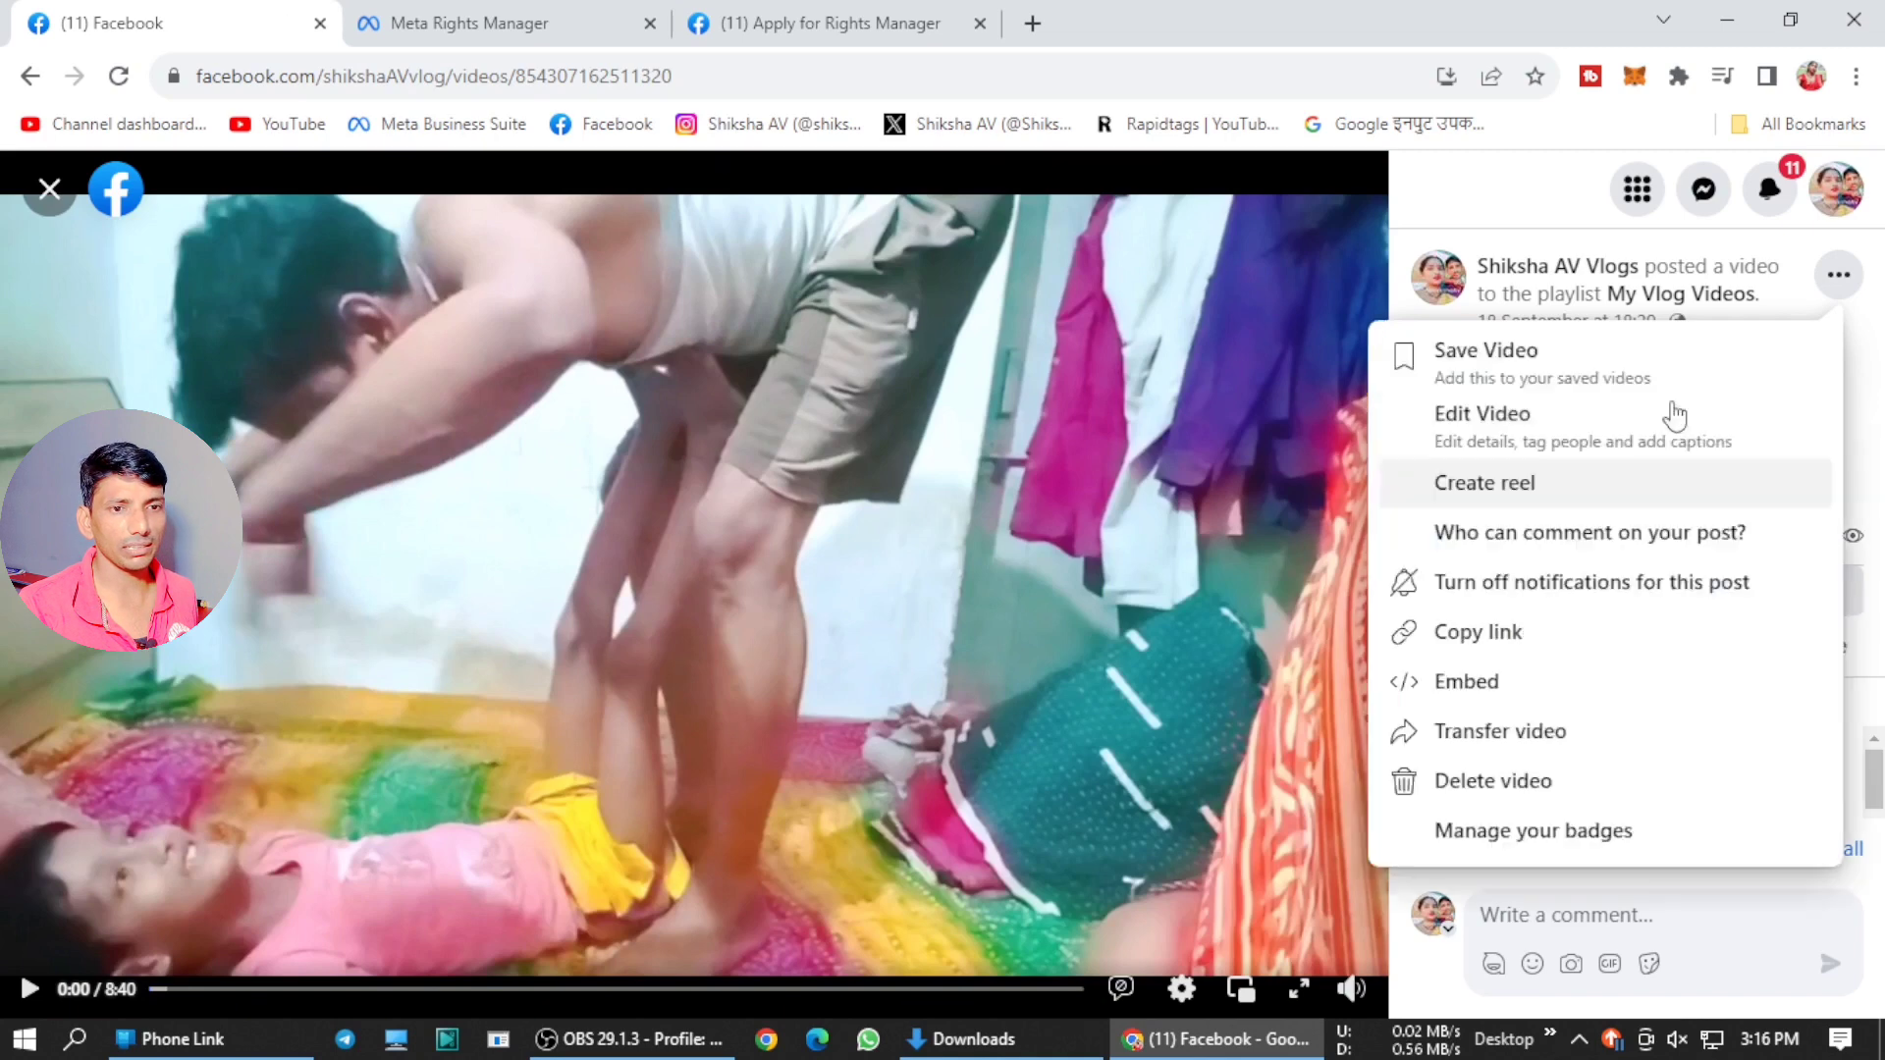
left_click(1481, 636)
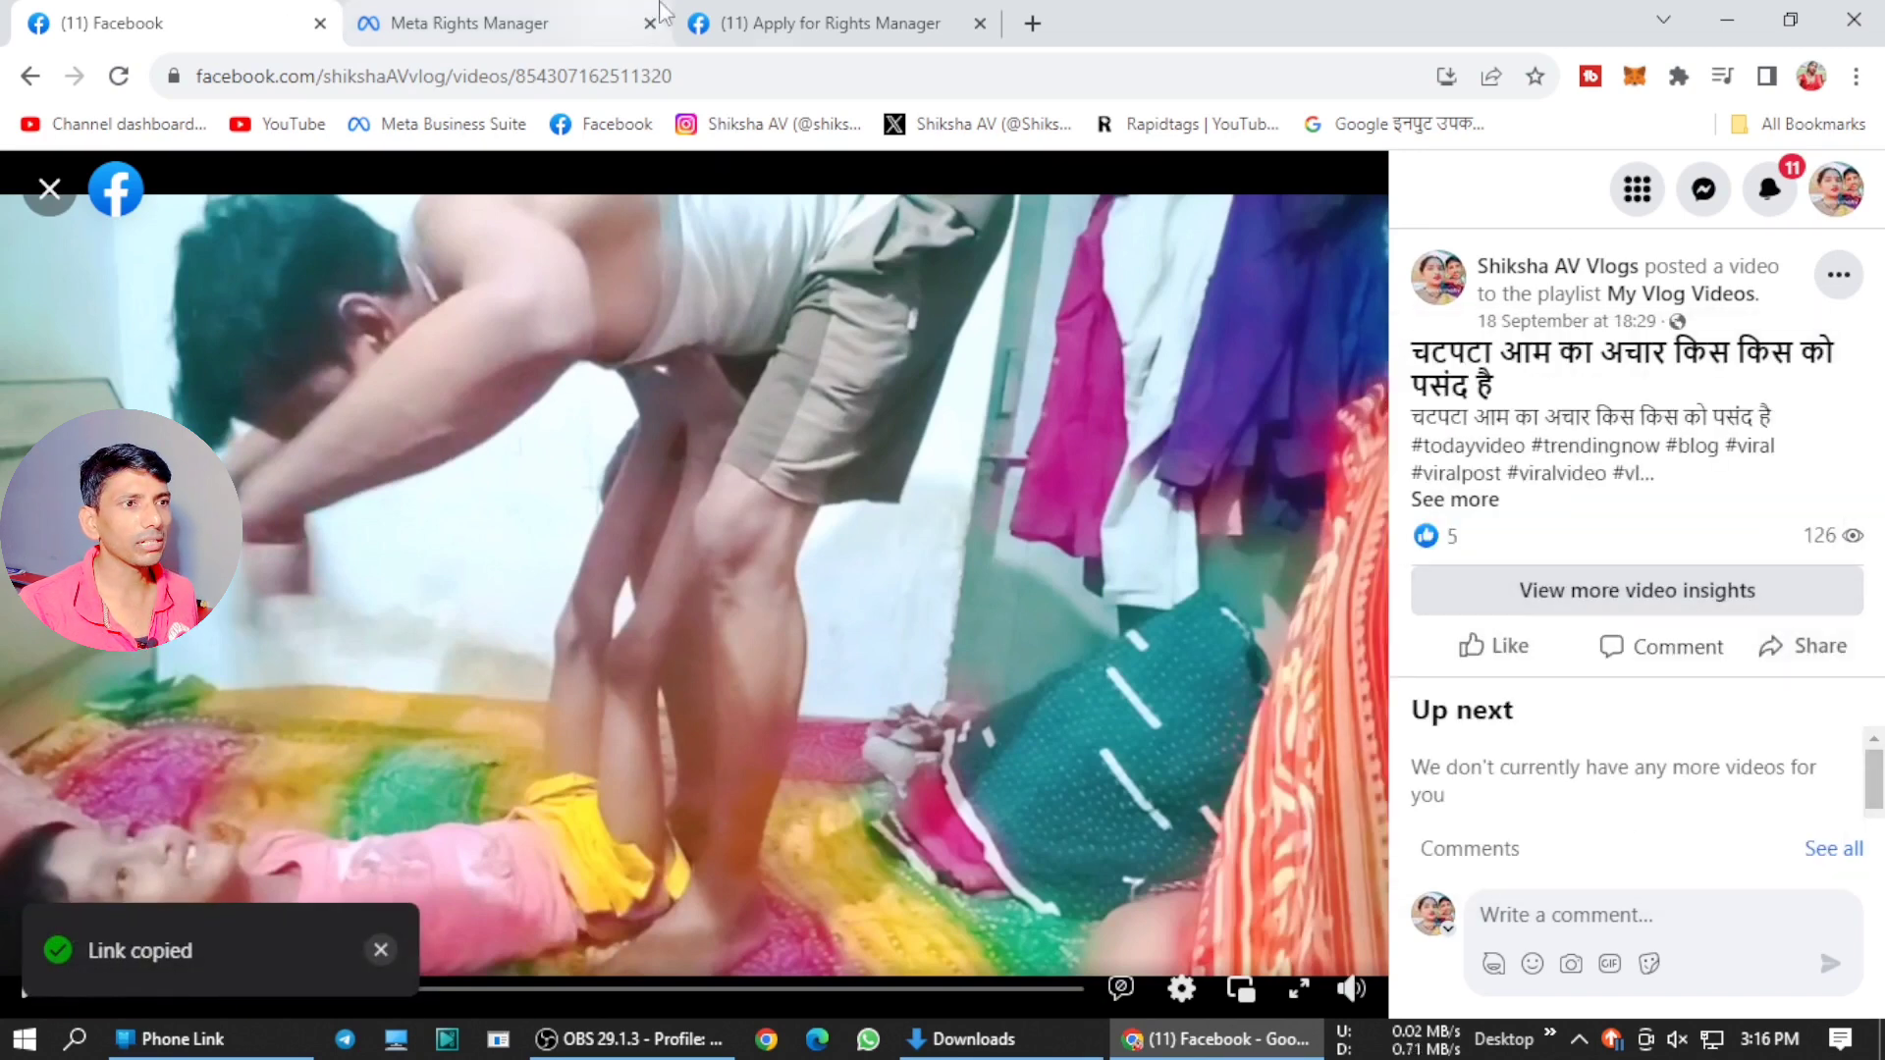
left_click(731, 23)
key("ctrl+v")
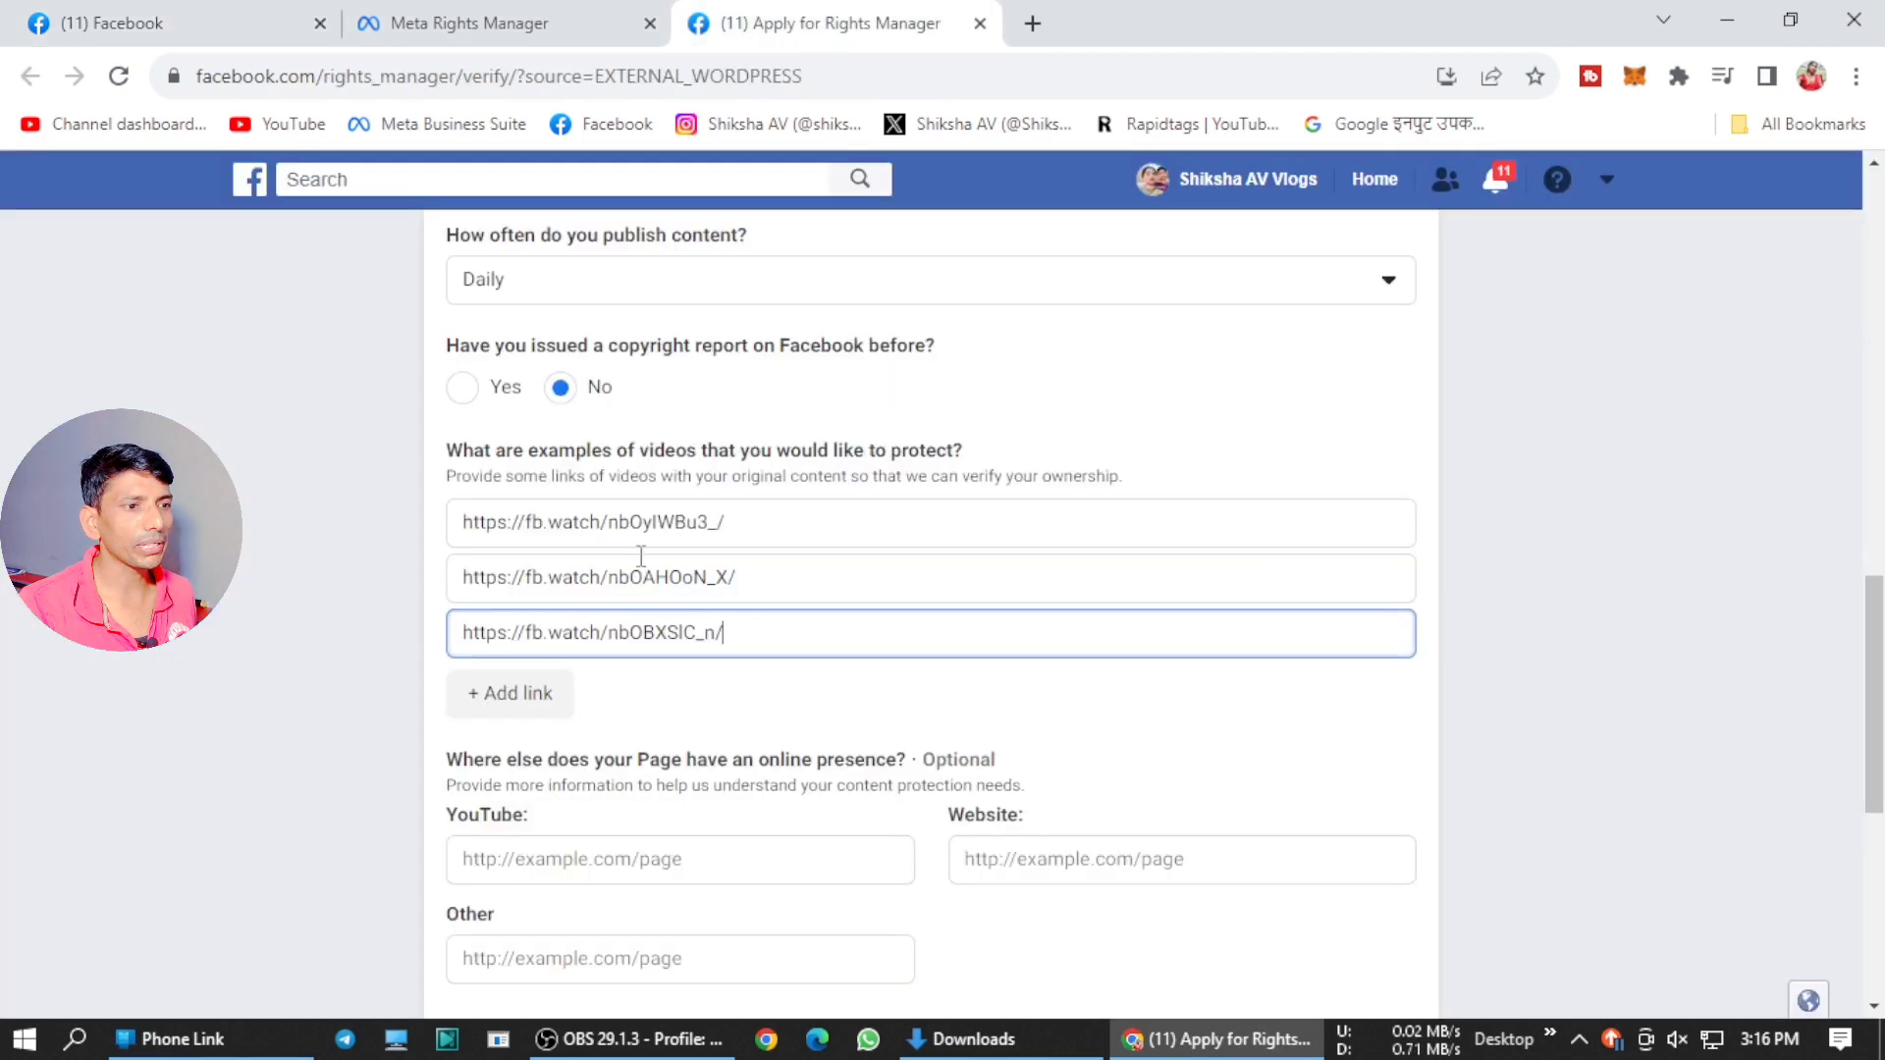
left_click(518, 699)
left_click(609, 678)
key("ctrl+v")
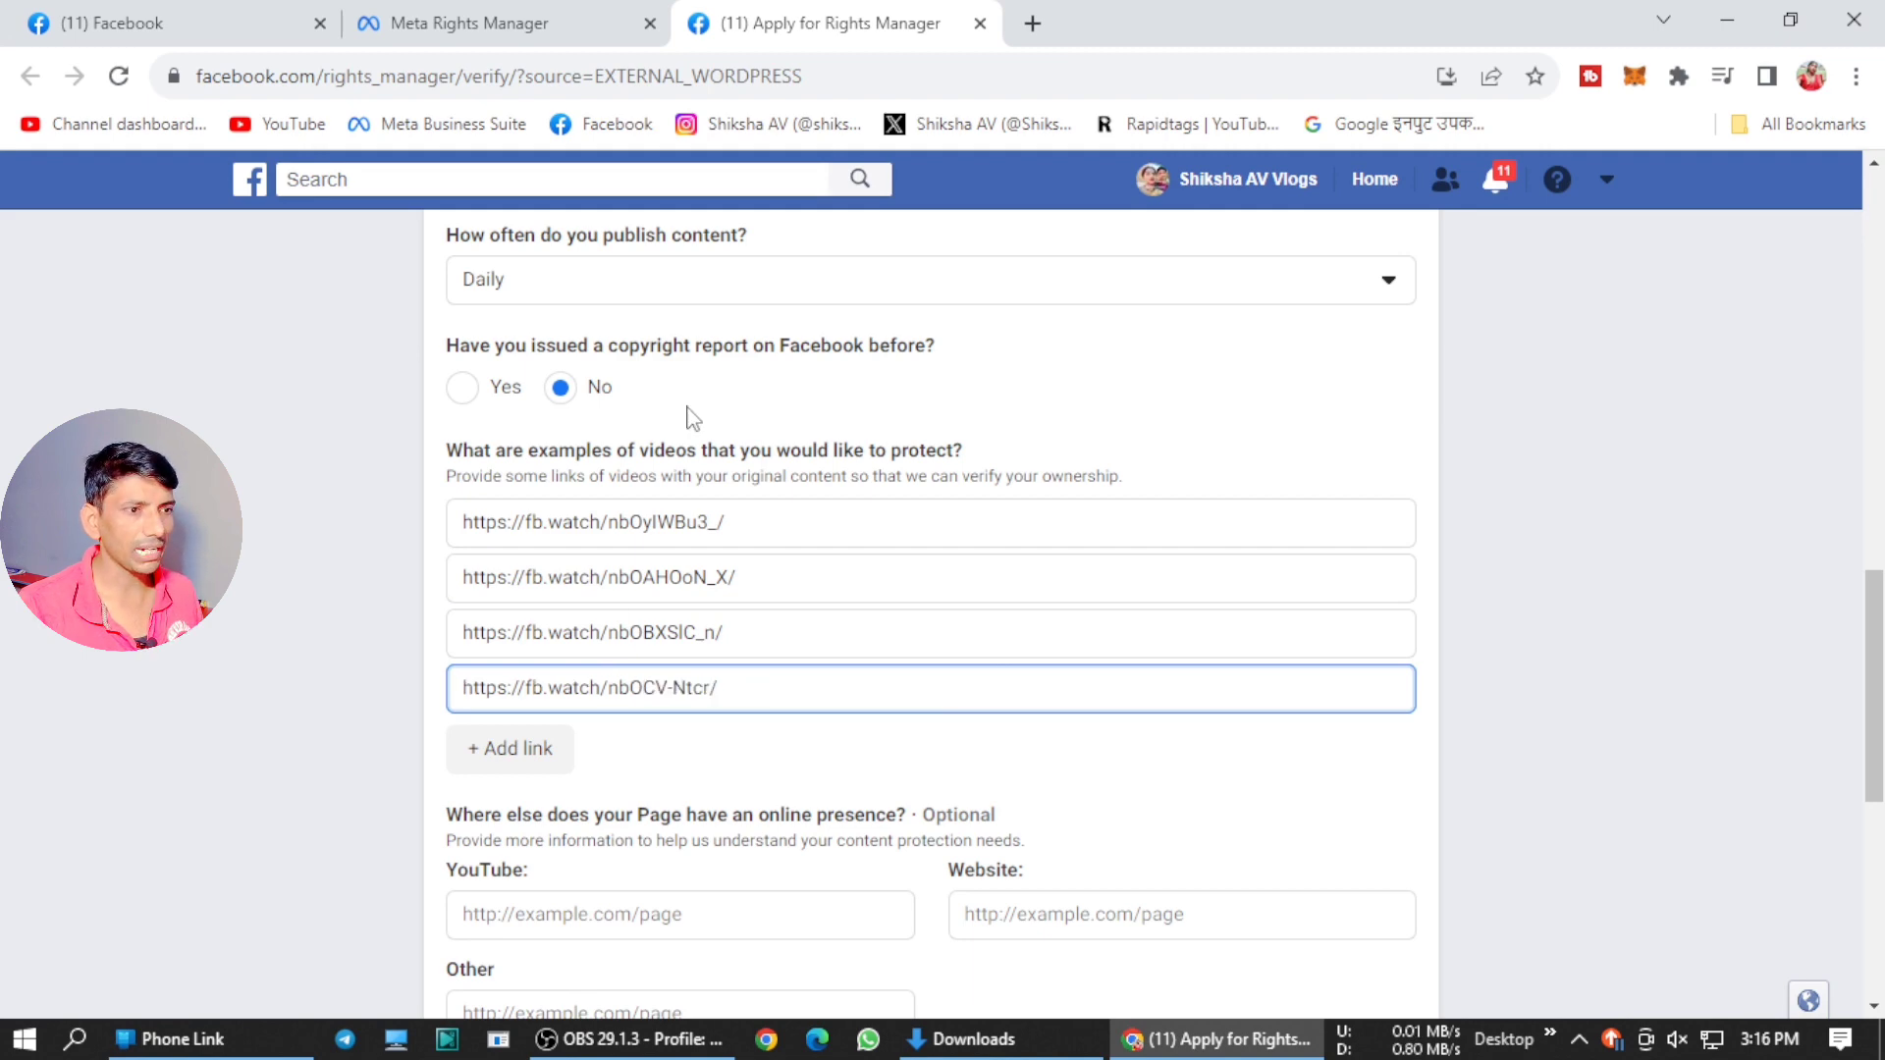
Return to the Page's Videos list and open the 9:12 video "छतरपुर मंदिर घूम लीजिये फ्रेंड्स"
left_click(179, 21)
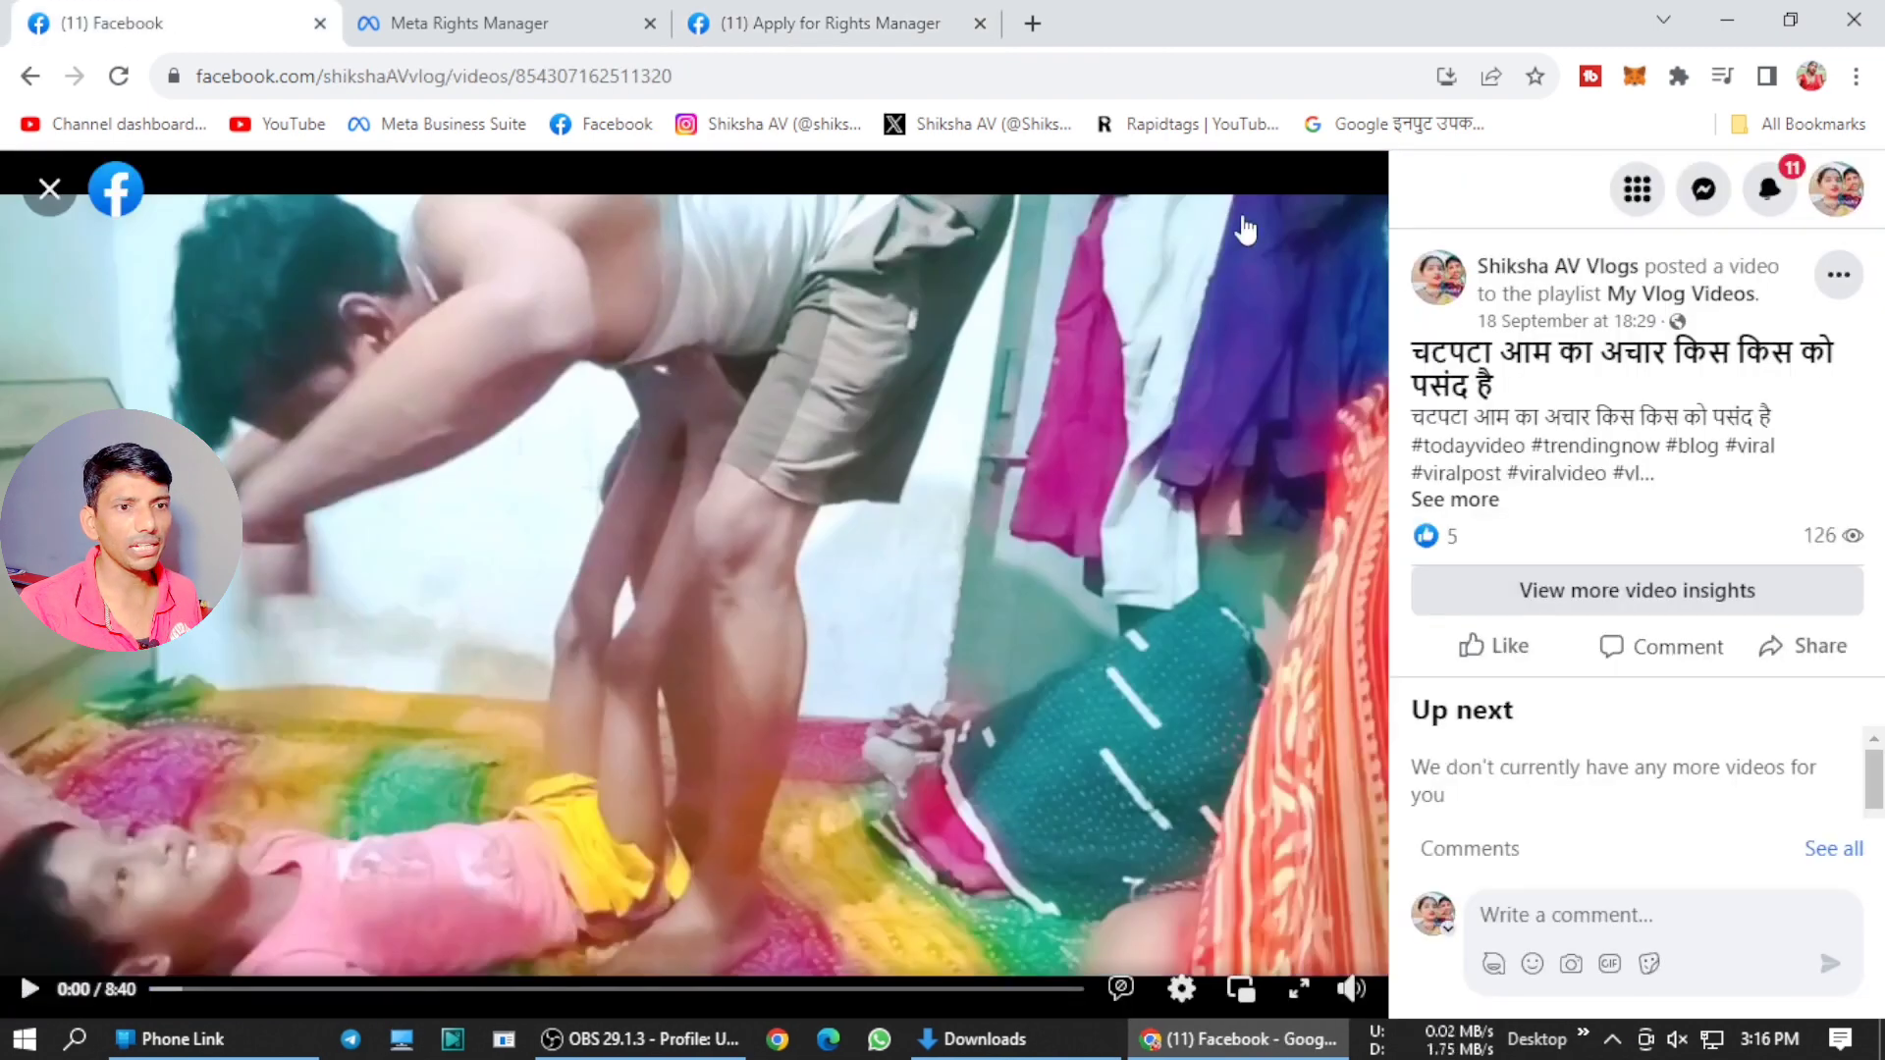
left_click(46, 192)
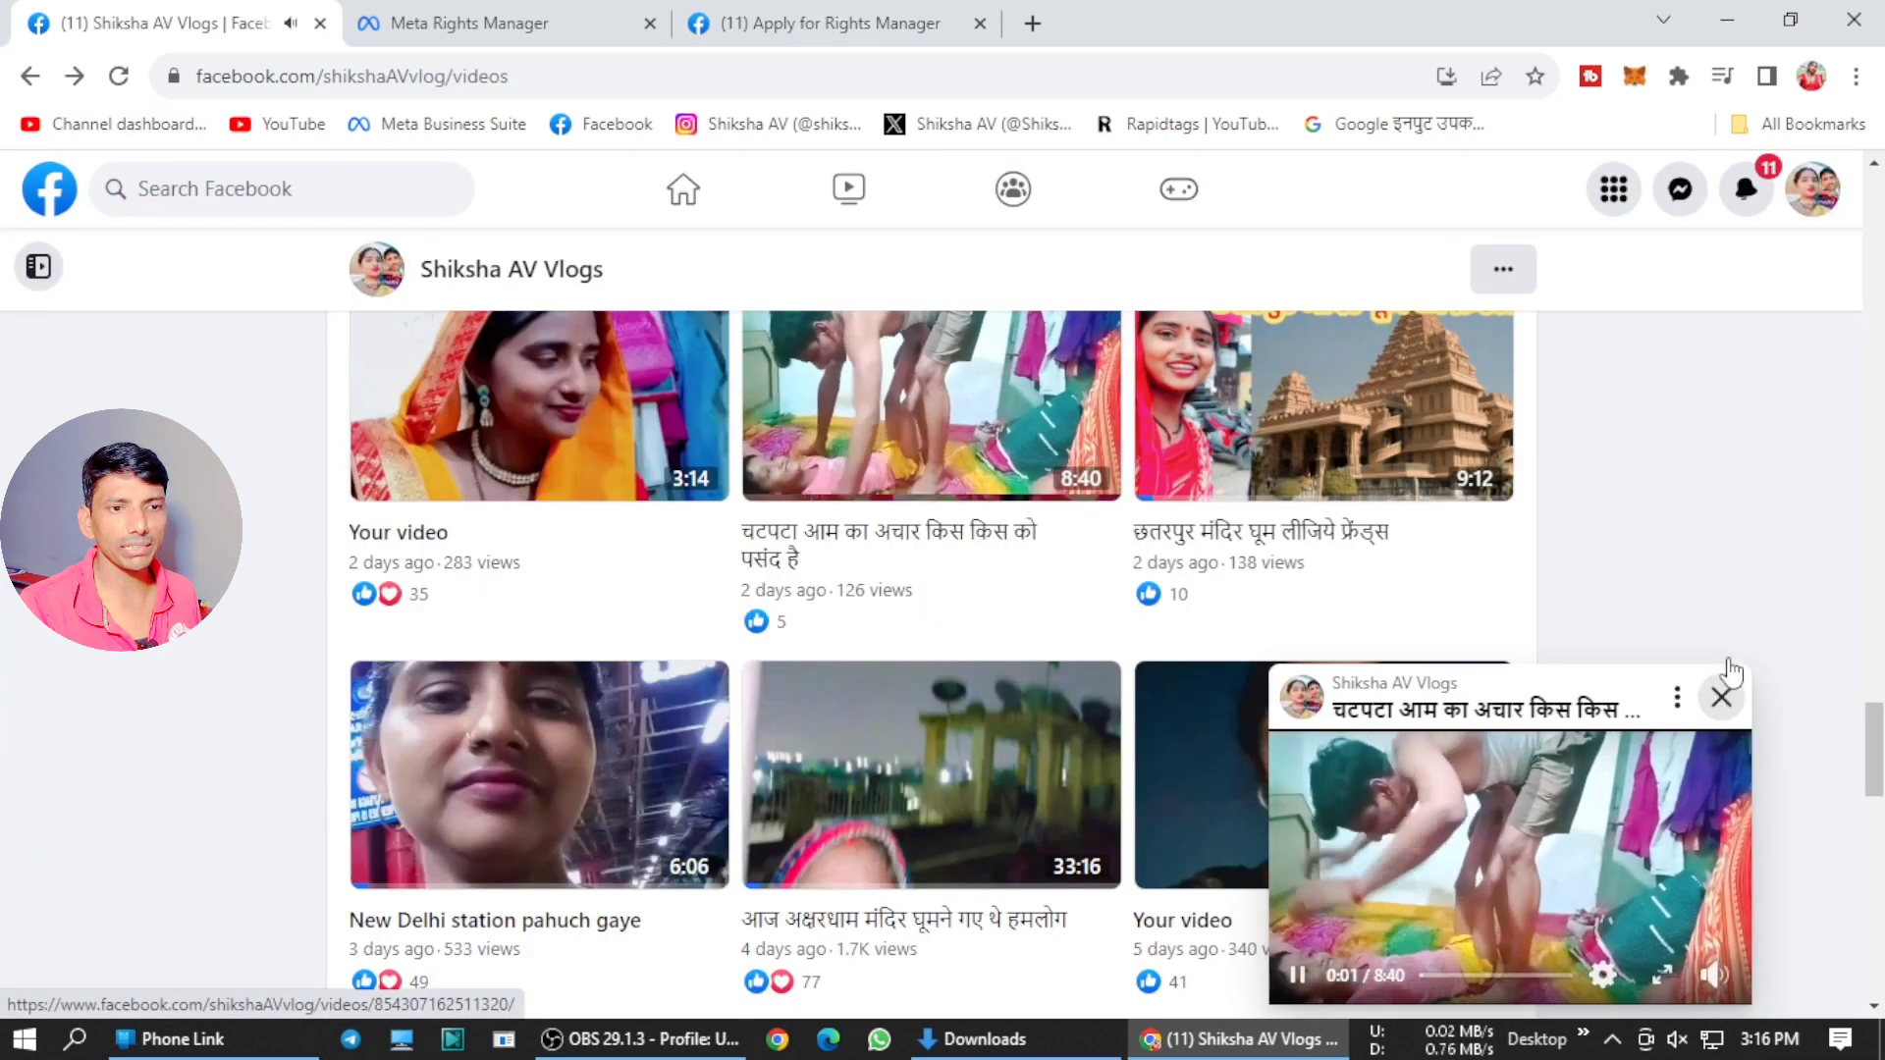
left_click(1723, 697)
scroll(1704, 534, "down", 15)
scroll(1704, 534, "down", 7)
scroll(1456, 521, "up", 15)
scroll(1422, 550, "up", 7)
scroll(1556, 576, "down", 3)
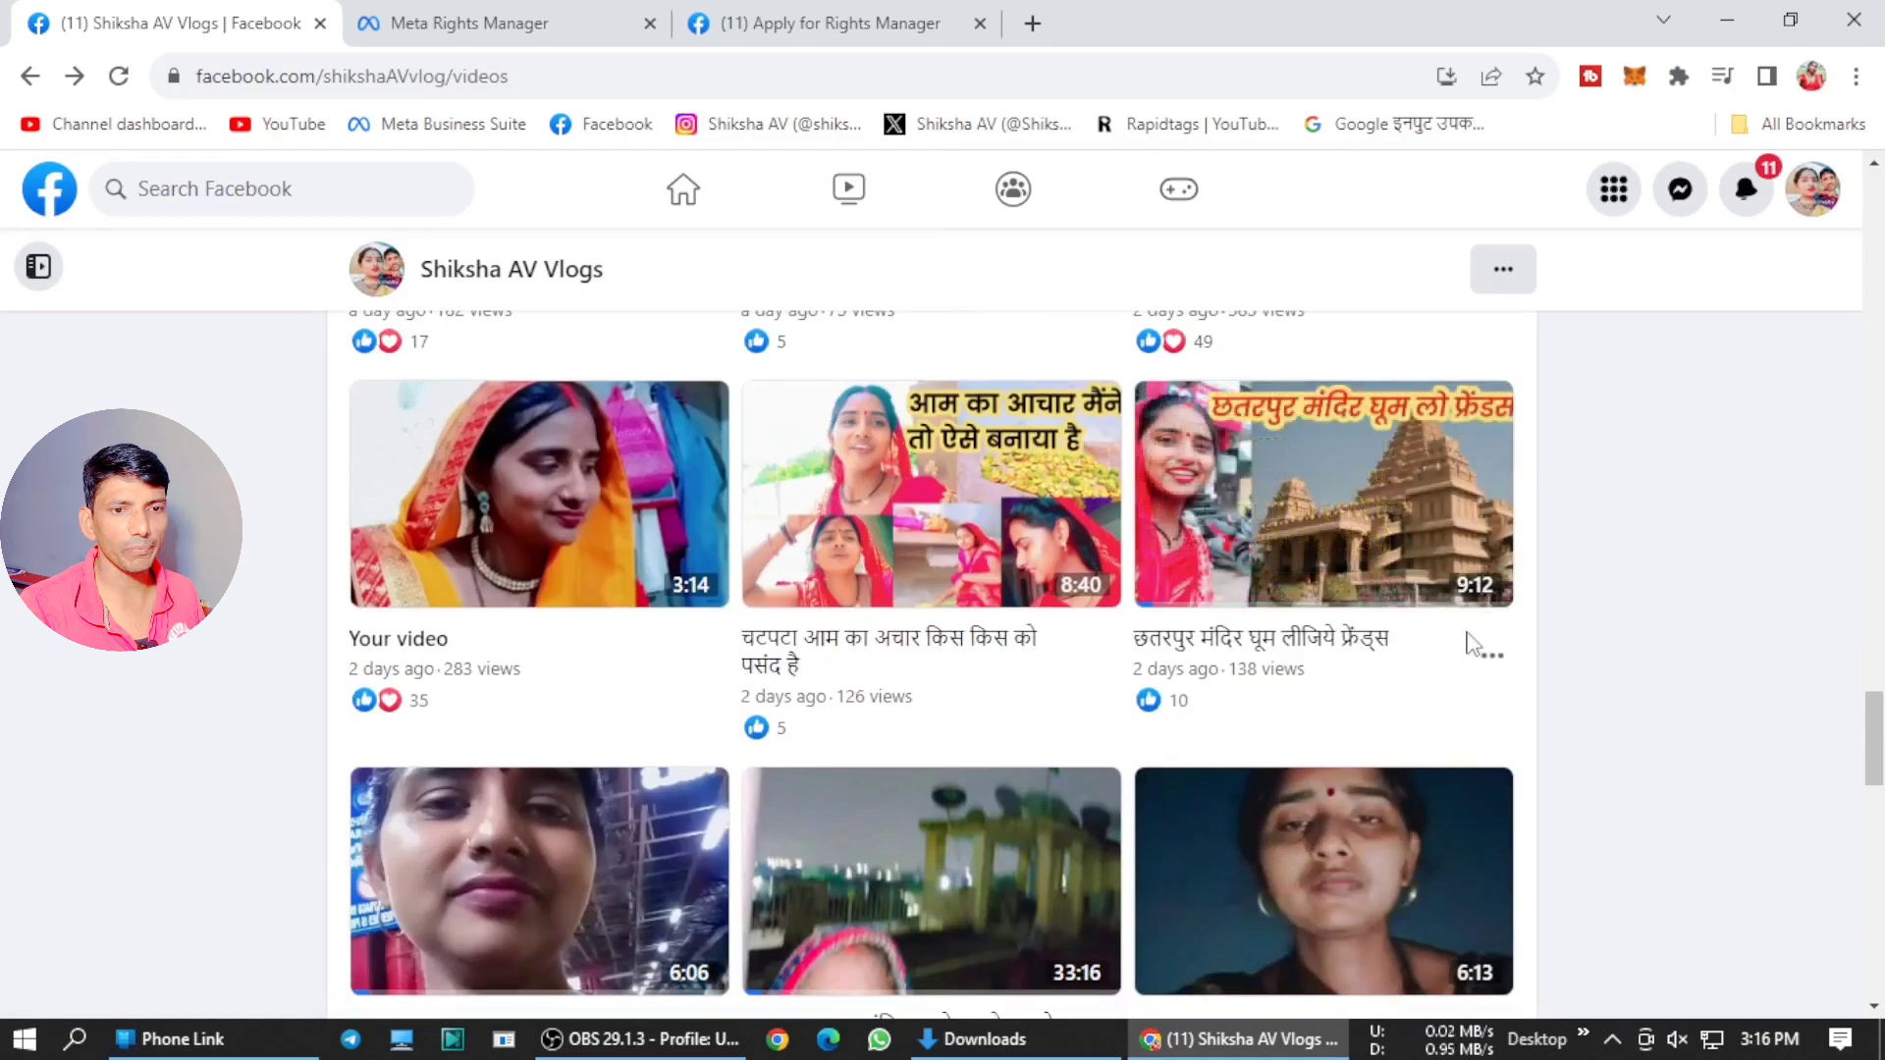
left_click(1335, 466)
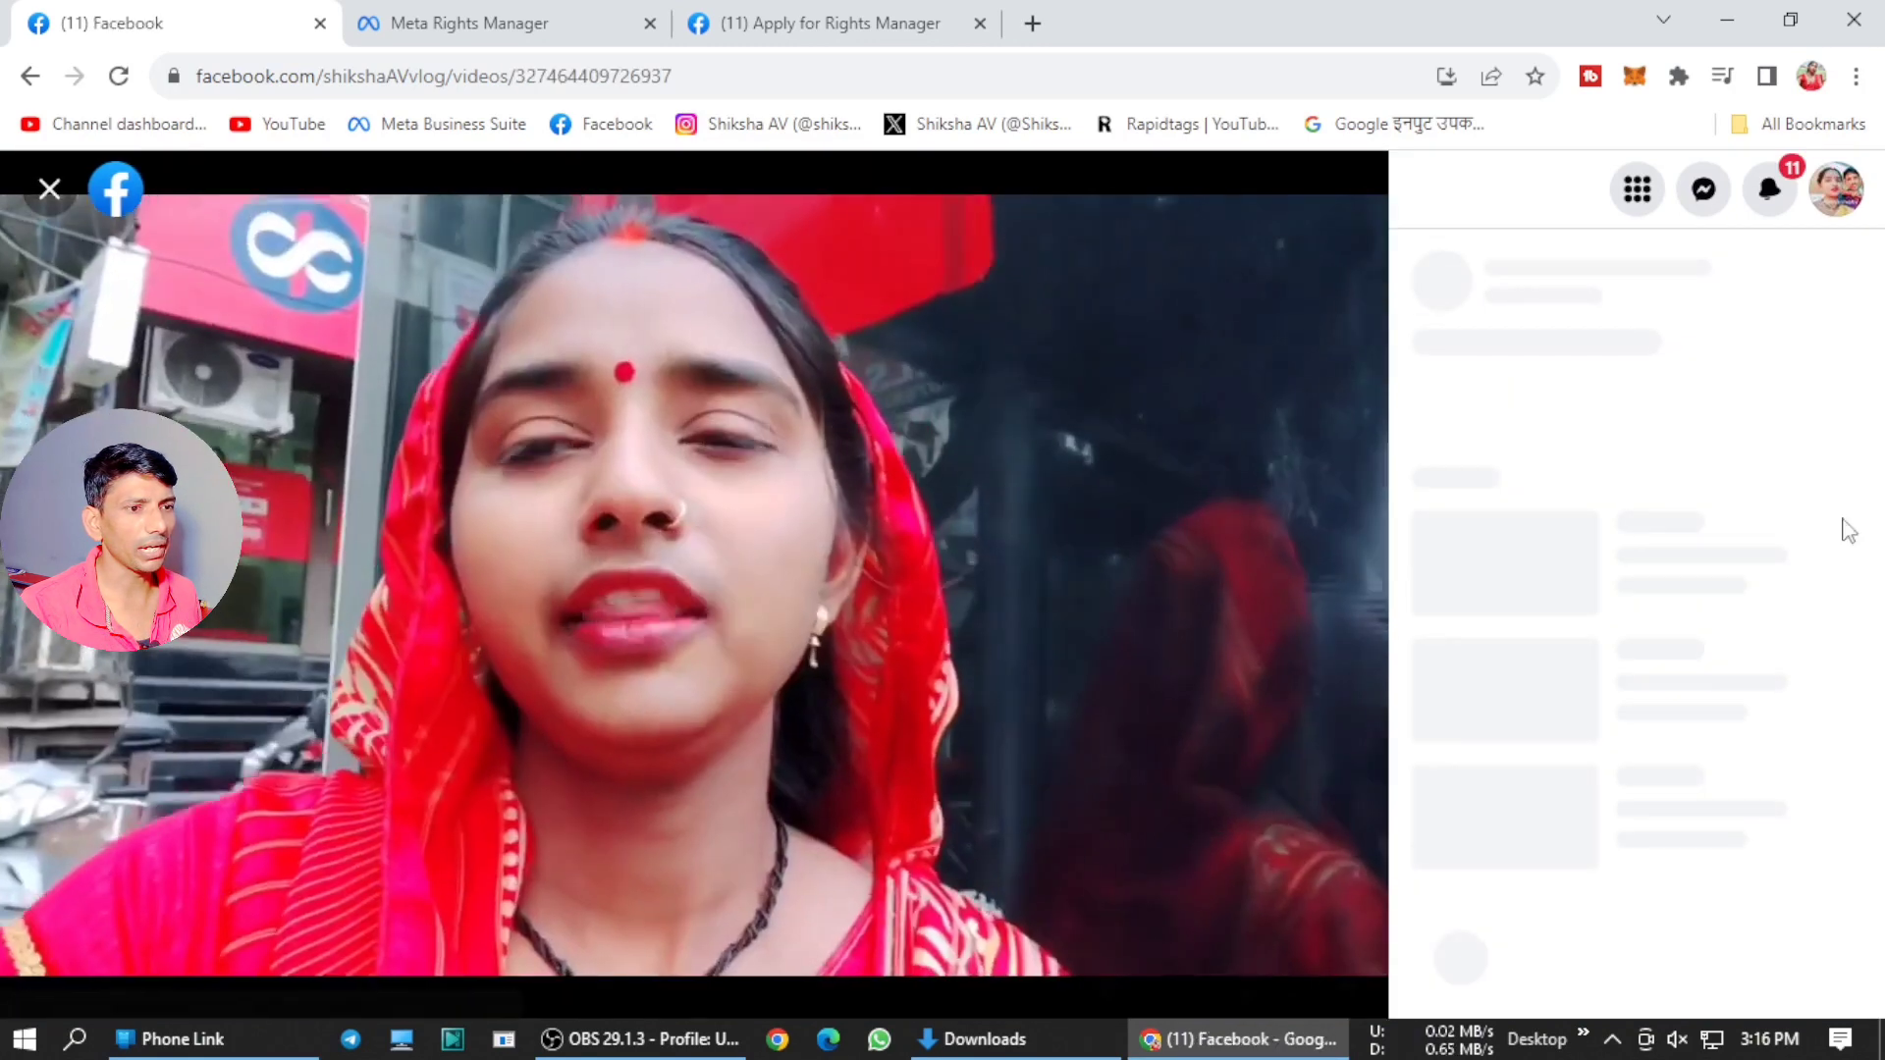
Copy the temple video's share link, add a fifth example link field to the form and paste the link there
left_click(1837, 275)
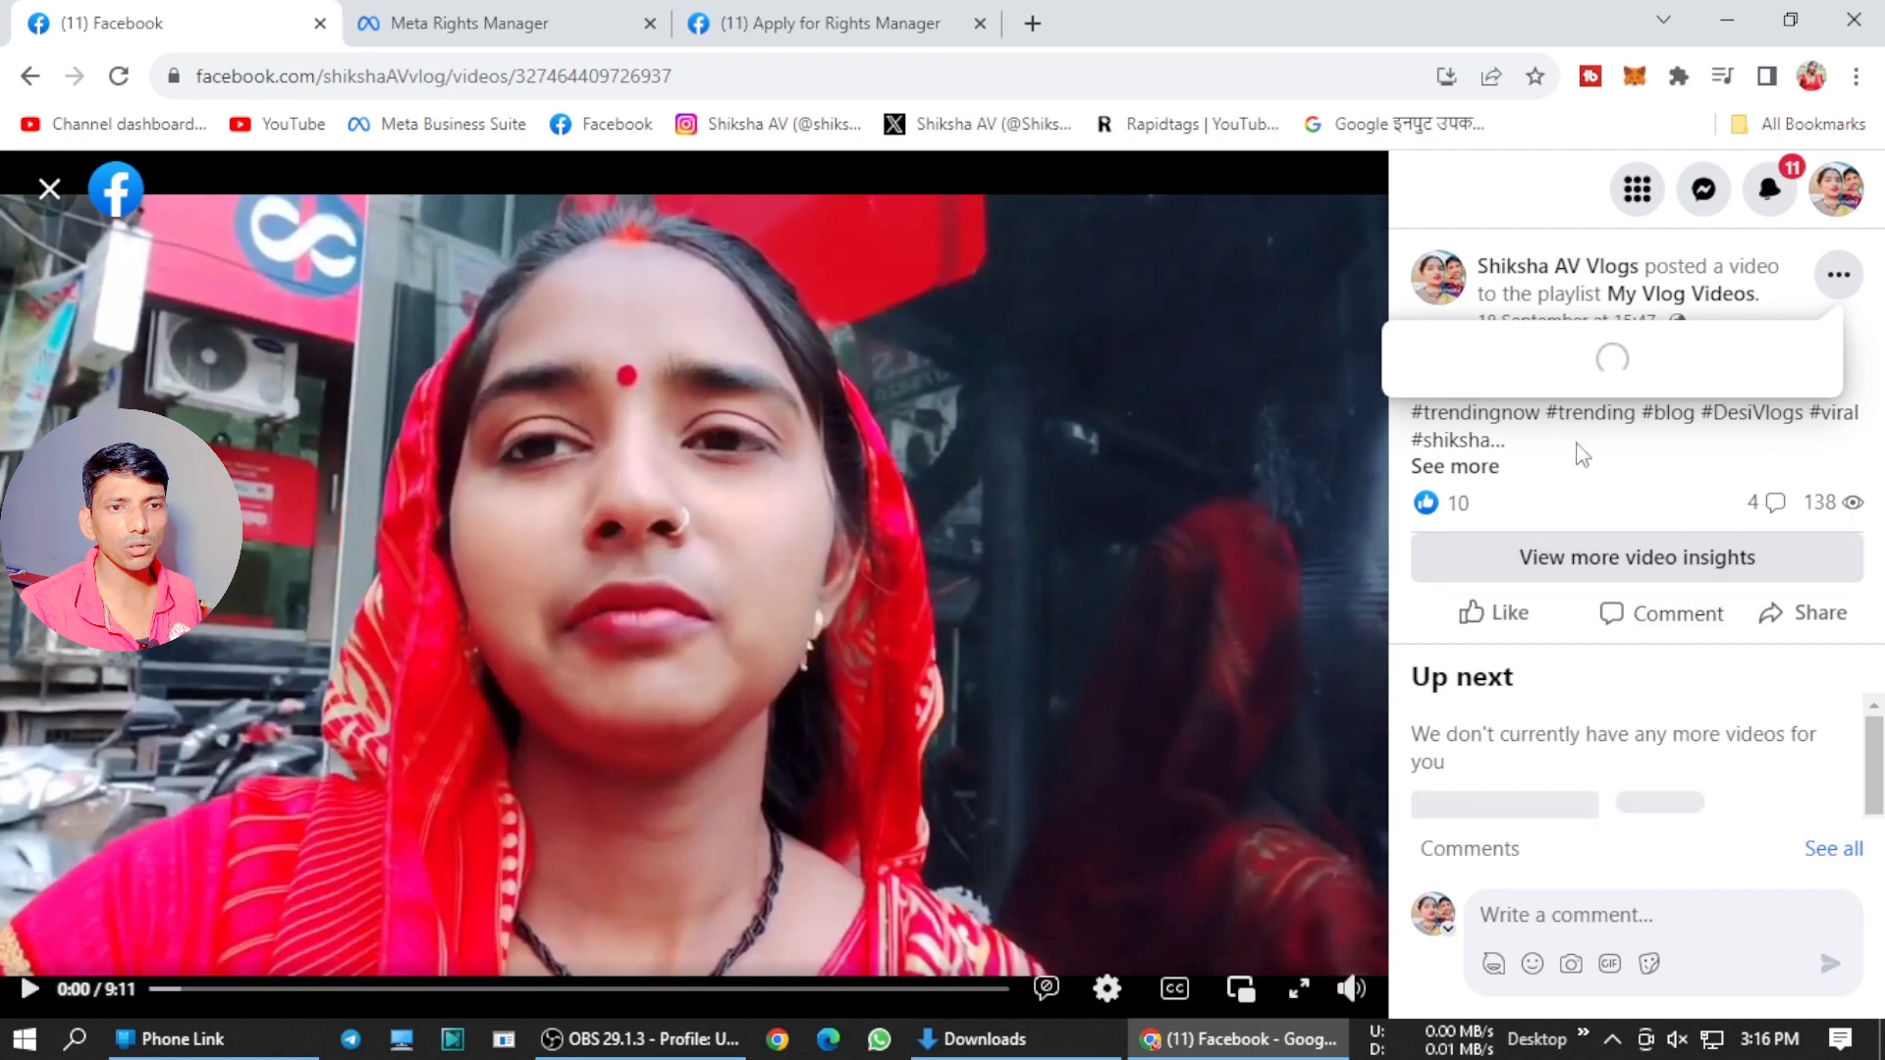
left_click(1468, 627)
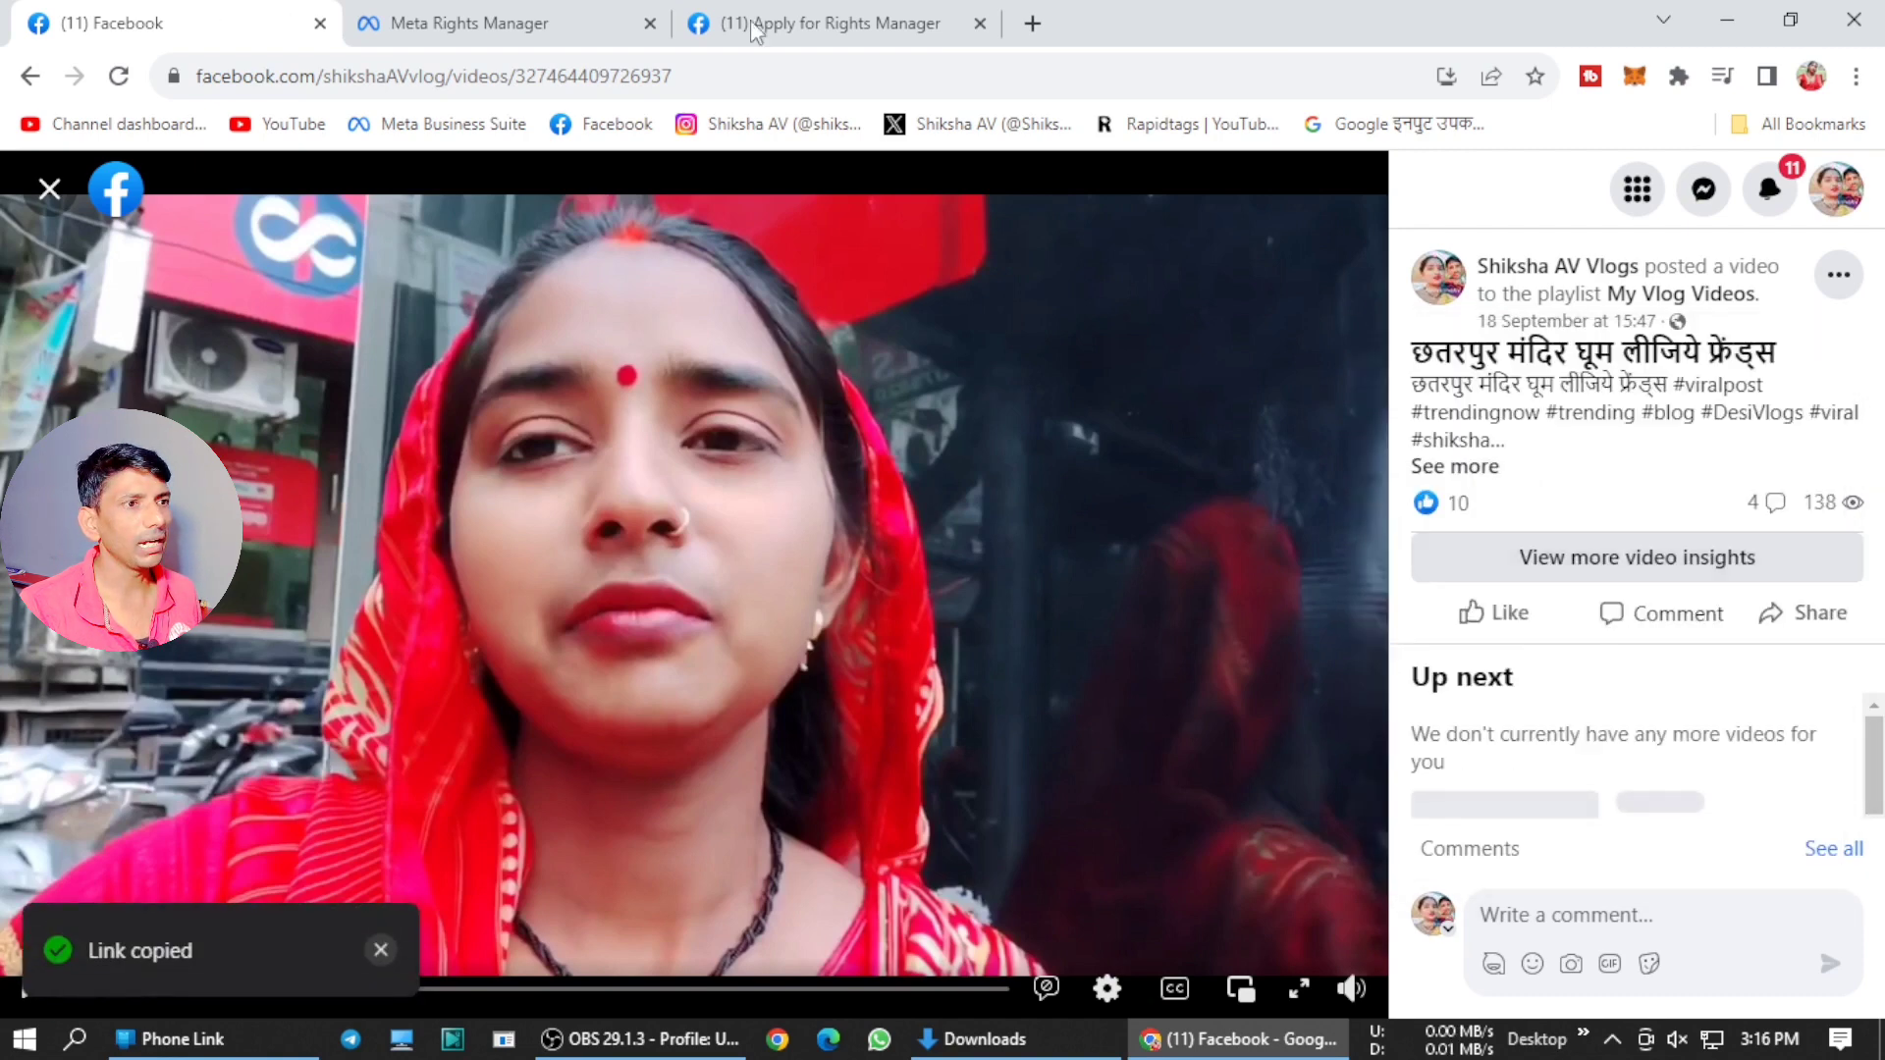
left_click(677, 35)
left_click(540, 761)
left_click(577, 755)
key("ctrl+v")
scroll(1193, 461, "down", 2)
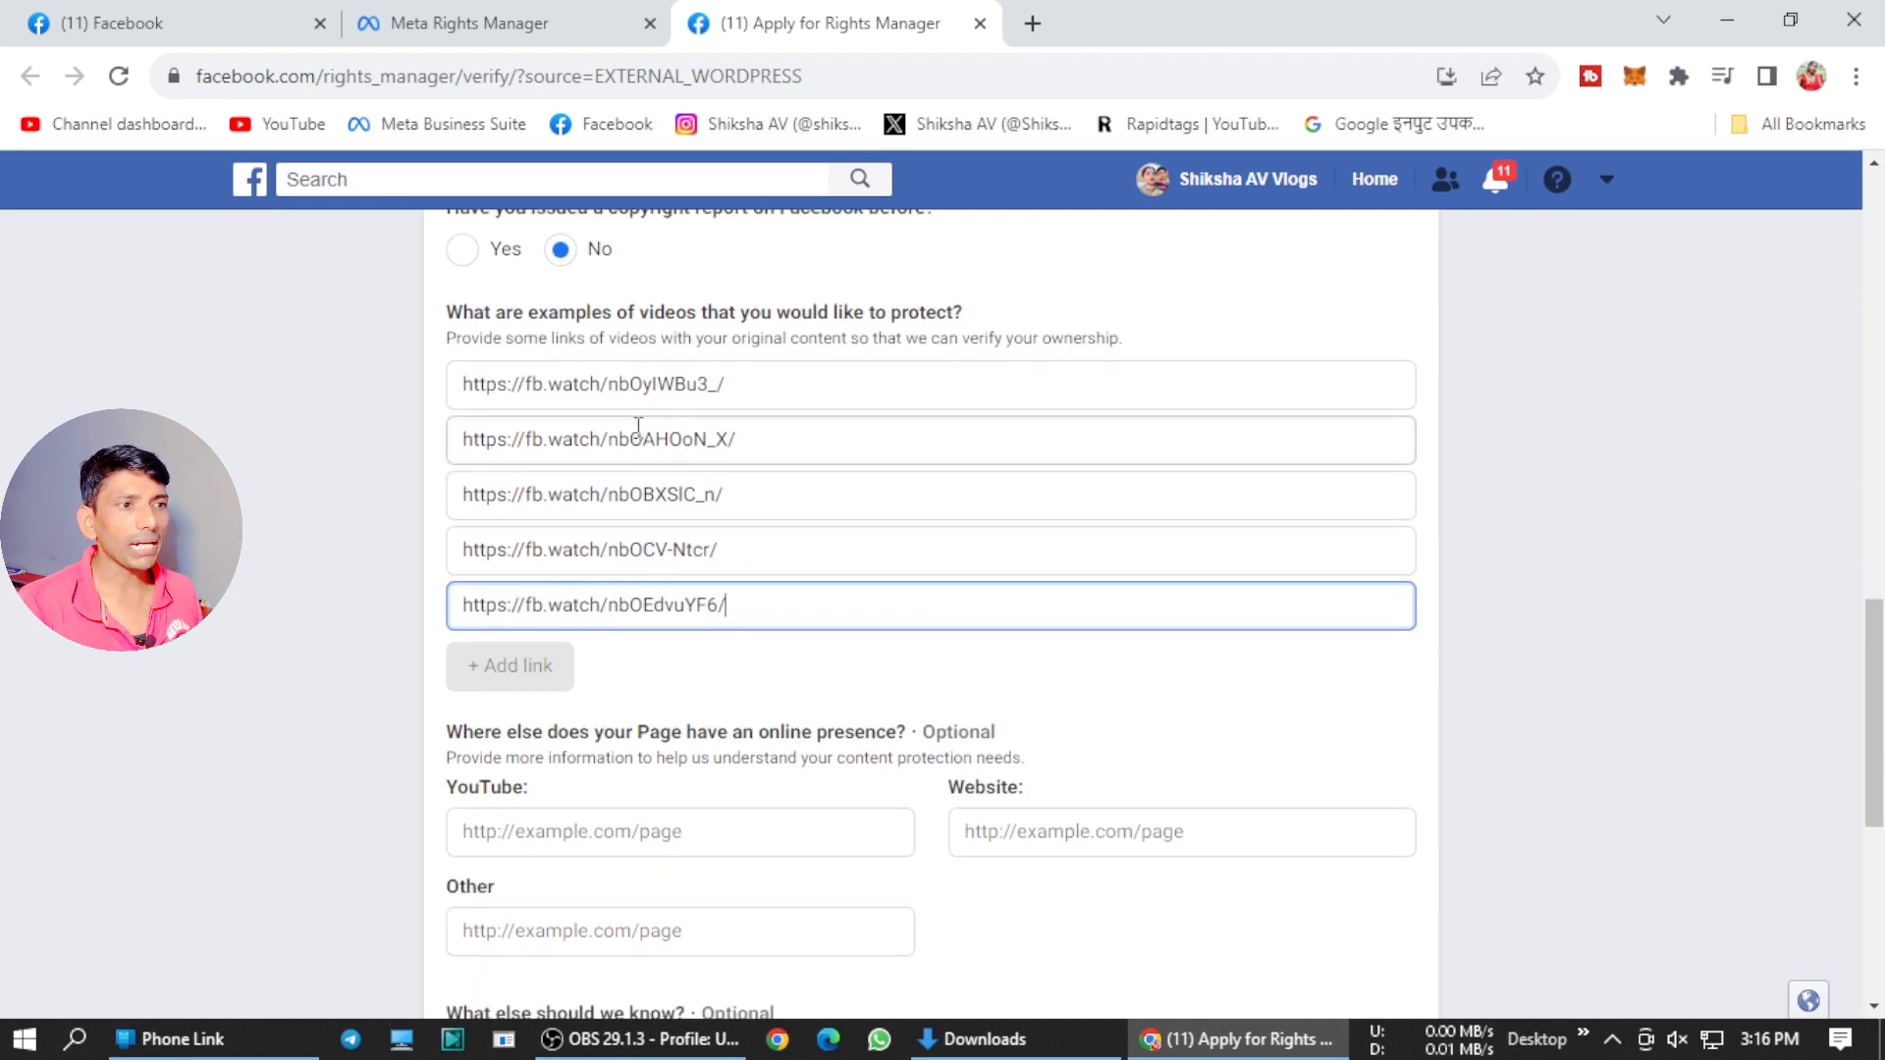
Go to the form's online presence section and open the Shiksha AV YouTube channel in a new browser tab
scroll(638, 427, "down", 1)
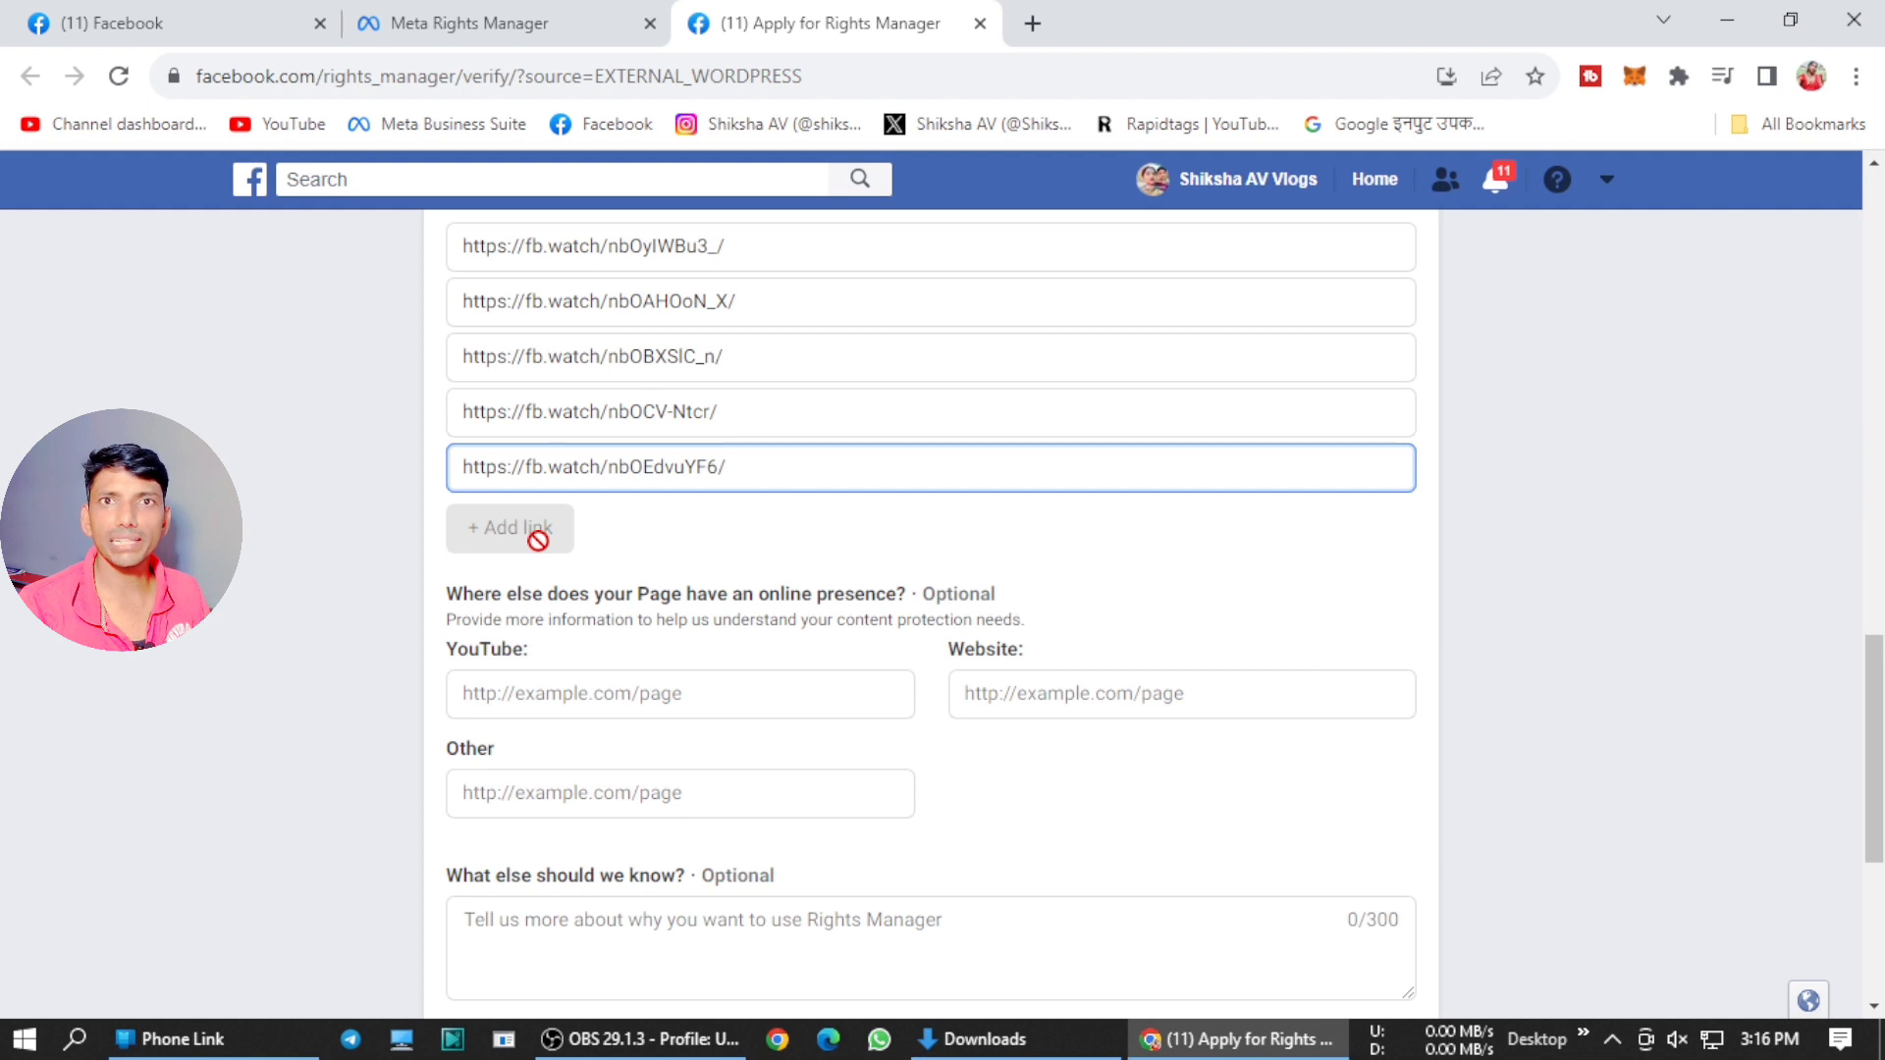
scroll(538, 540, "down", 2)
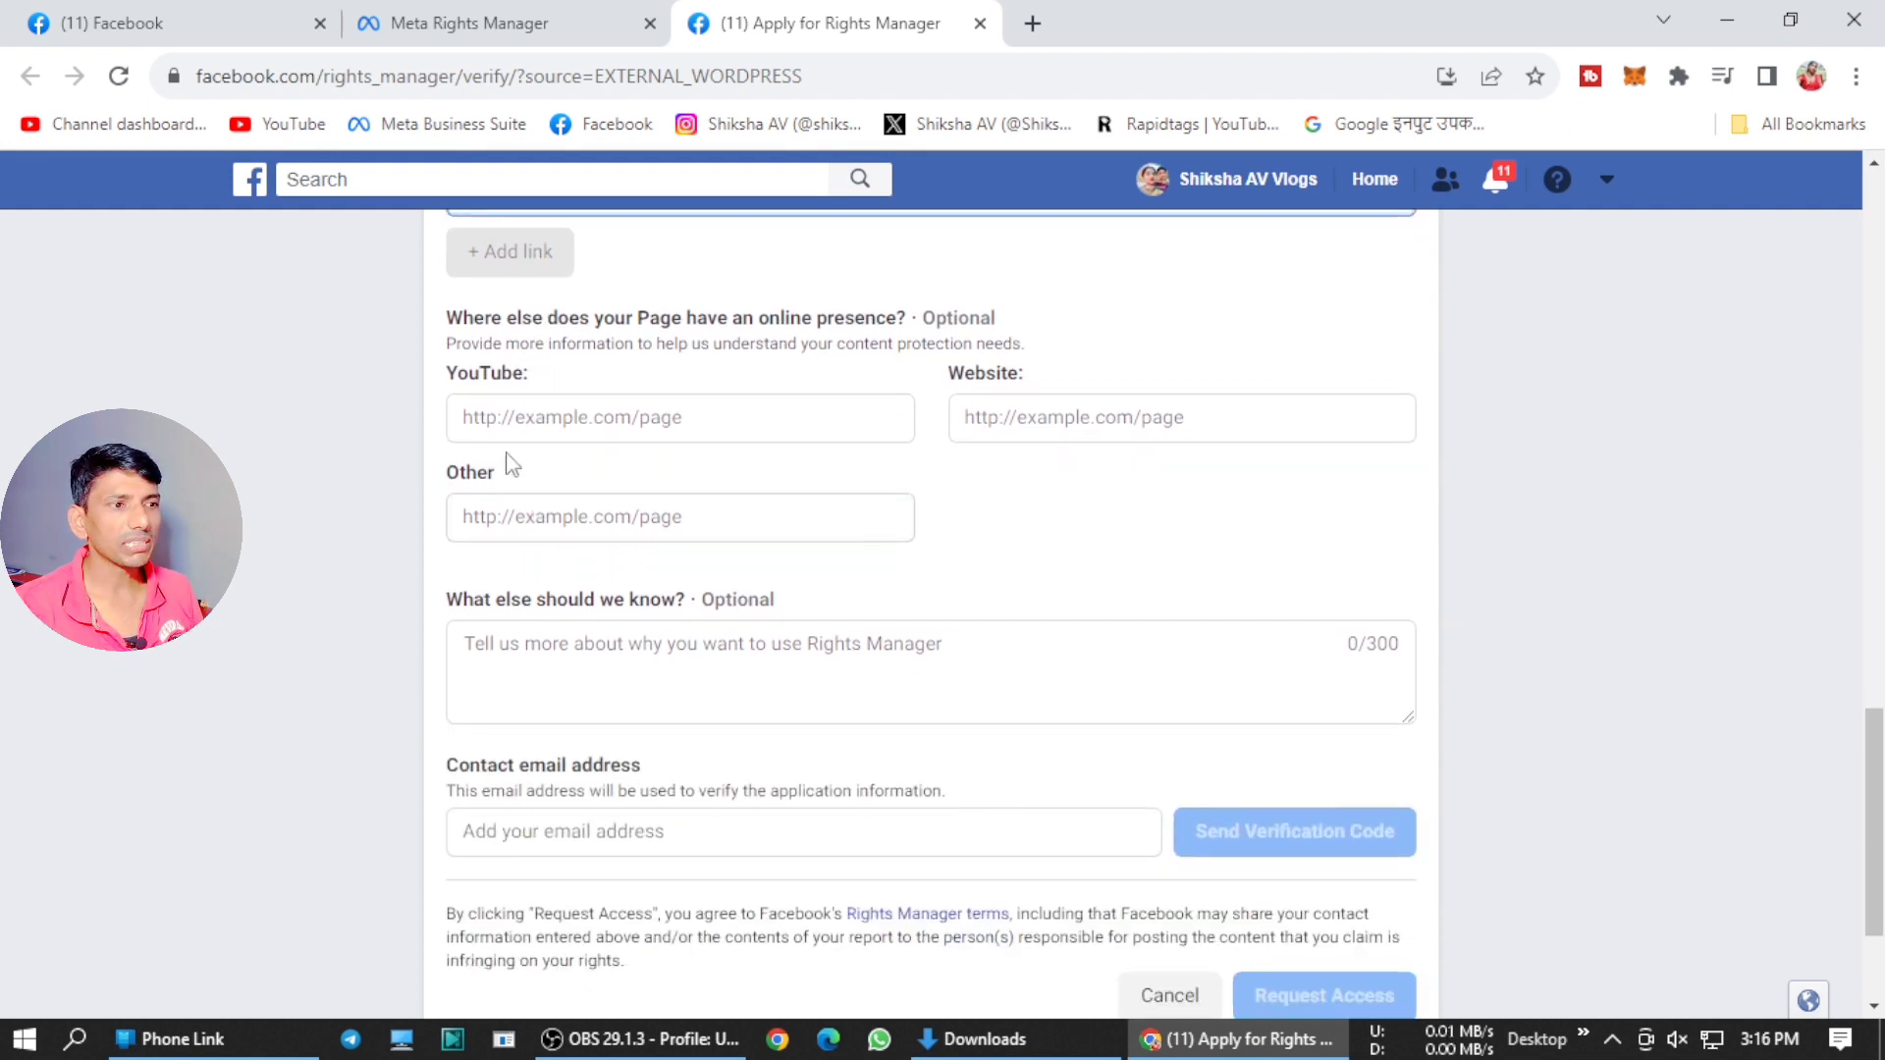
scroll(530, 510, "up", 1)
left_click_drag(439, 458, 1119, 475)
left_click(1122, 474)
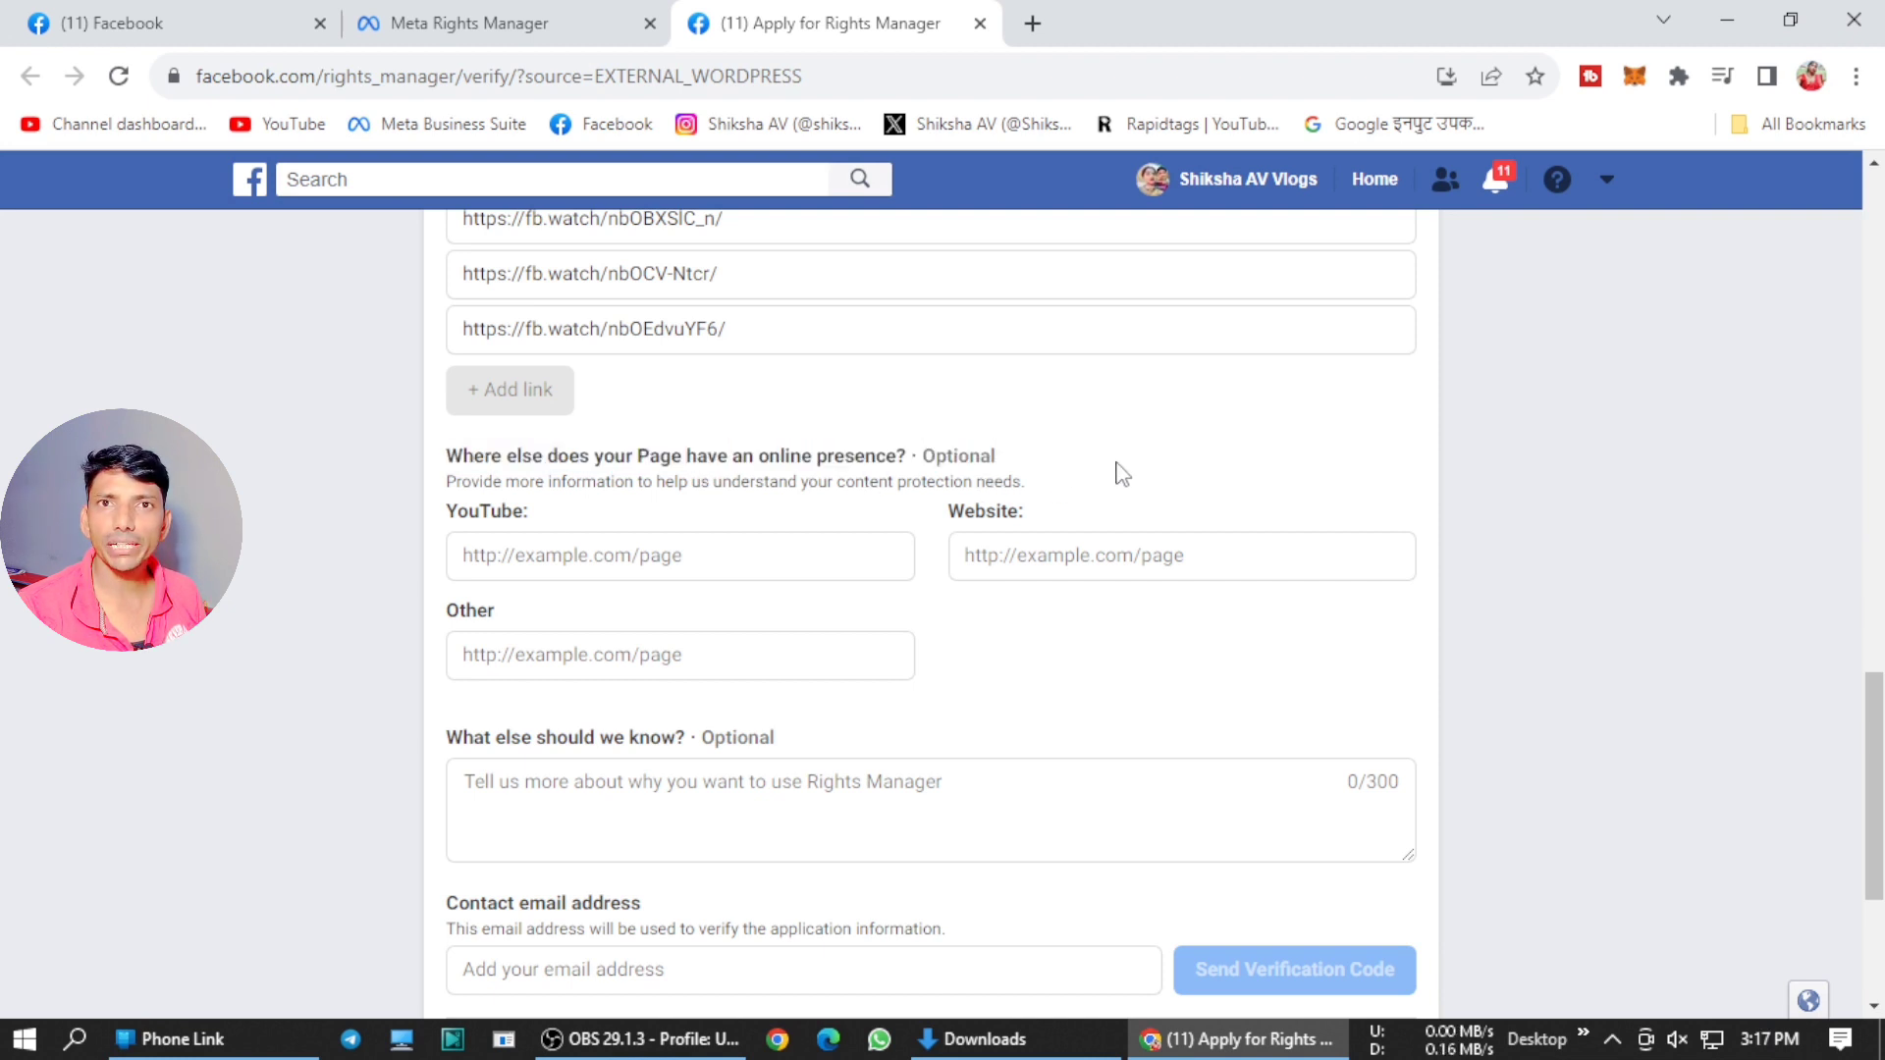
left_click(717, 556)
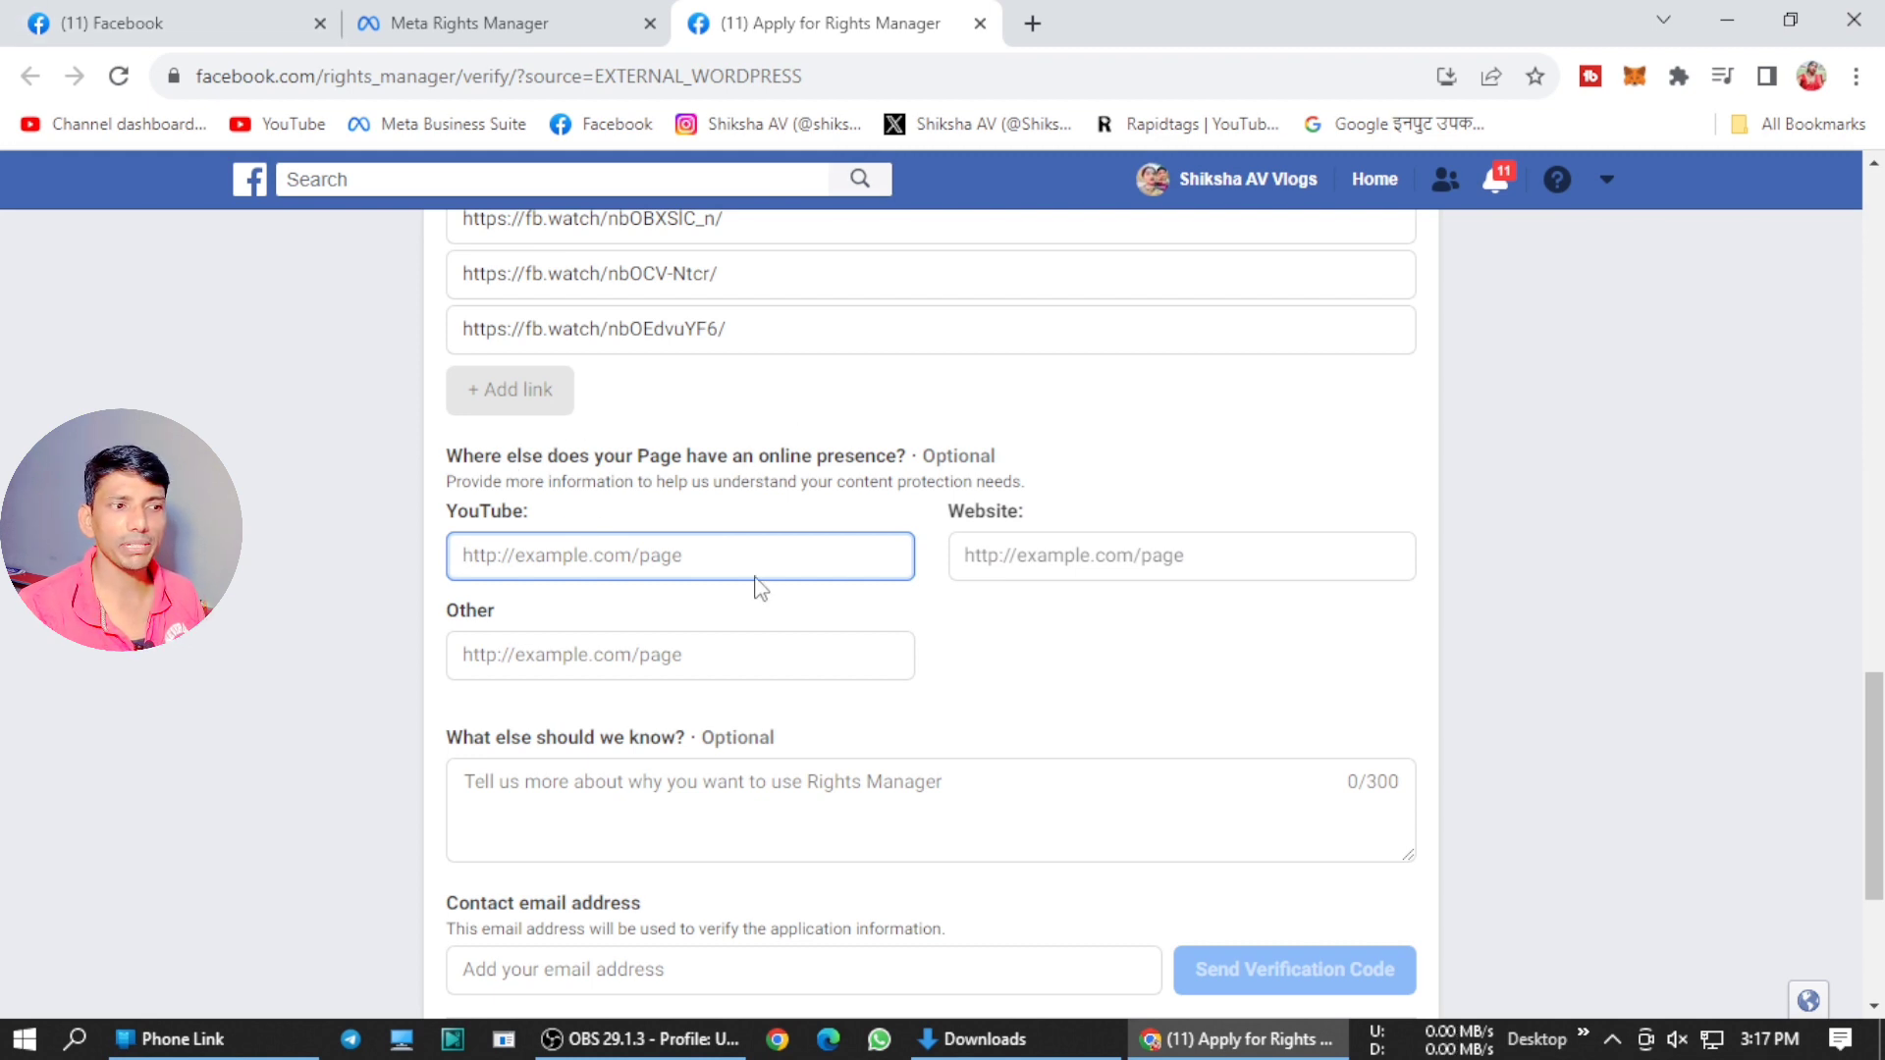
left_click(1034, 23)
left_click(312, 127)
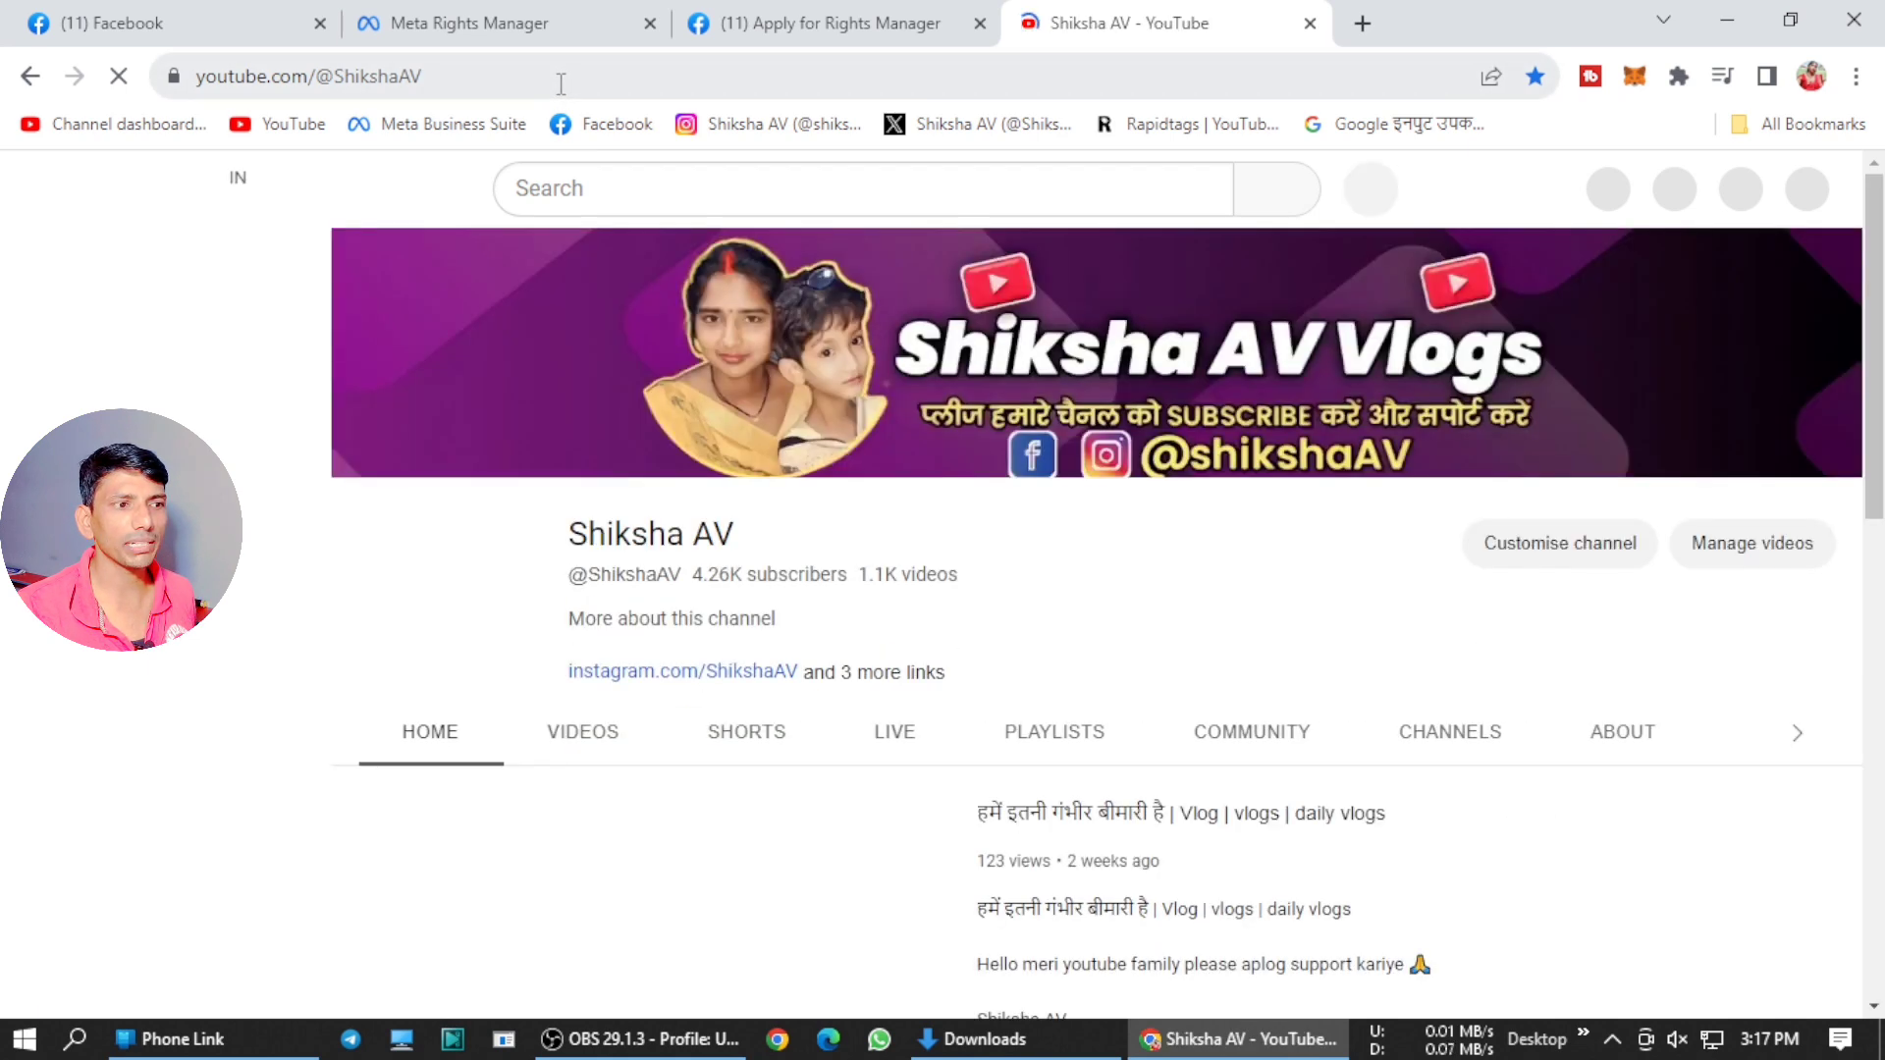
double_click(561, 84)
key("ctrl+a")
key("ctrl+c")
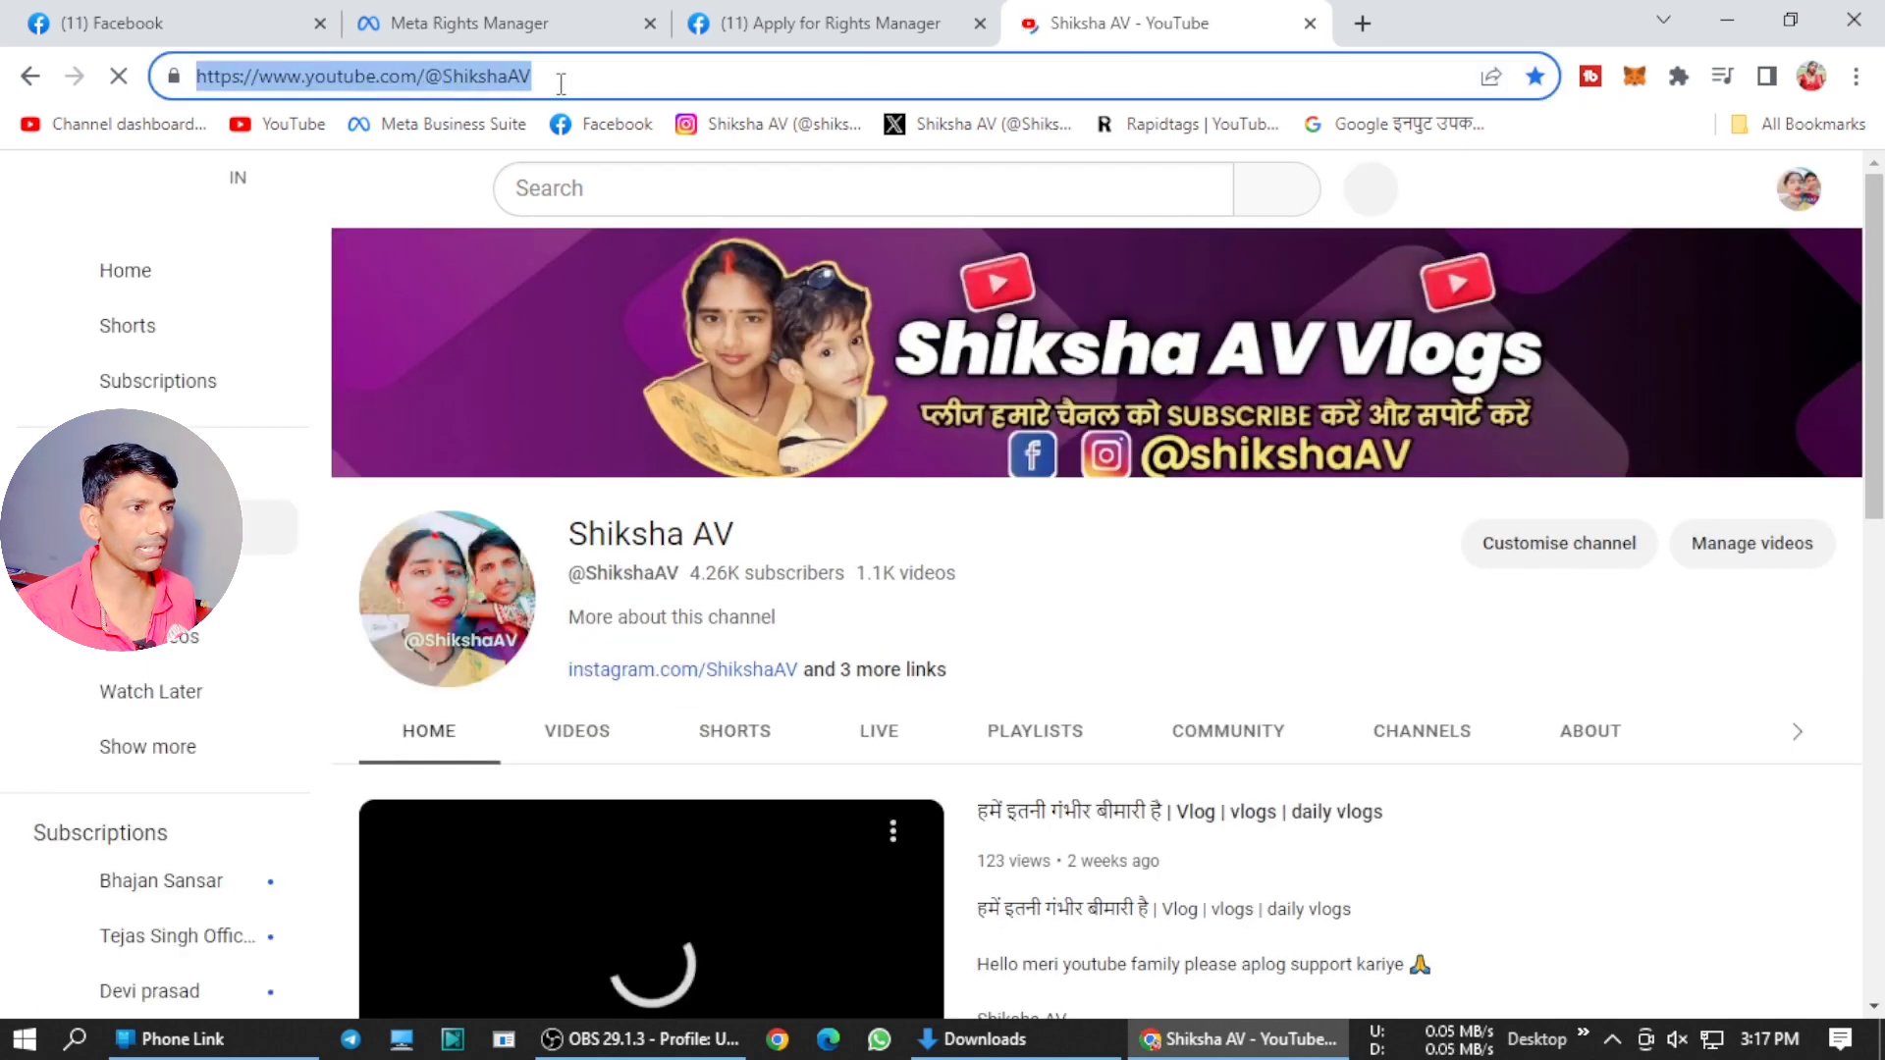
left_click(805, 11)
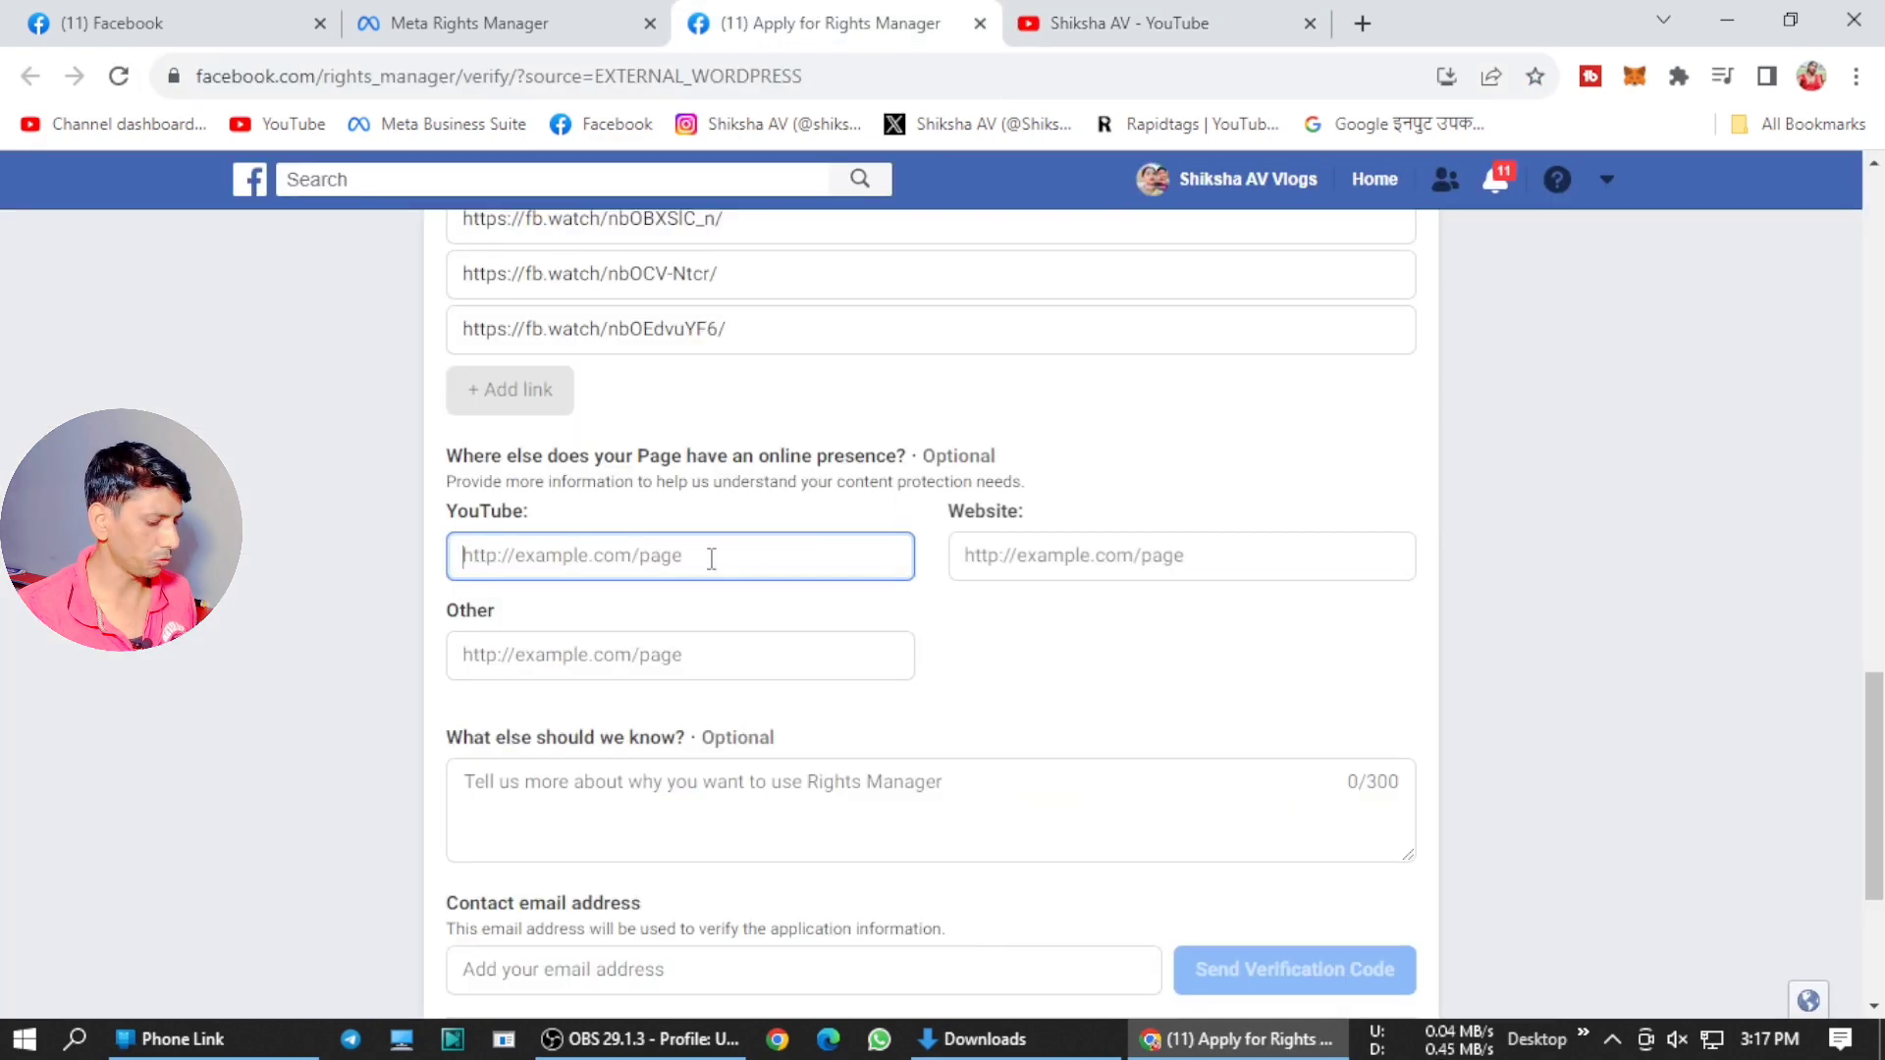
key("ctrl+v")
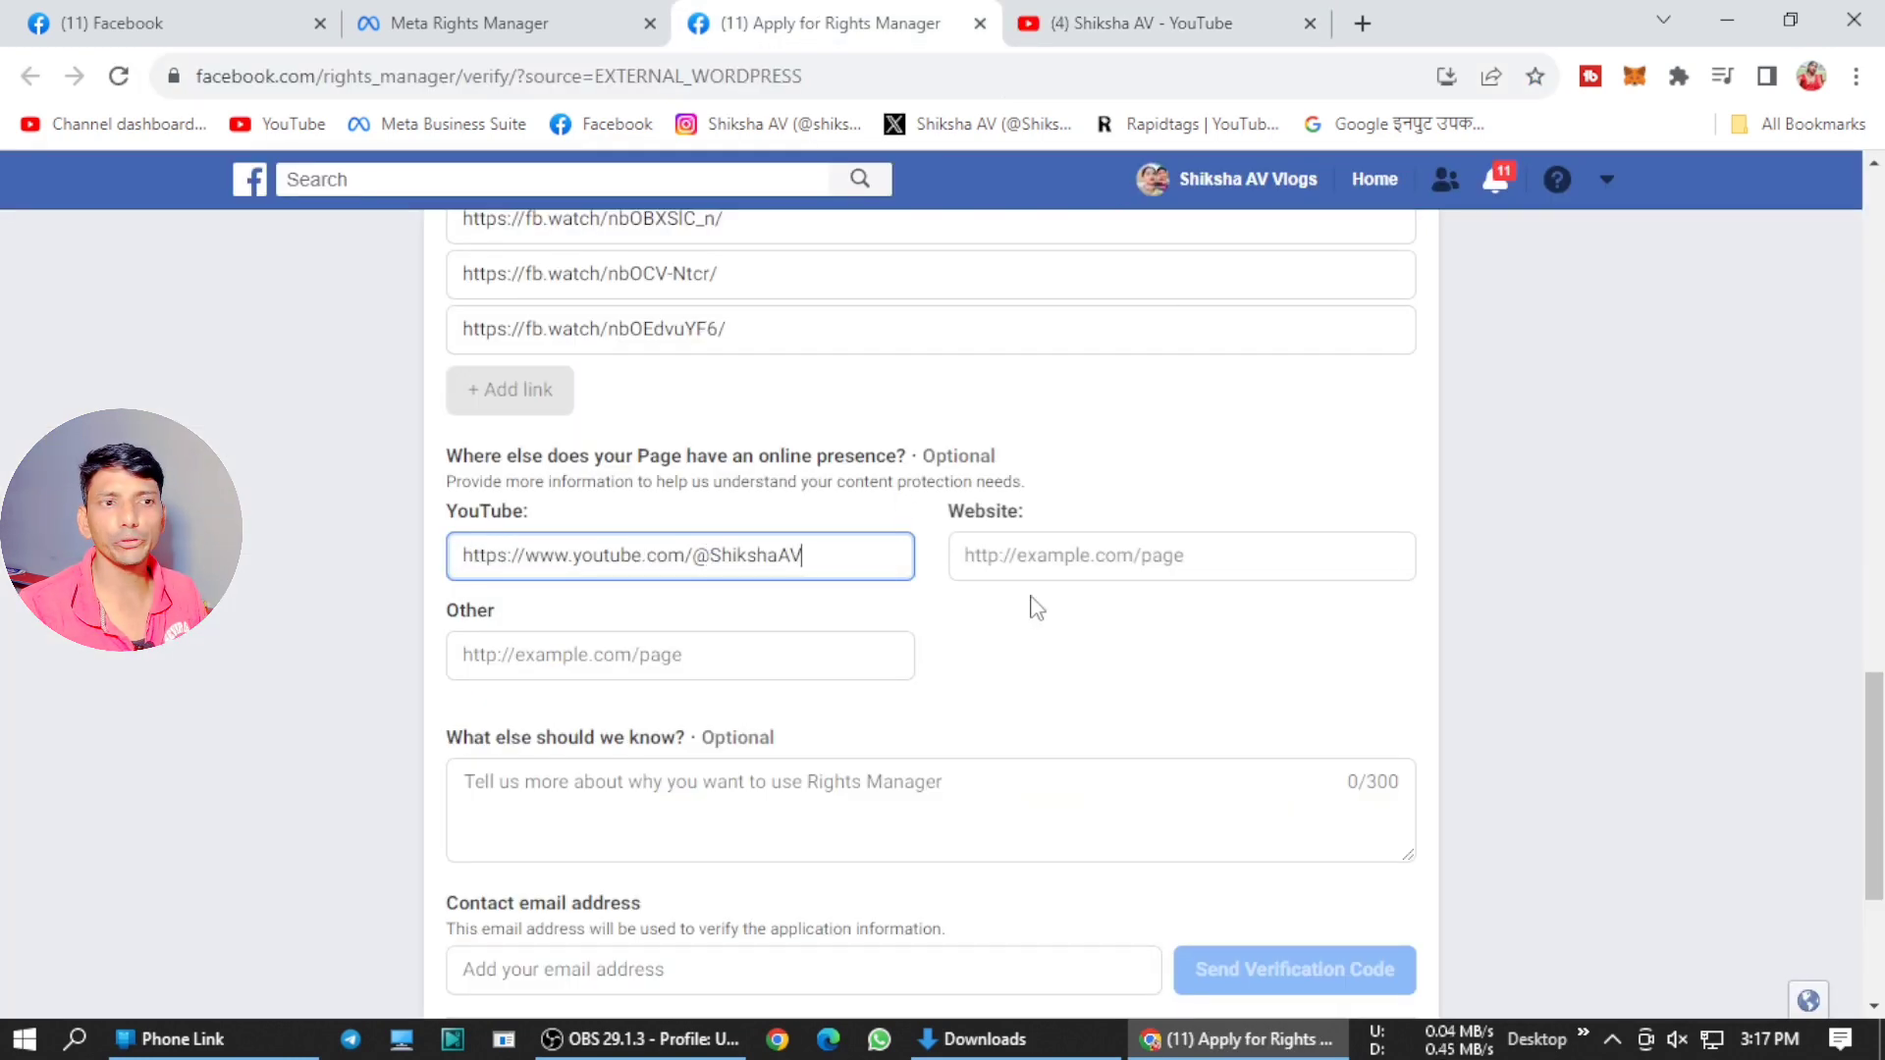
Answer "What else should we know?" by explaining the Facebook and YouTube video work, the wish to prevent content reuse, and the request for Rights Manager
left_click(1104, 556)
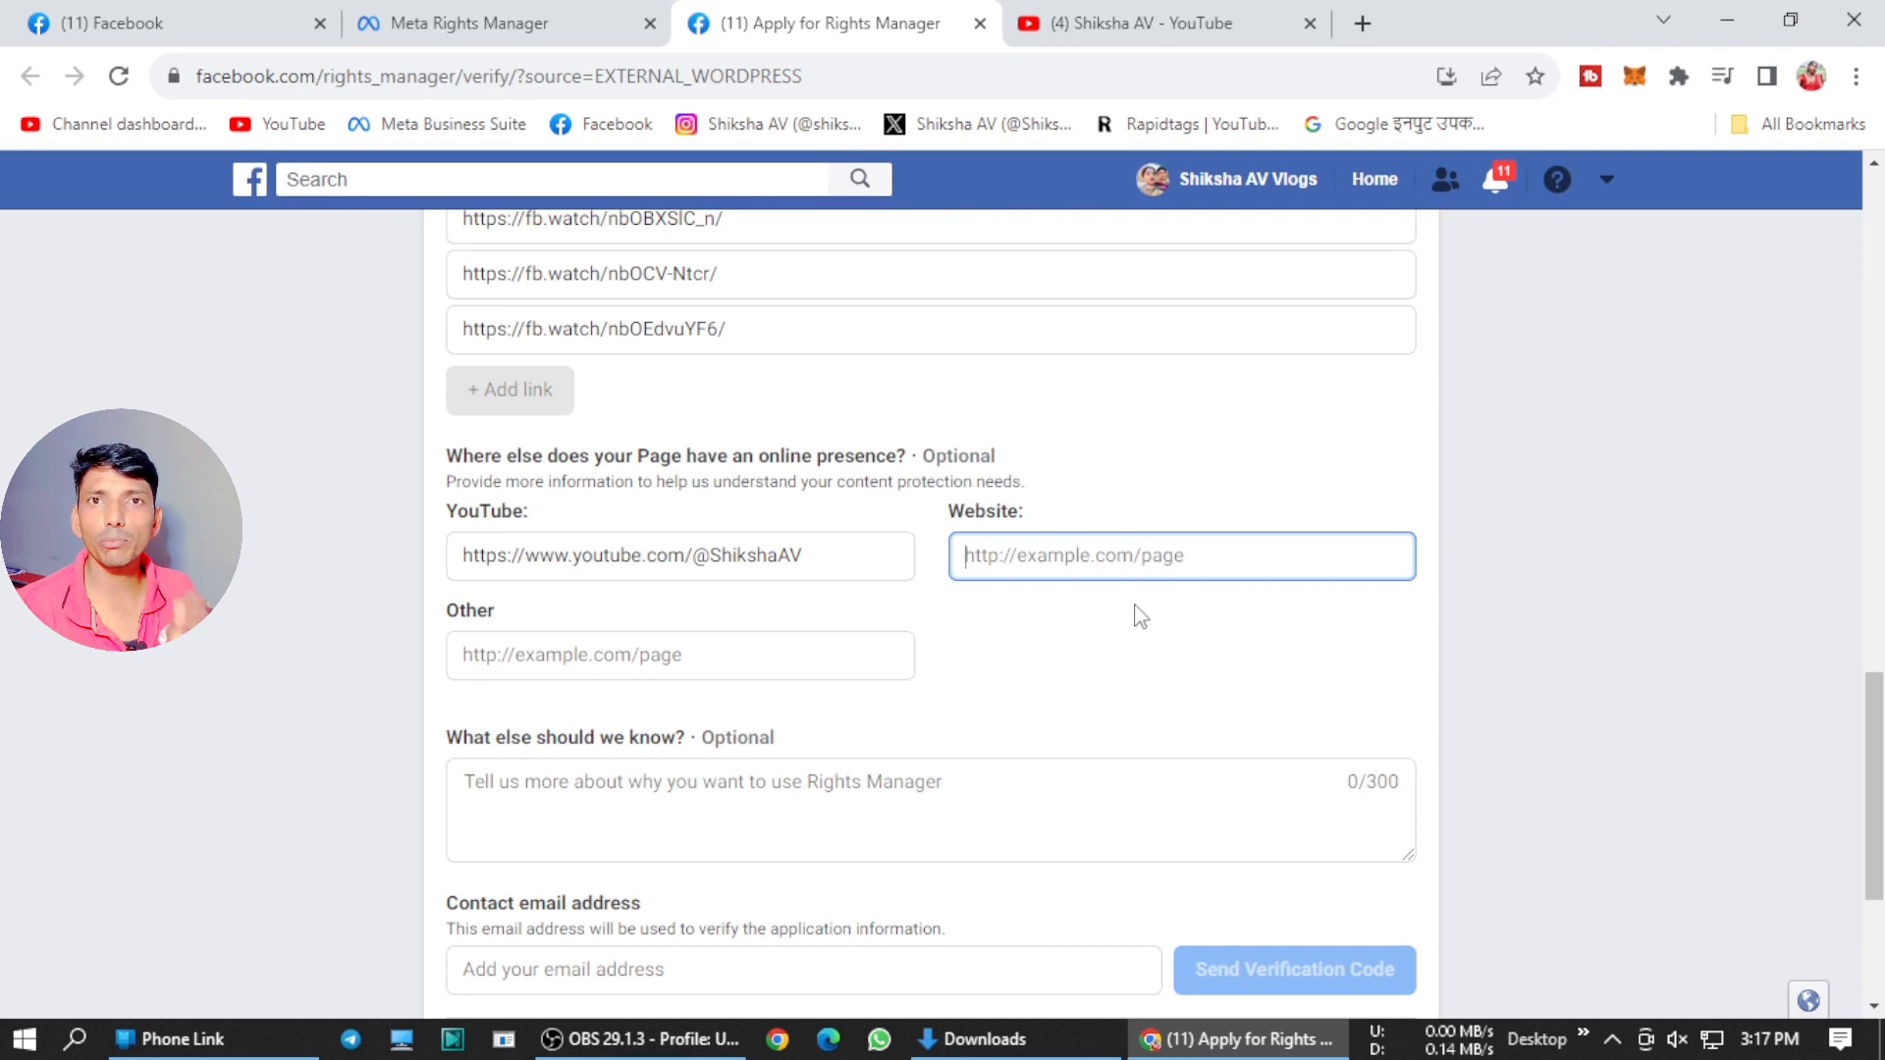
scroll(1129, 610, "down", 3)
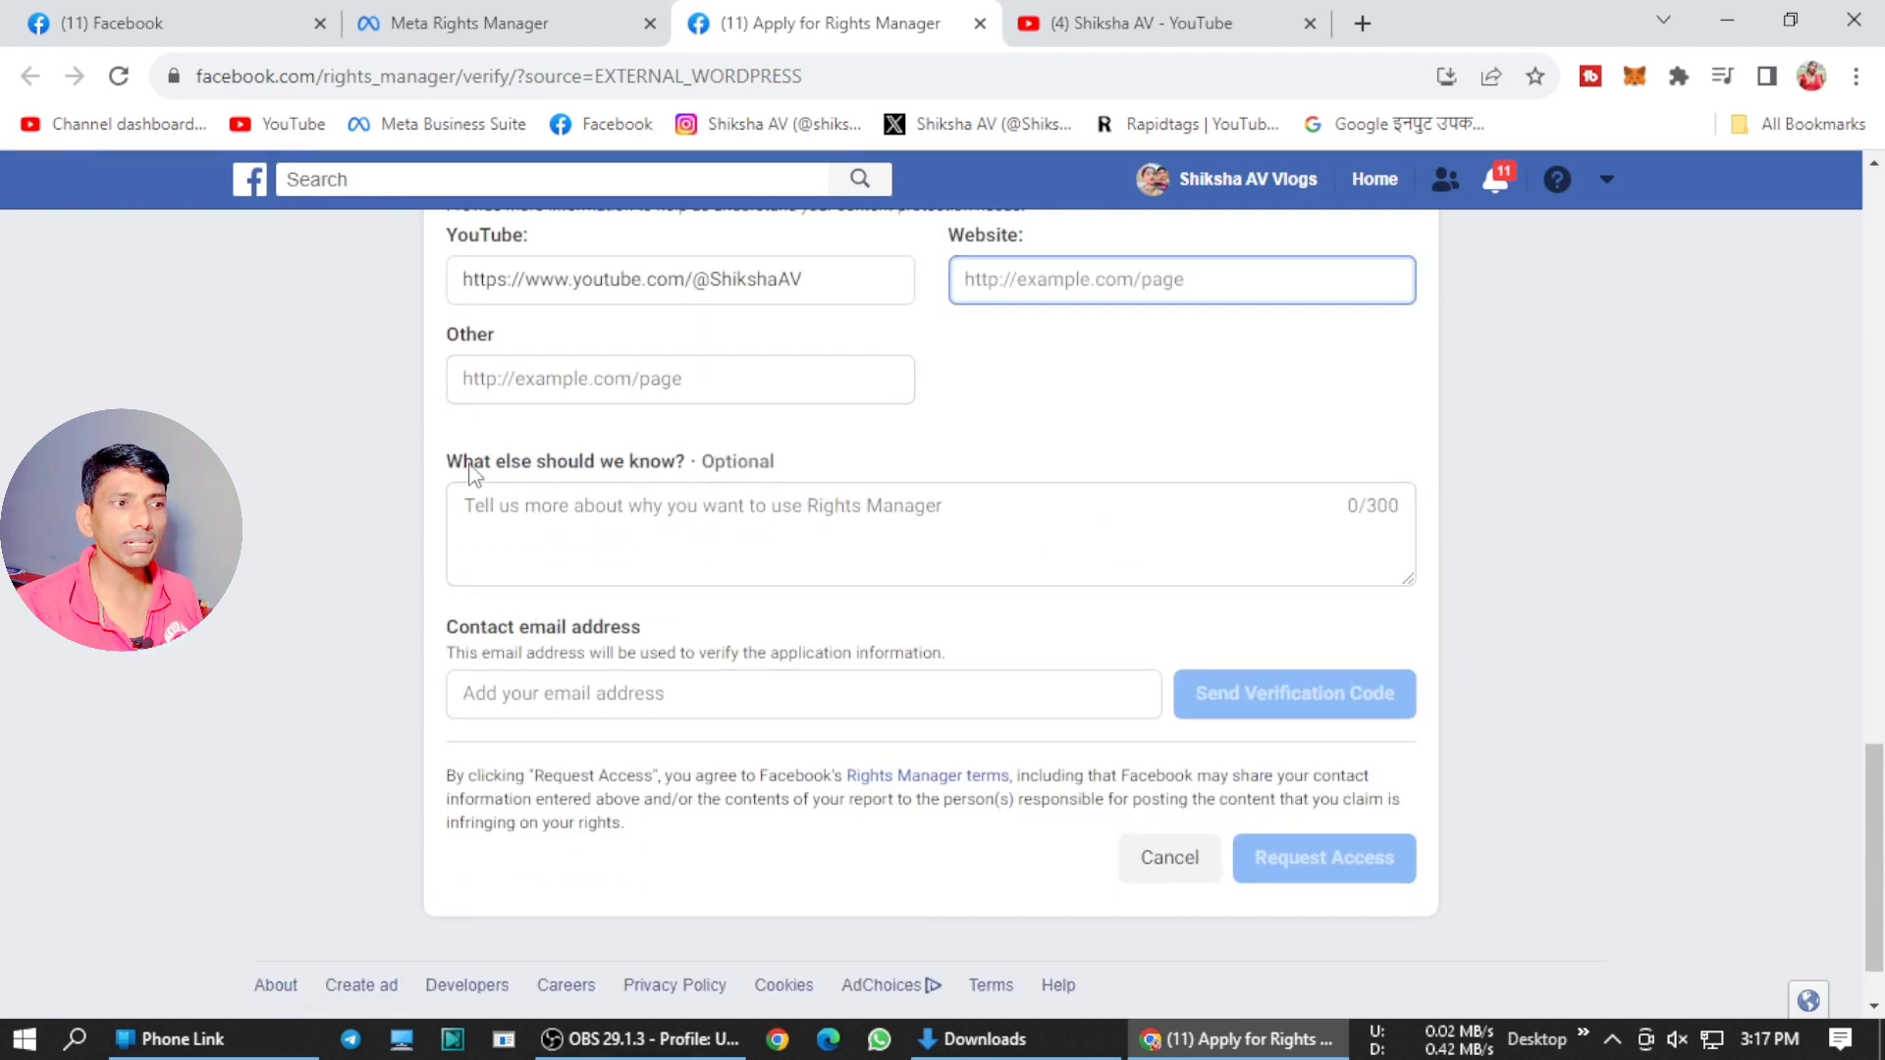
left_click_drag(449, 462, 864, 461)
left_click(868, 462)
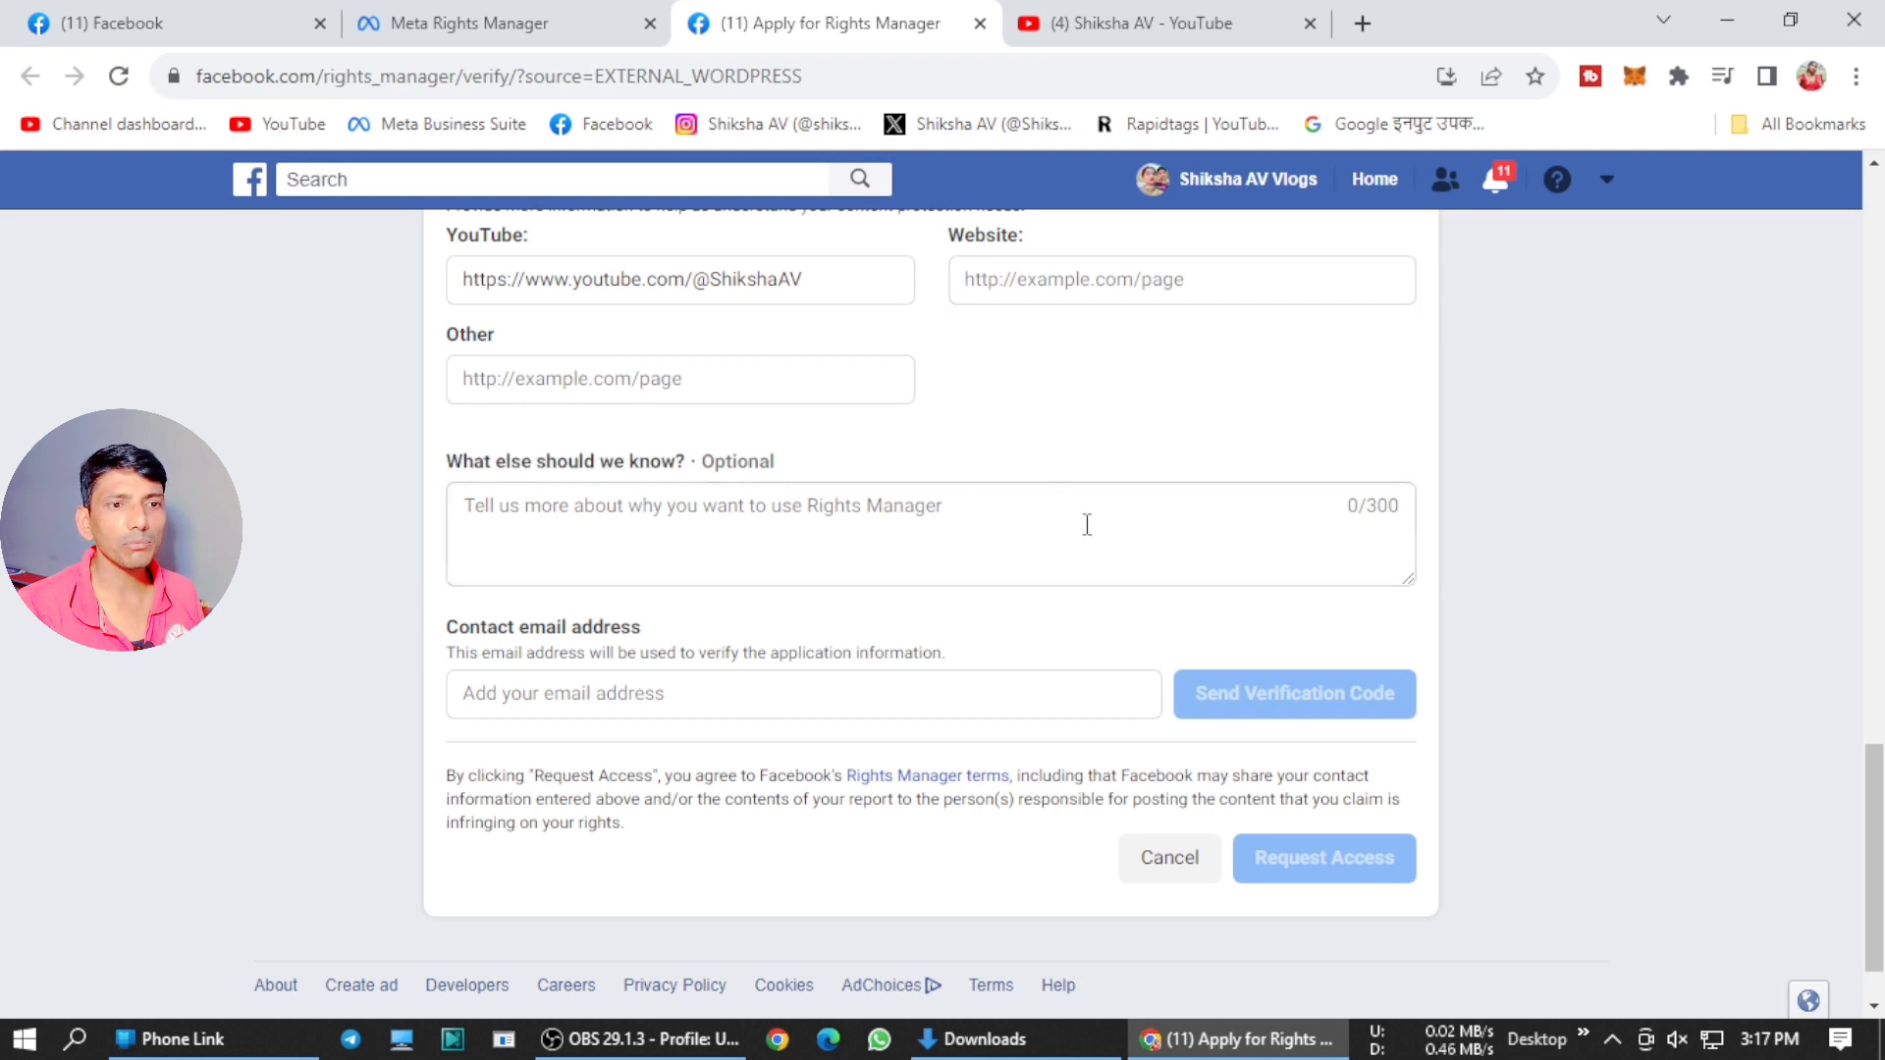
left_click(563, 531)
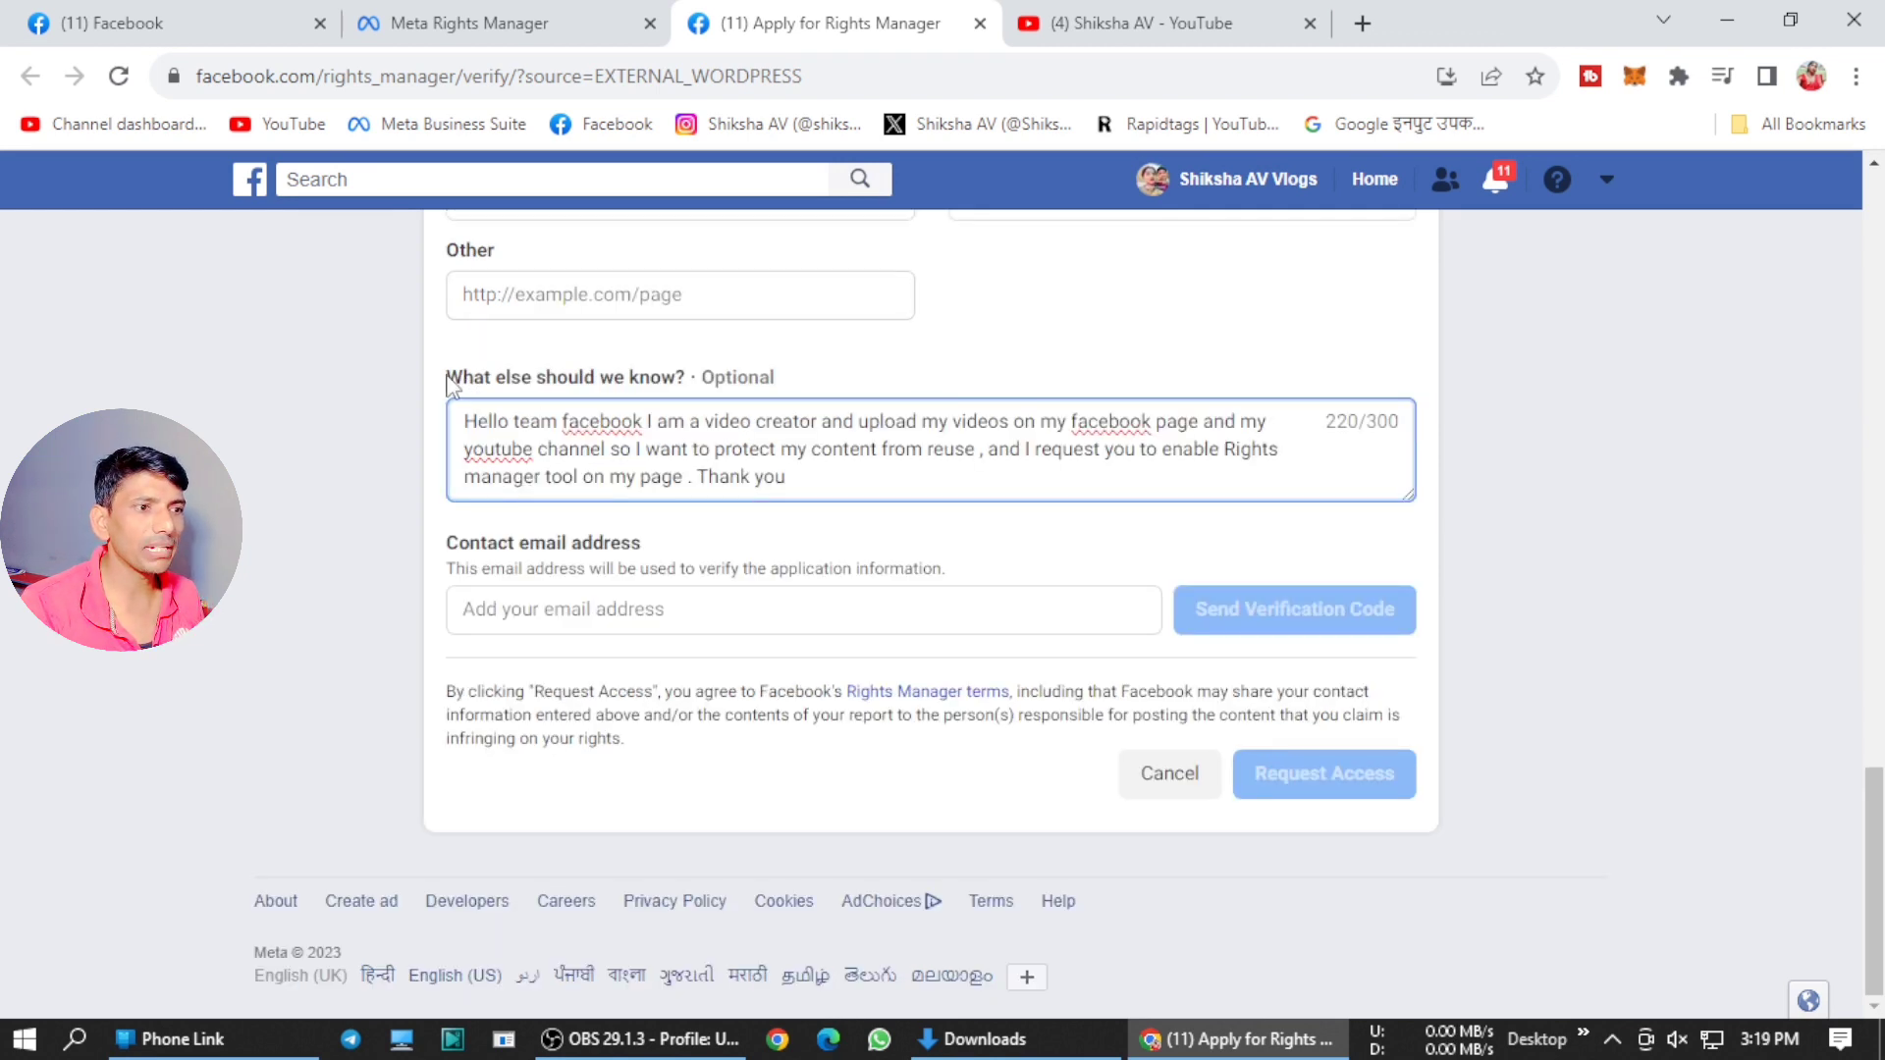
left_click_drag(448, 380, 672, 379)
left_click(743, 371)
left_click(731, 439)
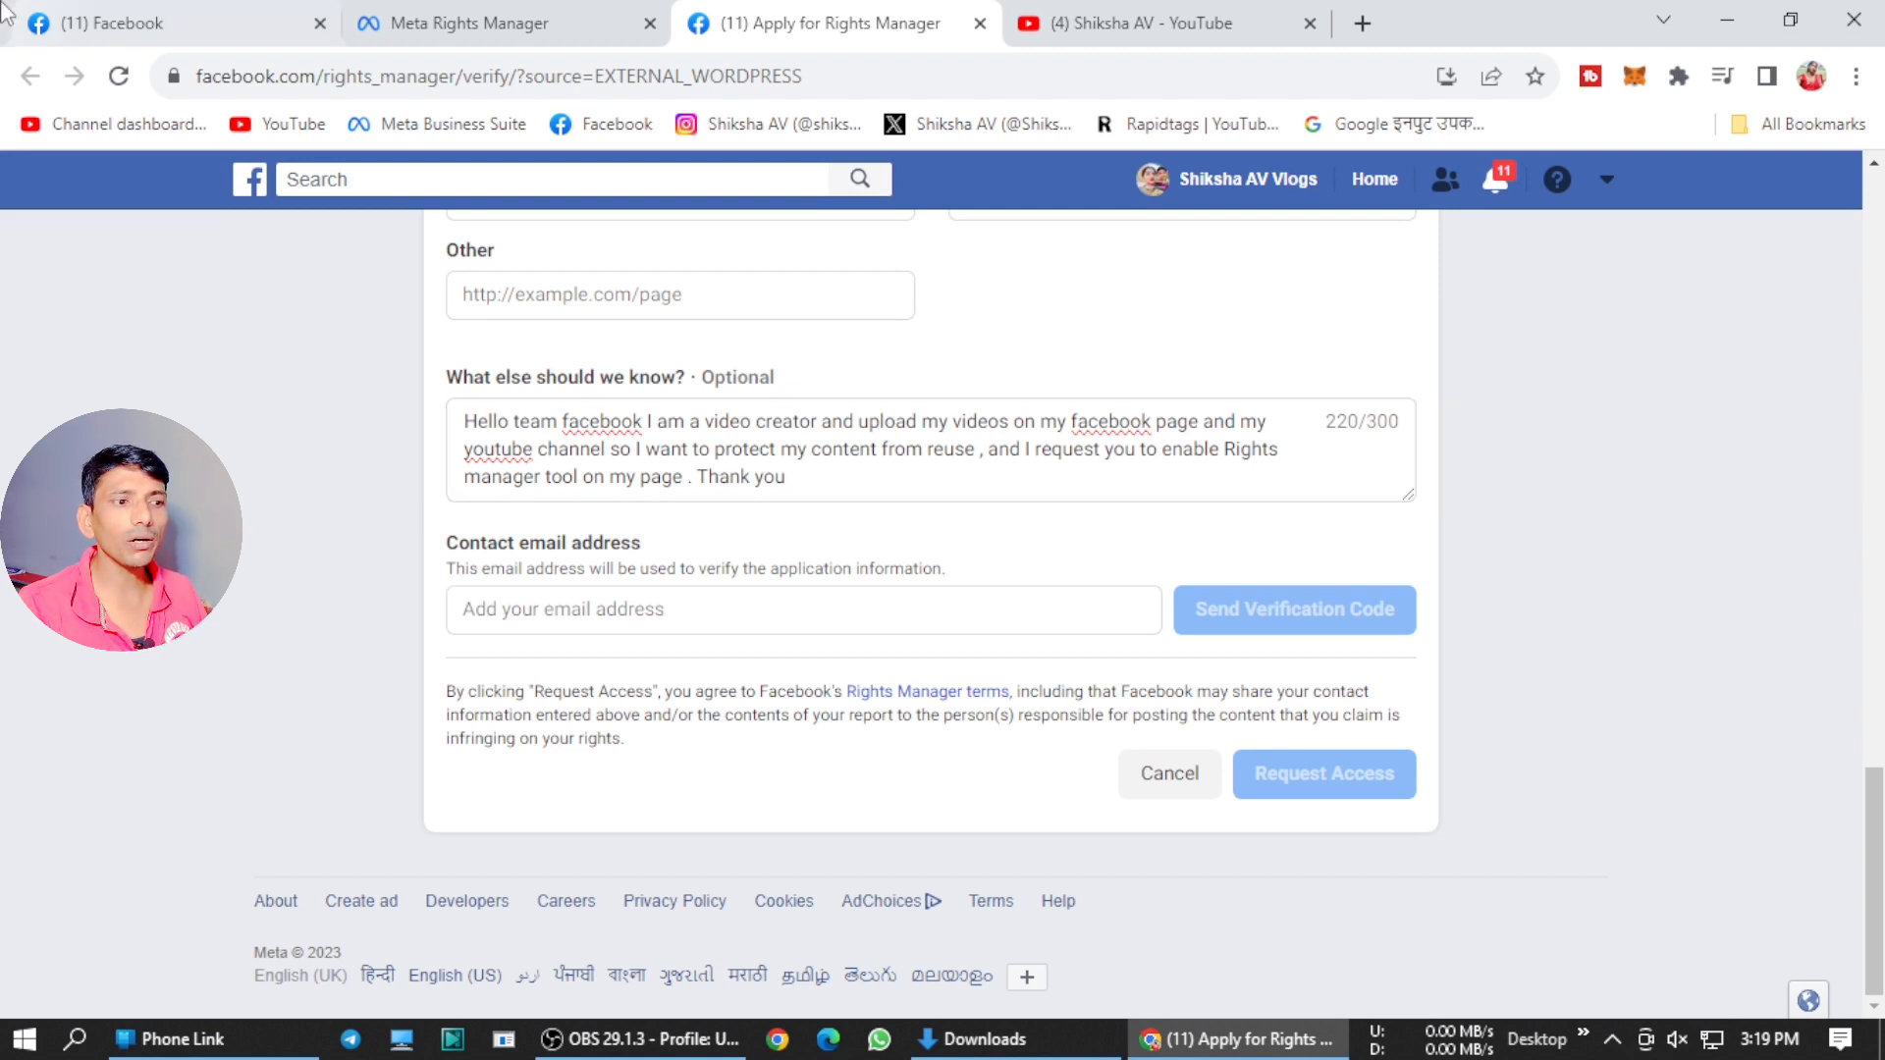
Enter the contact email address and send the verification code to it
left_click_drag(457, 559, 687, 550)
left_click(660, 611)
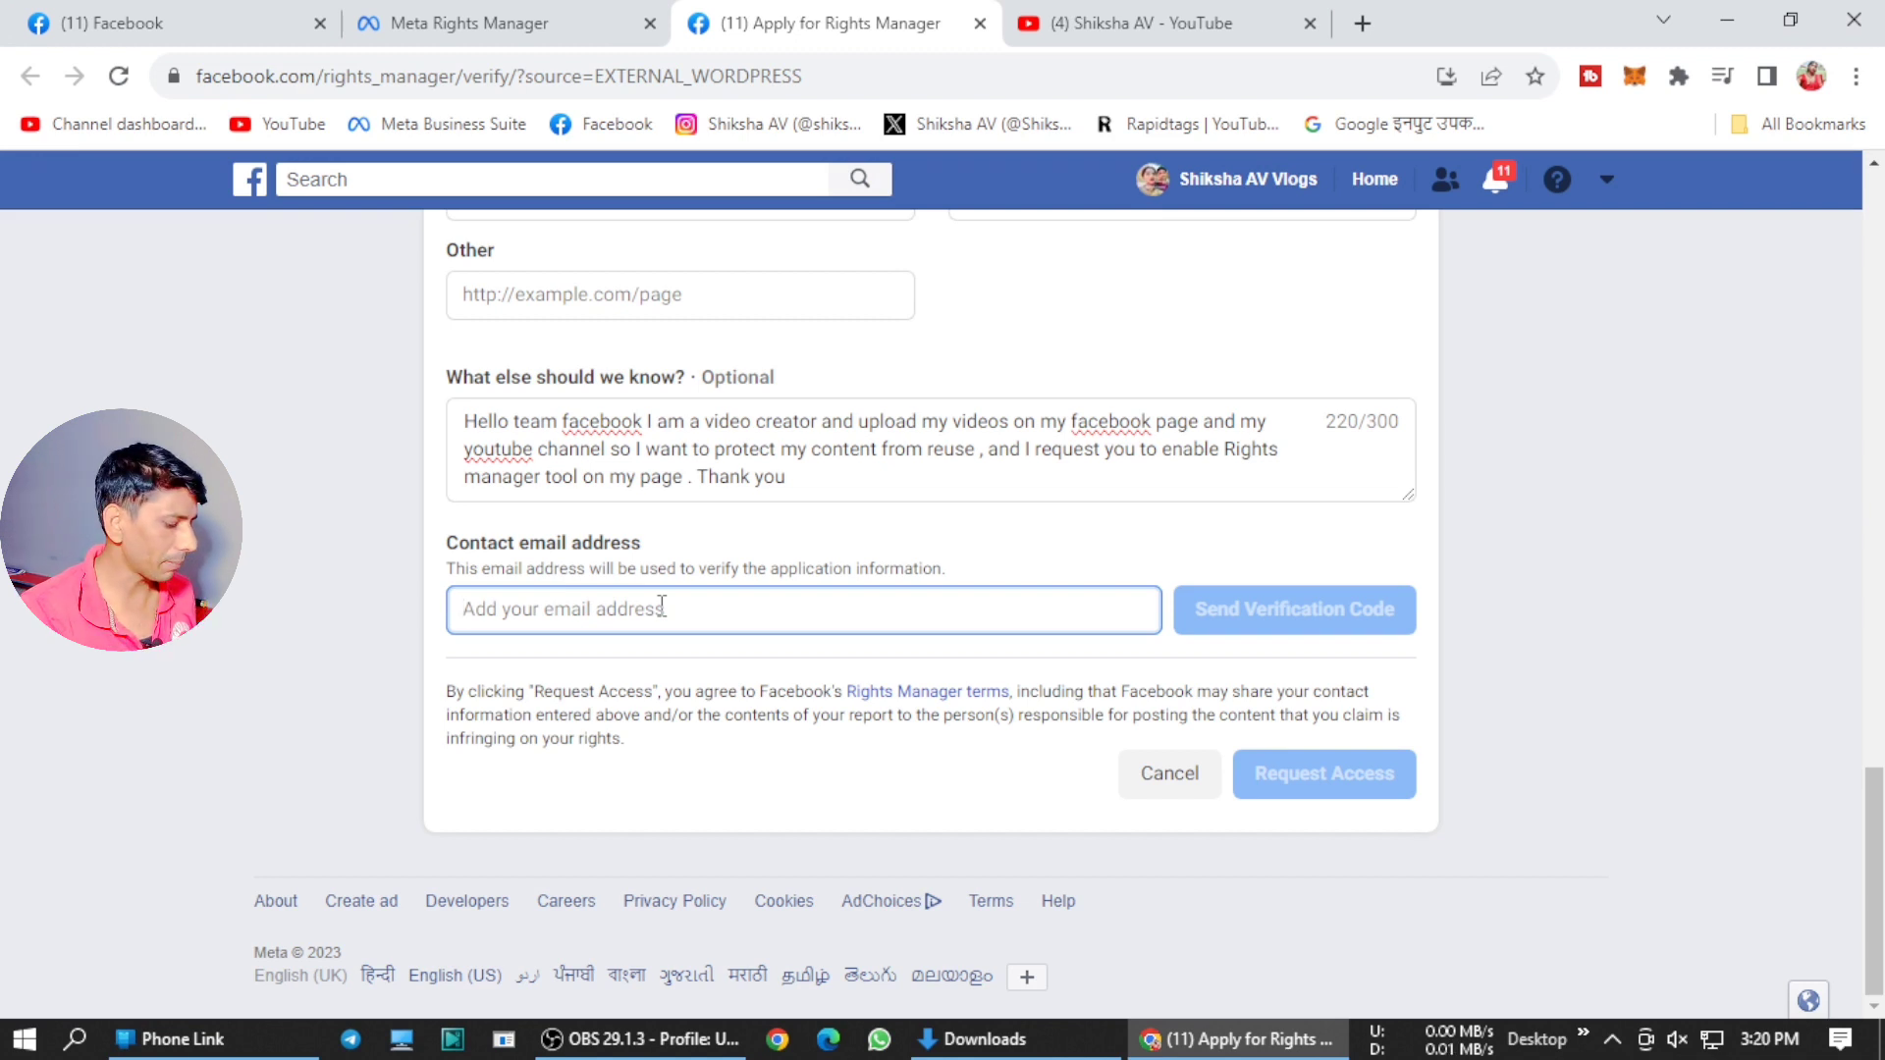
type("shik")
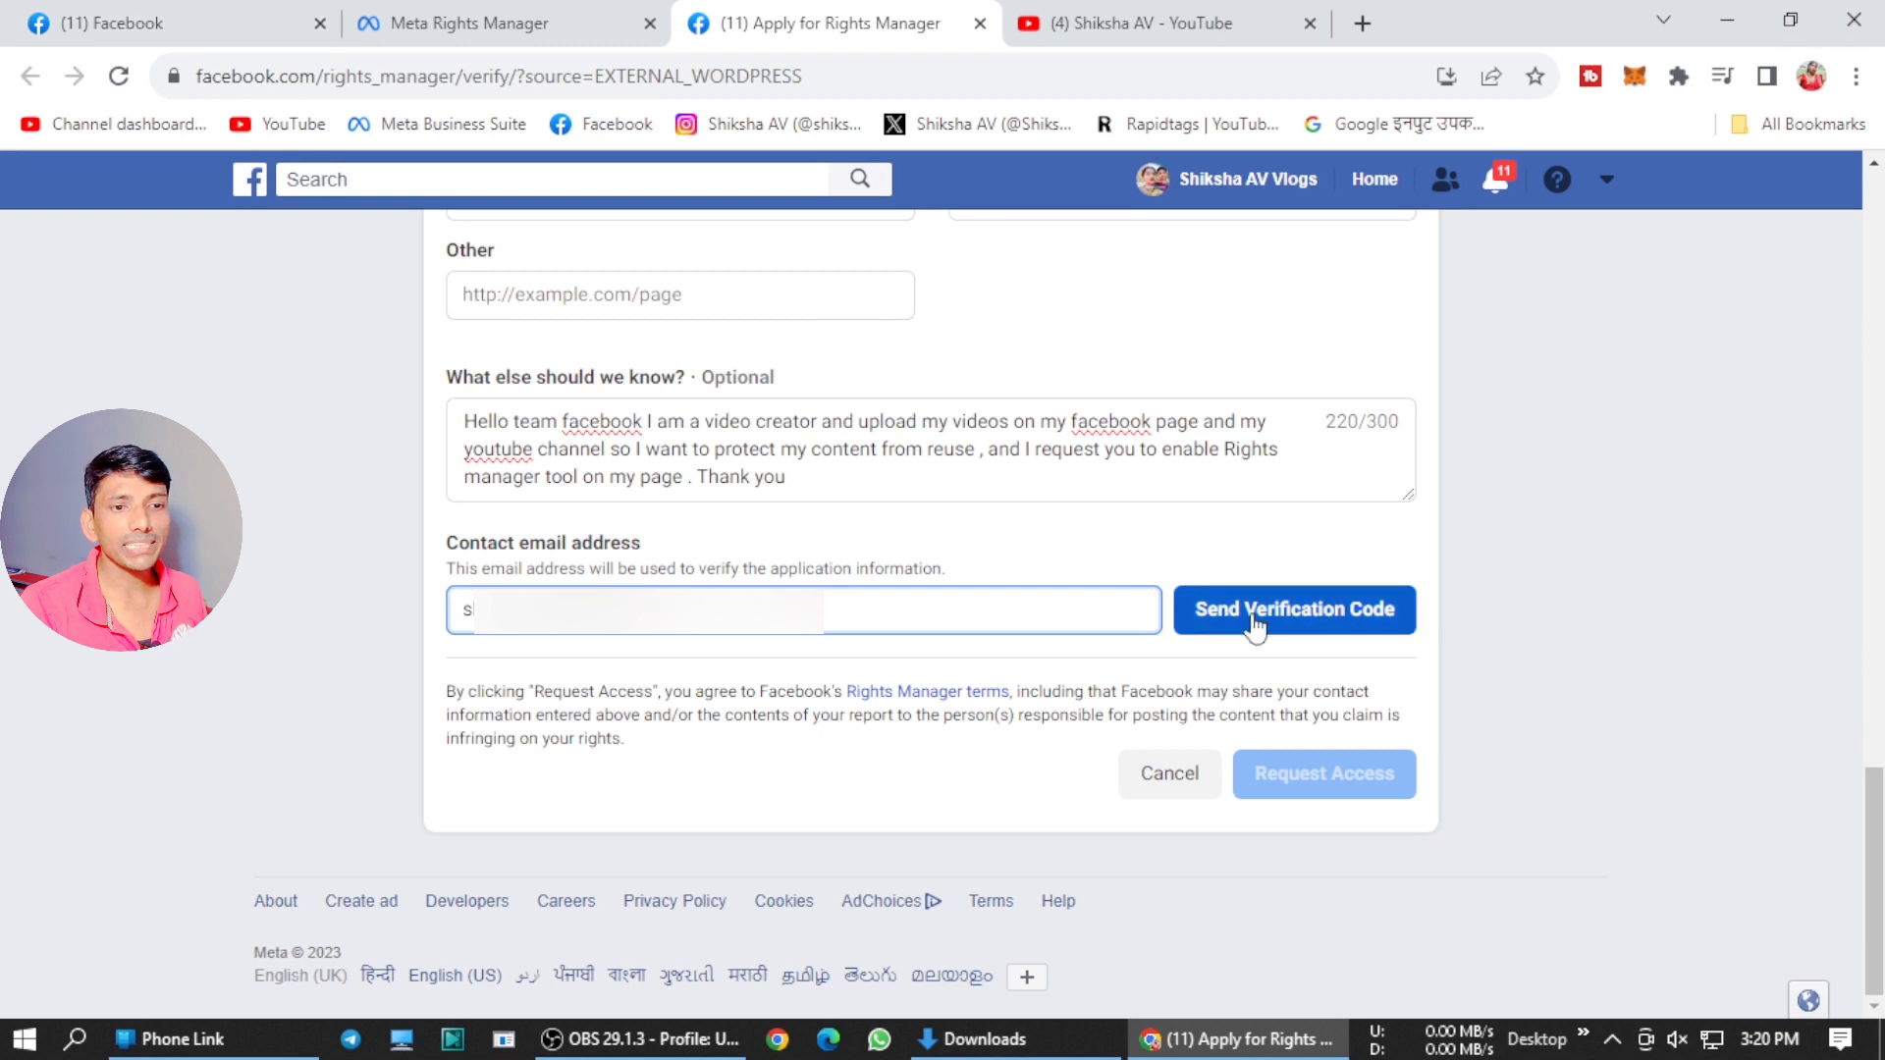
left_click(1353, 628)
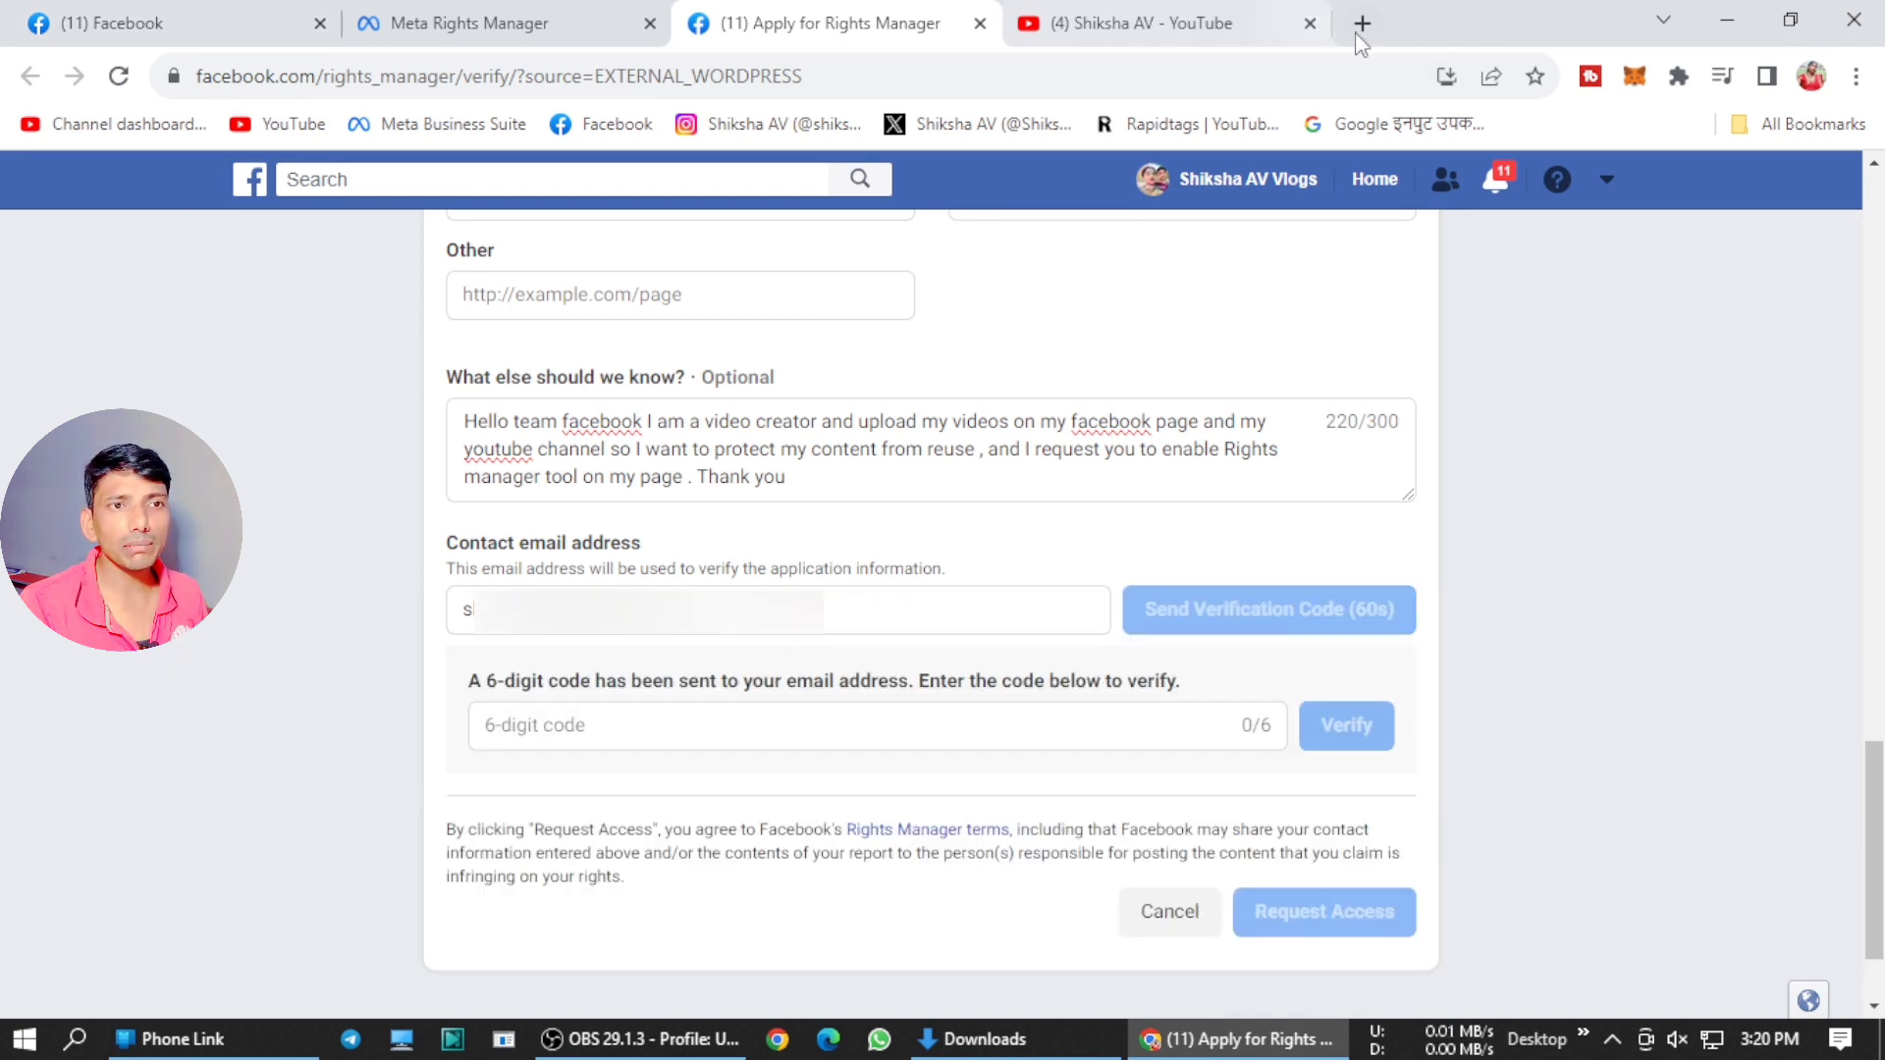
Open Gmail in a new browser tab and open the Social email "Your Rights Manager application code is ready"
left_click(1361, 23)
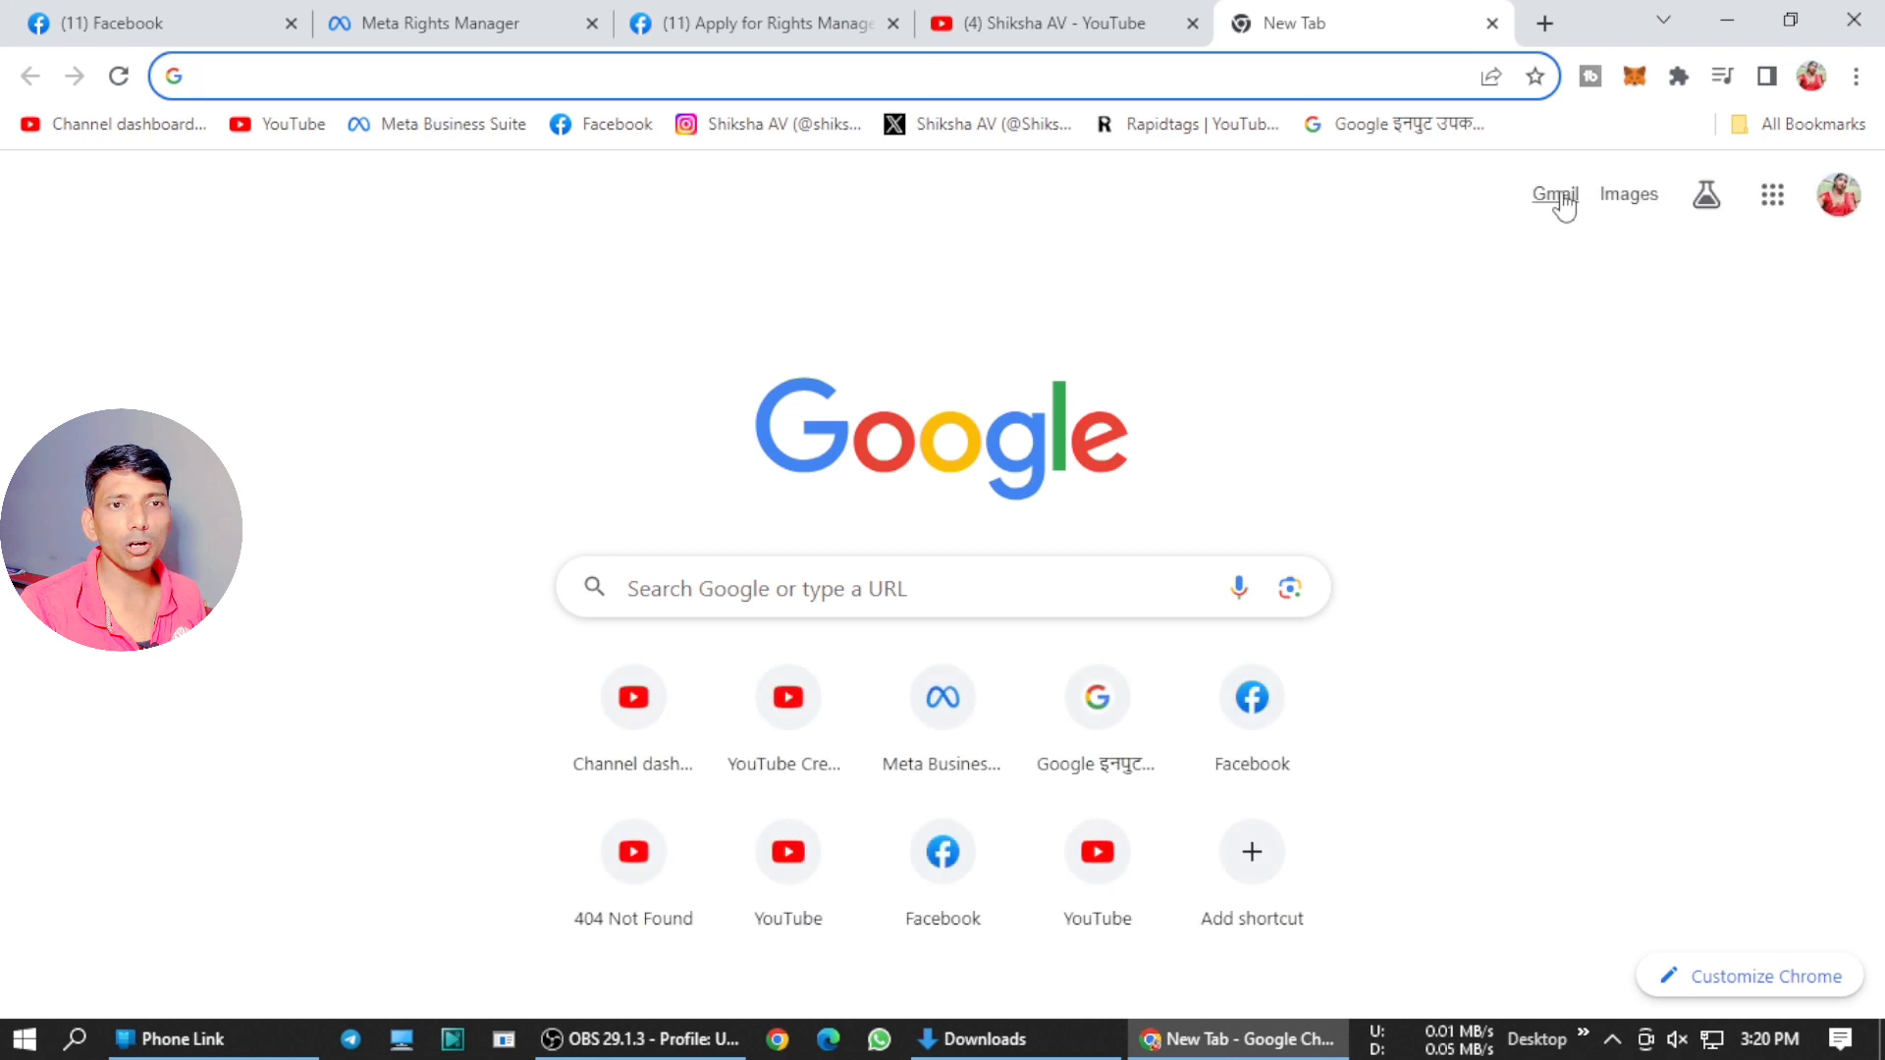
left_click(1553, 195)
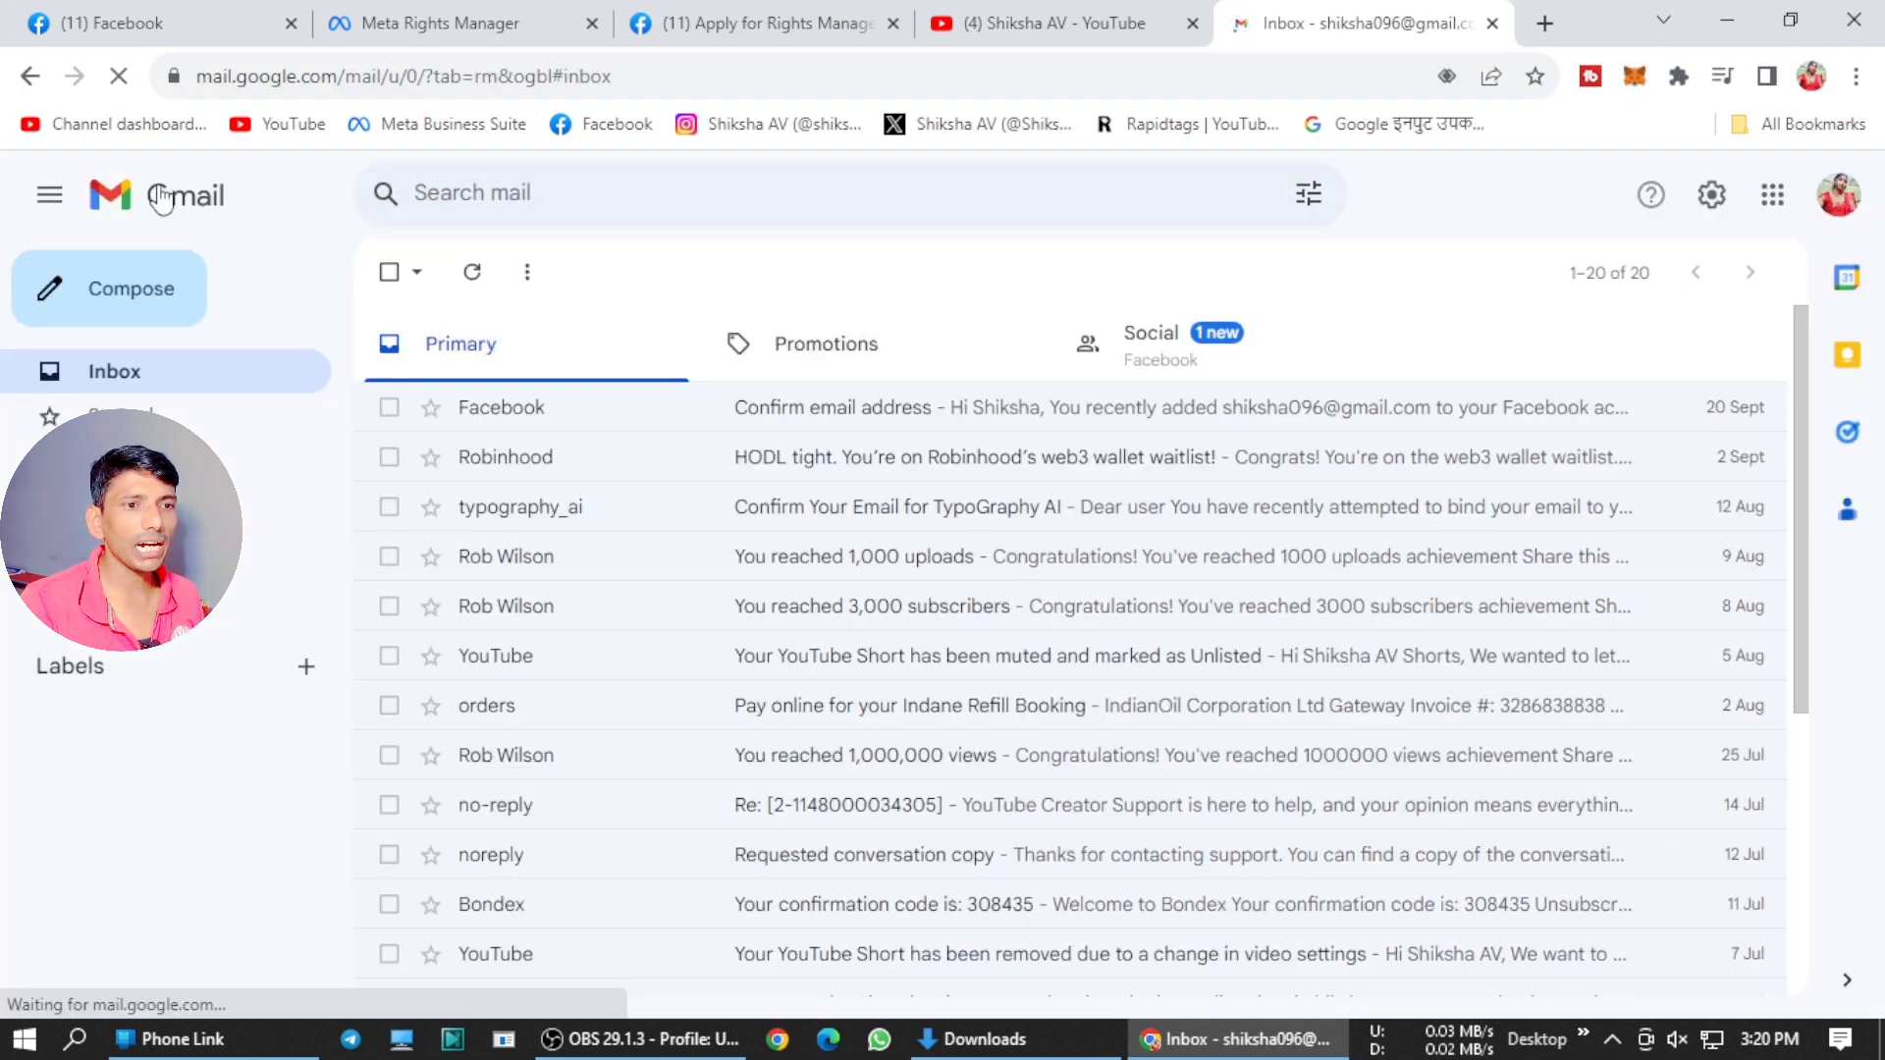
left_click(1161, 358)
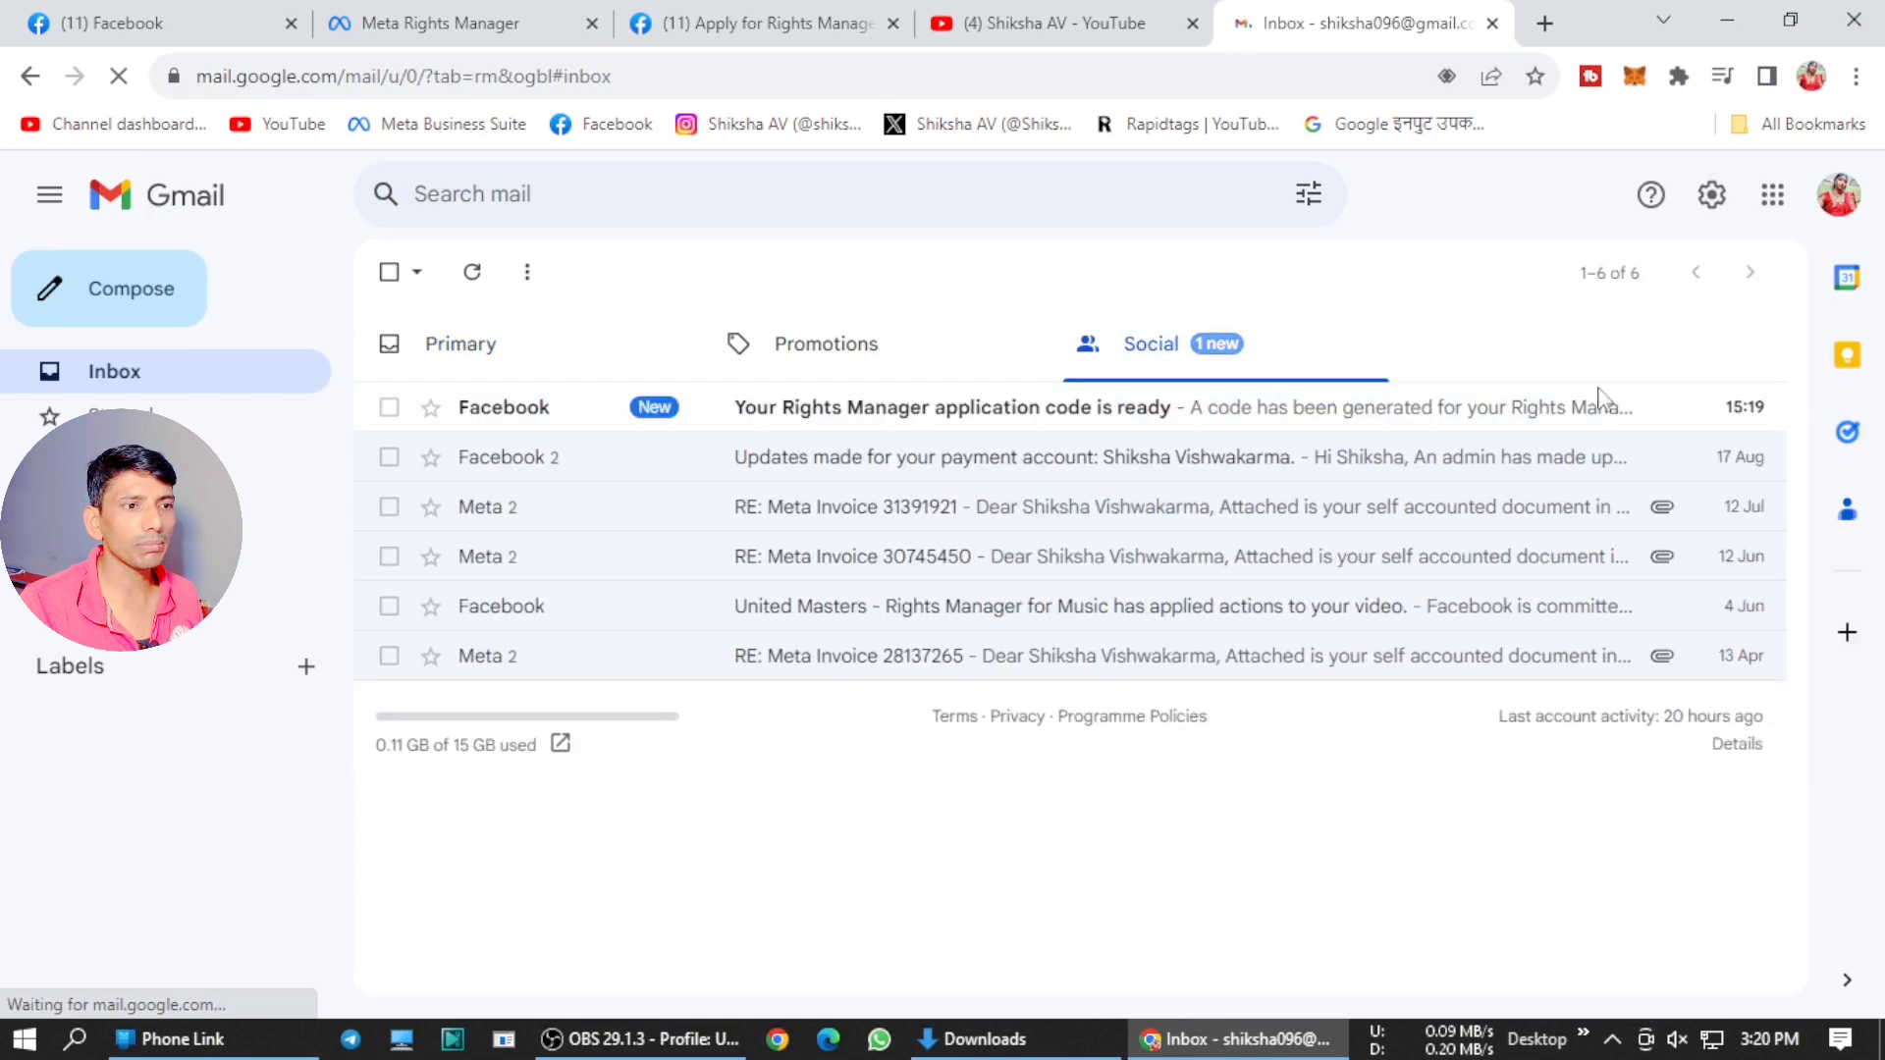
left_click(982, 416)
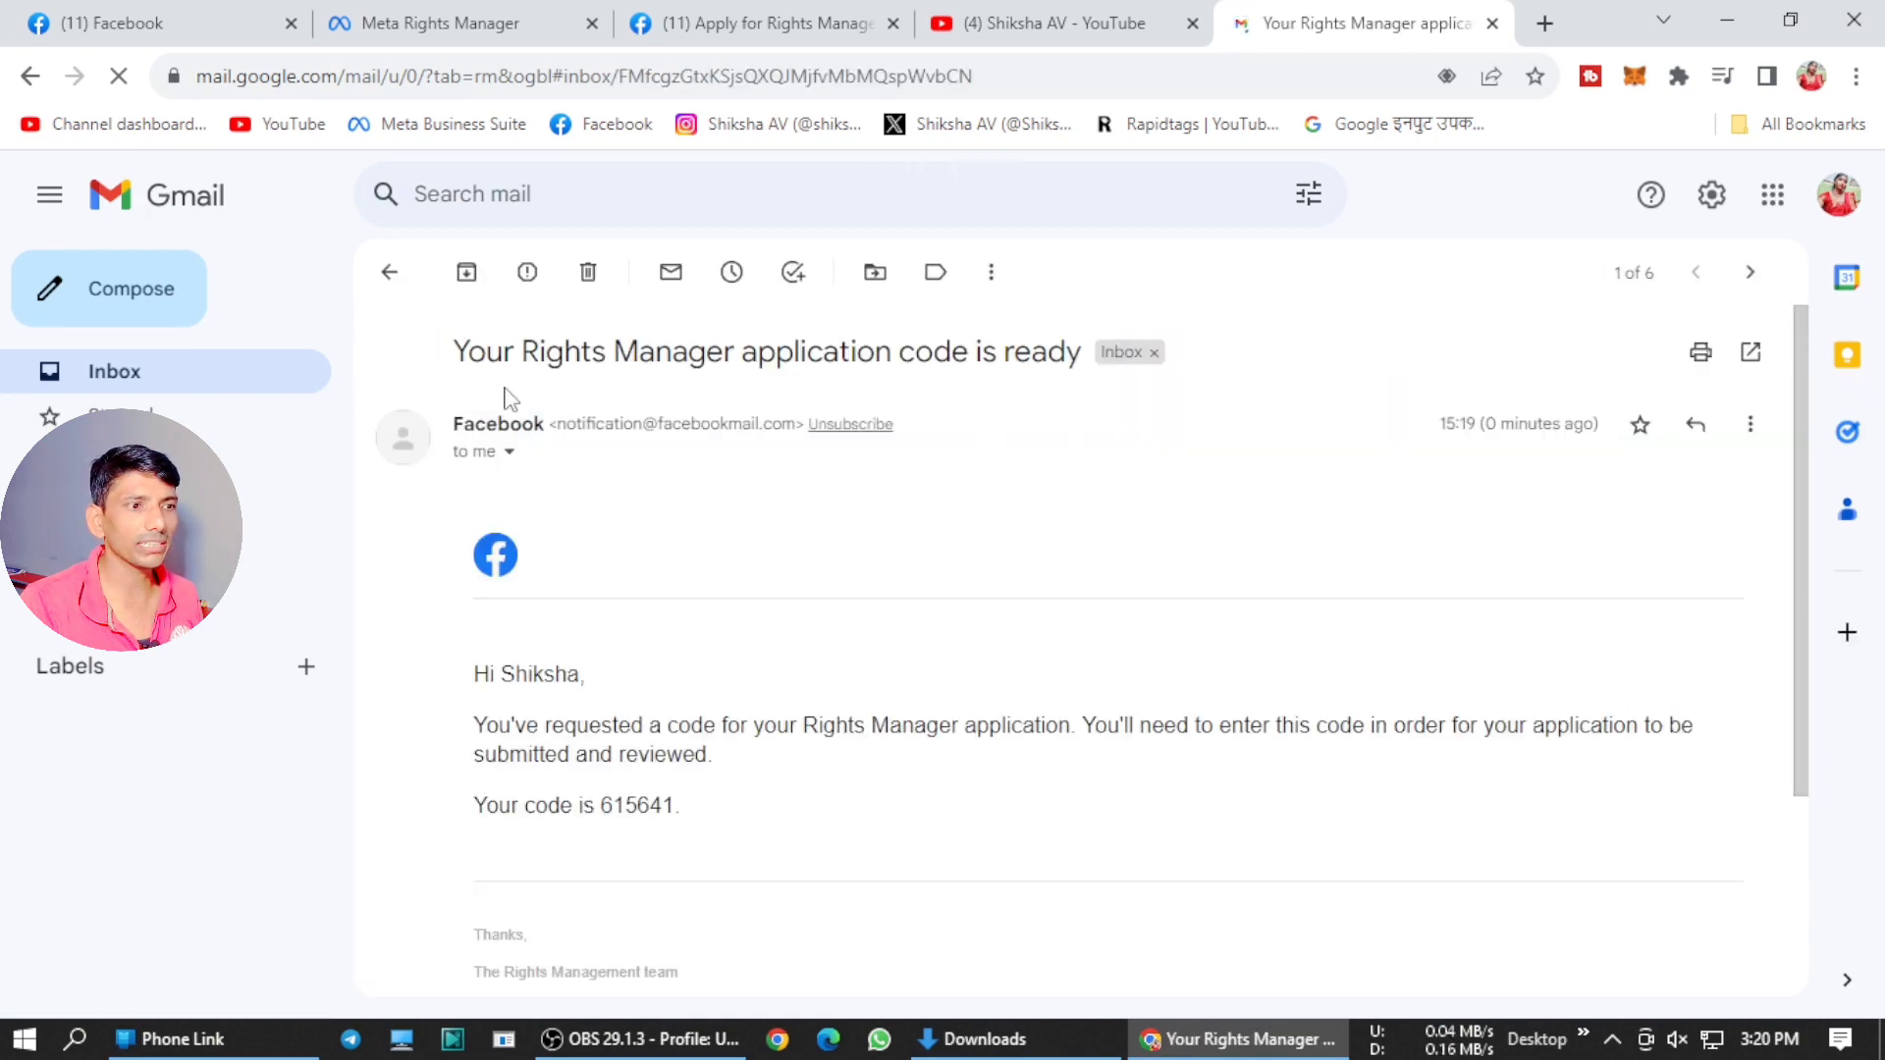
left_click_drag(486, 351, 822, 350)
left_click(999, 391)
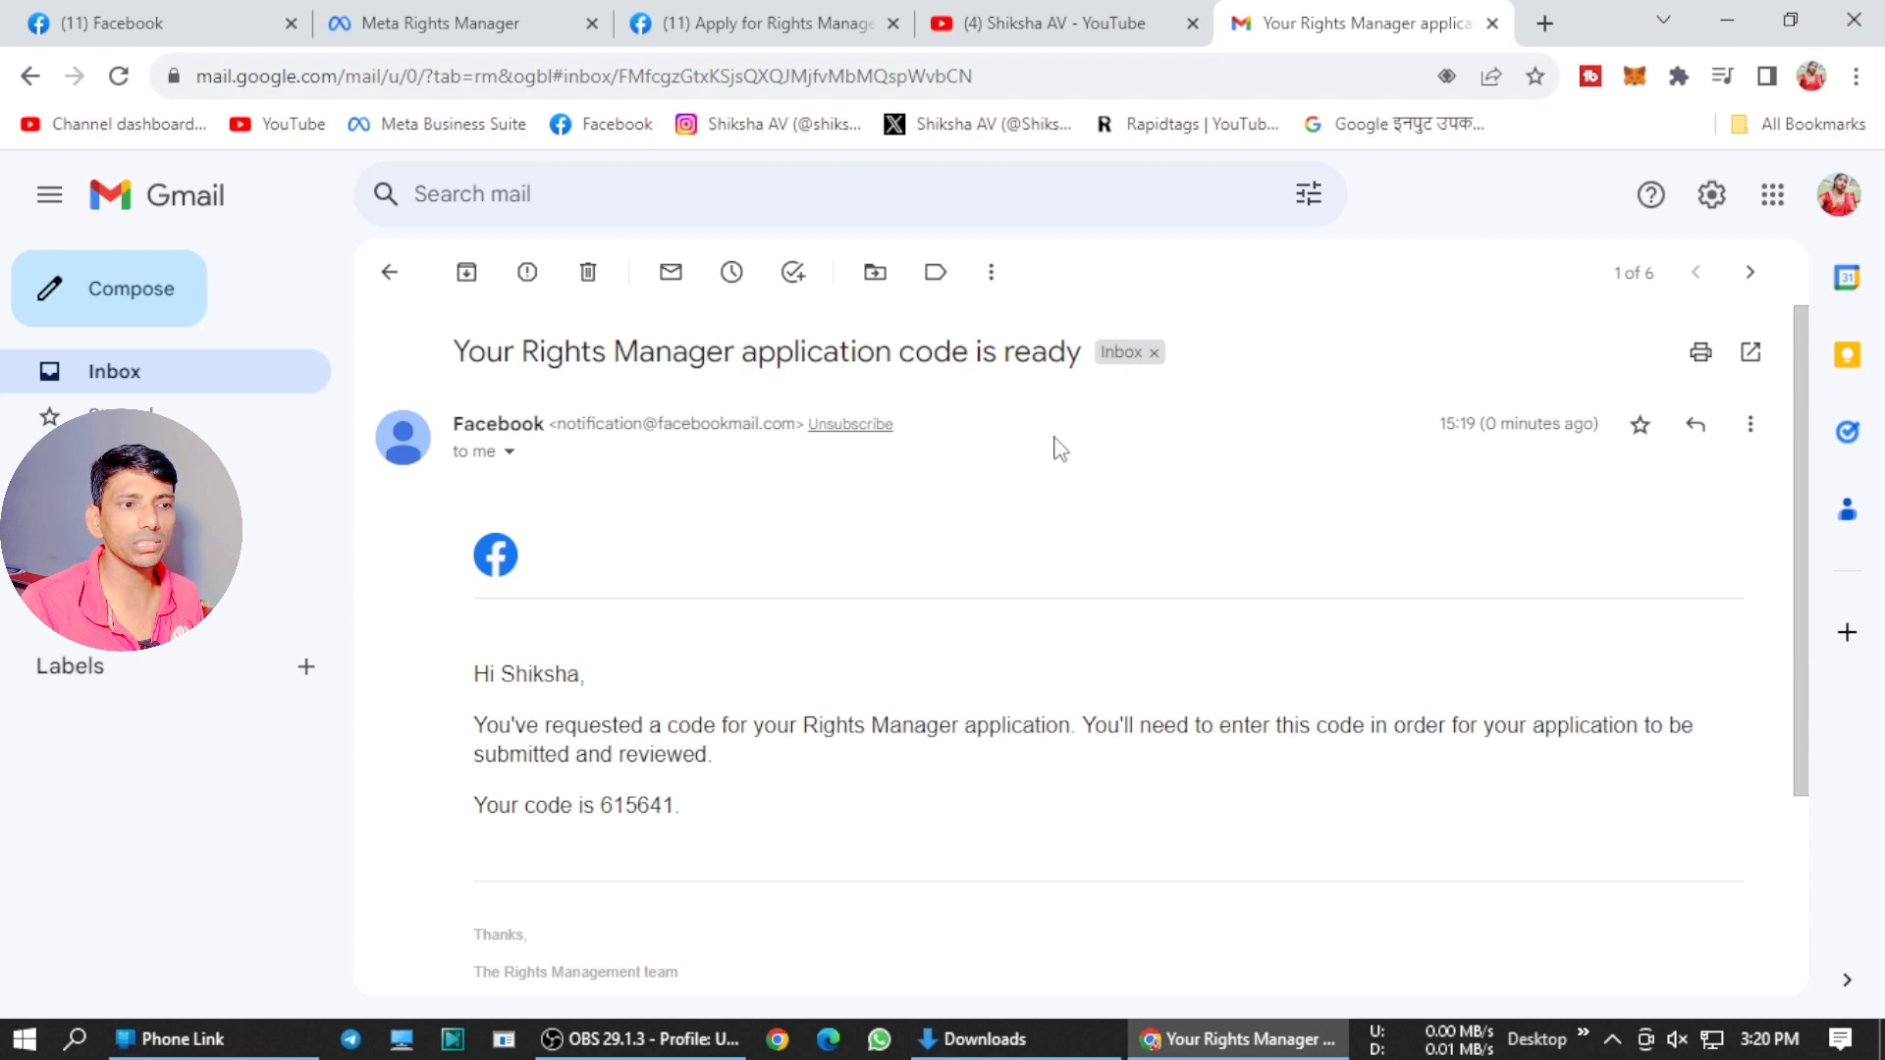
Copy the verification code from the email, paste it into the form's 6-digit code field and verify it
scroll(559, 652, "down", 3)
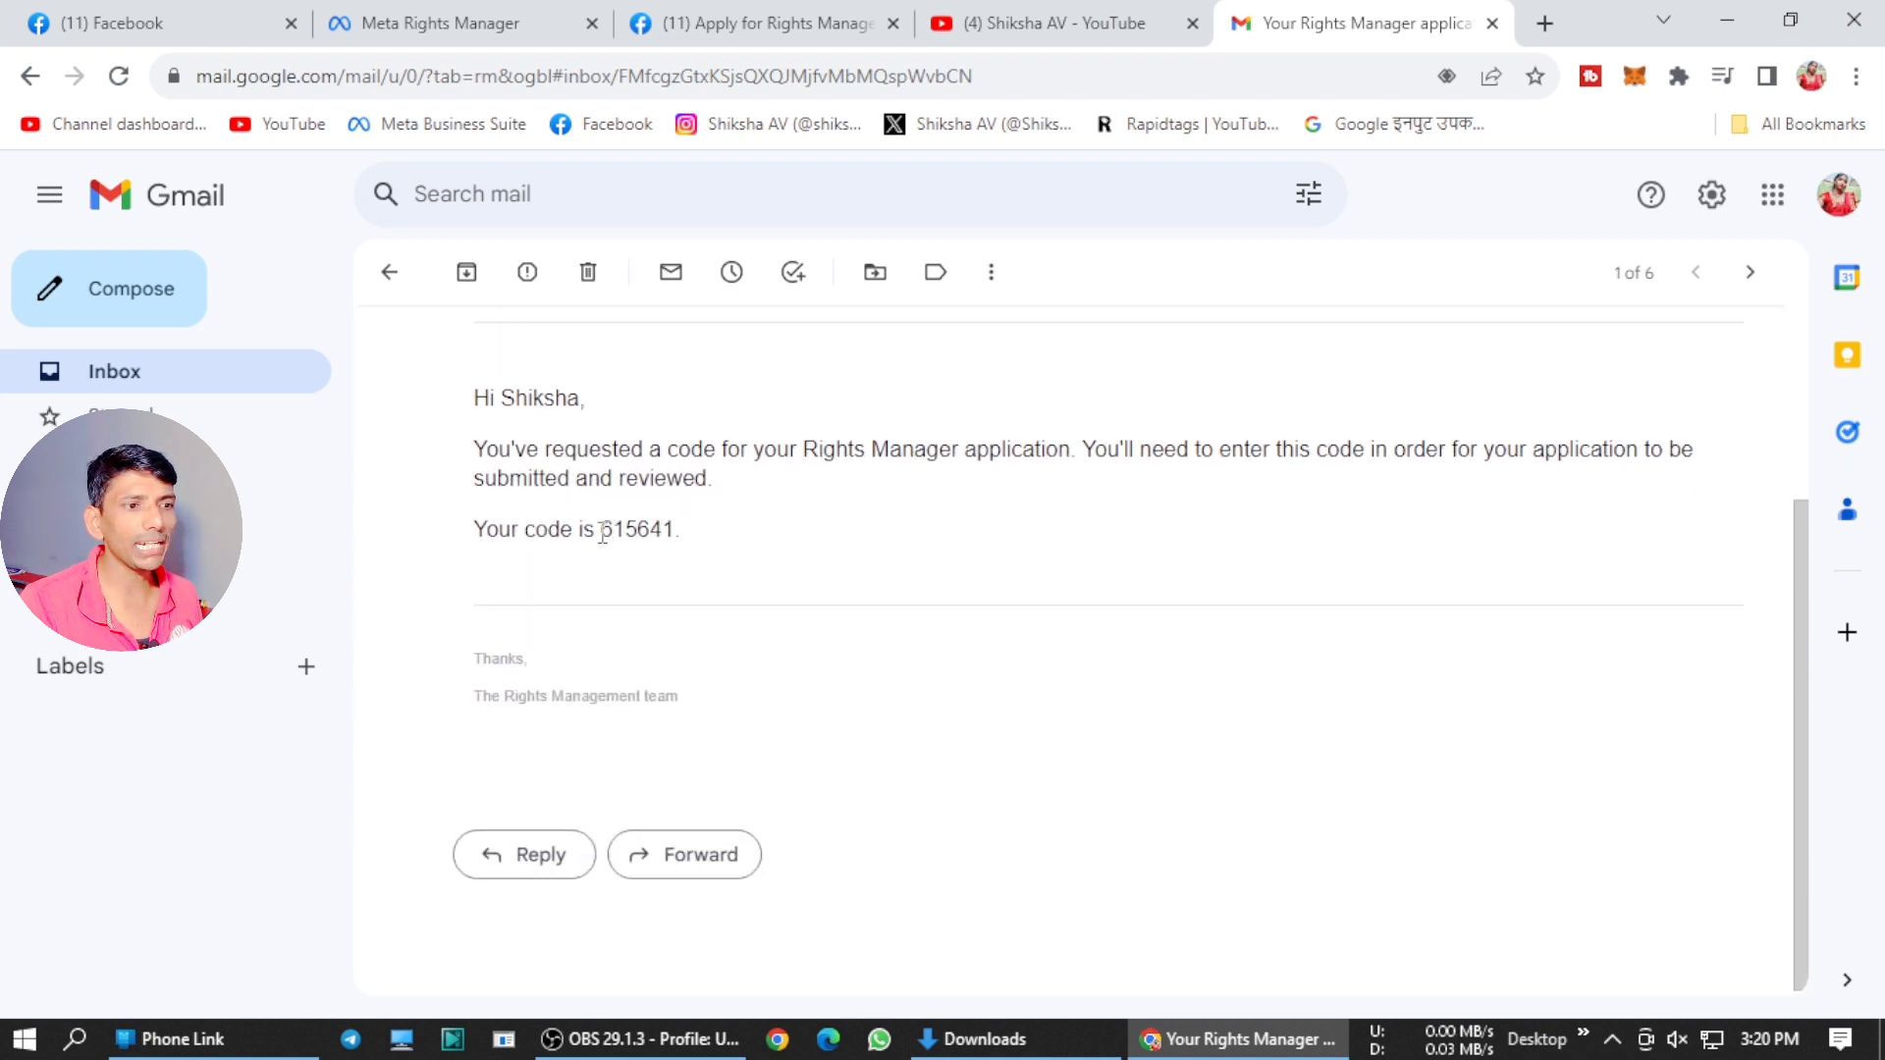
left_click_drag(602, 530, 748, 539)
key("ctrl+c")
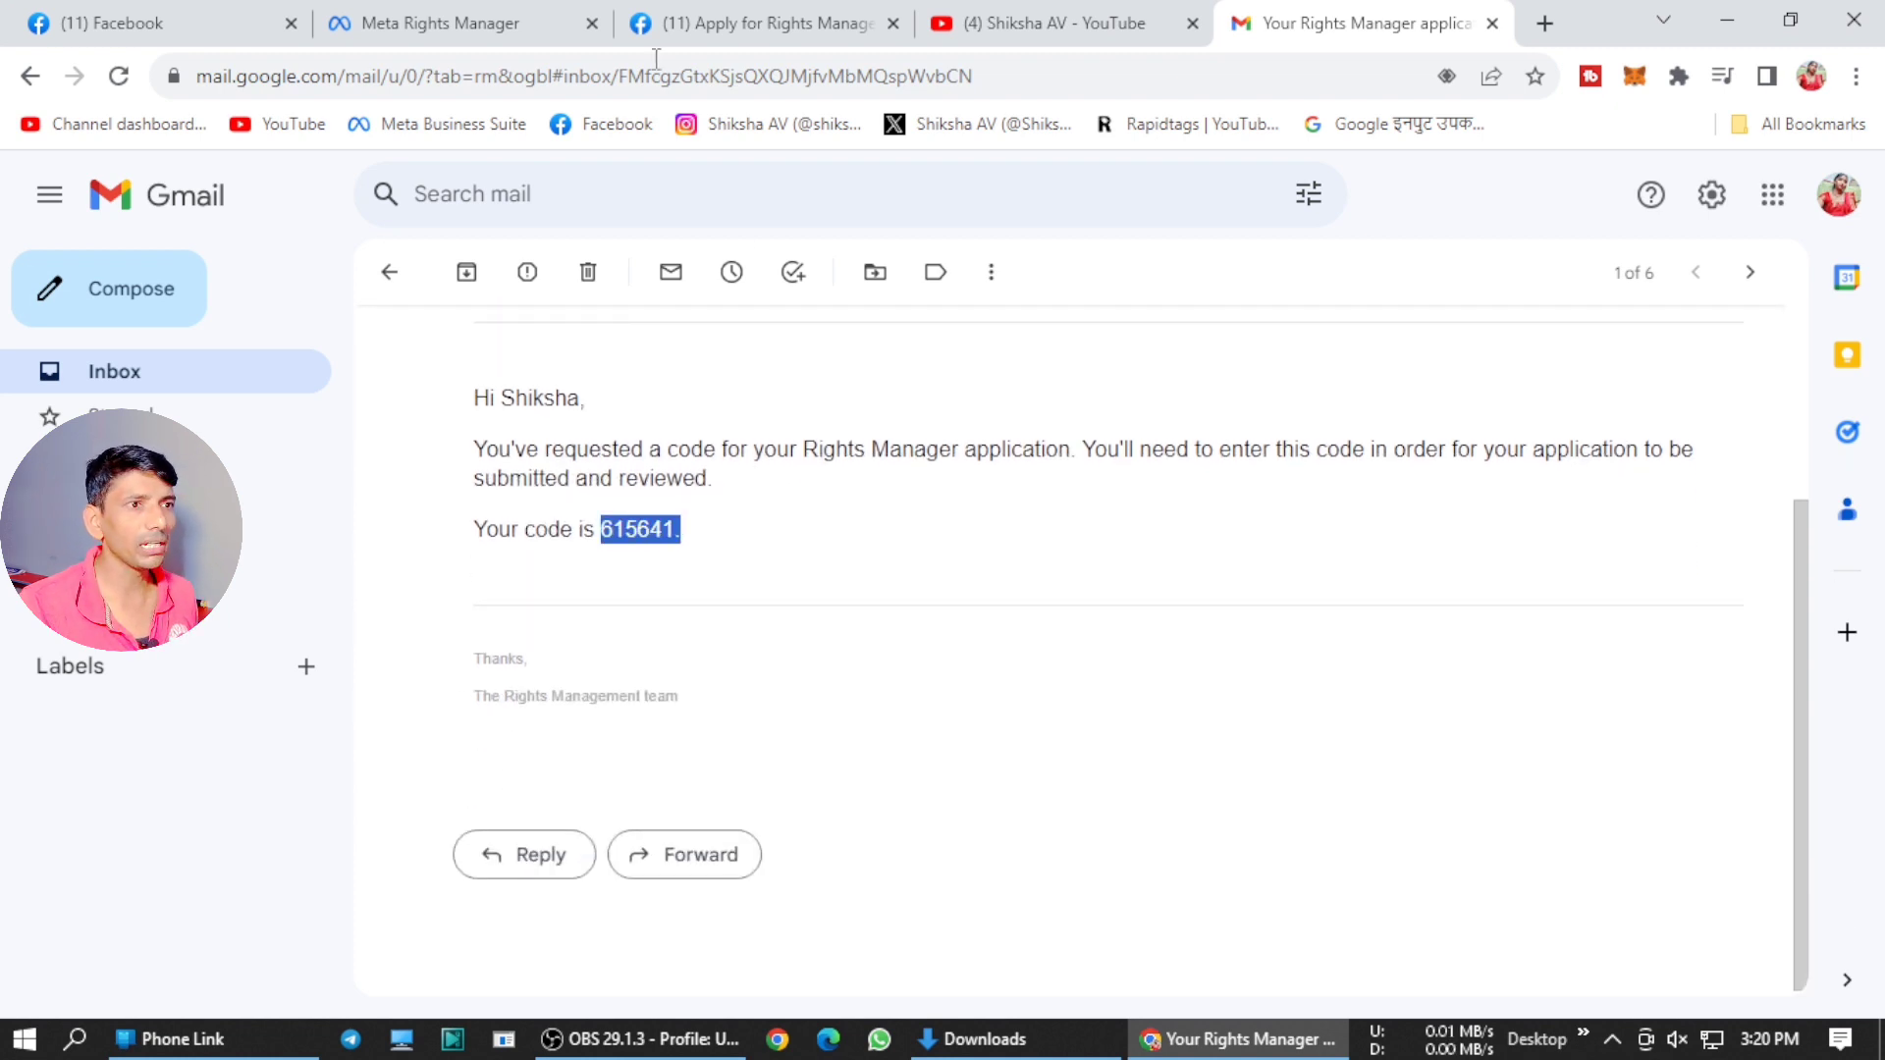
left_click(677, 24)
left_click(622, 723)
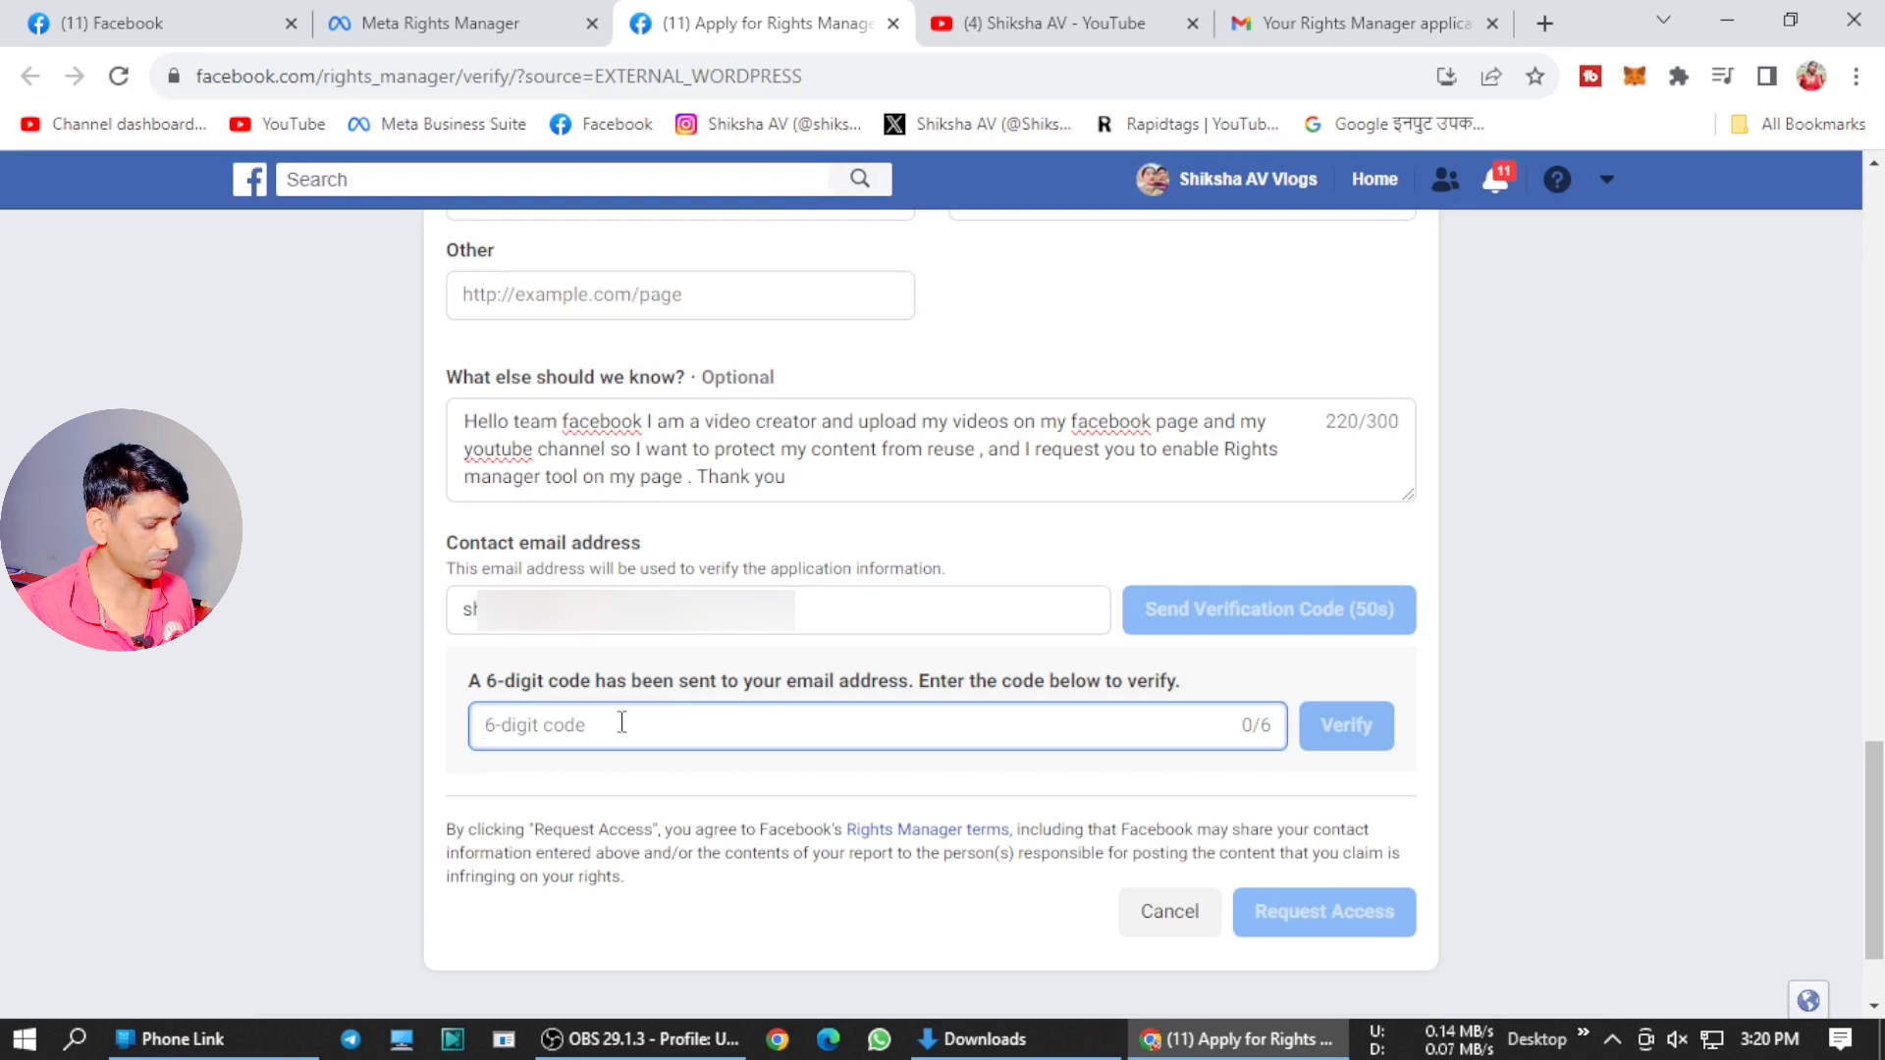
key("ctrl+v")
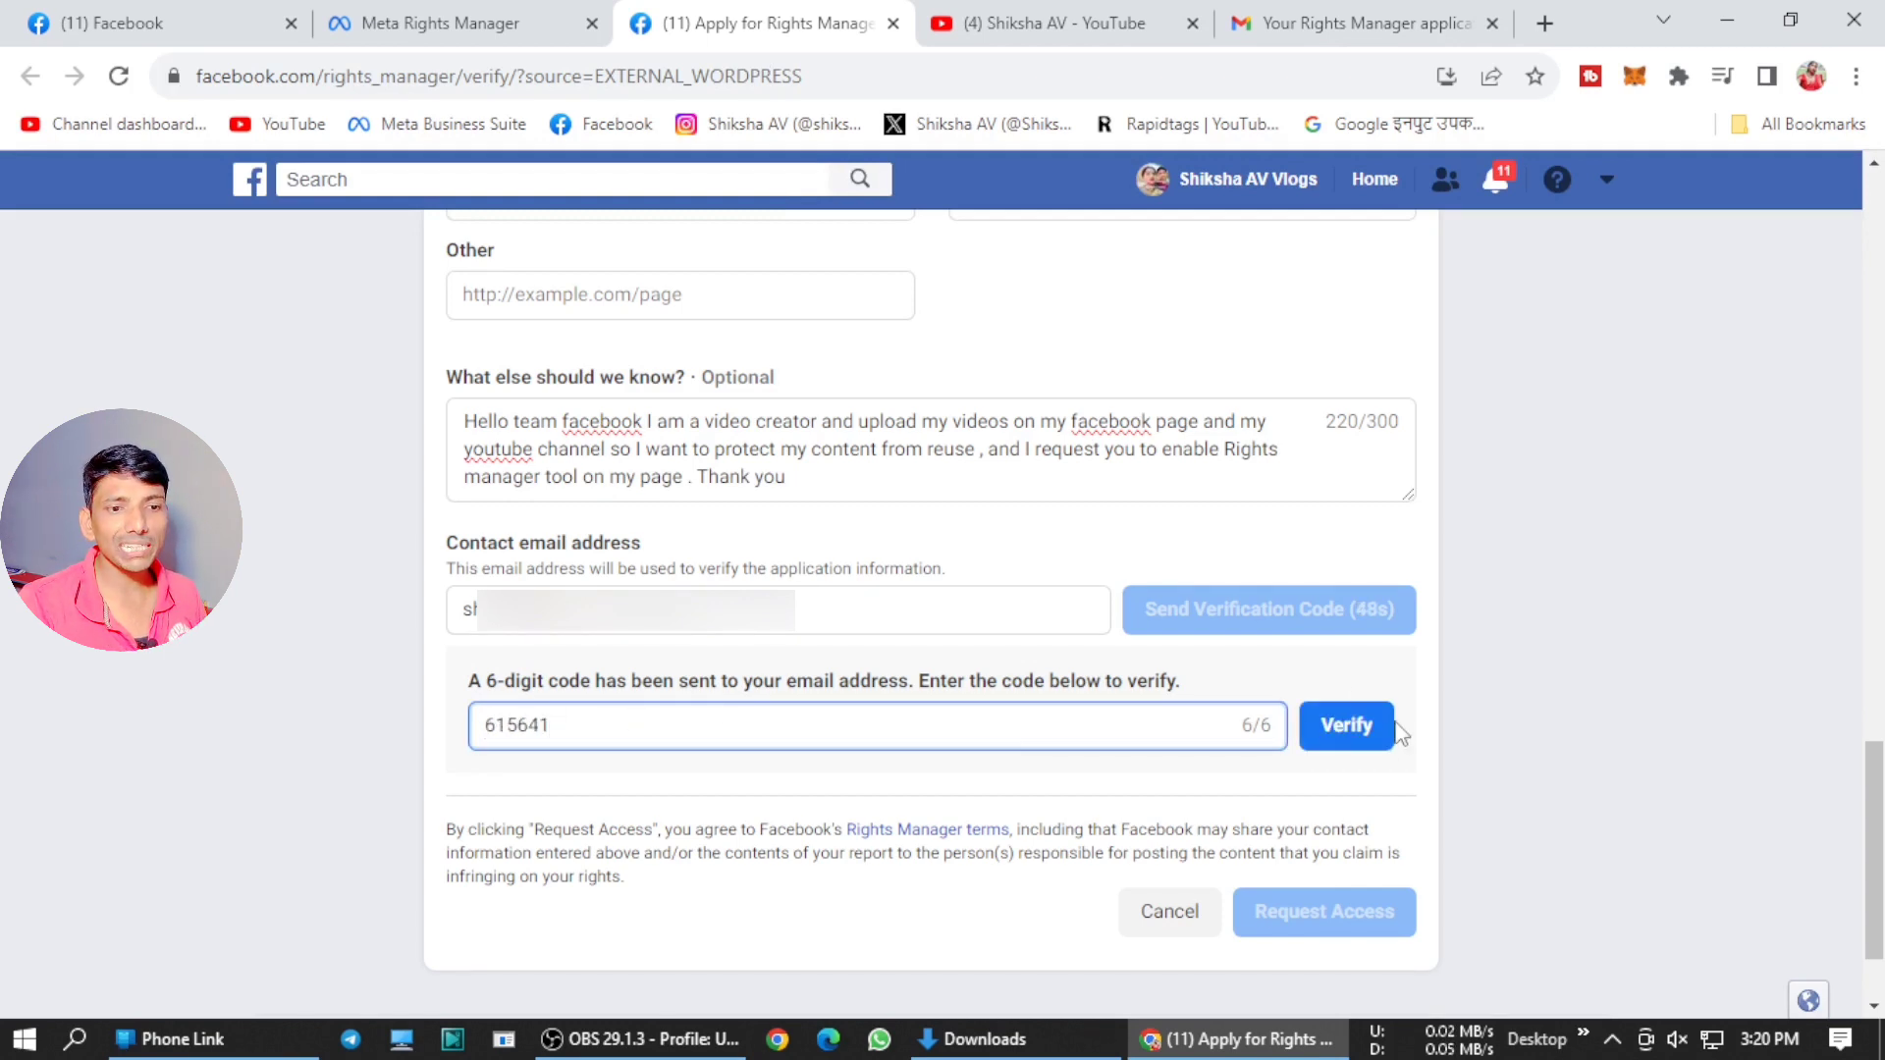
left_click(1350, 746)
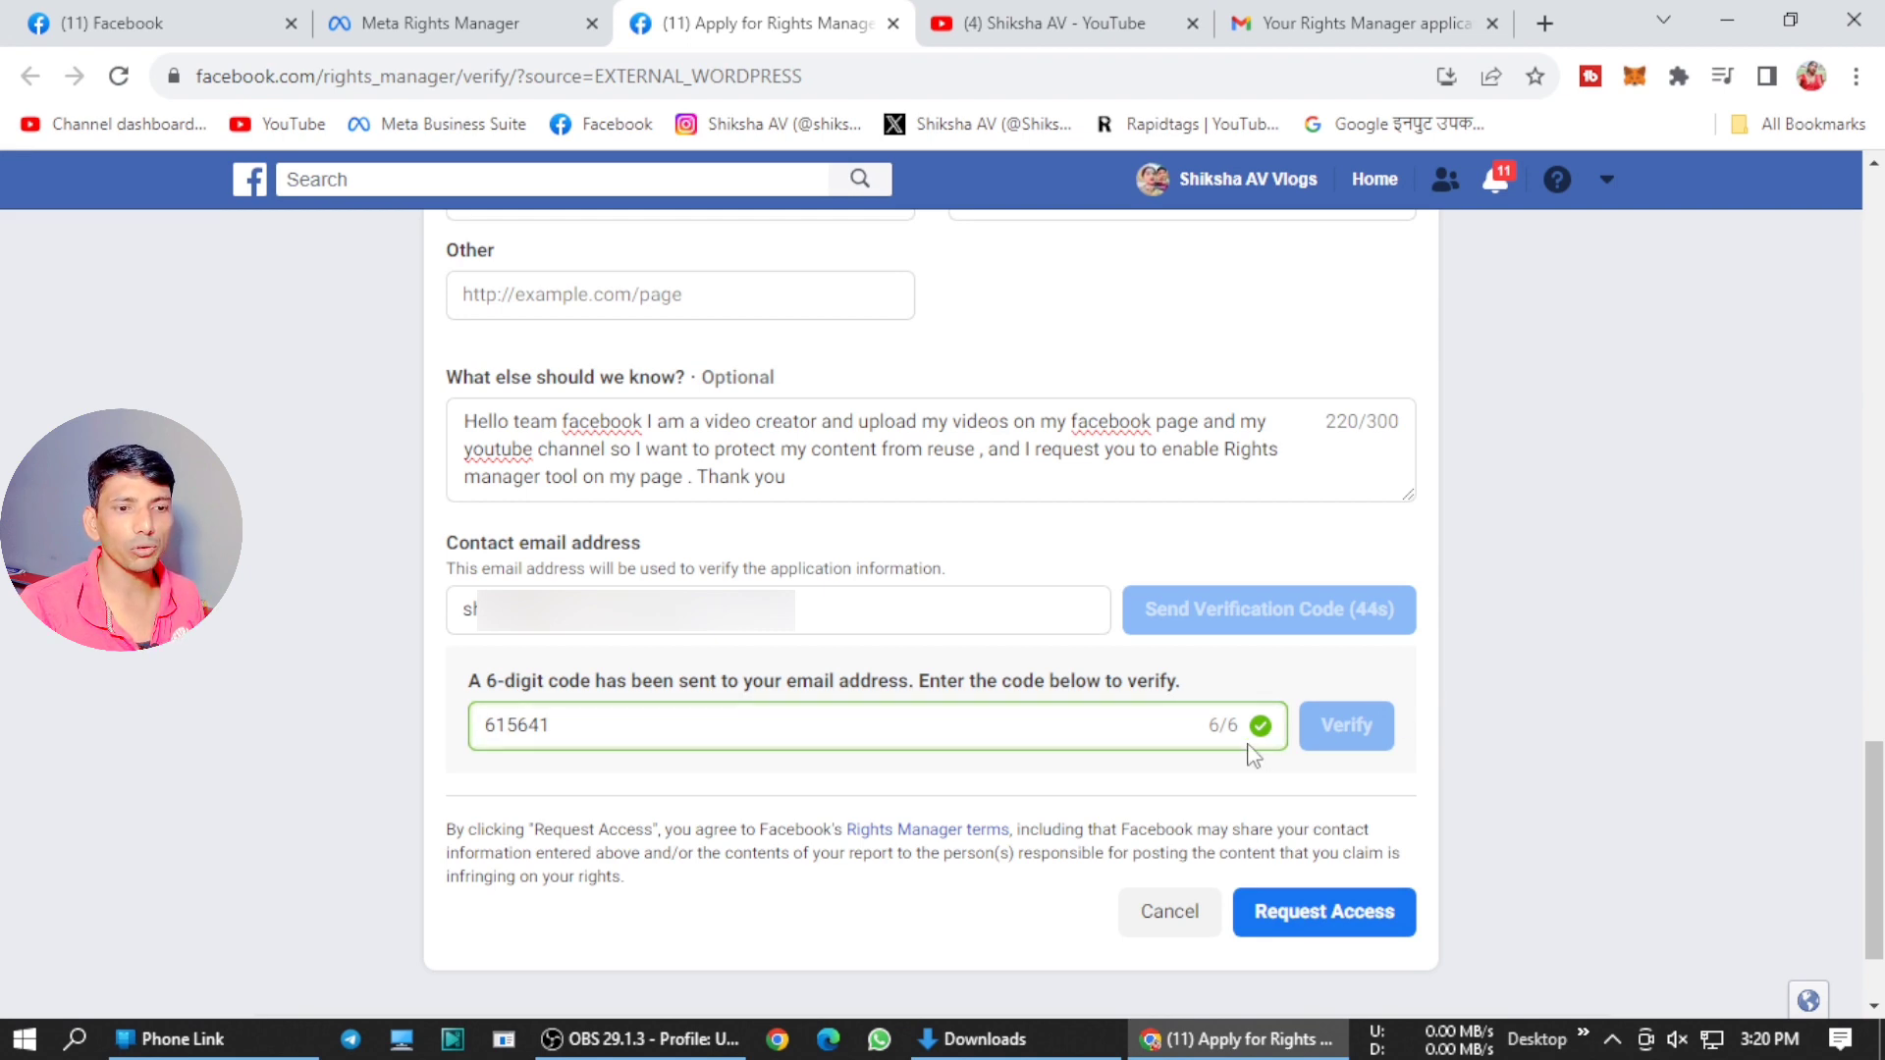
Review the completed Rights Manager request form from start to end and submit the access request
scroll(1168, 550, "up", 15)
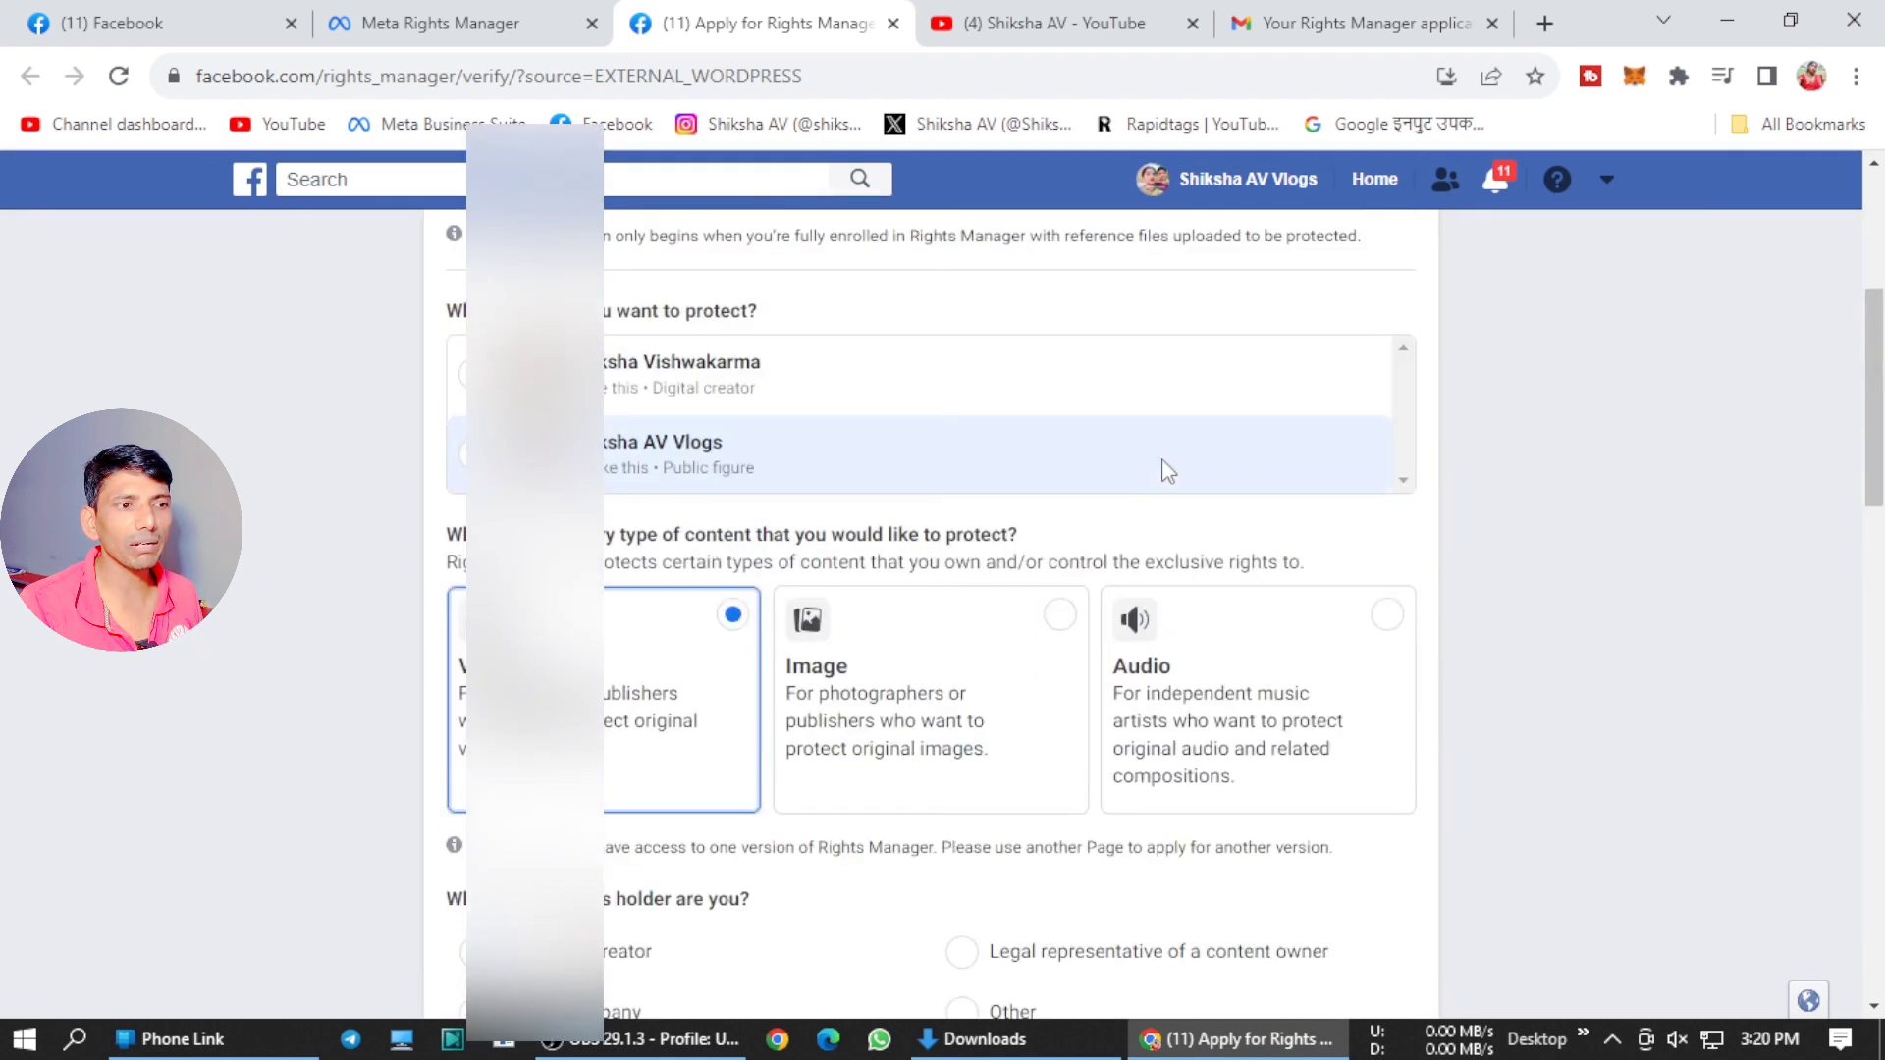
scroll(1152, 475, "up", 4)
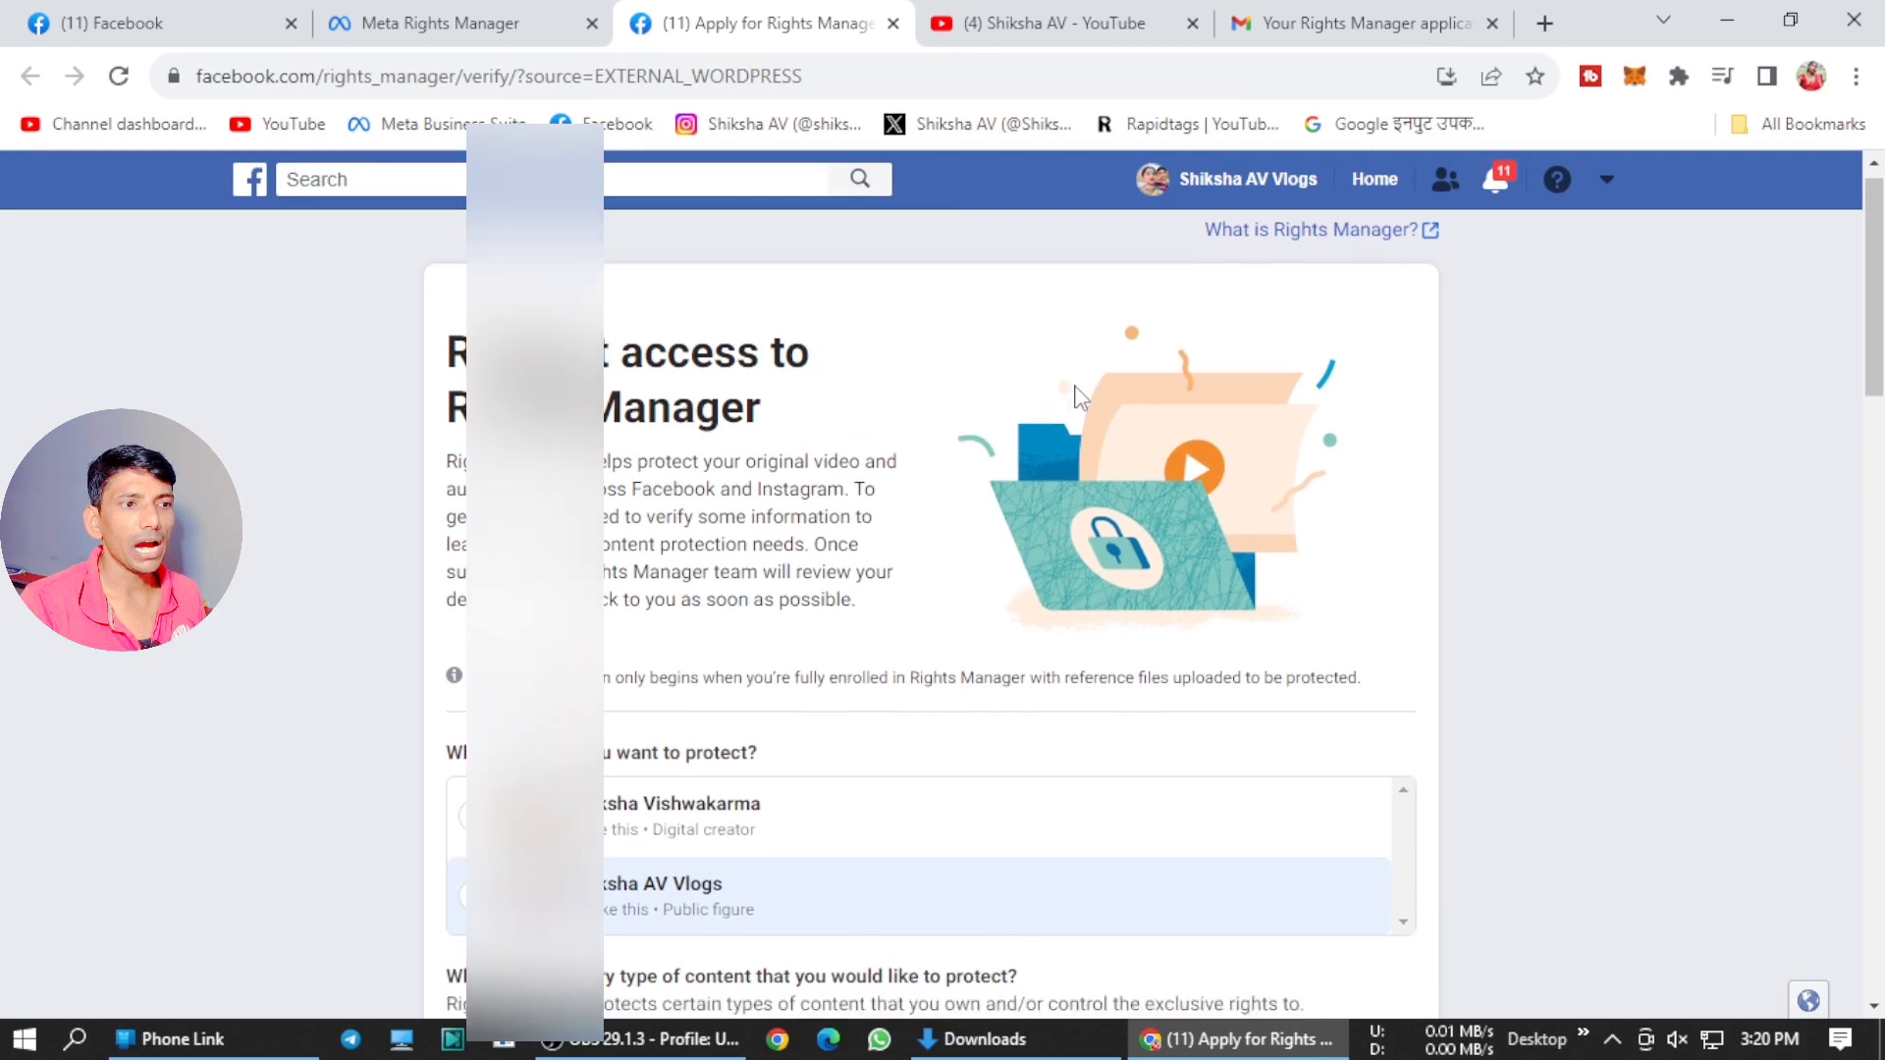
scroll(1078, 396, "down", 7)
scroll(1078, 395, "down", 1)
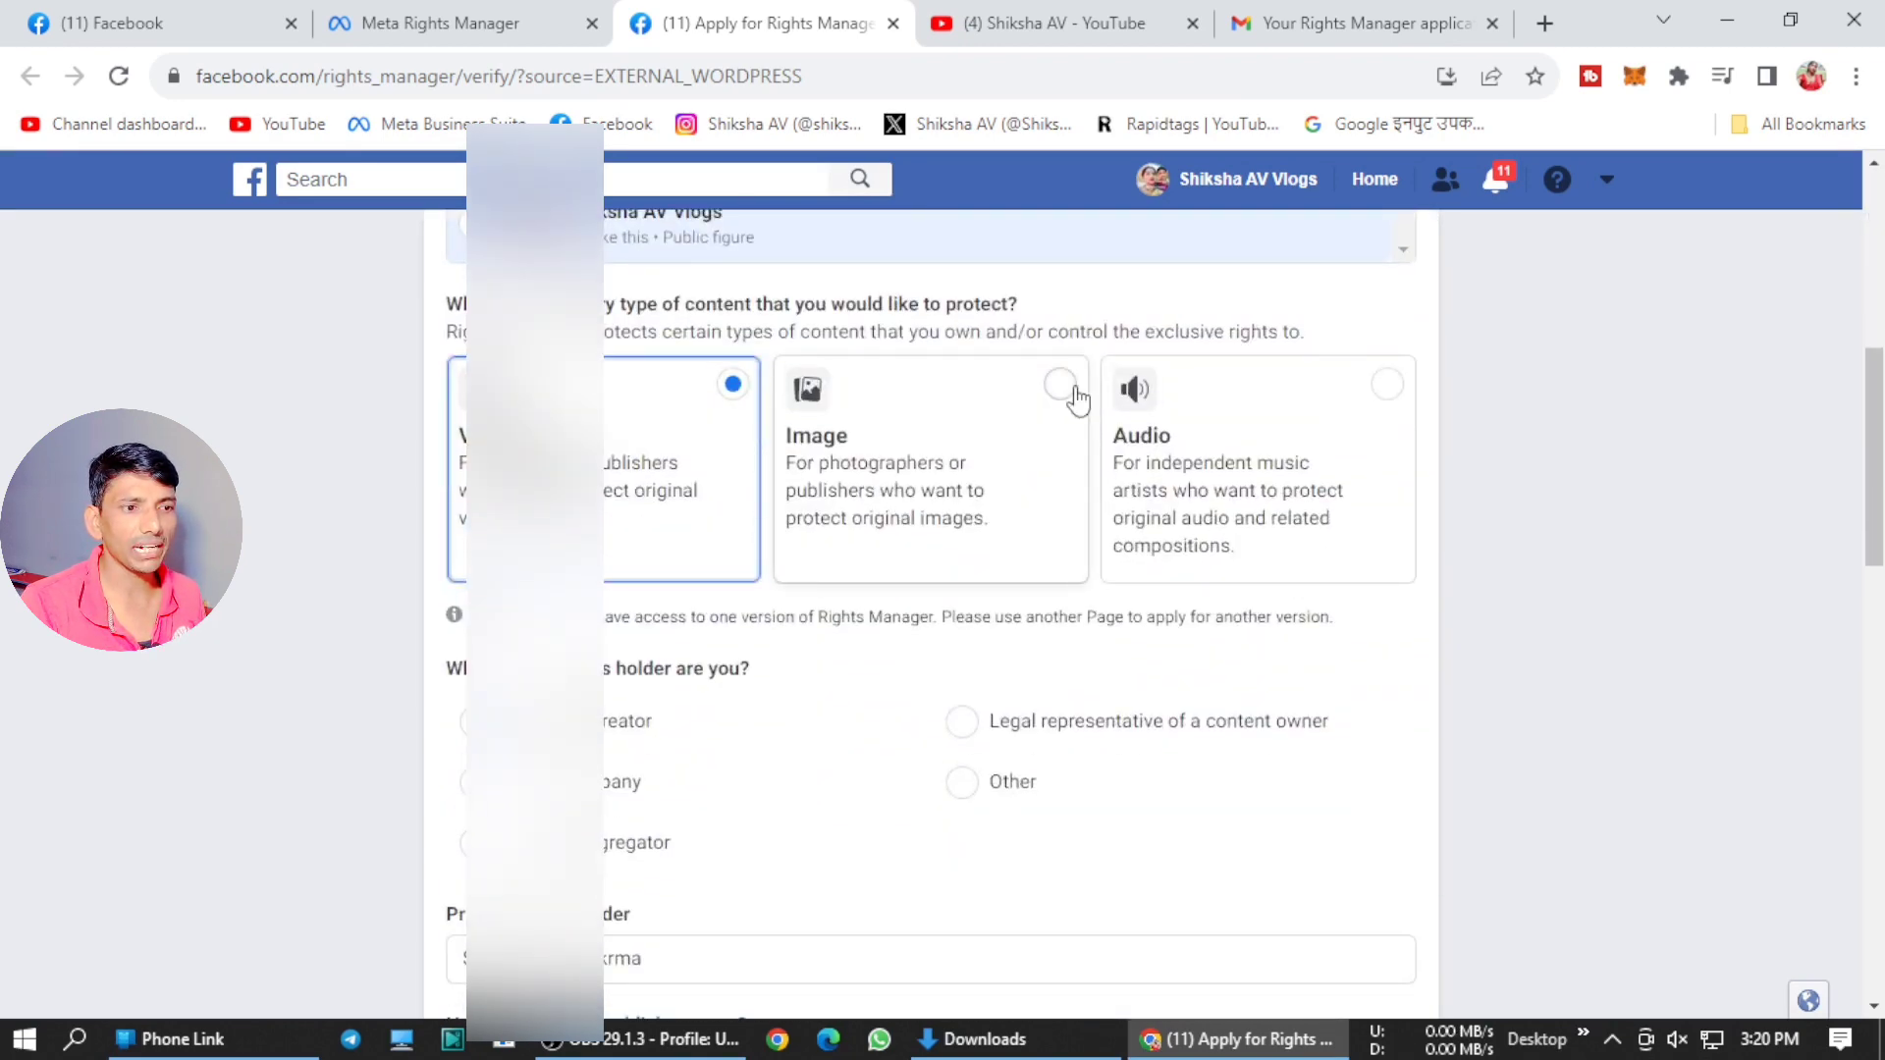
scroll(1078, 396, "down", 4)
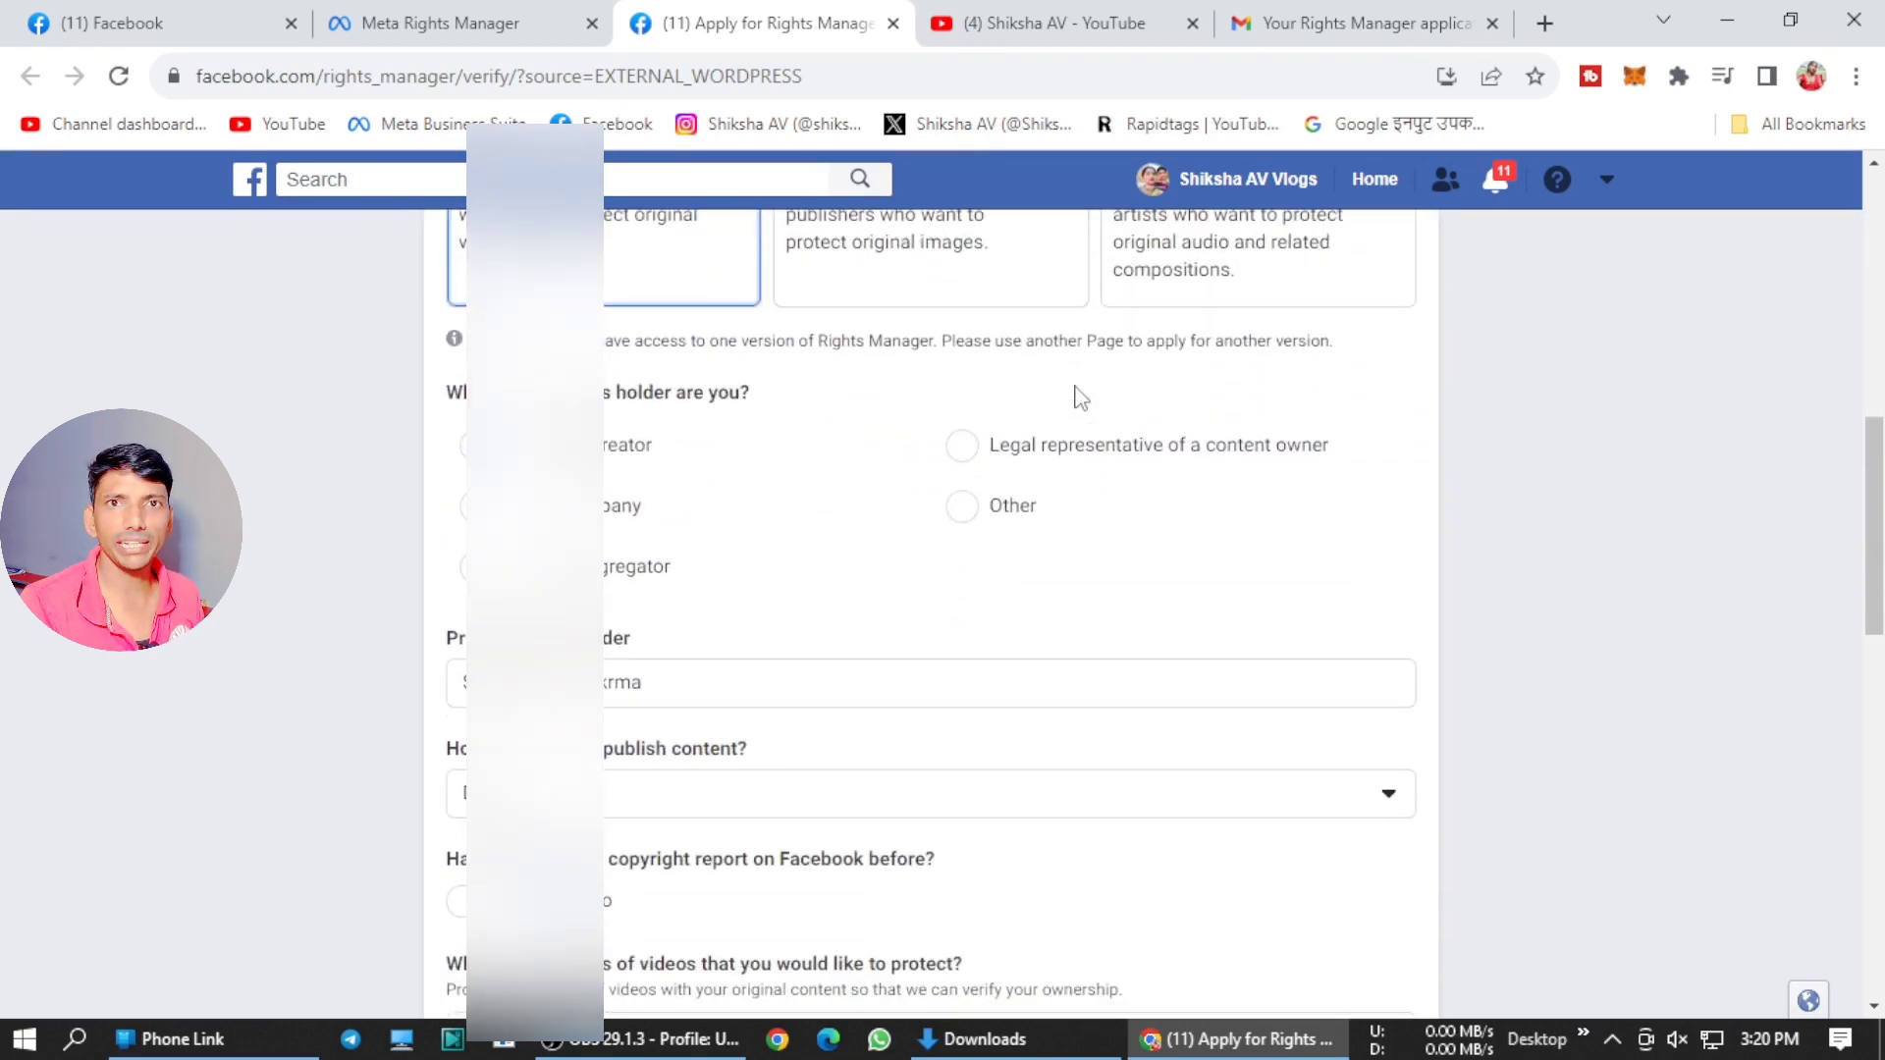
scroll(1078, 396, "down", 10)
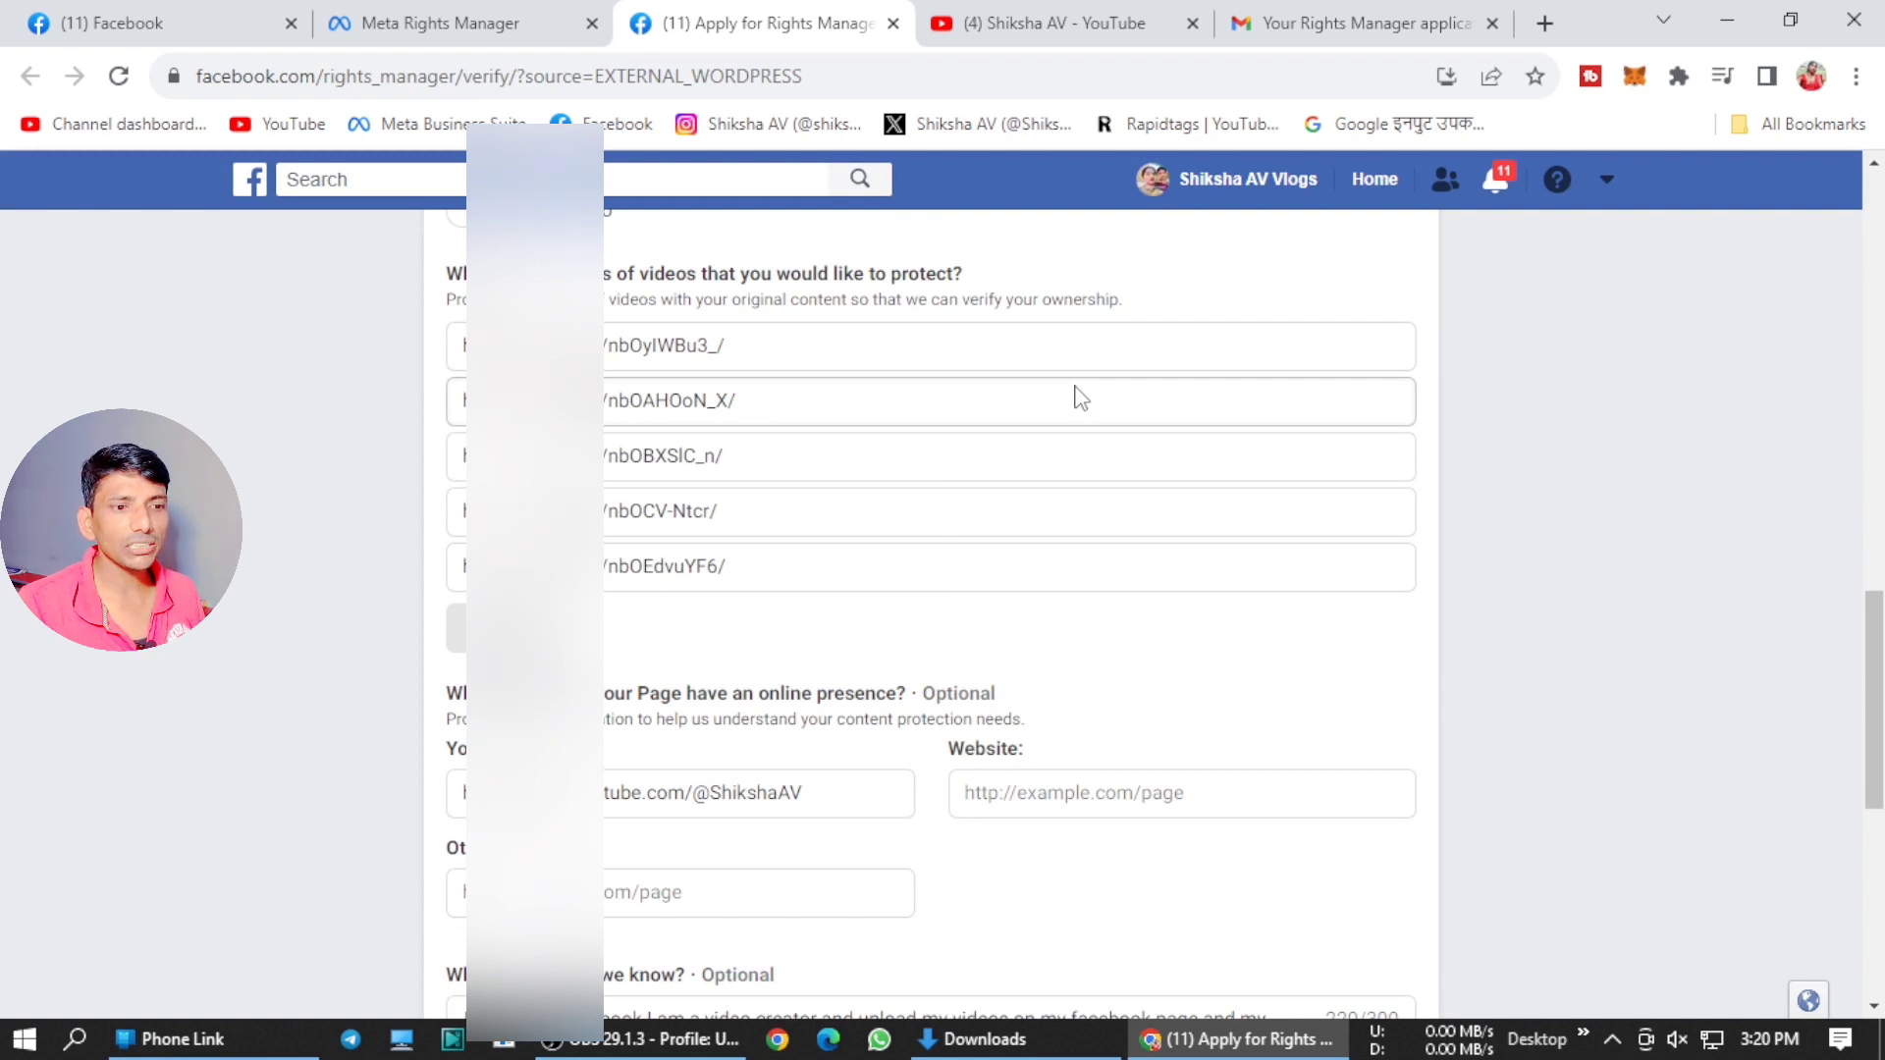
scroll(1080, 398, "down", 10)
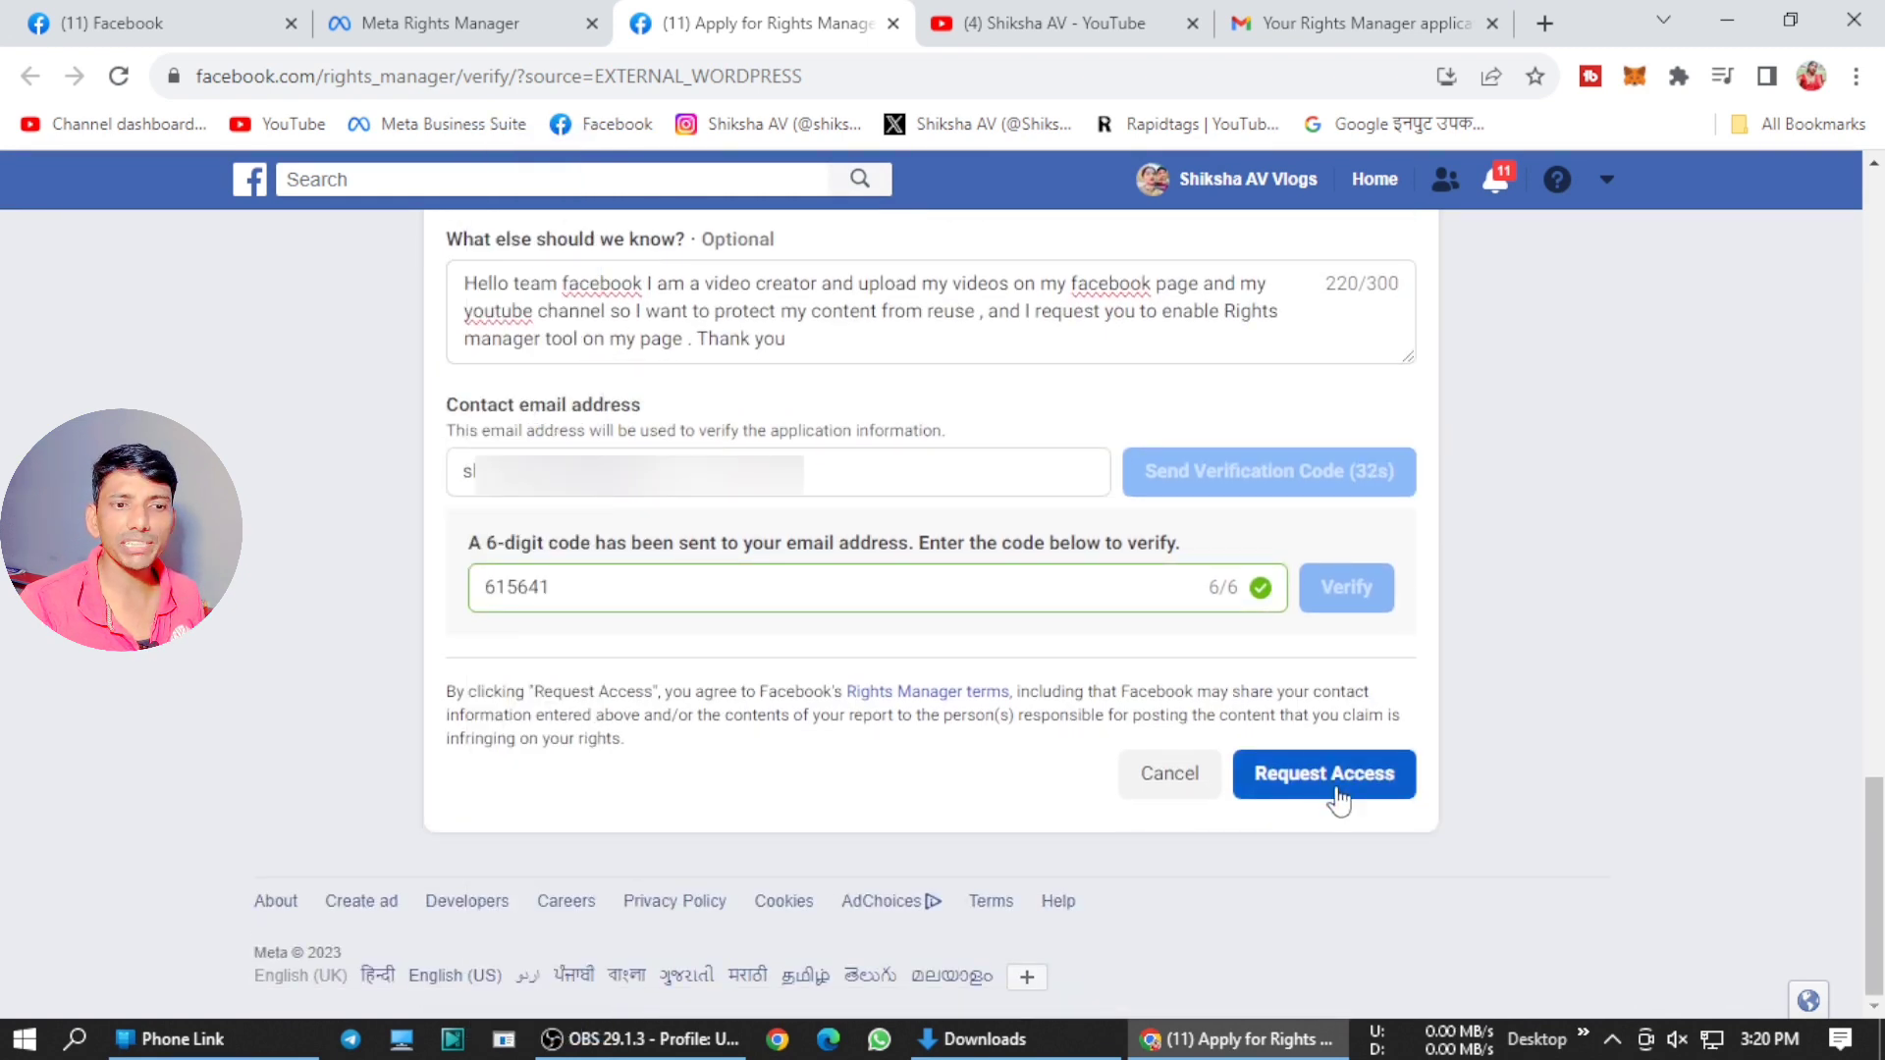
left_click(1329, 780)
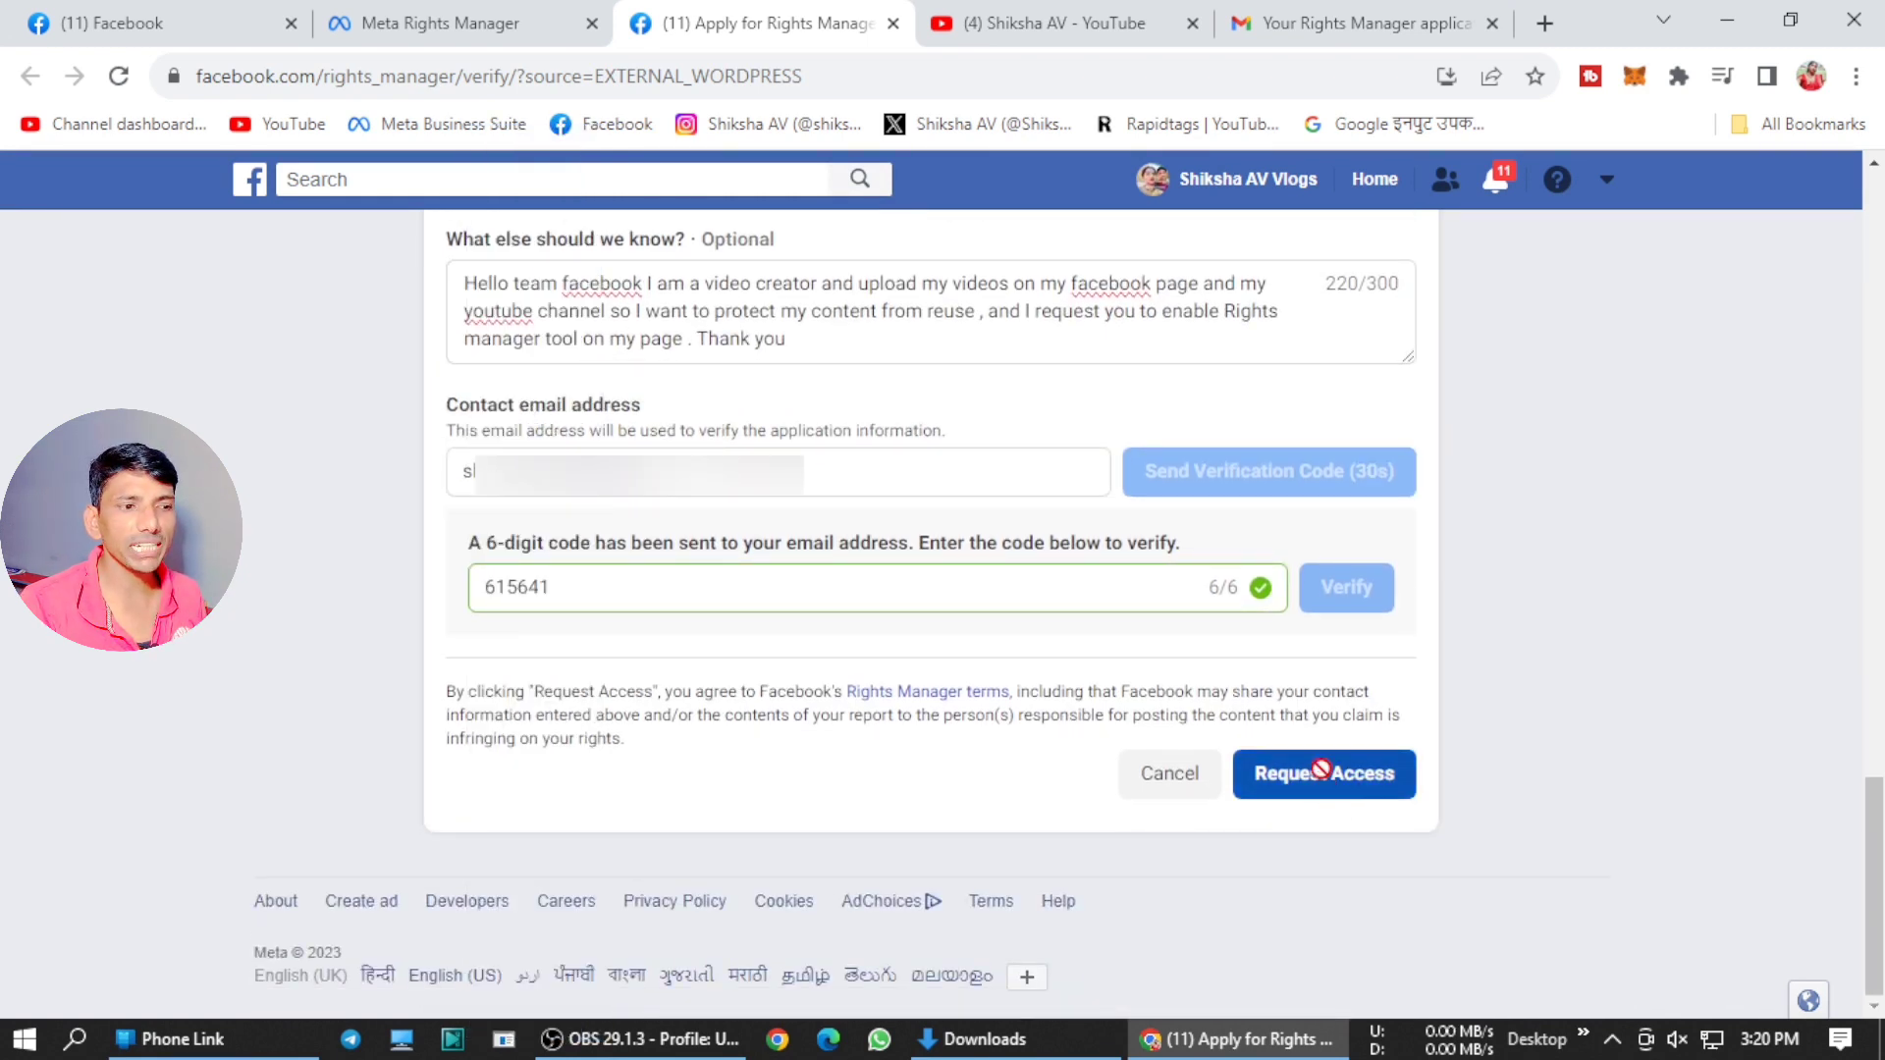
scroll(1161, 542, "up", 3)
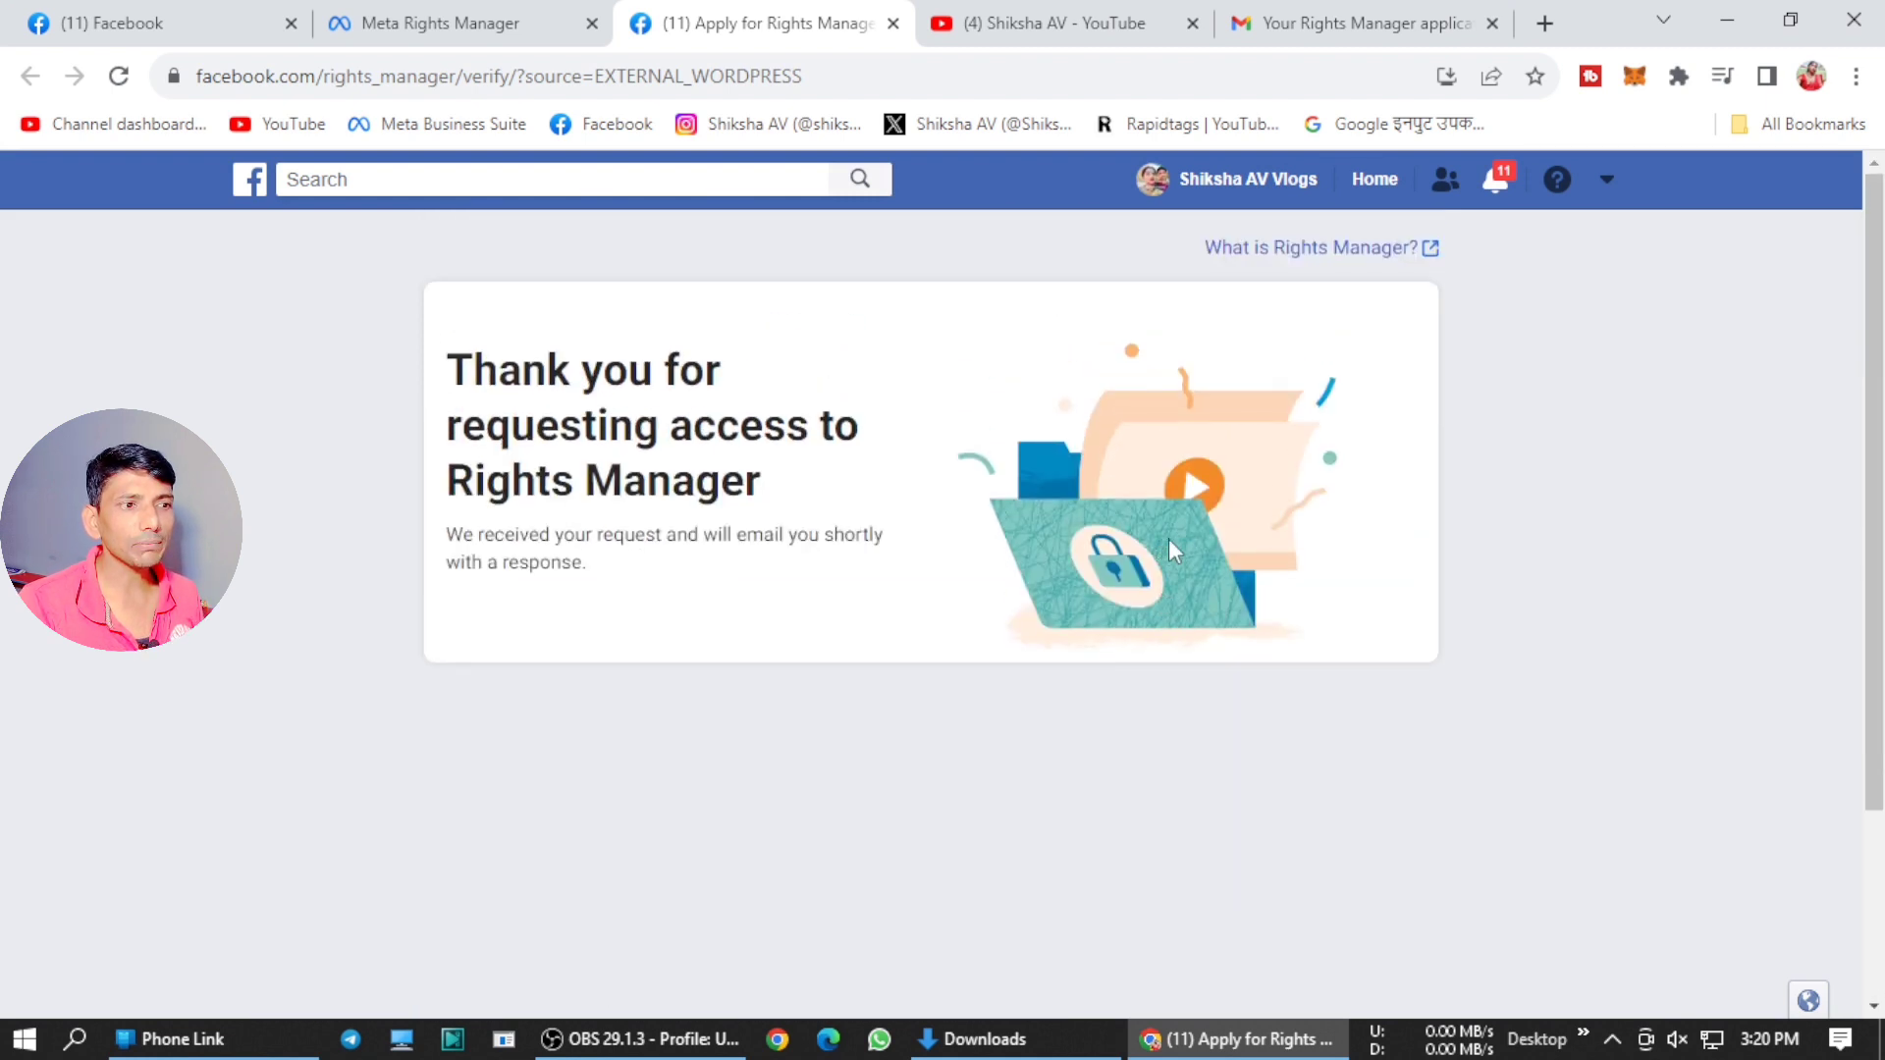
Read the confirmation text shown for the submitted Rights Manager request, including how the response will be delivered
left_click_drag(455, 361, 790, 422)
left_click(850, 473)
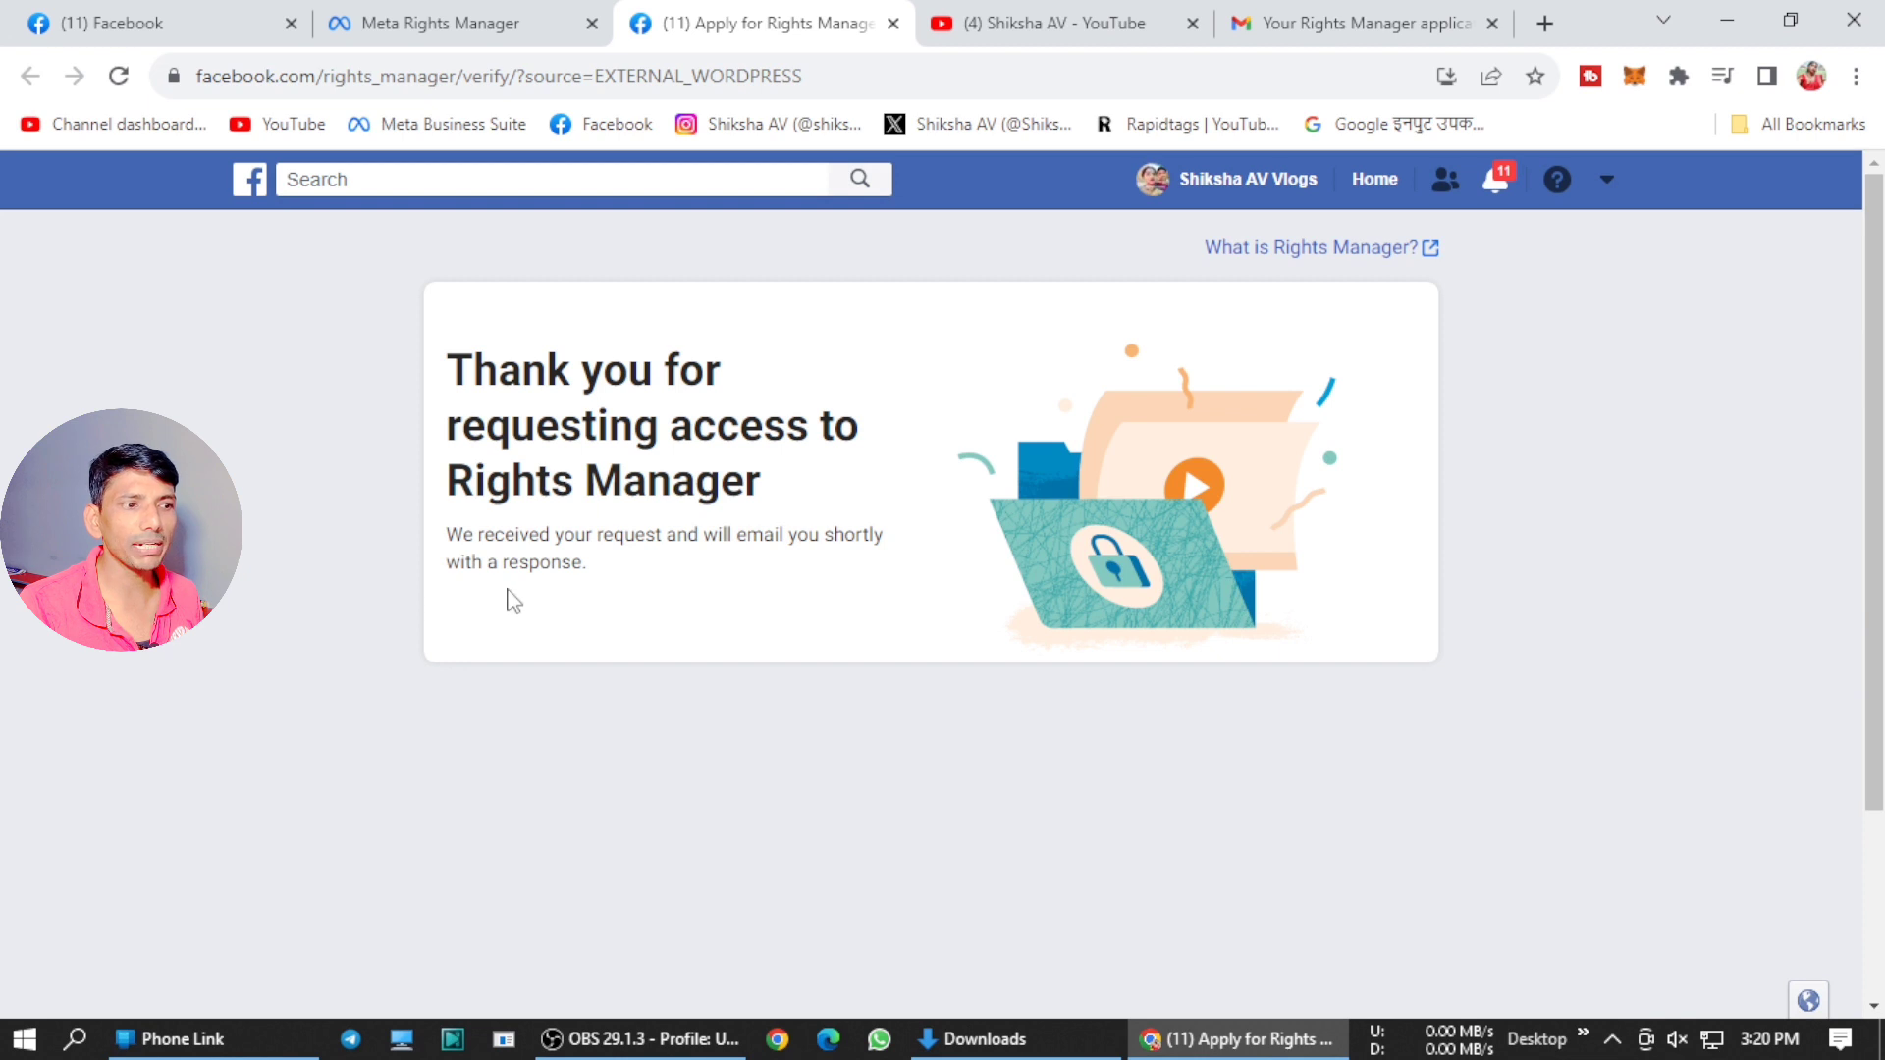
left_click_drag(459, 539, 660, 559)
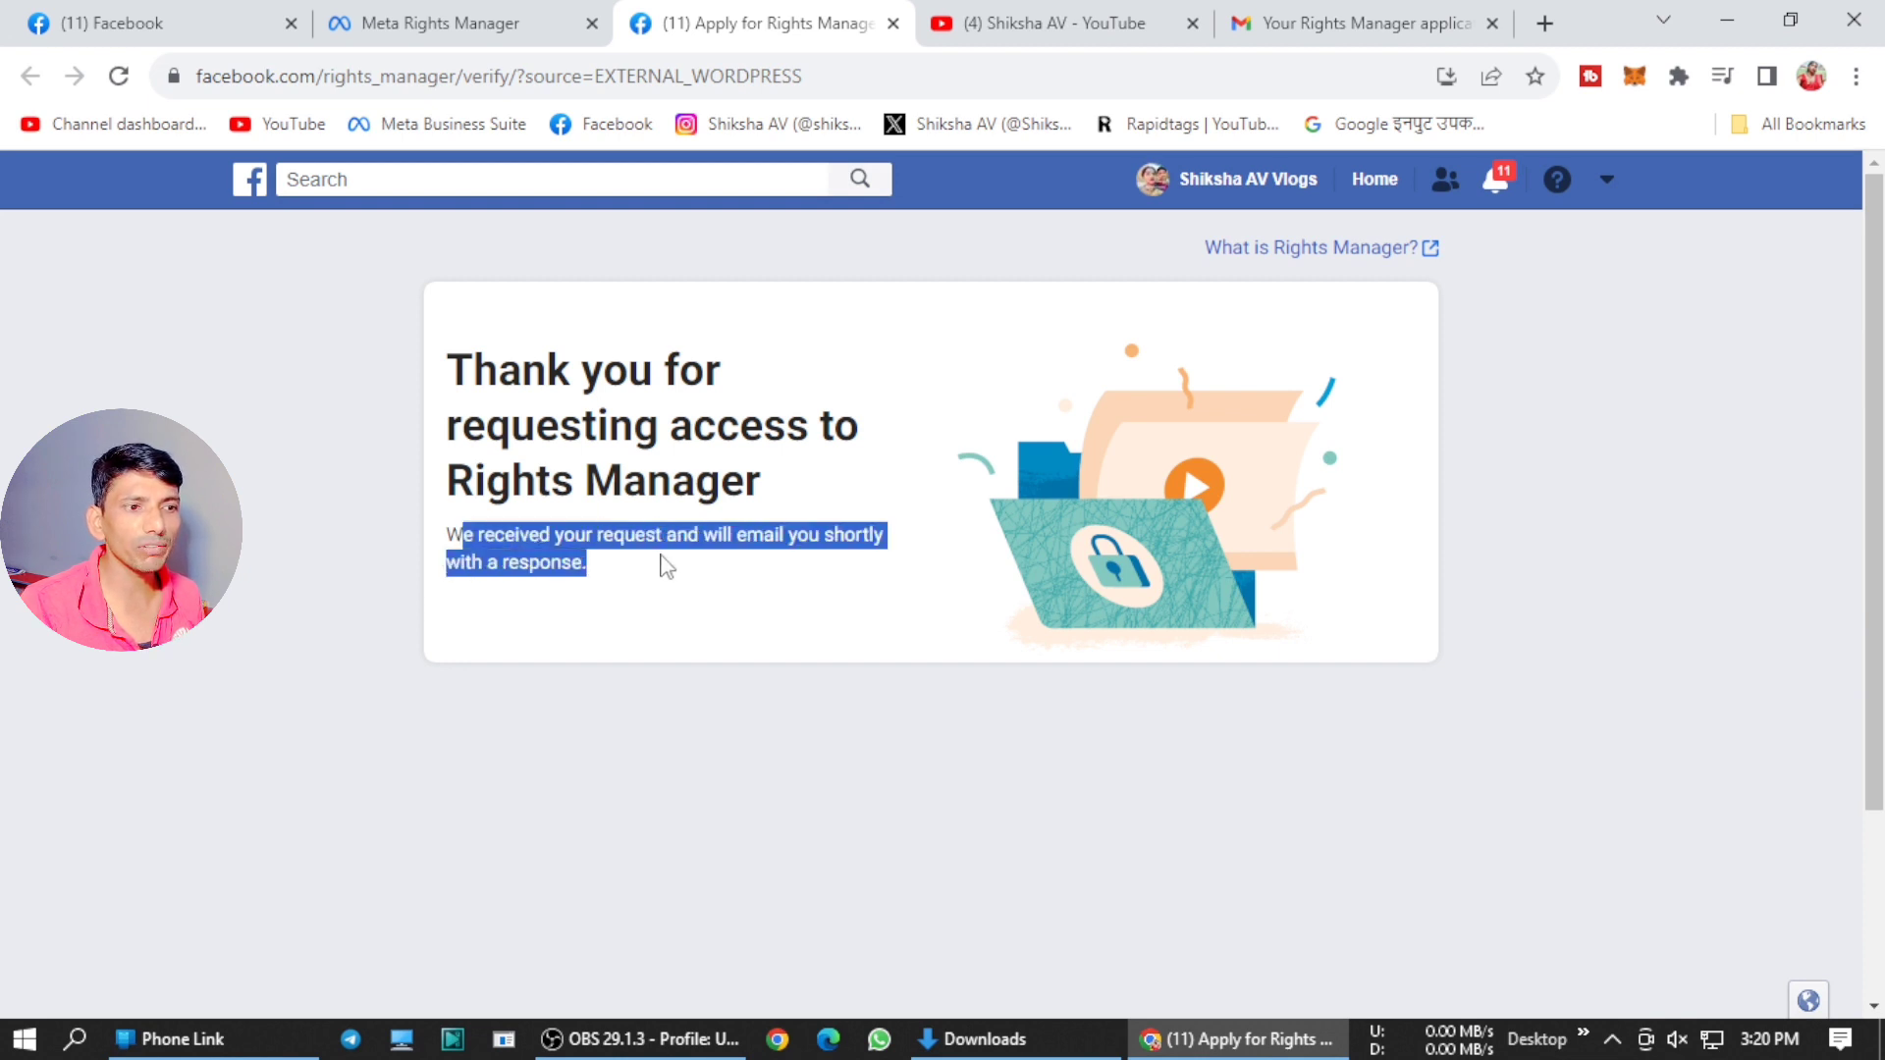
left_click(678, 562)
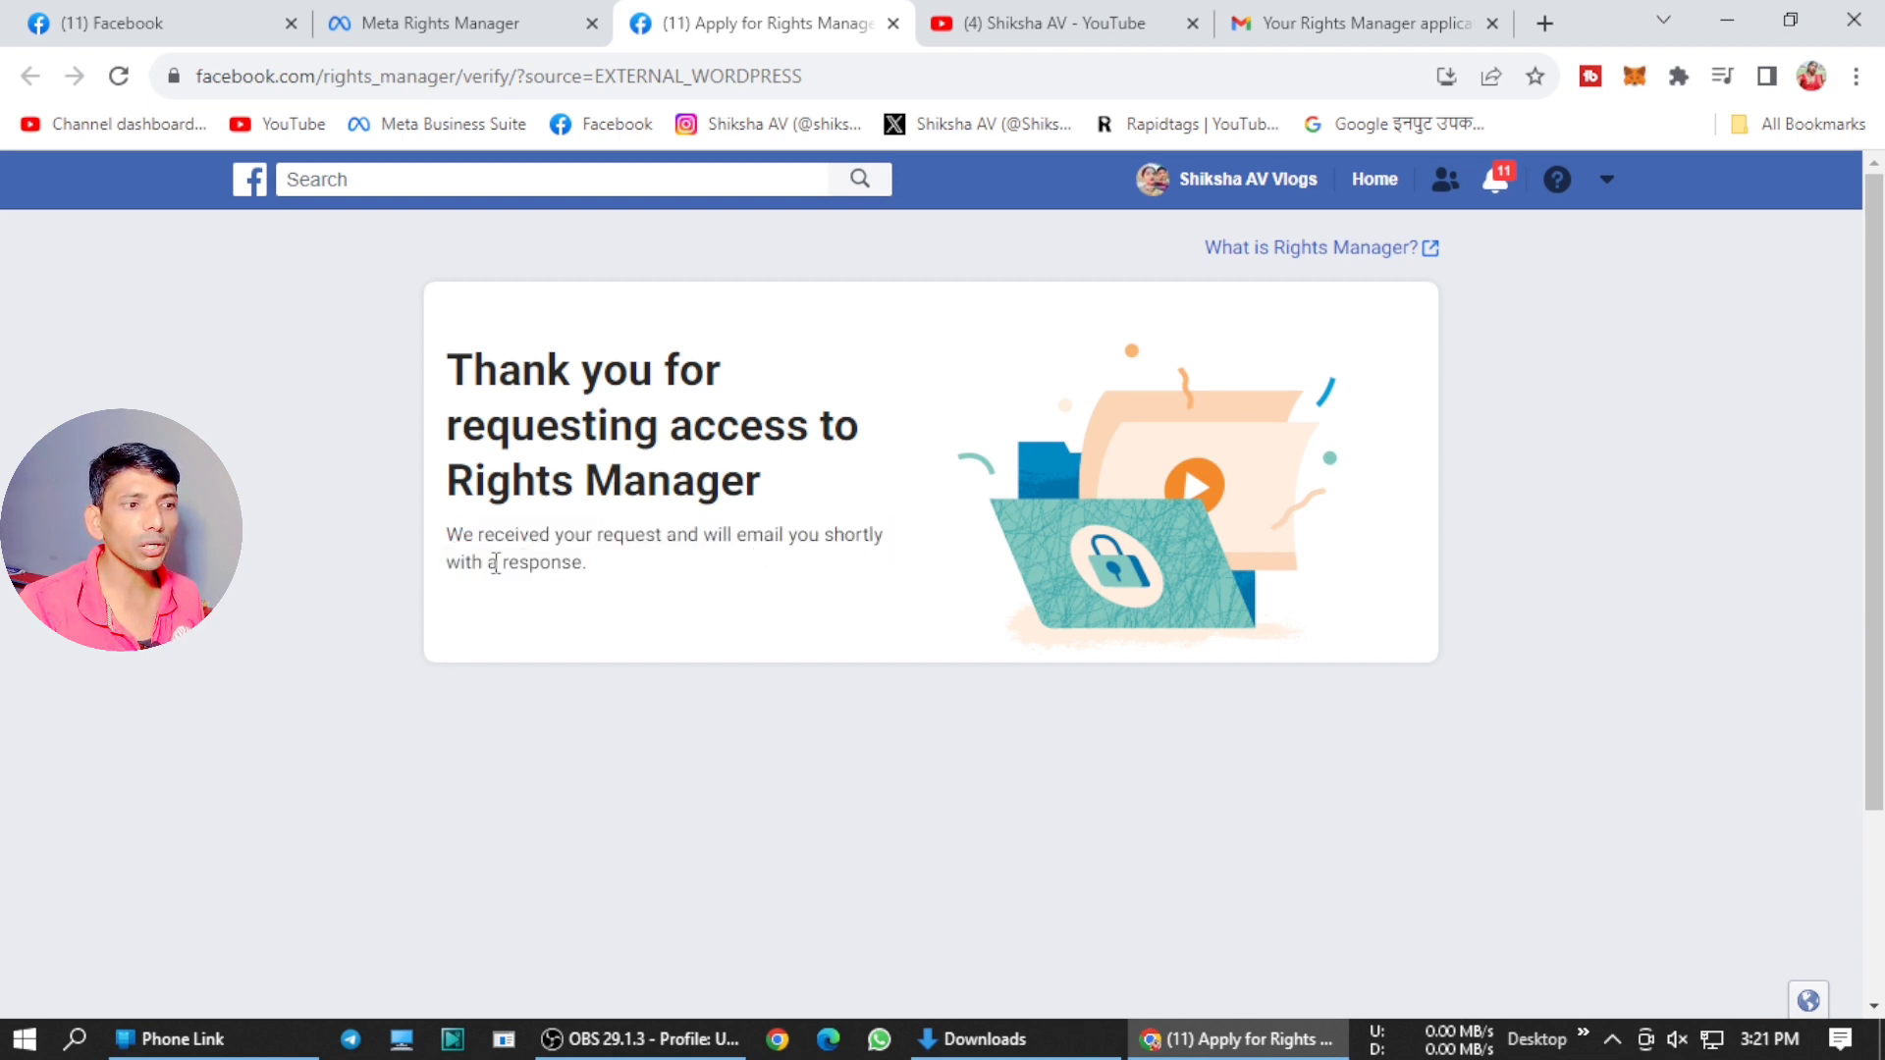
left_click_drag(458, 530, 661, 609)
left_click(661, 608)
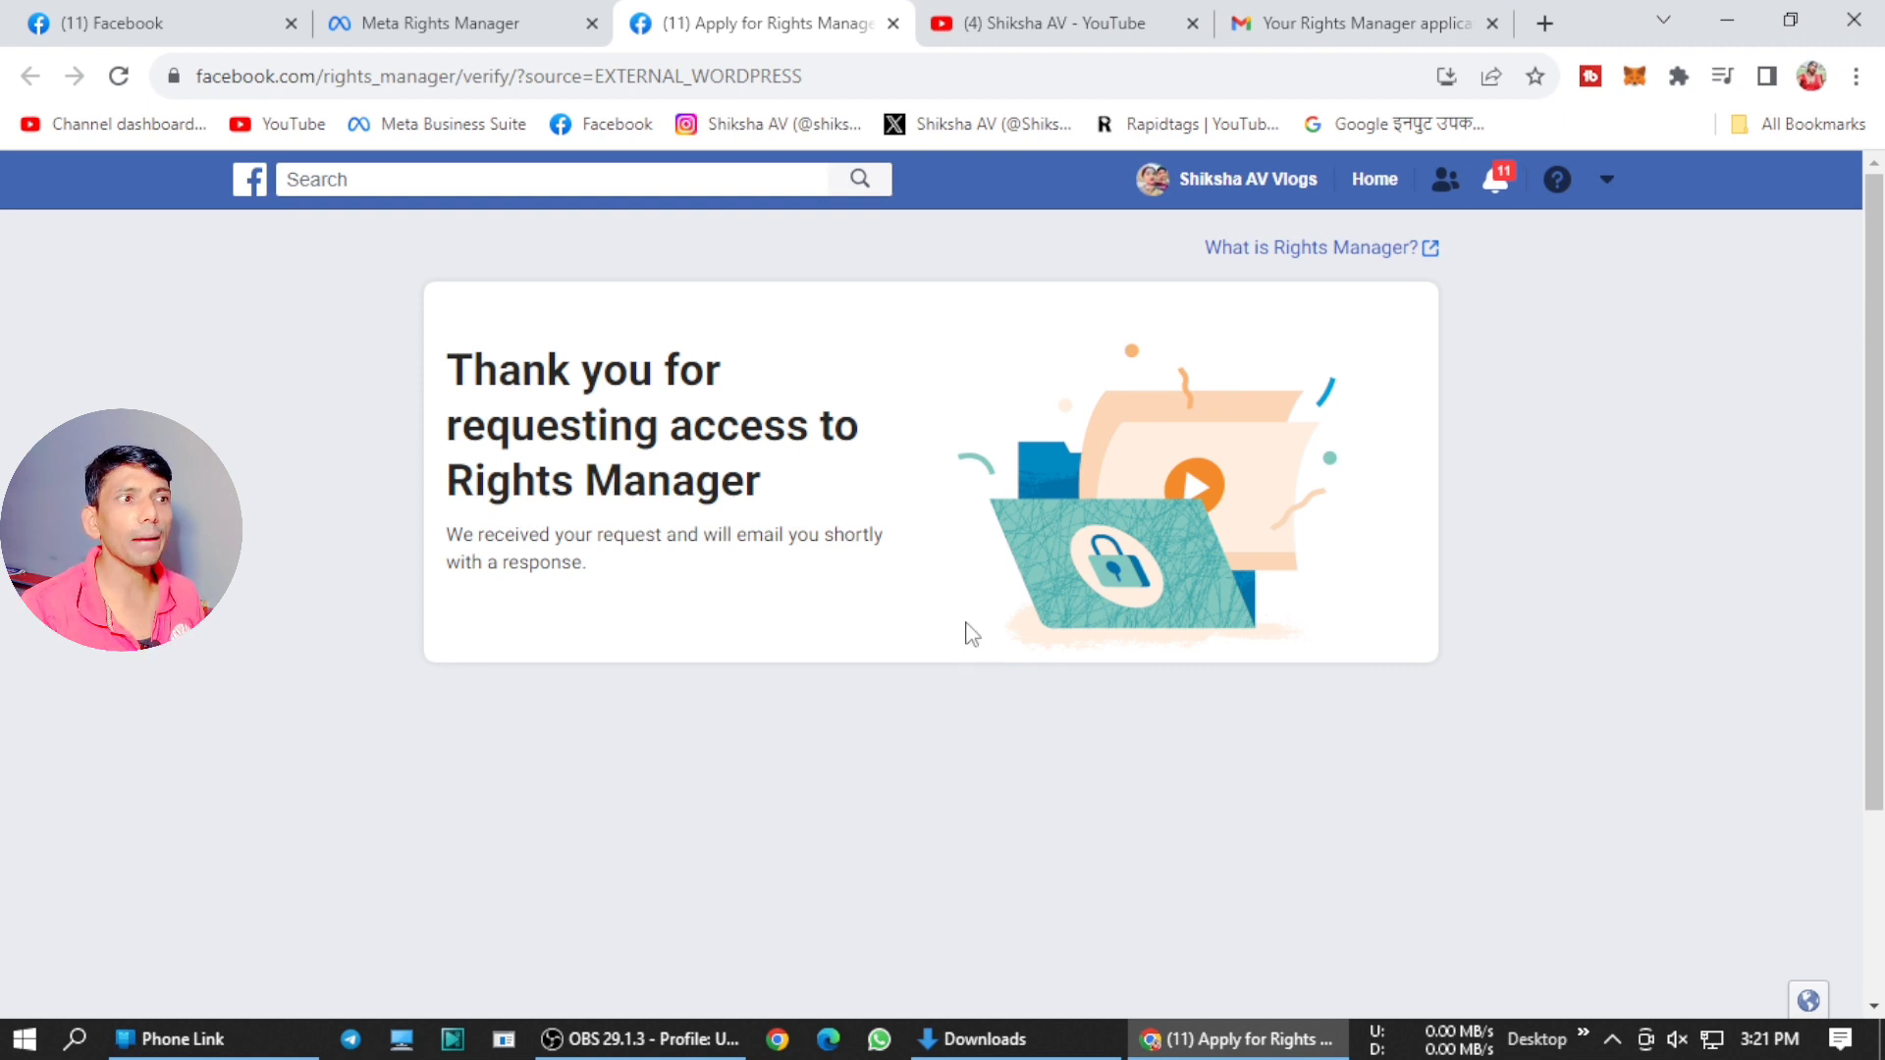
Open Meta Business Suite in place of the Meta Rights Manager overview page and look through its navigation entries for Shiksha AV Vlogs
left_click(450, 18)
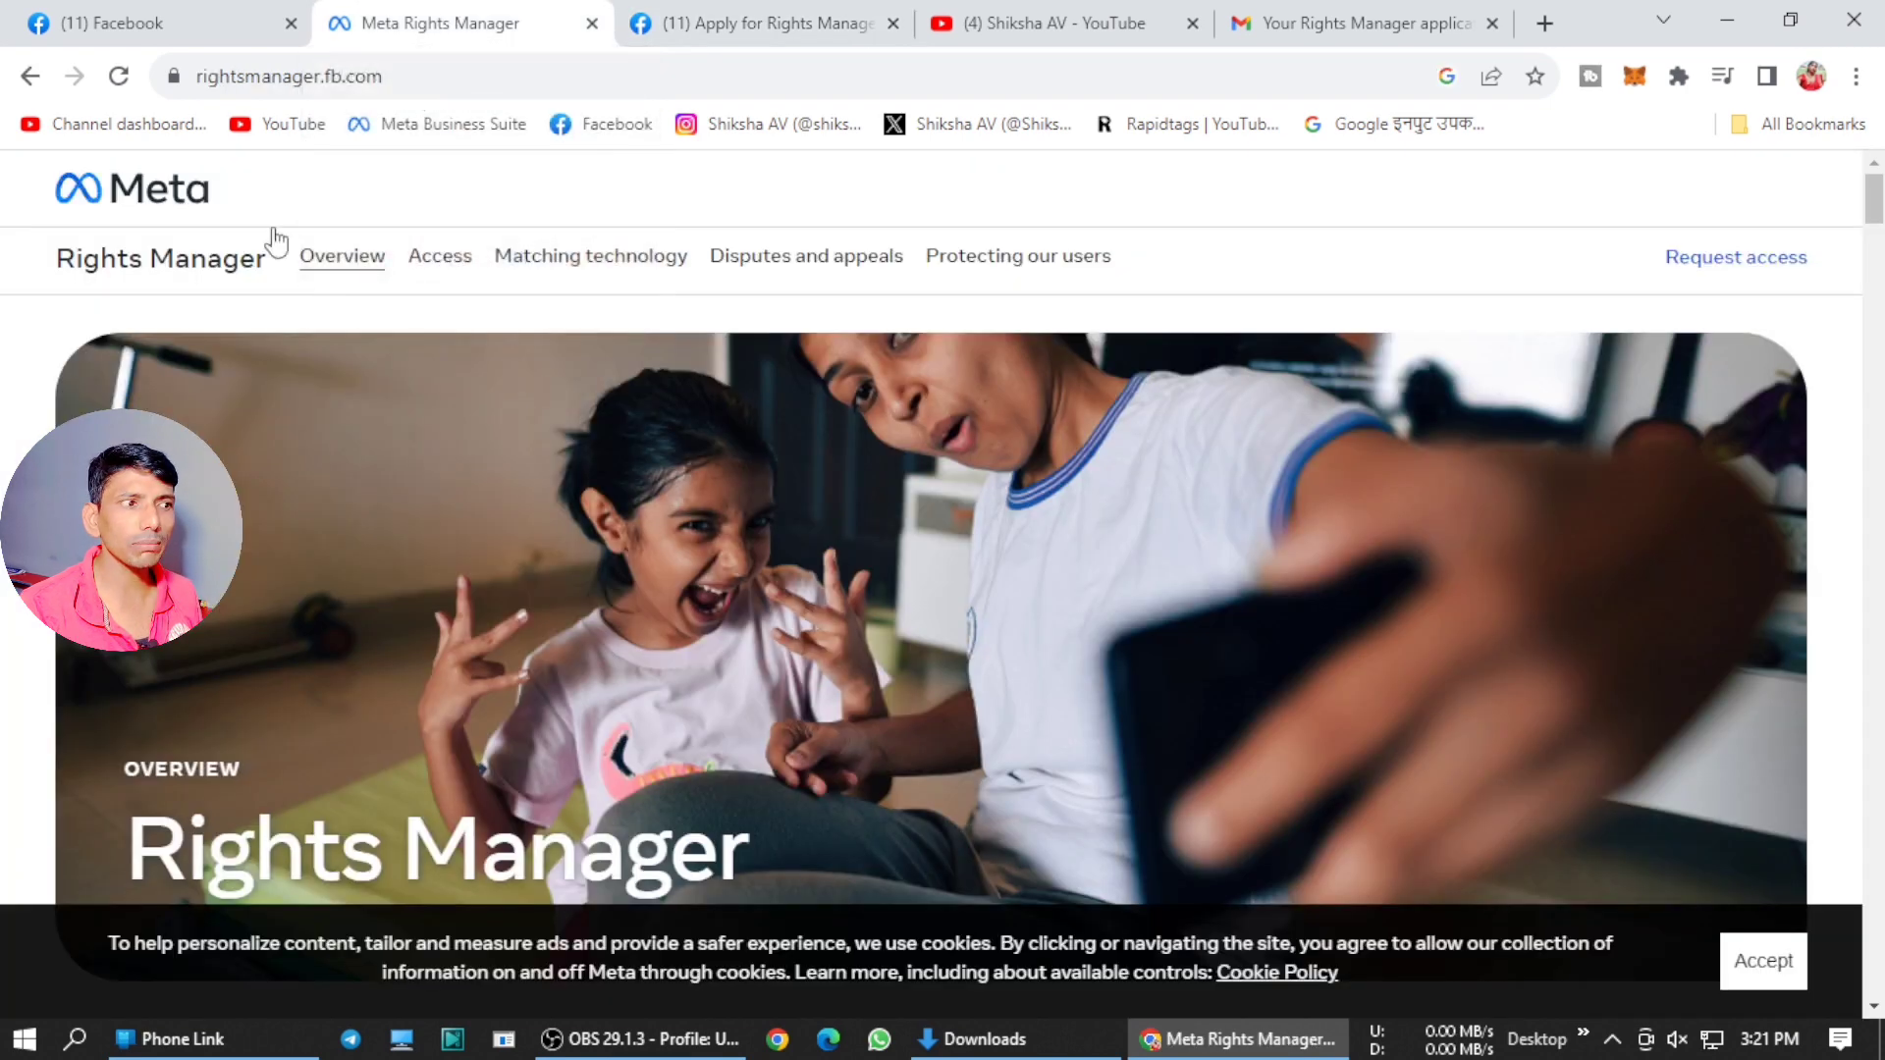
left_click(433, 124)
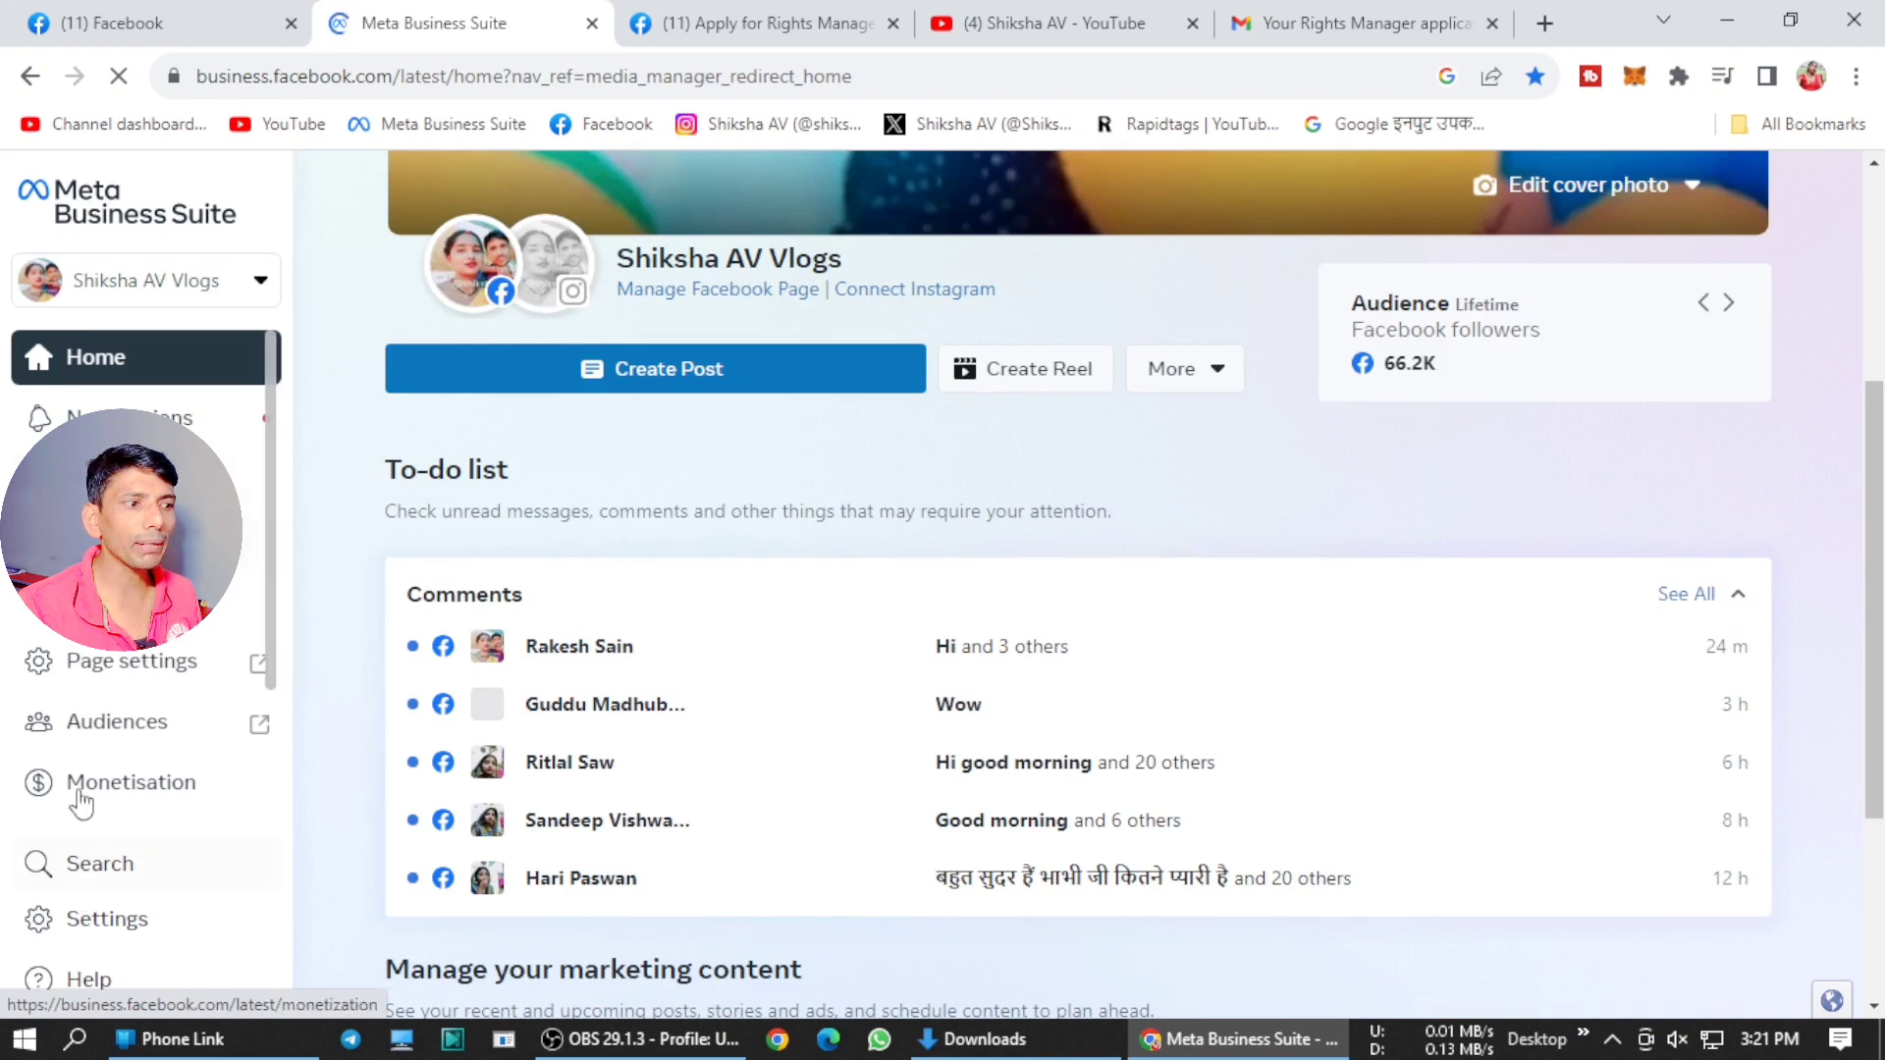
scroll(93, 781, "down", 2)
scroll(98, 618, "down", 1)
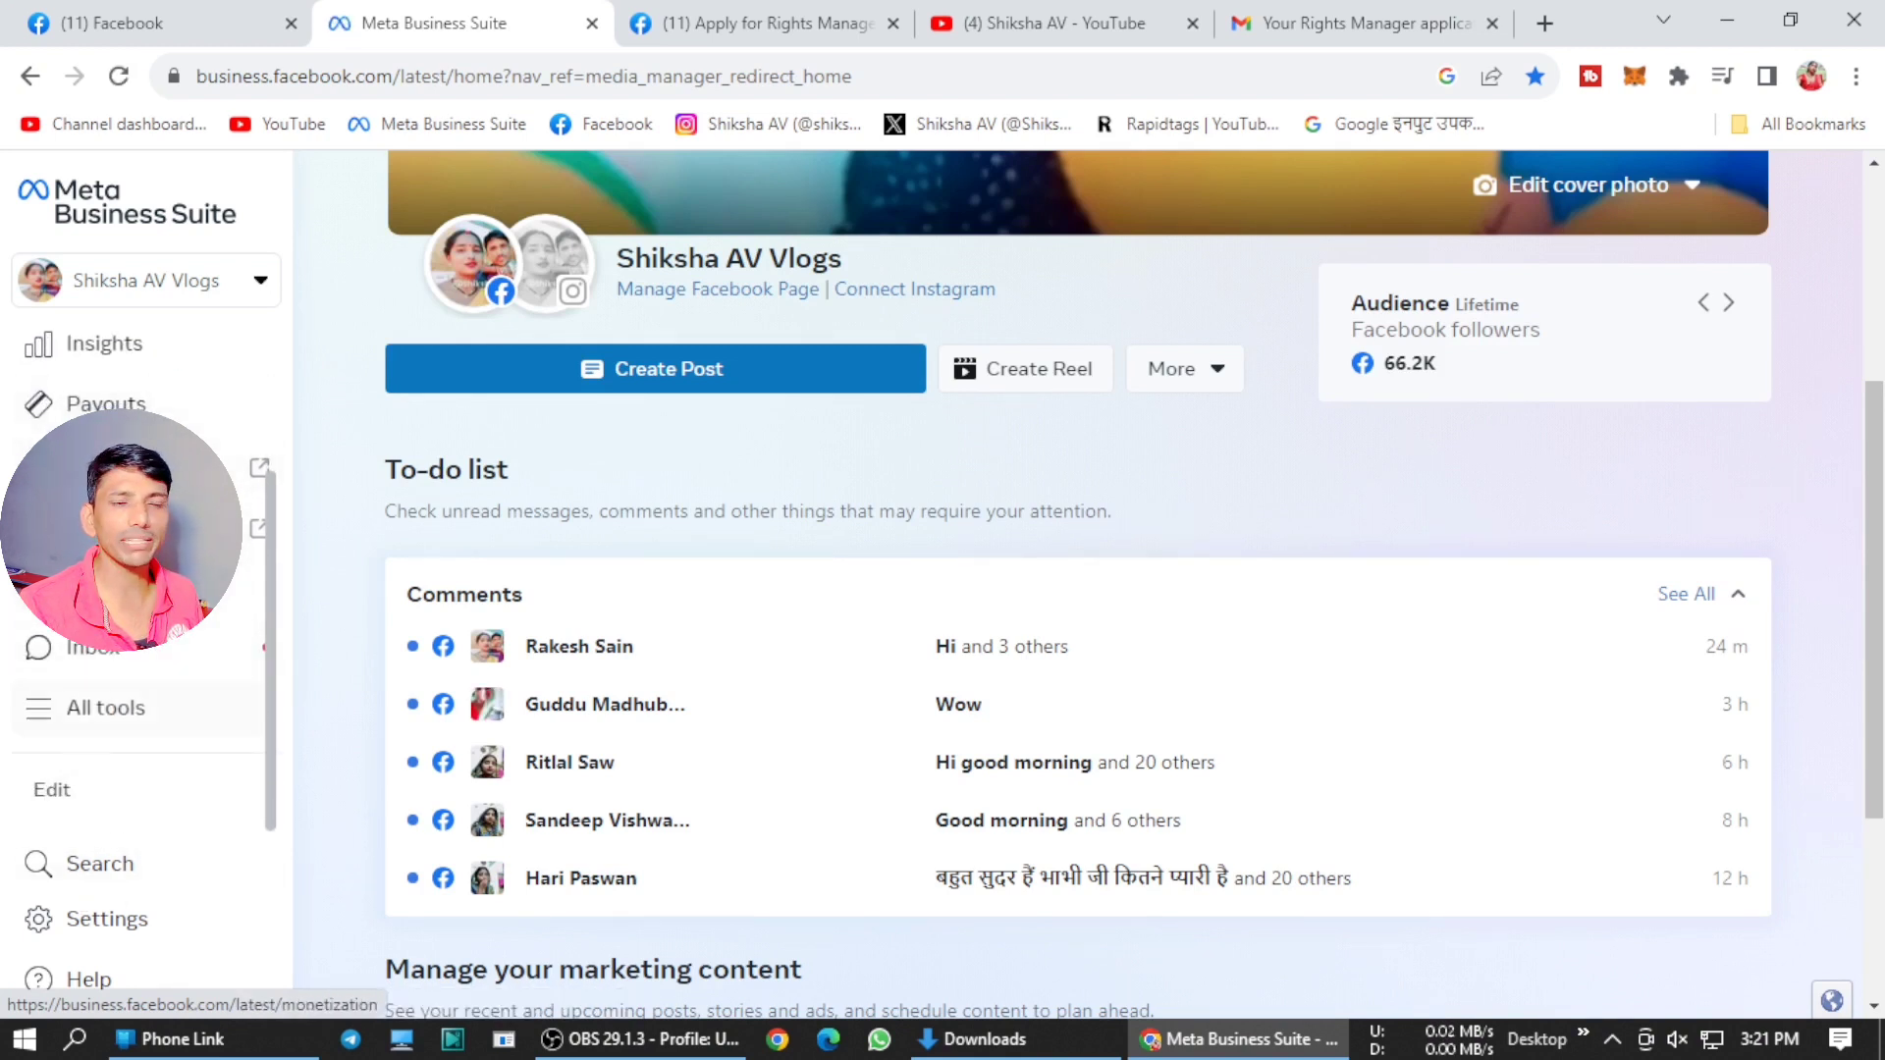
scroll(98, 530, "up", 2)
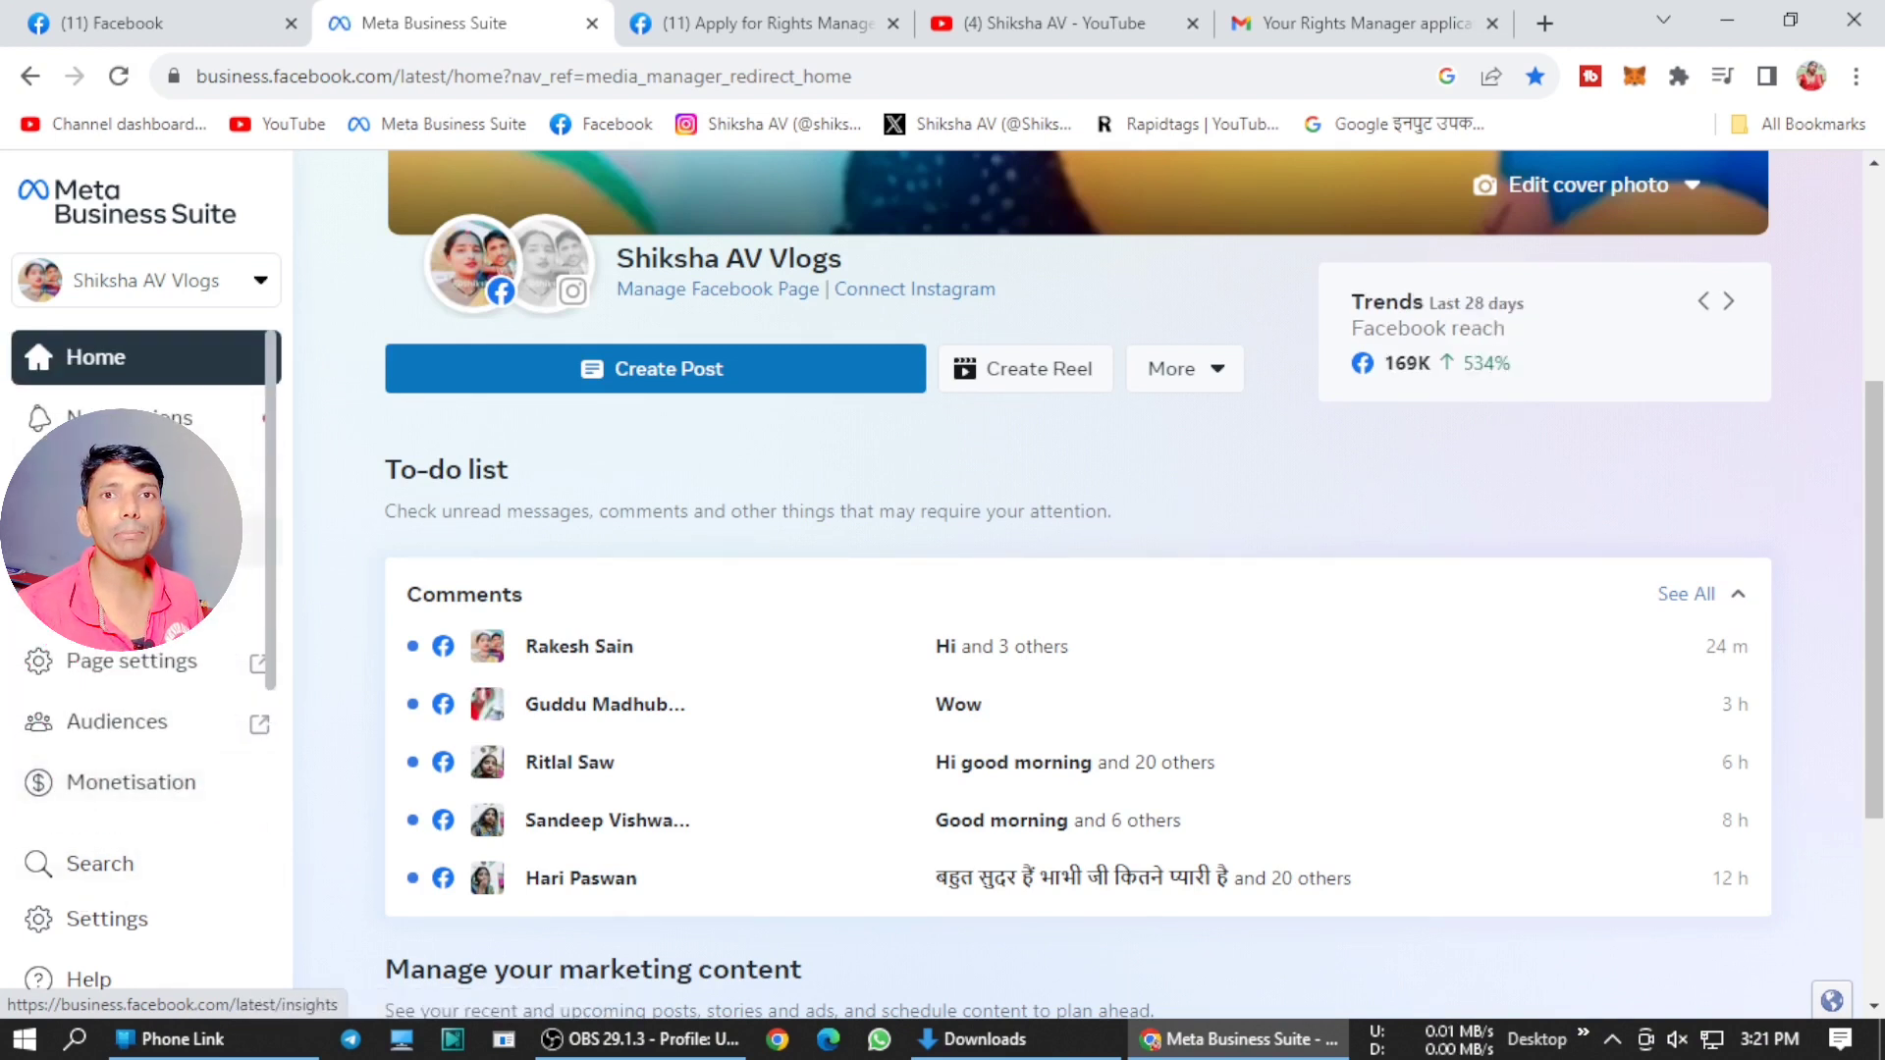